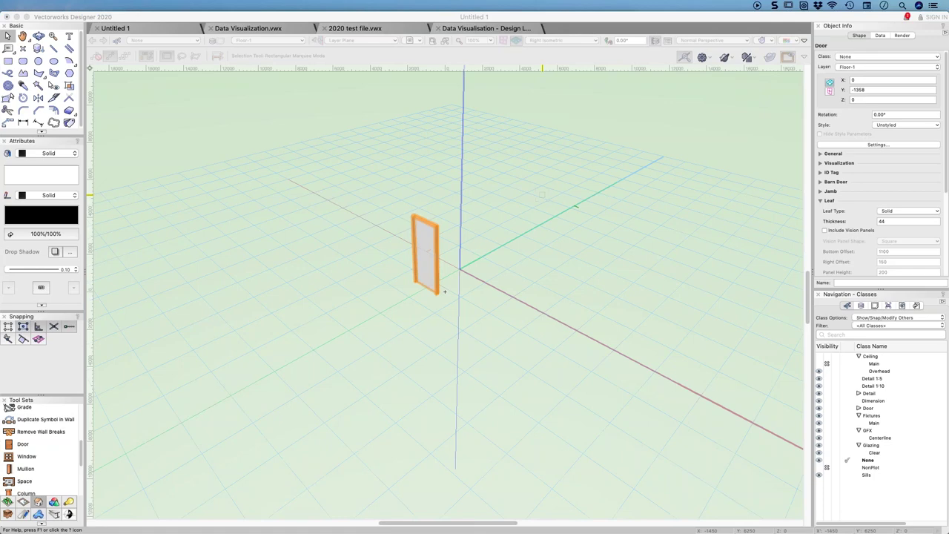
Select the door and examine its General, Visualization and ID Tag parameter groups, then collapse the Leaf group.
click(412, 256)
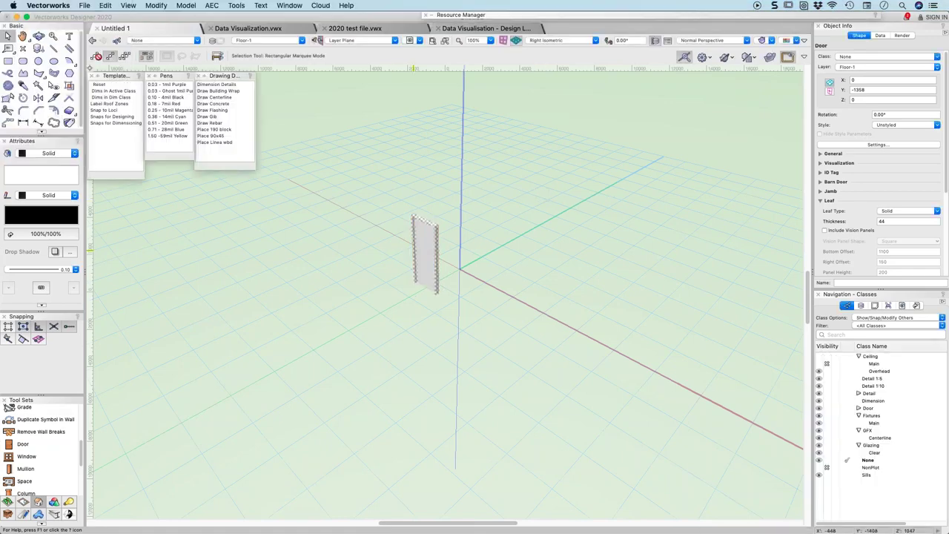
click(423, 249)
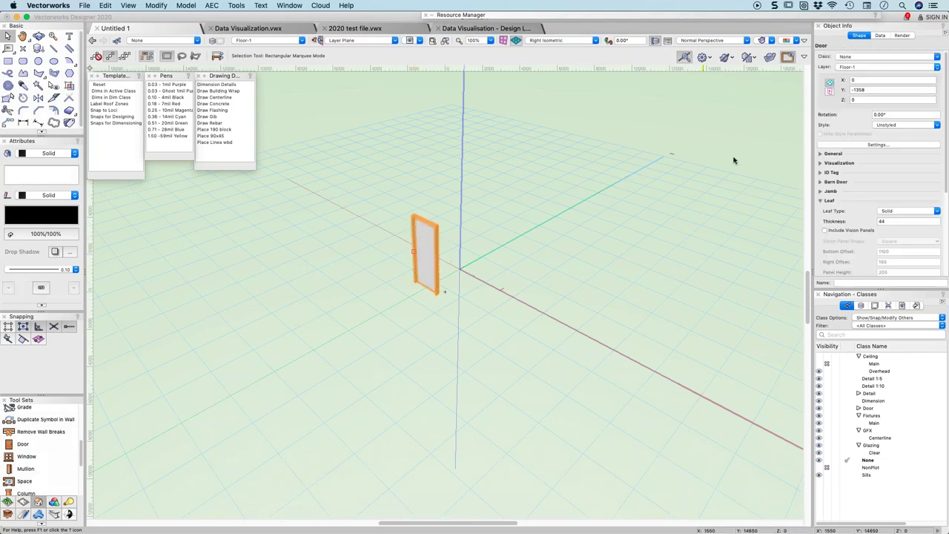
click(835, 154)
click(820, 153)
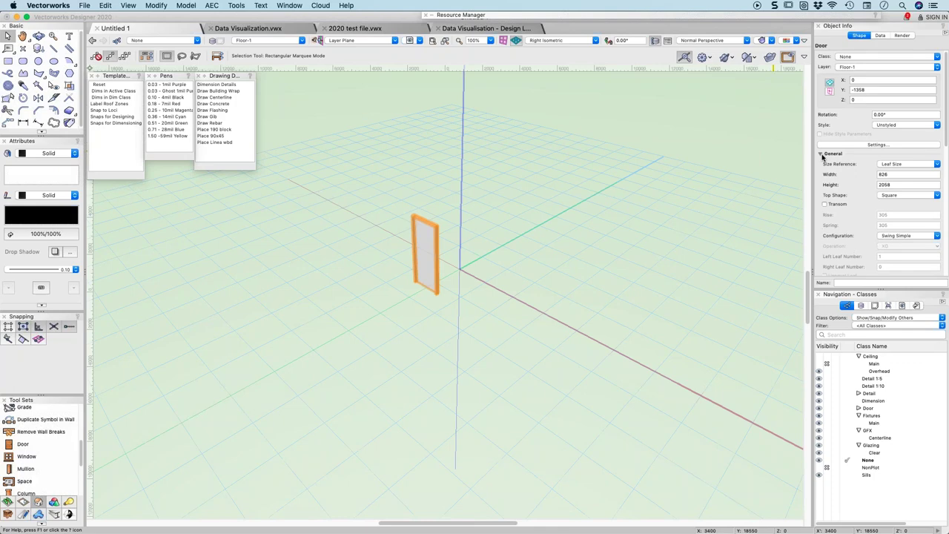
click(821, 153)
click(821, 162)
click(821, 162)
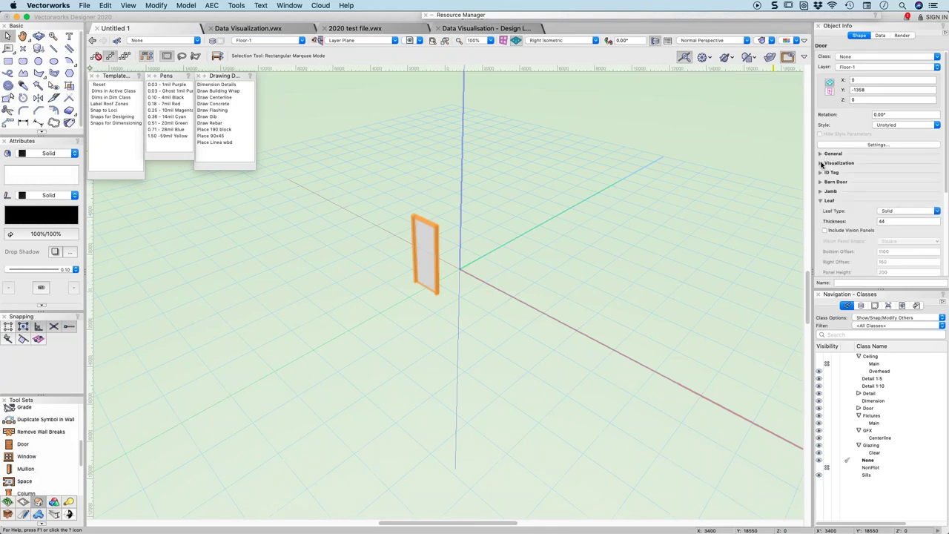
click(821, 173)
click(820, 172)
click(820, 202)
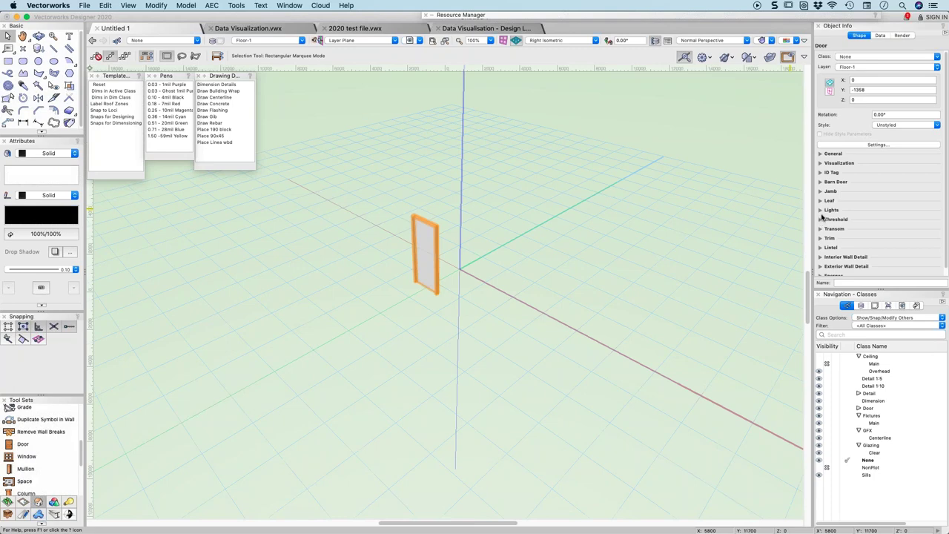
Examine the door's remaining parameter groups, including Lights, and compare the General and Visualization options.
scroll(834, 184, down, 1)
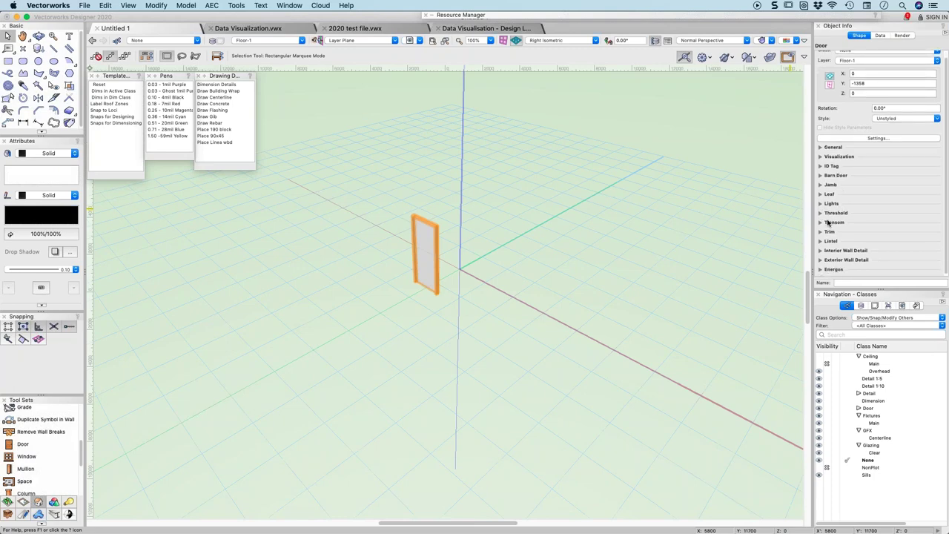
click(821, 203)
scroll(845, 212, down, 5)
scroll(845, 212, up, 5)
click(821, 210)
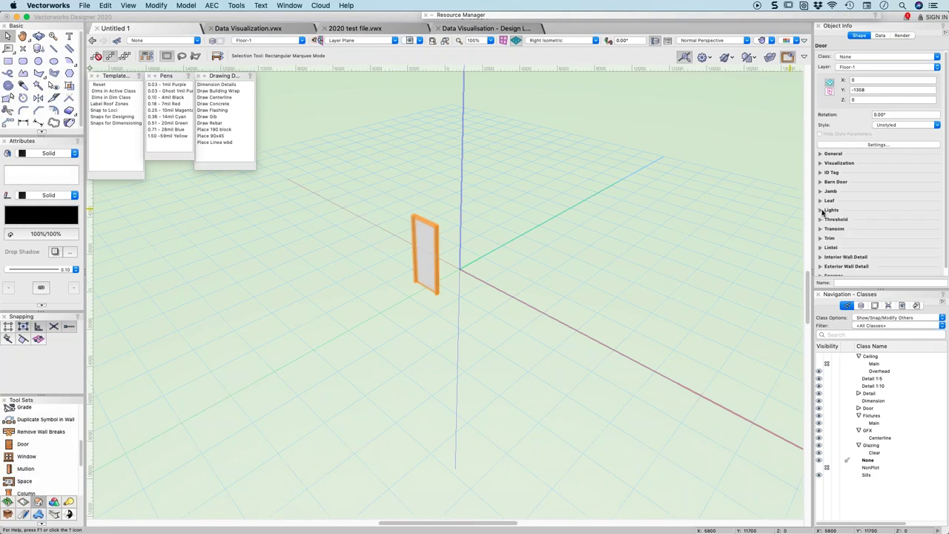
click(820, 153)
scroll(829, 194, down, 5)
click(821, 181)
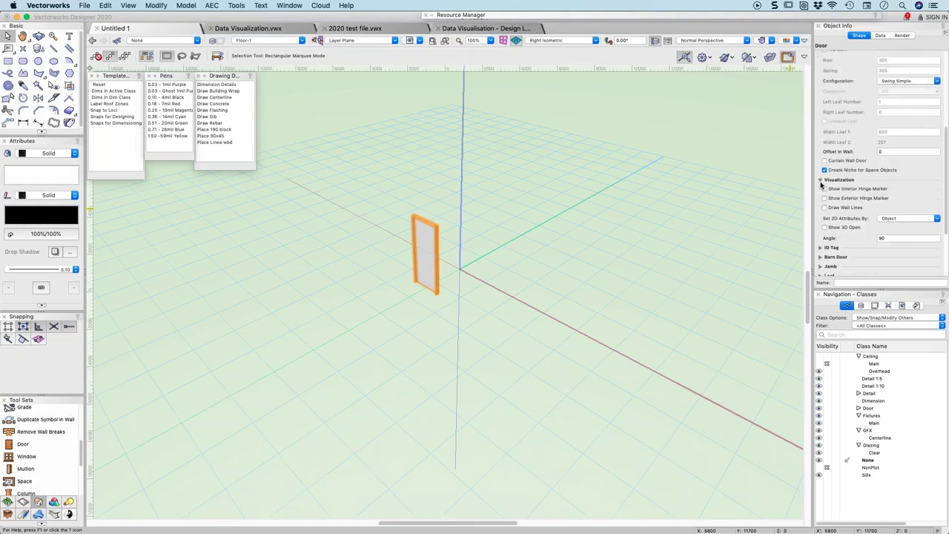
scroll(821, 215, up, 5)
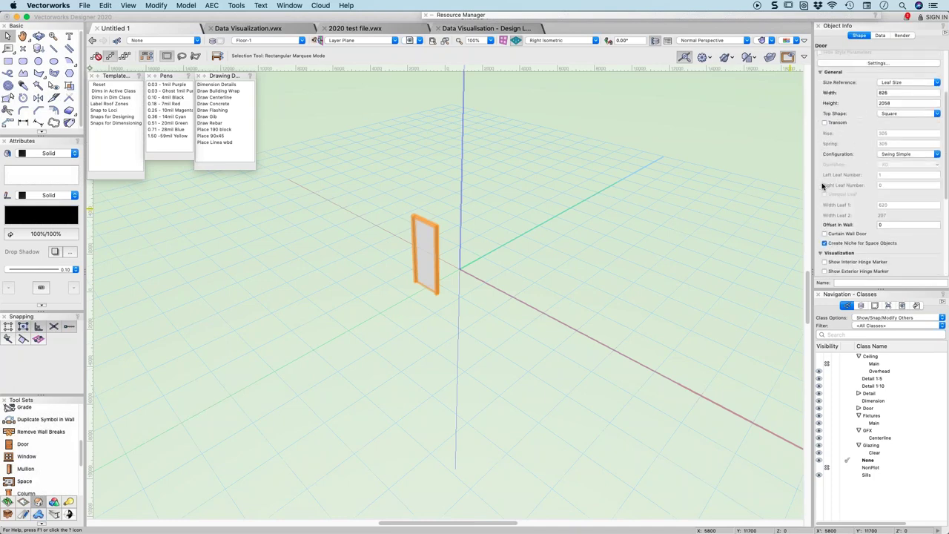
click(821, 254)
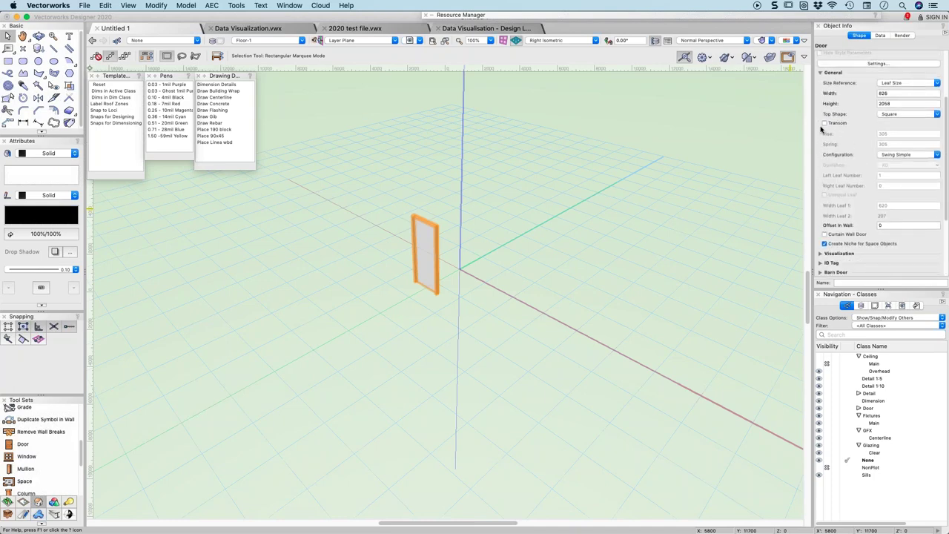
click(820, 73)
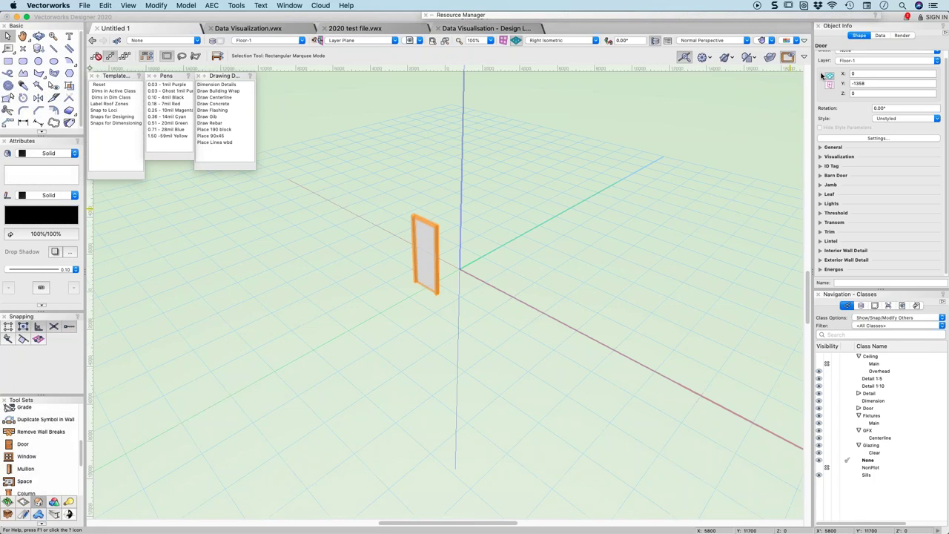
Change the door's configuration to Barn in its settings.
click(837, 140)
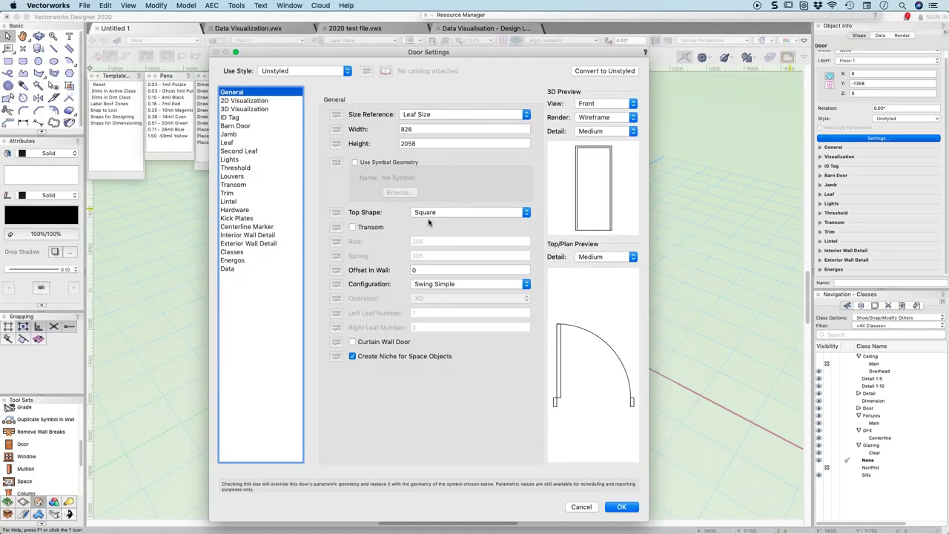
click(437, 284)
click(442, 204)
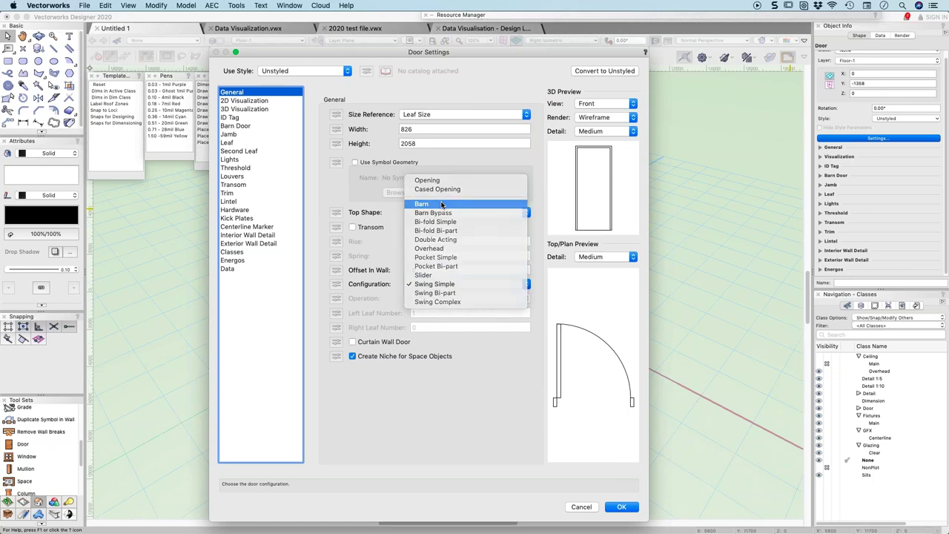
click(621, 506)
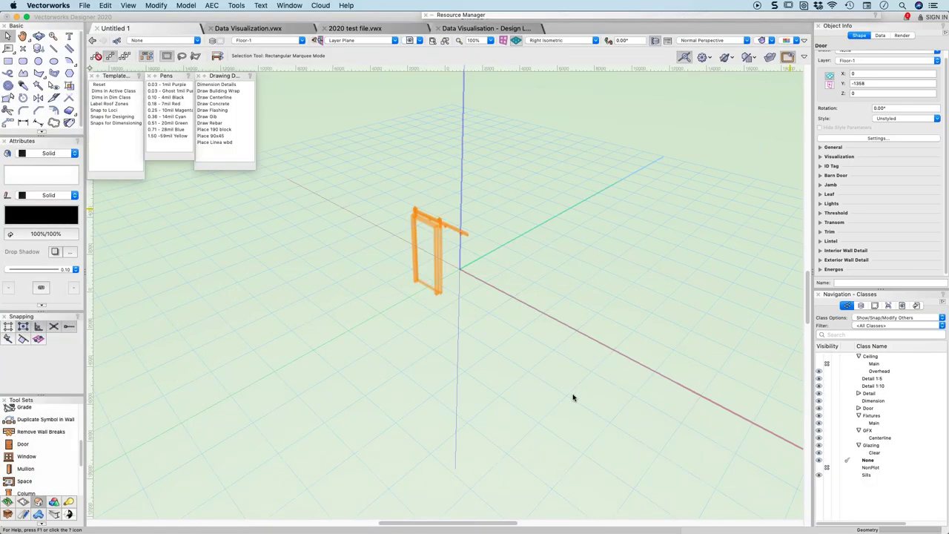
Draw an unstyled standard wall about 3280 mm long along the X axis, beside the barn door.
scroll(447, 252, up, 3)
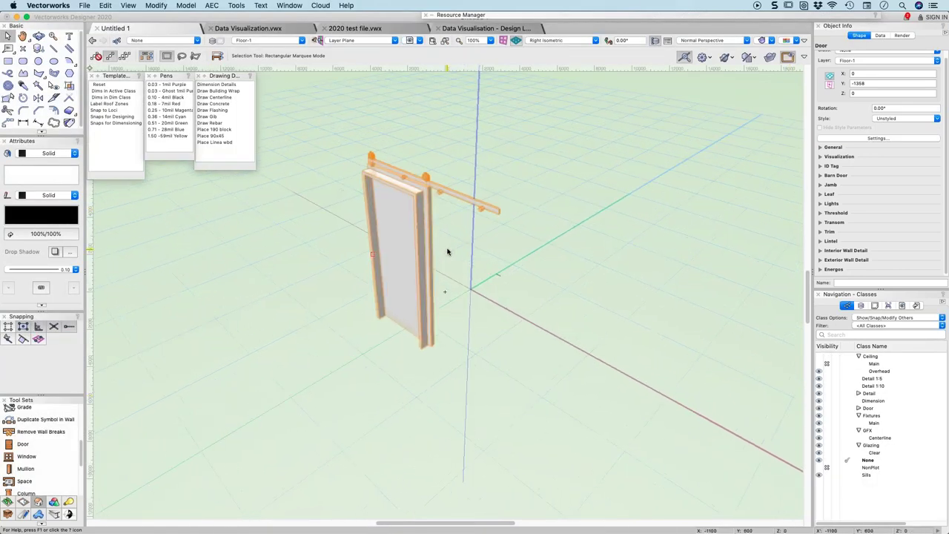
key(shift+c)
drag(510, 235, 149, 269)
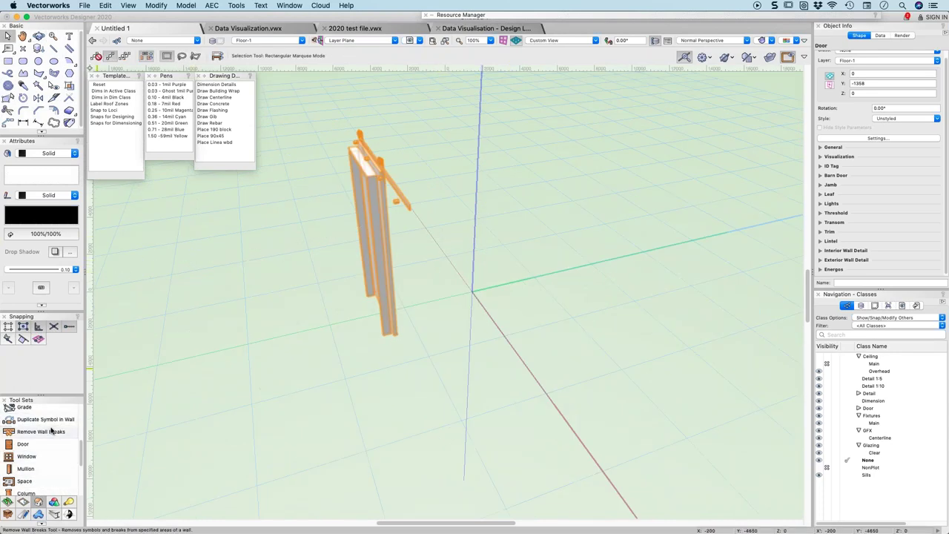
scroll(22, 456, up, 4)
key(9)
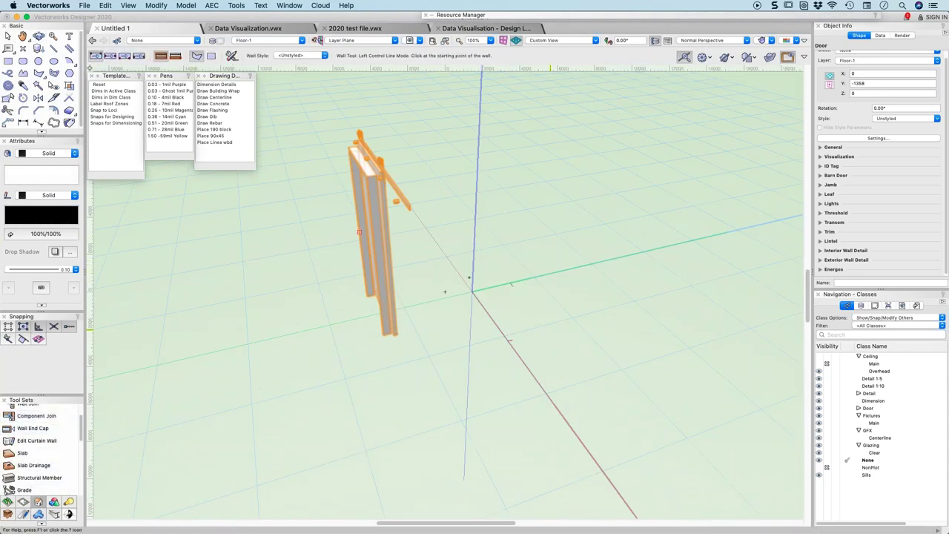
click(473, 291)
double_click(564, 414)
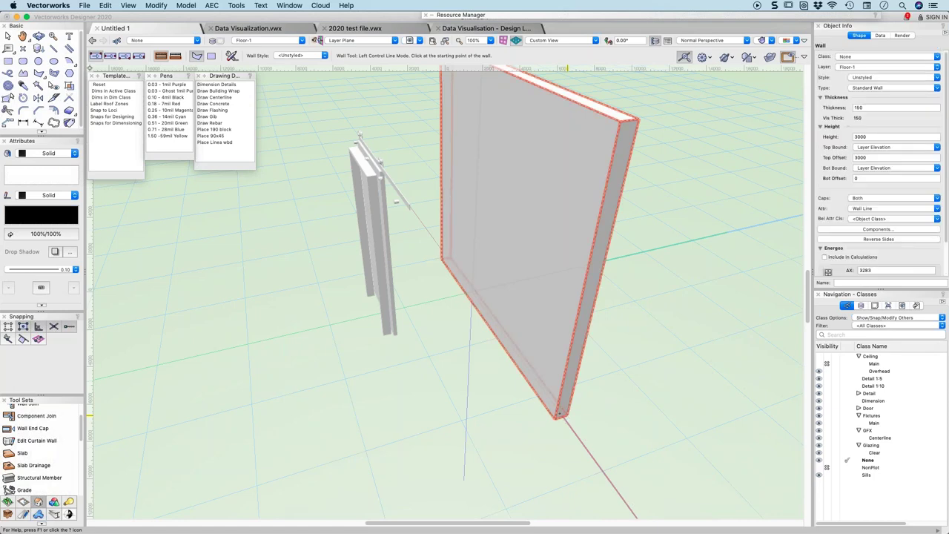
Move the barn door into the wall in the Top/Plan view.
key(super+5)
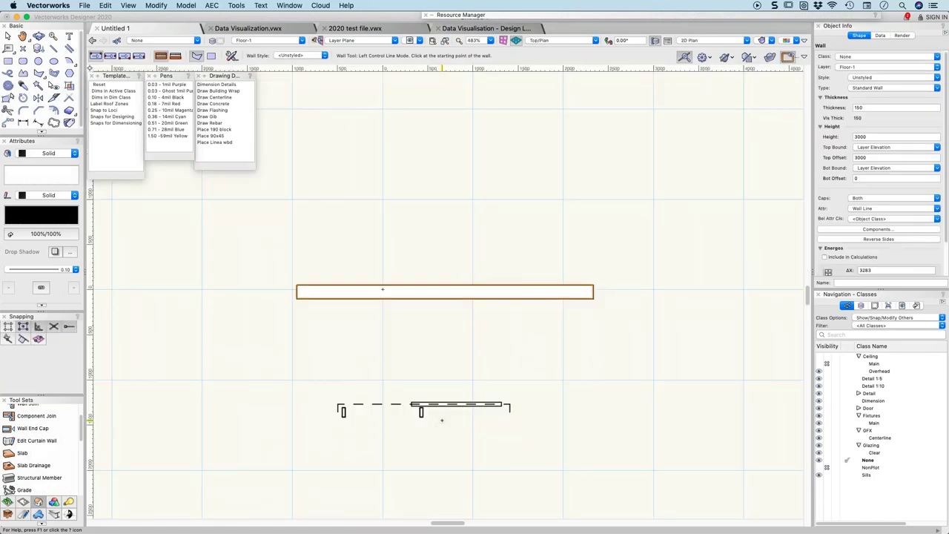
key(x)
drag(441, 405, 445, 292)
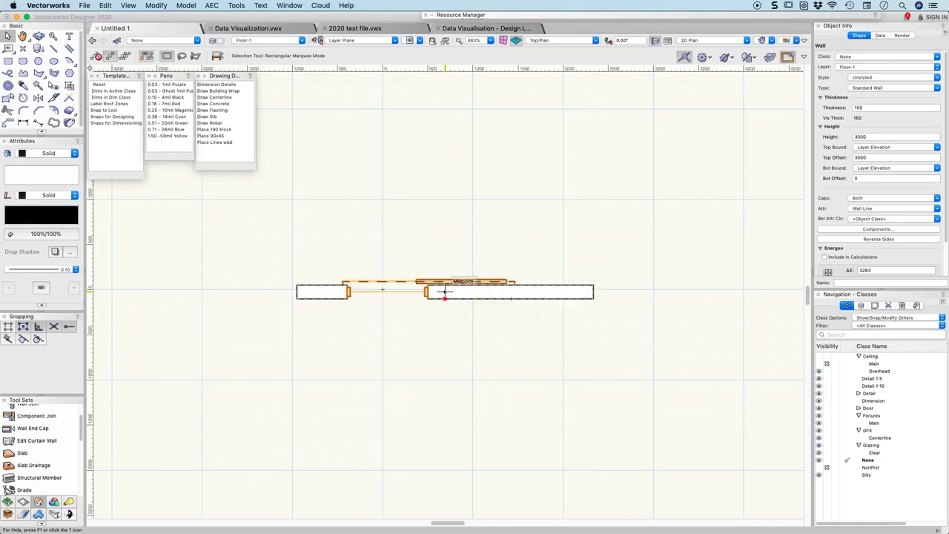
Delete the wall together with its inserted barn door.
shift+middle_drag(554, 270, 329, 127)
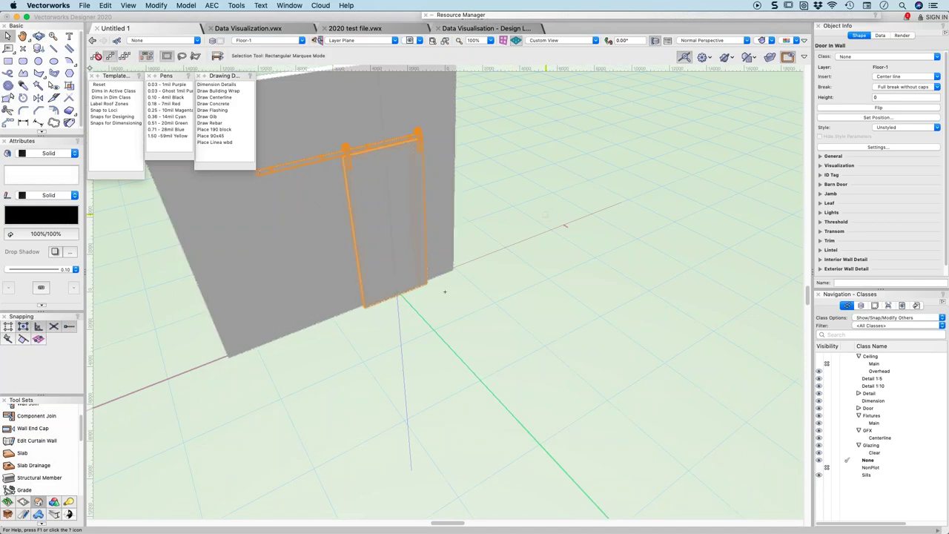
key(super+a)
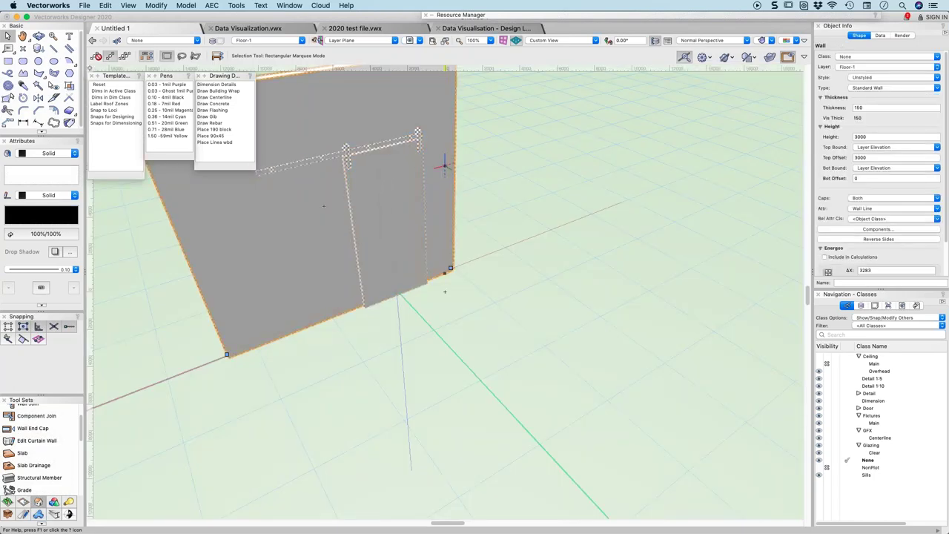
key(Delete)
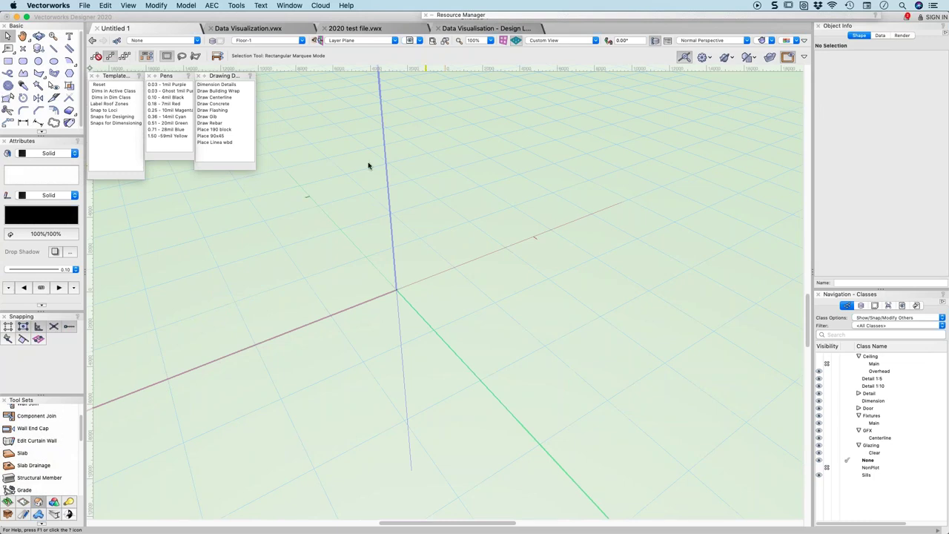
Draw a flat corner-to-corner rectangle about 3700 by 550 mm behind the origin.
click(7, 61)
click(281, 258)
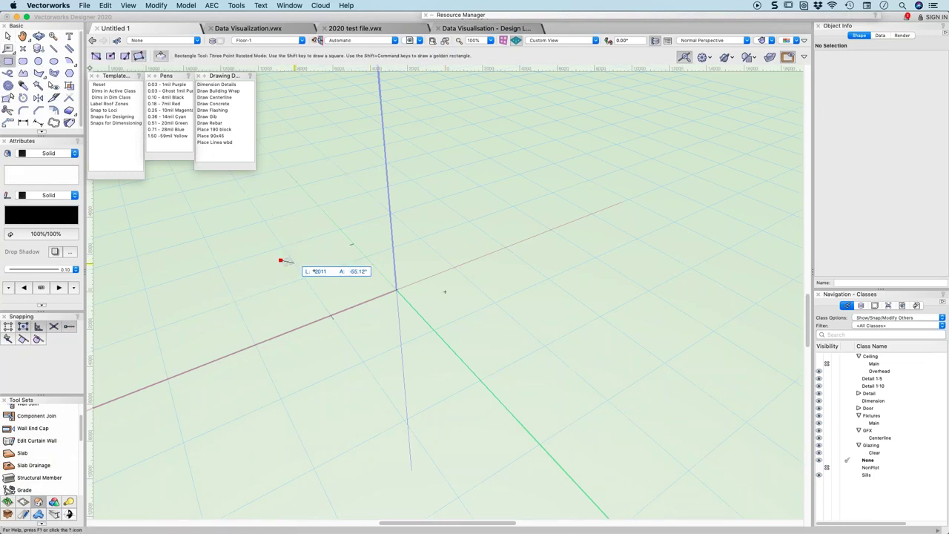
click(491, 192)
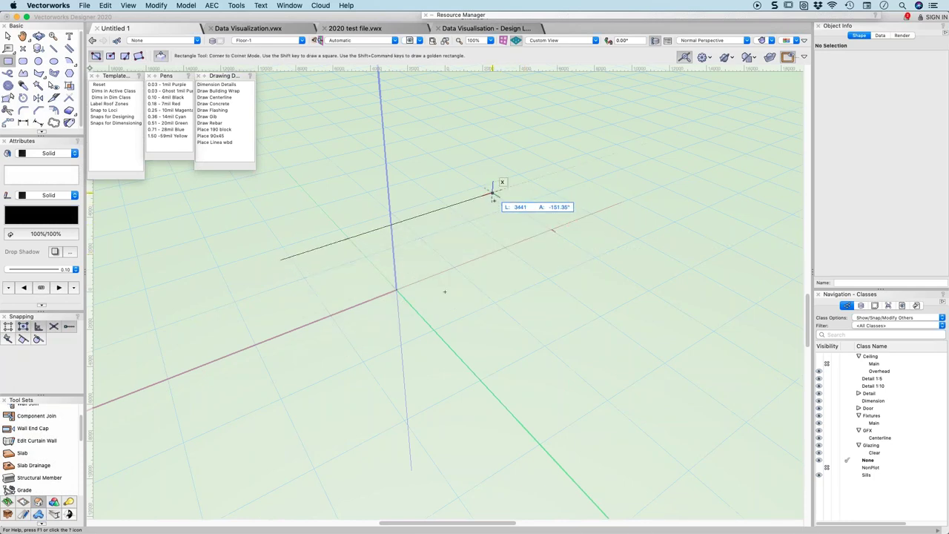
click(491, 213)
Make the rectangle's class None invisible with the Visibility tool.
click(54, 85)
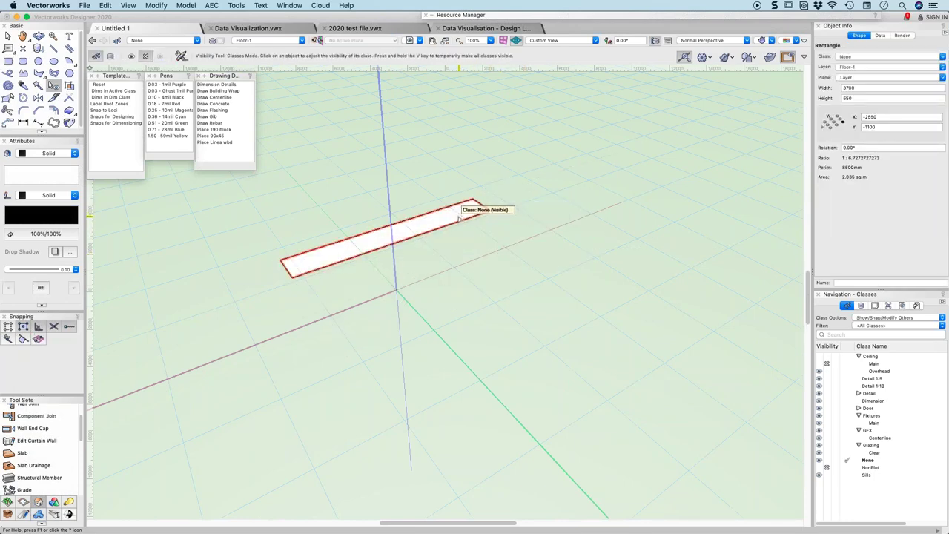
click(460, 211)
click(566, 198)
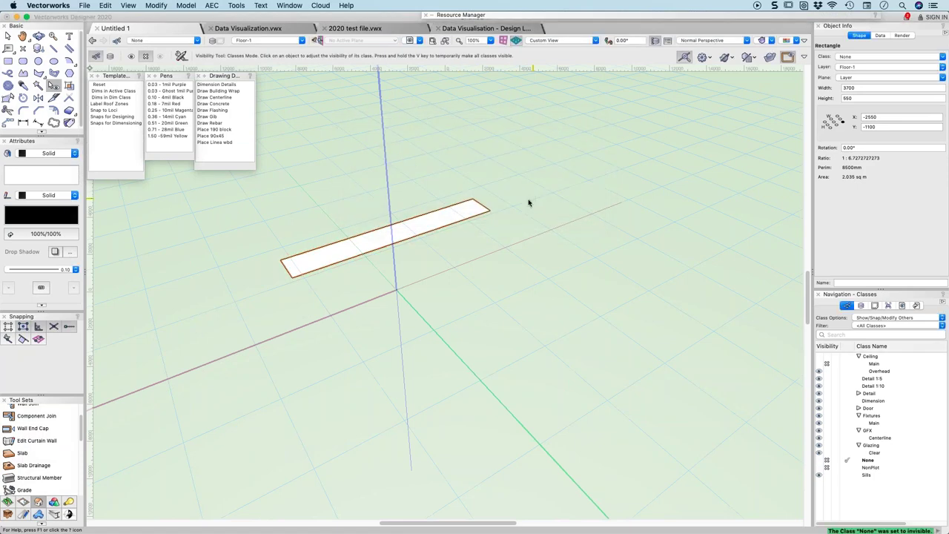
click(528, 203)
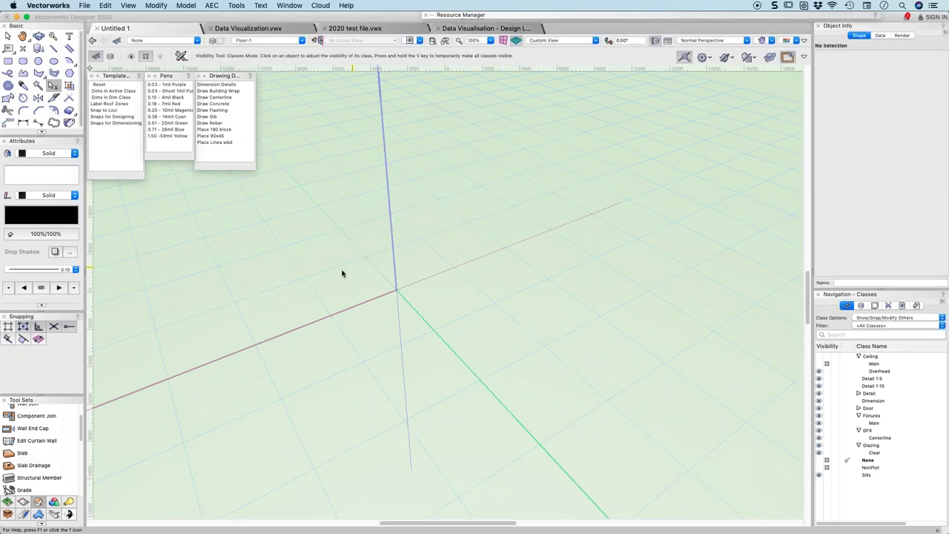
Draw a rectangle about 2650 by 3250 mm around the origin and extrude it upward about 2400 mm into a box.
click(7, 61)
click(306, 279)
click(599, 343)
mouse_move(522, 324)
mouse_down()
mouse_move(512, 220)
mouse_move(530, 142)
mouse_up()
click(530, 143)
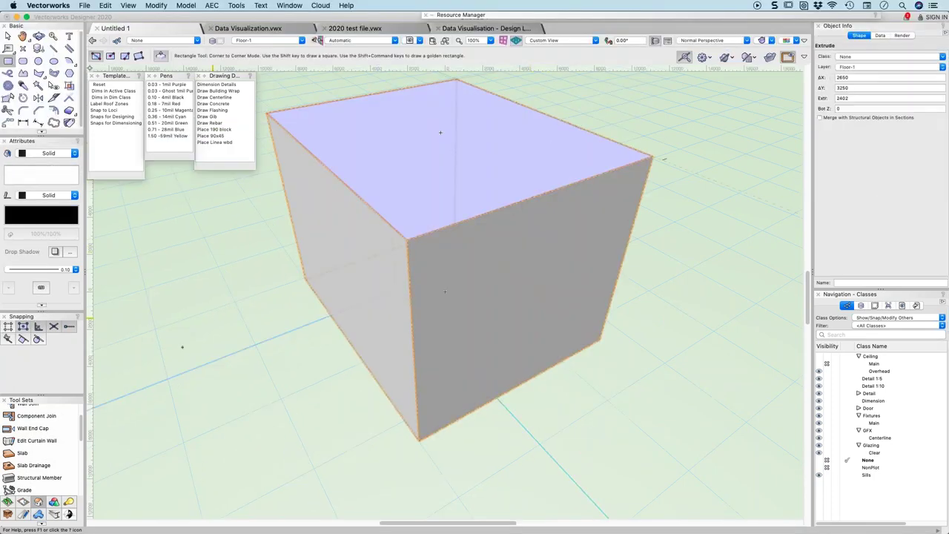
Fillet the four top edges of the box with the Fillet Edge tool at a constant radius of 500 mm.
click(54, 507)
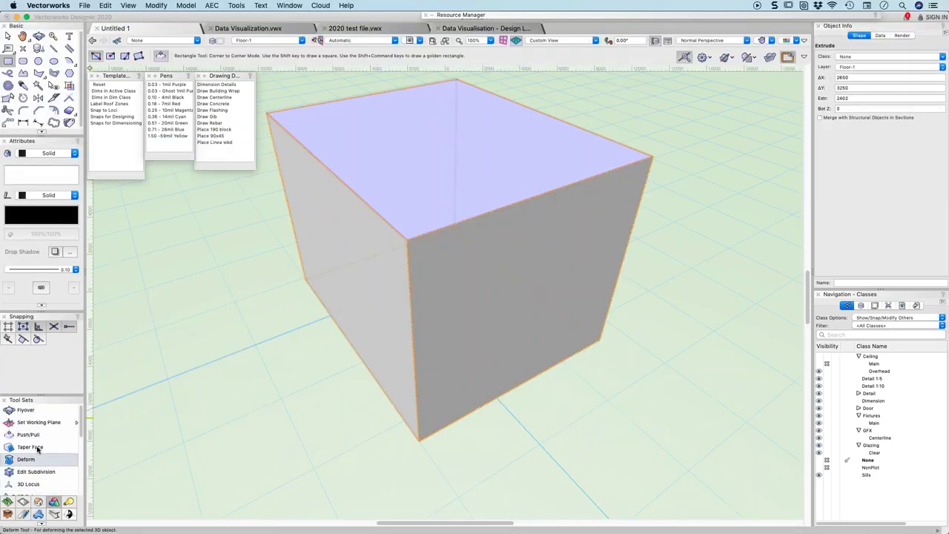
scroll(30, 445, down, 5)
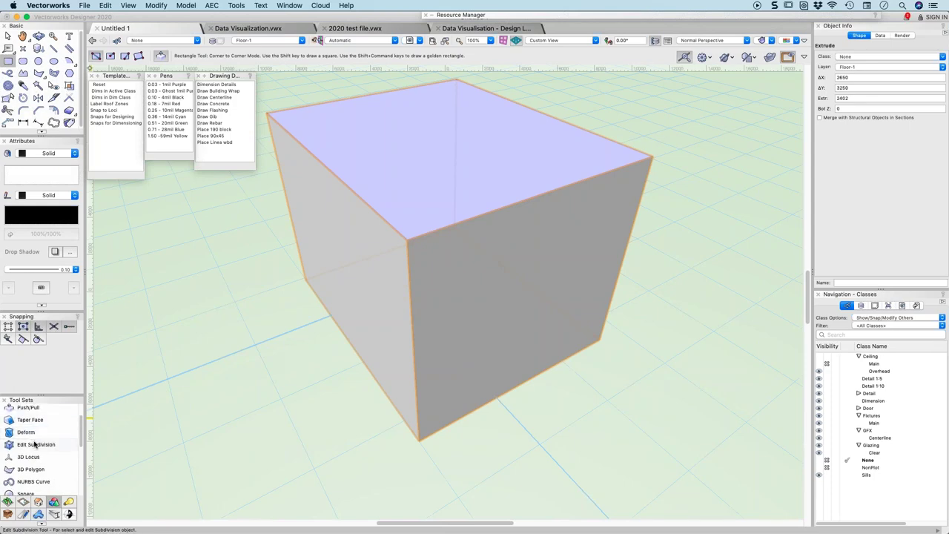
click(29, 468)
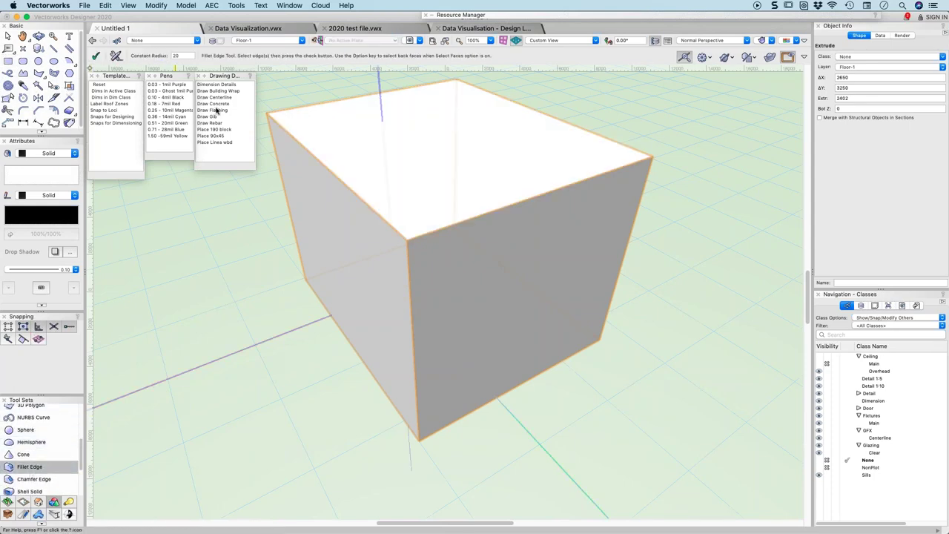
double_click(188, 56)
key(Return)
click(321, 108)
click(303, 144)
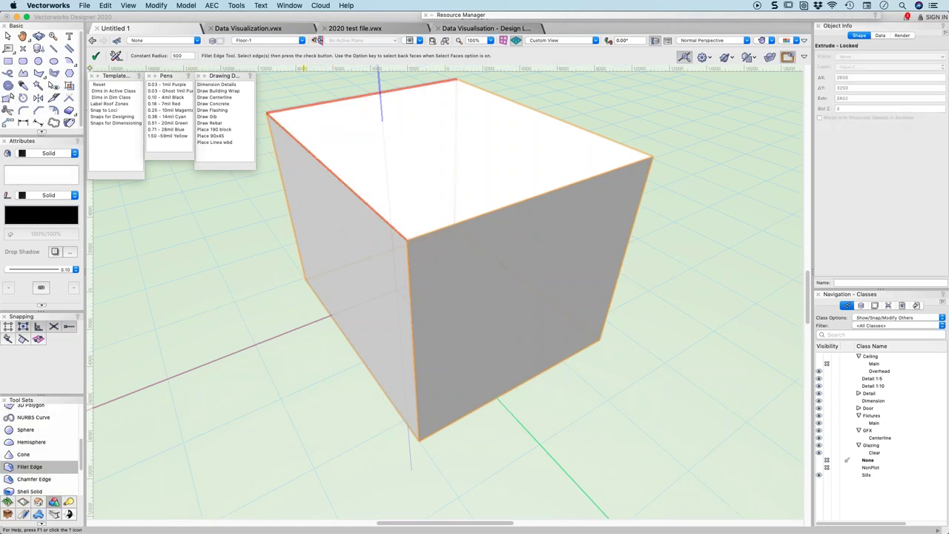
click(476, 213)
click(558, 126)
key(Return)
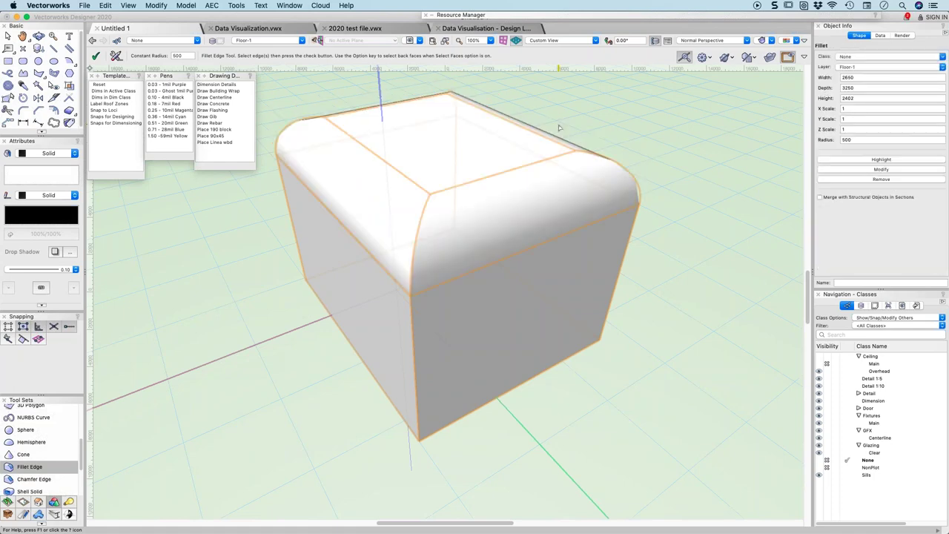
shift+middle_drag(470, 180, 519, 130)
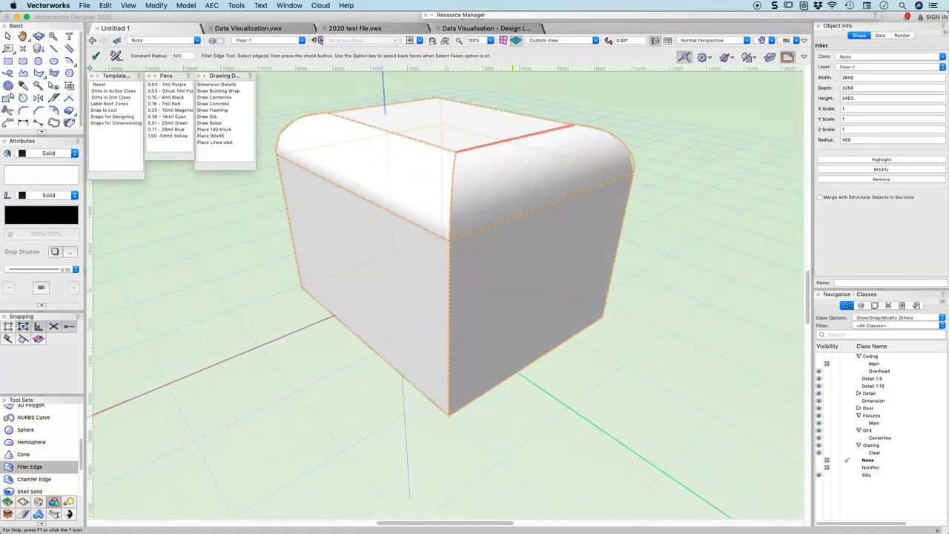
Shell the filleted box to a 200 mm thickness with the Shell Solid tool, using its bottom face as the opening.
click(8, 36)
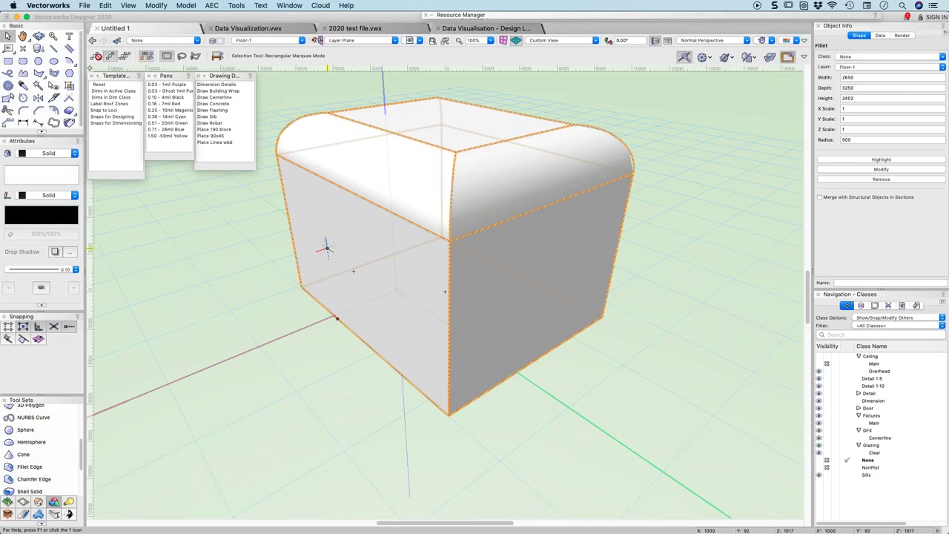
super+middle_drag(326, 248, 417, 84)
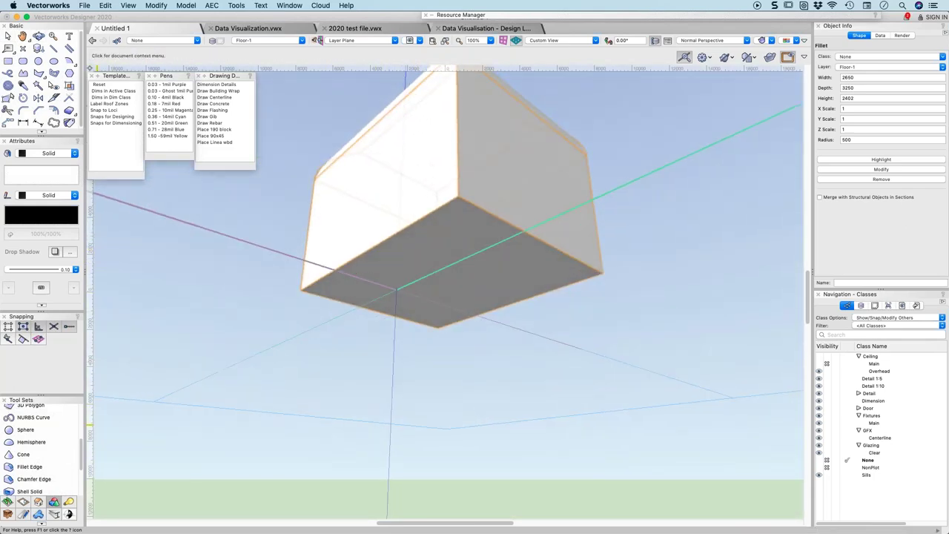
click(32, 493)
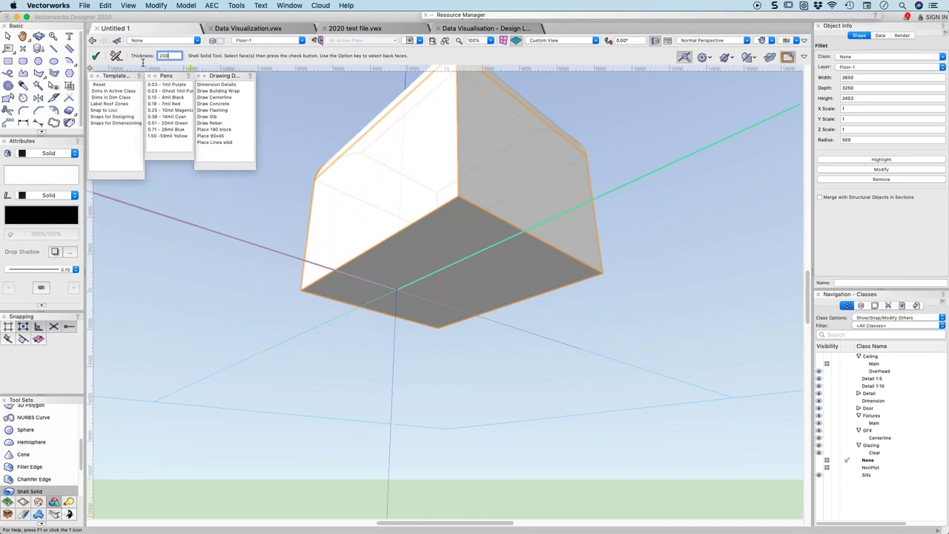
click(414, 257)
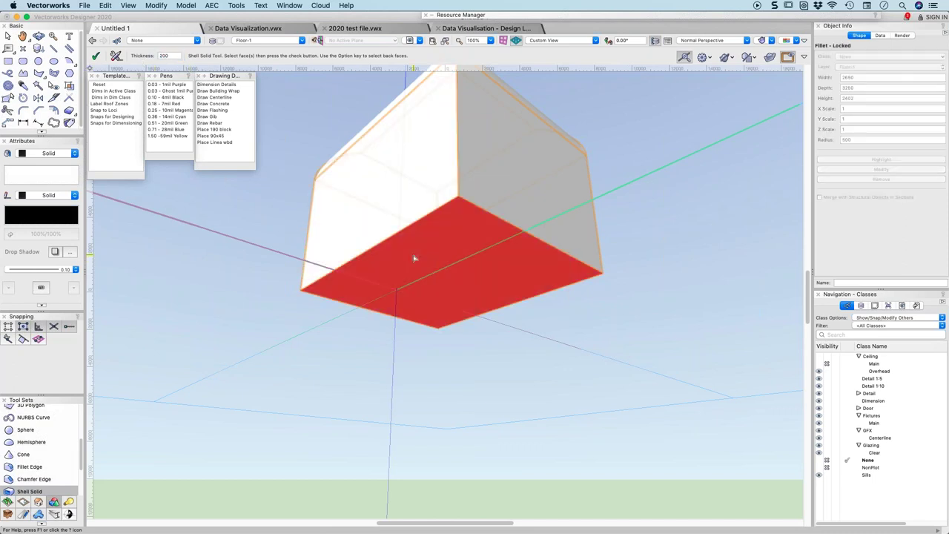
key(Return)
super+middle_drag(412, 255, 519, 319)
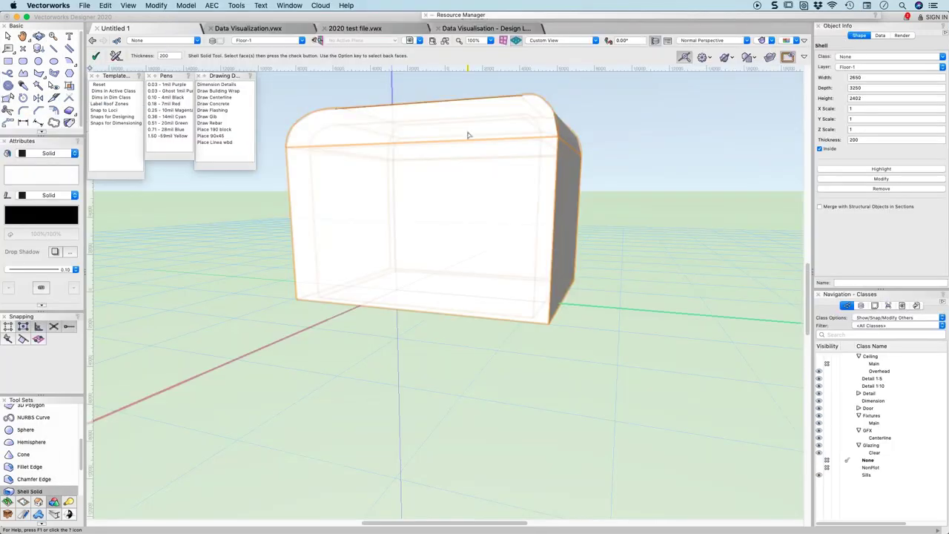
key(x)
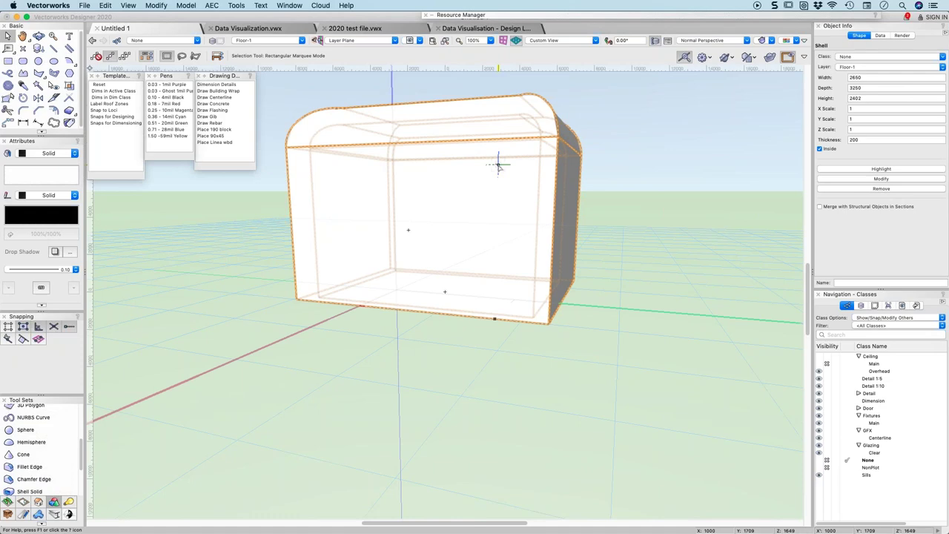
Open the shell and its nested fillet for editing down to the base extrude, declining the backup of the unsaved document.
click(604, 151)
double_click(545, 170)
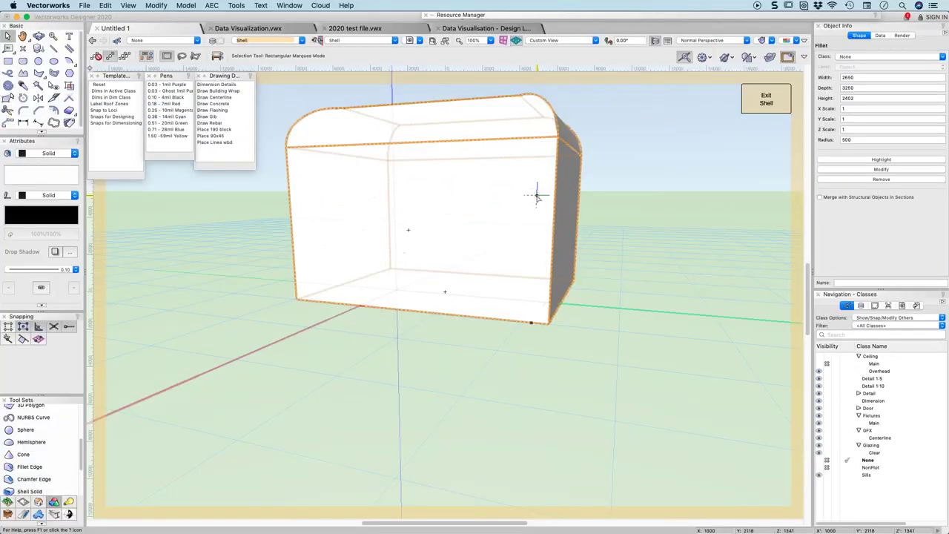
double_click(536, 130)
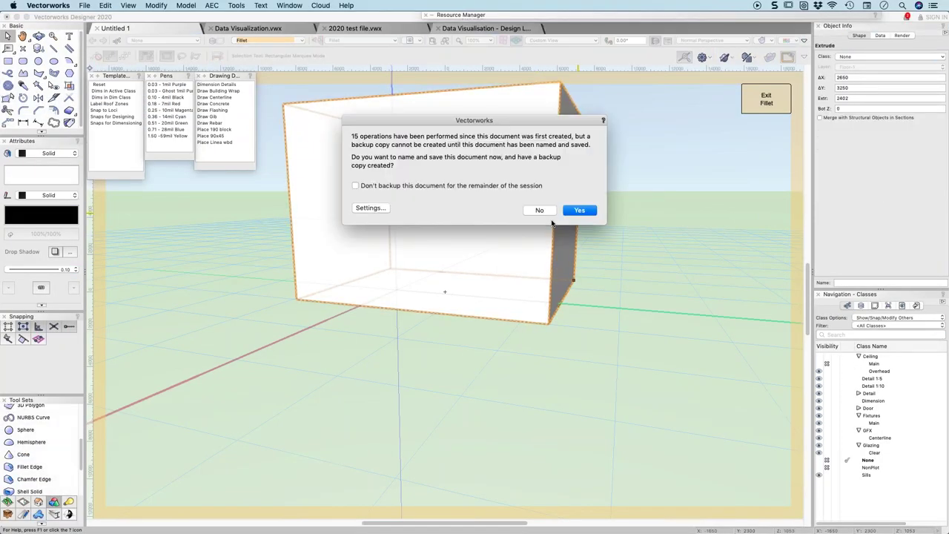
click(474, 186)
click(539, 210)
Resize the base extrude with Push/Pull to 3550 mm wide and 2588 mm deep, and undo the face changes.
middle_drag(566, 218, 204, 389)
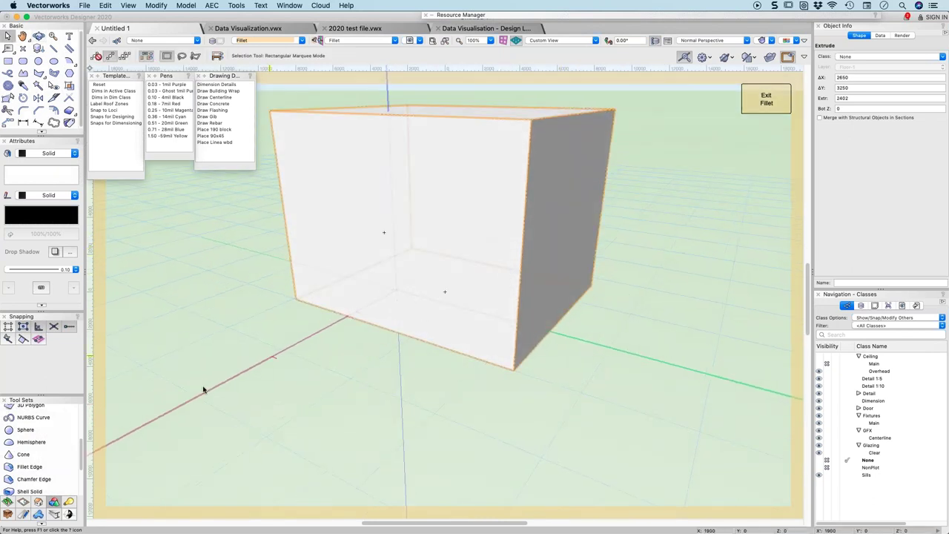
scroll(33, 459, up, 4)
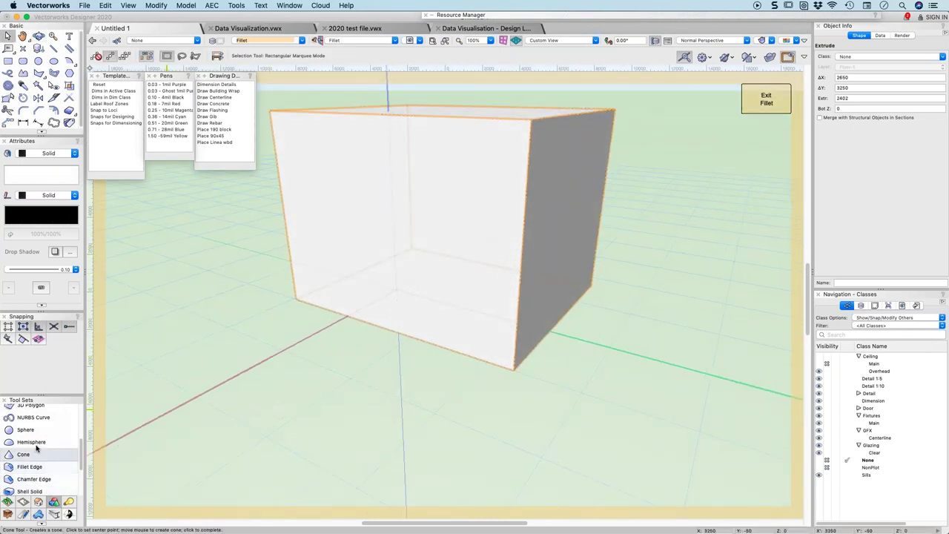
click(33, 423)
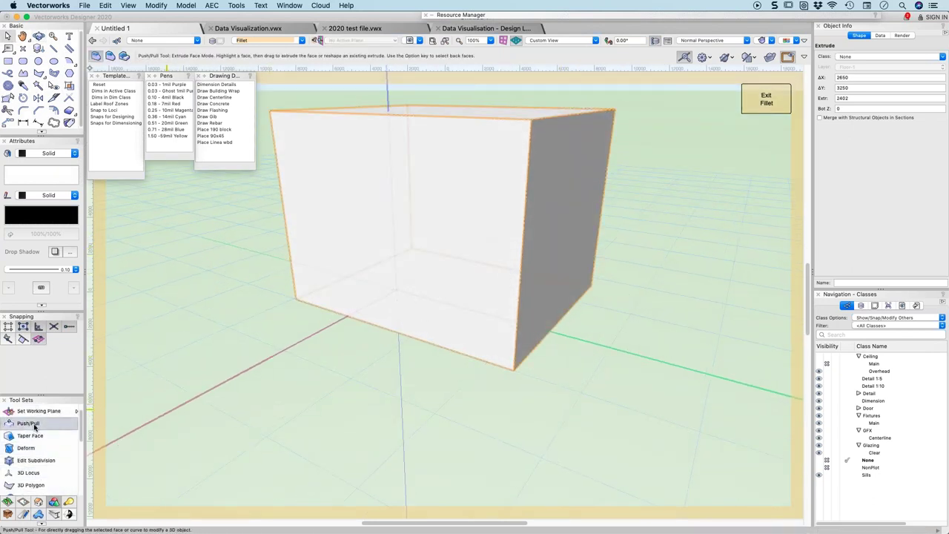
drag(587, 250, 361, 357)
click(766, 99)
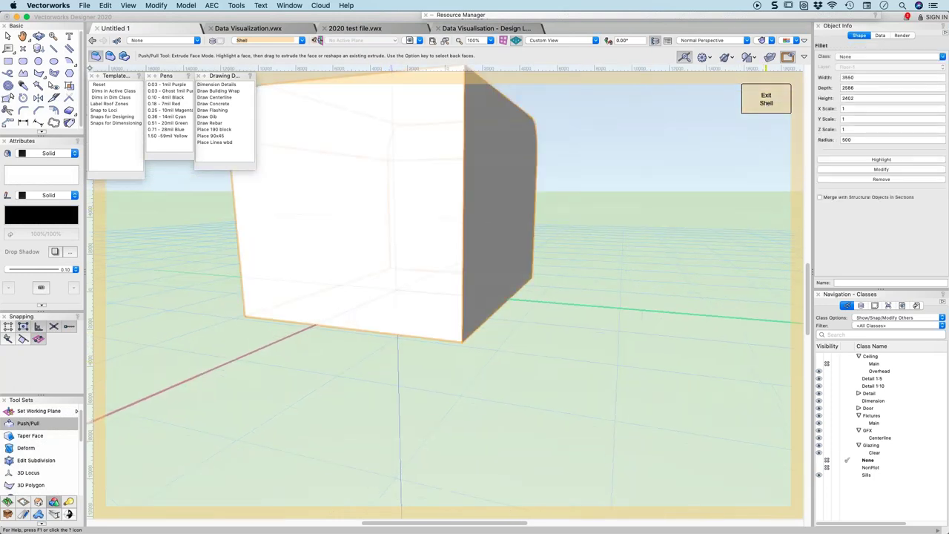
middle_drag(747, 131, 763, 159)
mouse_move(673, 215)
shift+middle_down()
mouse_move(851, 220)
mouse_move(585, 272)
mouse_move(550, 256)
mouse_move(660, 221)
shift+middle_up()
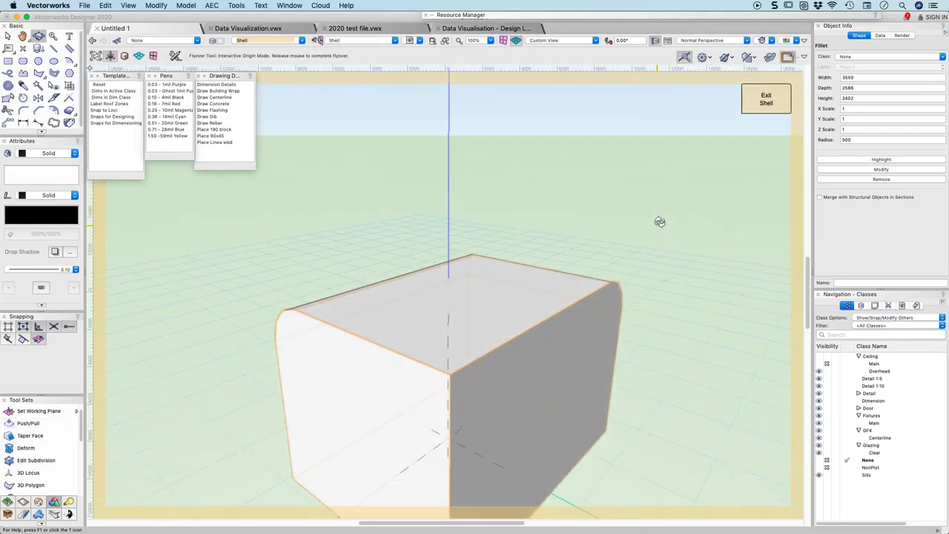
click(766, 102)
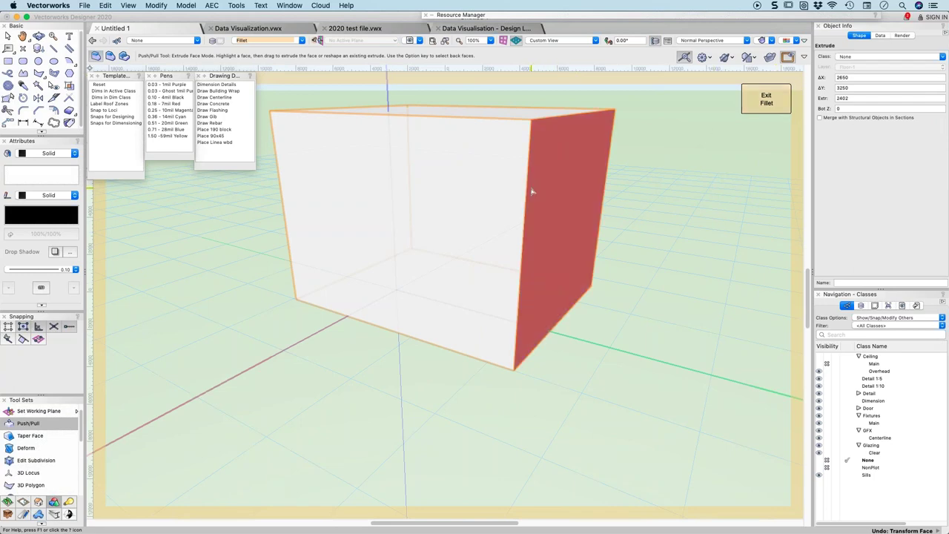
Shorten the extrude's profile rectangle to about 2650 by 2336 mm and exit all editing levels back to the layer.
key(x)
double_click(477, 201)
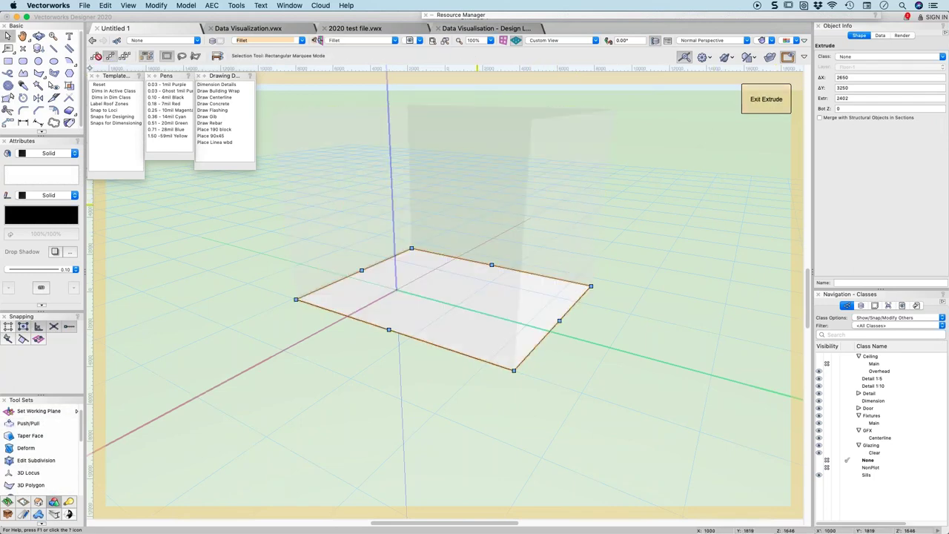
drag(560, 321, 511, 288)
click(754, 109)
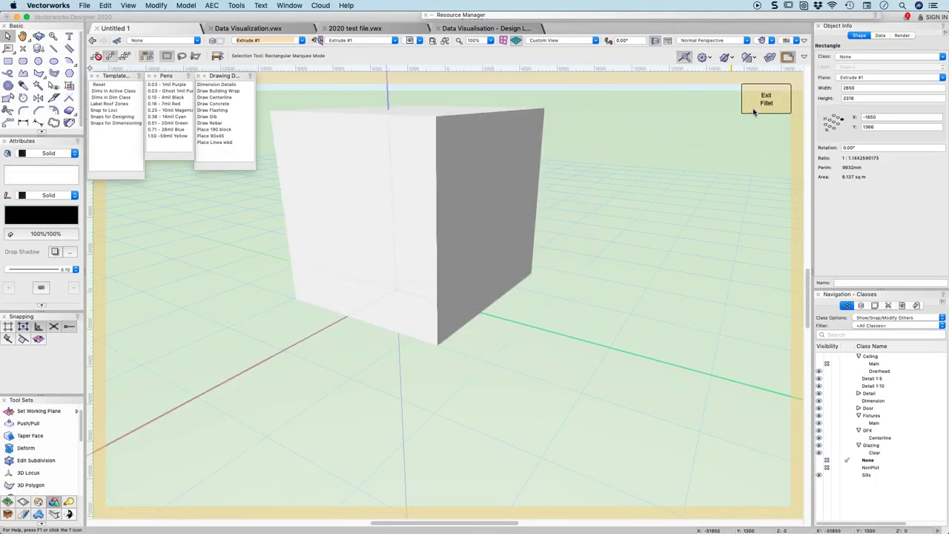
click(756, 106)
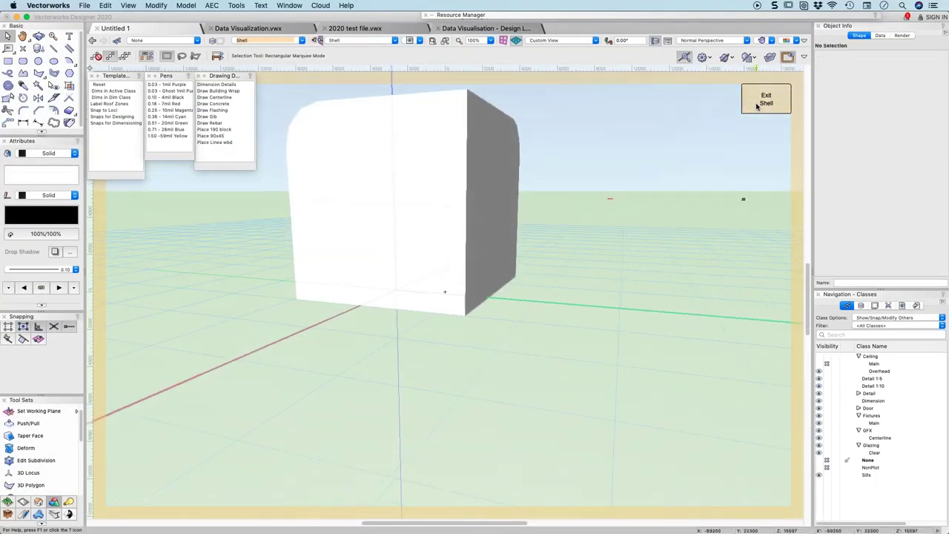
middle_drag(673, 132, 636, 191)
drag(636, 191, 618, 327)
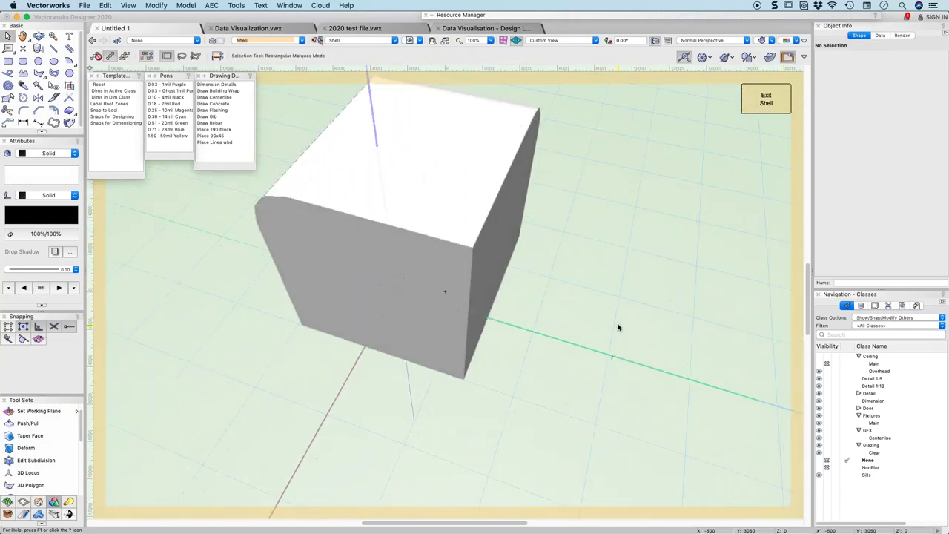
click(764, 96)
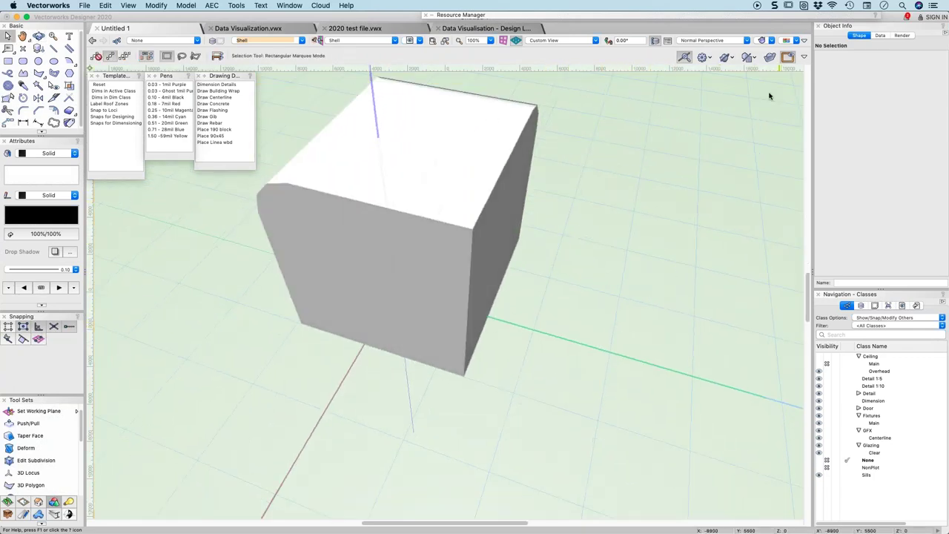
Taper the shell's front face outward toward its base with the Taper Face tool, making the solid about 3294 mm wide.
middle_drag(576, 280, 511, 222)
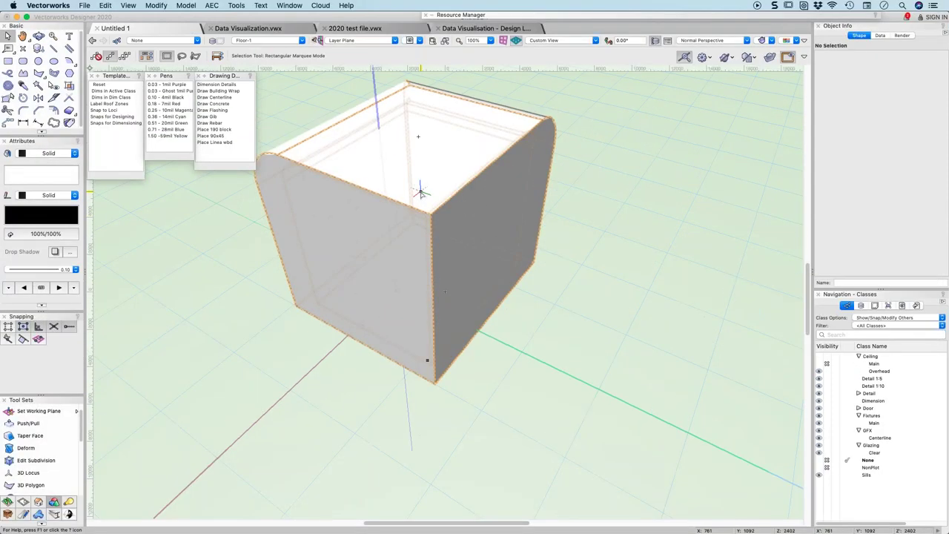
click(23, 437)
click(407, 175)
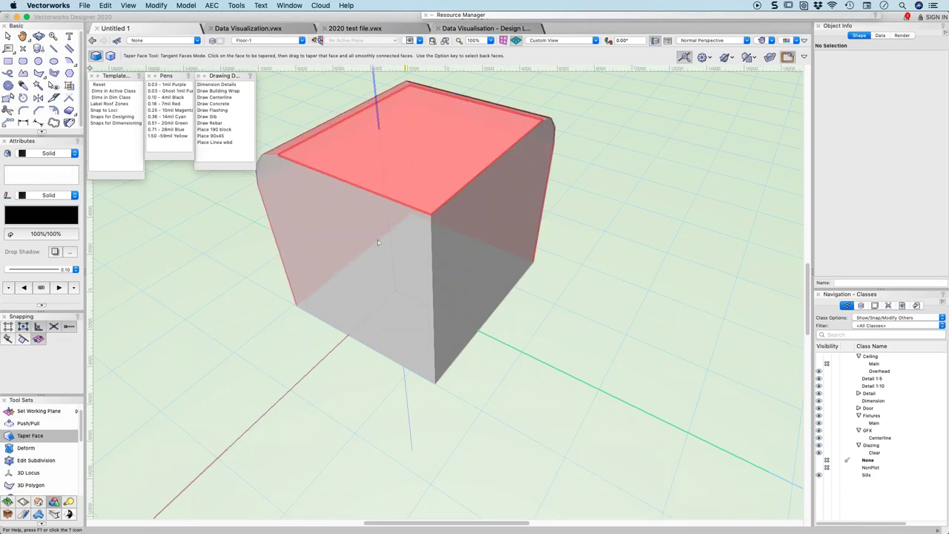
click(368, 264)
click(356, 356)
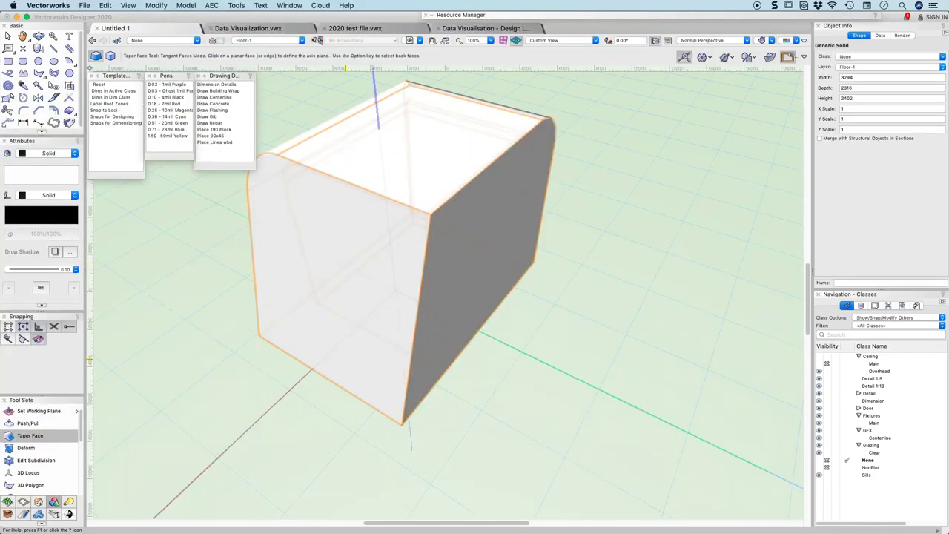
key(x)
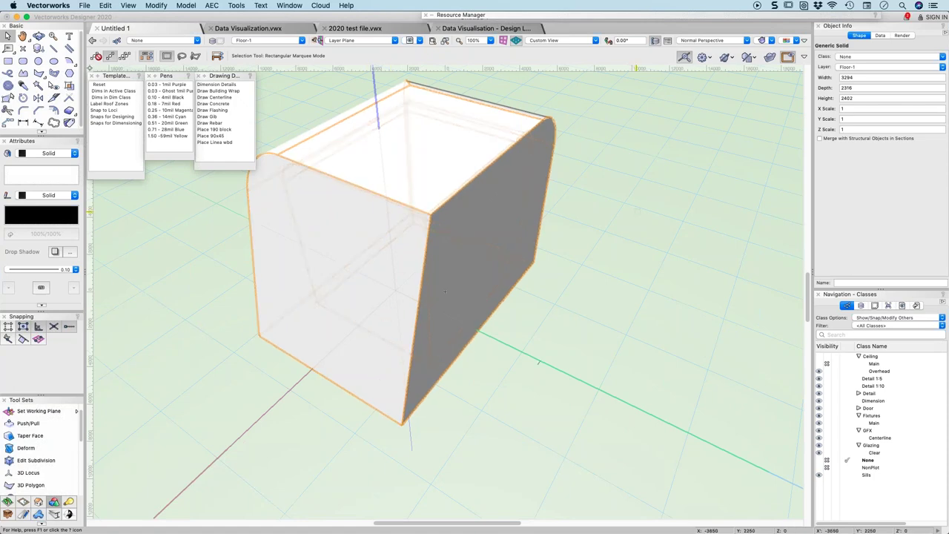
Undo the face taper and the profile rectangle's shortening.
ctrl+middle_drag(474, 297, 511, 282)
double_click(400, 200)
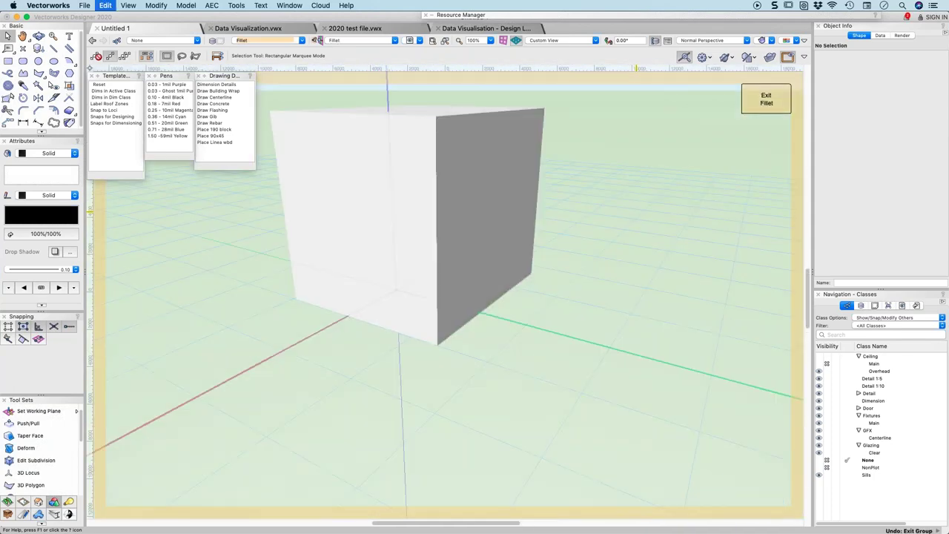
click(766, 99)
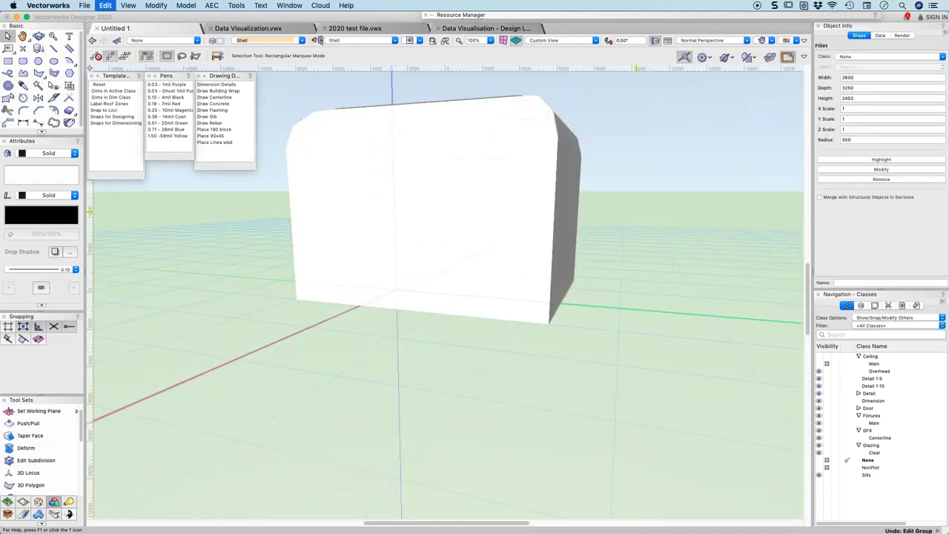
Reopen the shell and its nested fillet for editing to reach the plain box inside.
ctrl+middle_drag(615, 223, 634, 213)
ctrl+middle_drag(546, 201, 455, 322)
double_click(452, 318)
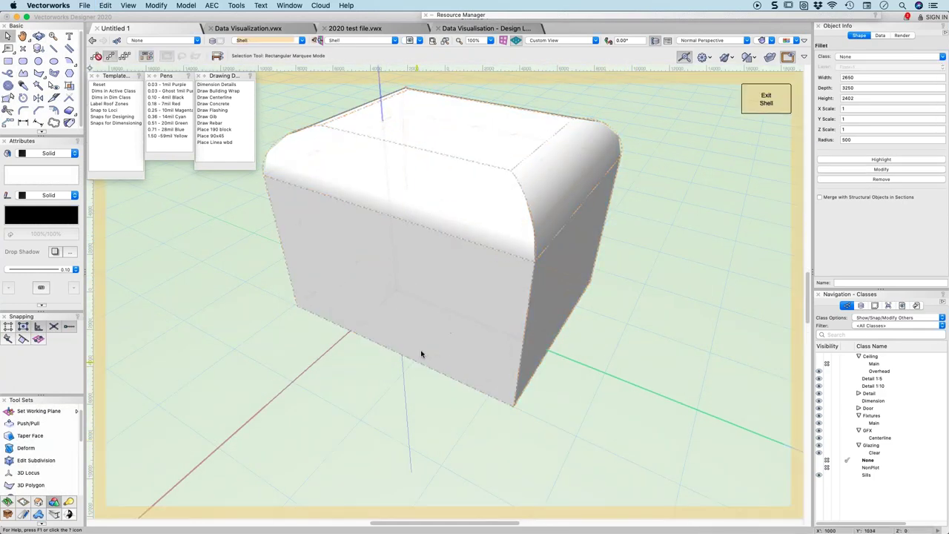
double_click(435, 315)
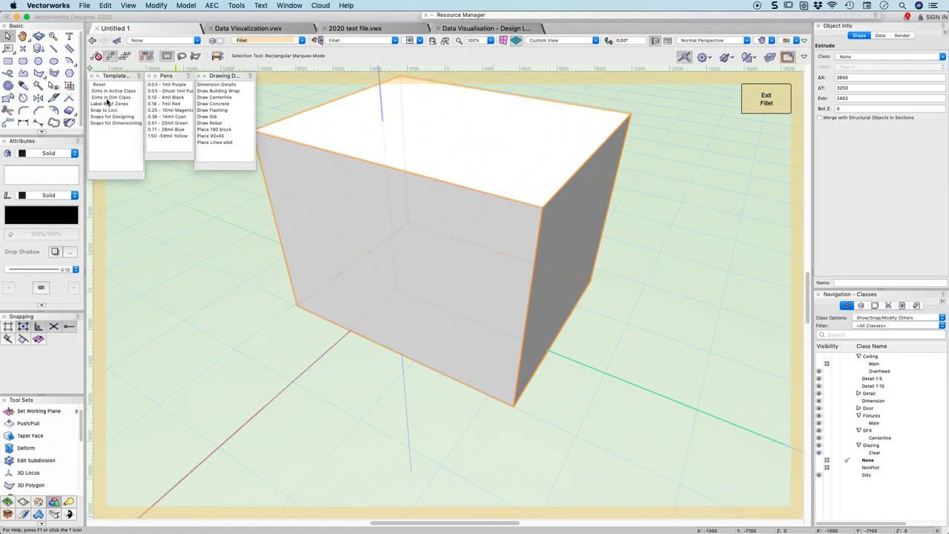
Draw a rectangle about 1141 by 1975 mm on the box's front face, extrude it outward to an overall width of 3700 mm, and exit editing.
click(7, 61)
click(392, 350)
click(447, 238)
click(435, 283)
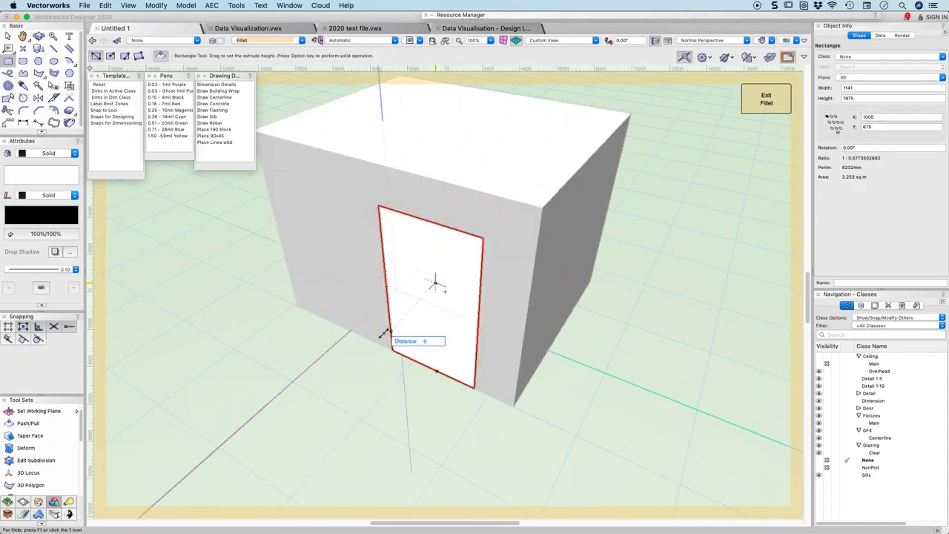
click(365, 346)
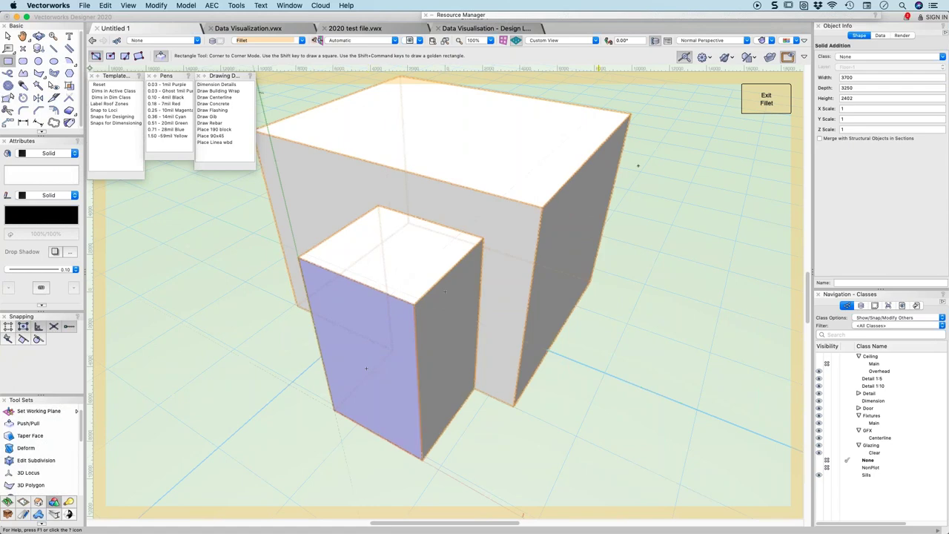
click(768, 100)
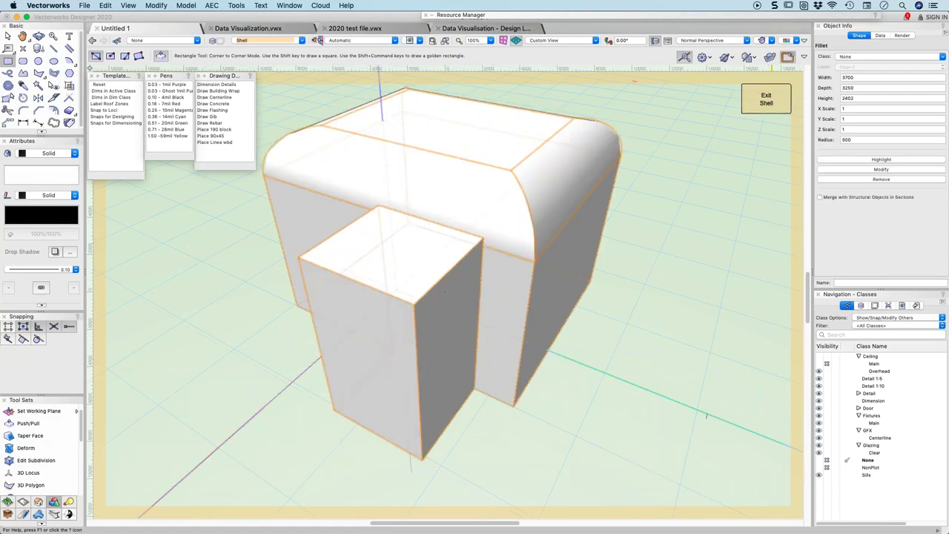
click(766, 100)
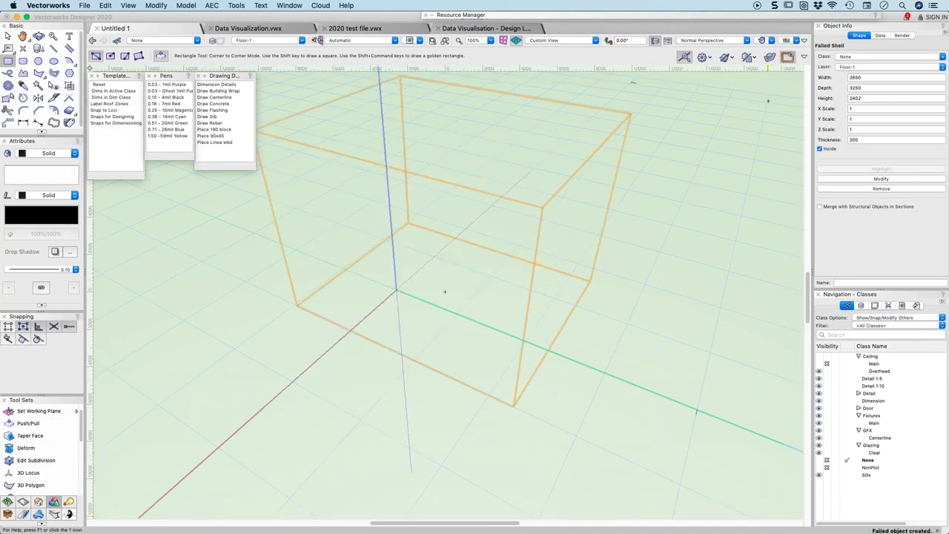
Undo the block addition and the shelling of the filleted box.
key(super+z)
key(super+z)
key(super+z)
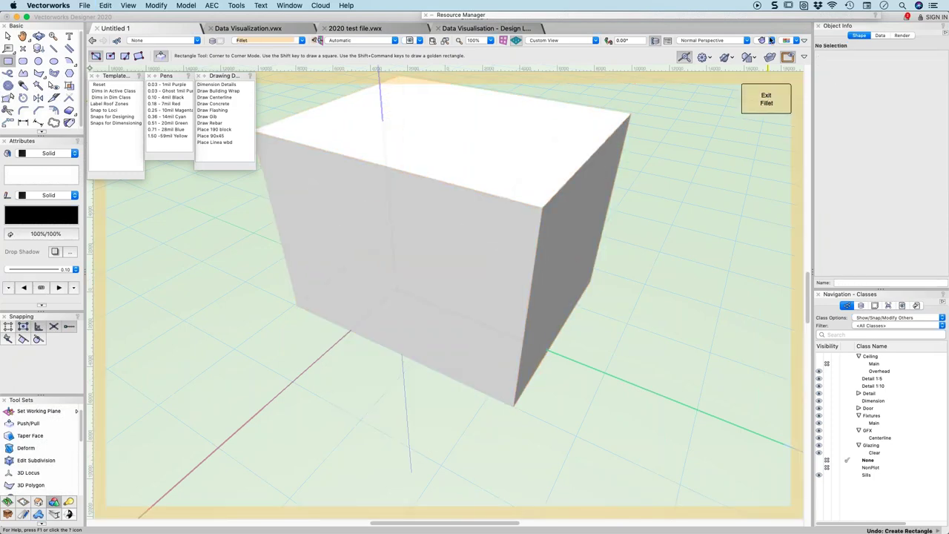
key(super+y)
key(super+y)
key(super+y)
key(x)
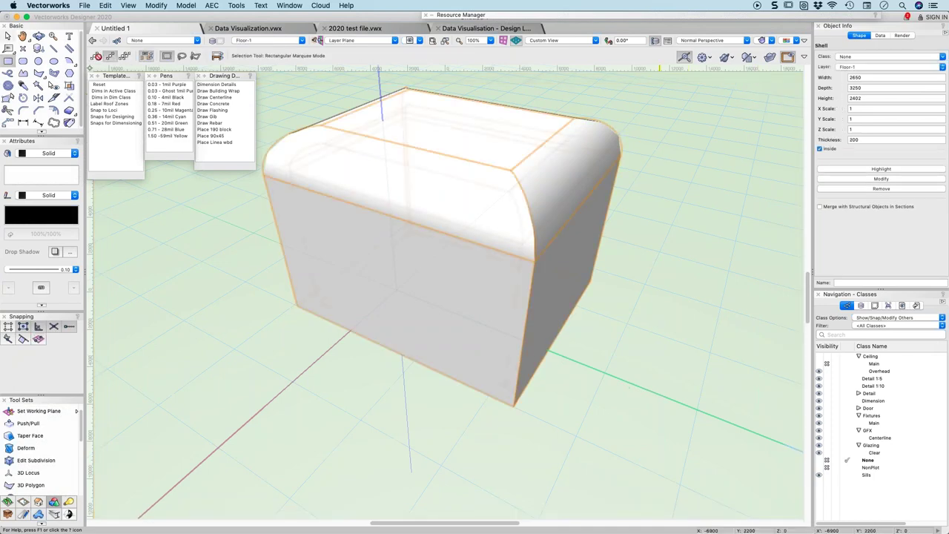
click(597, 172)
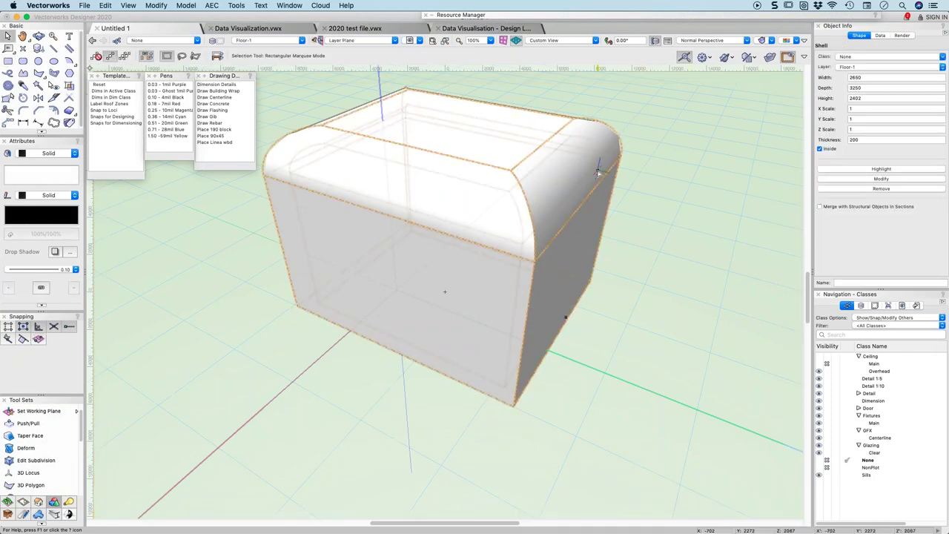
key(super+z)
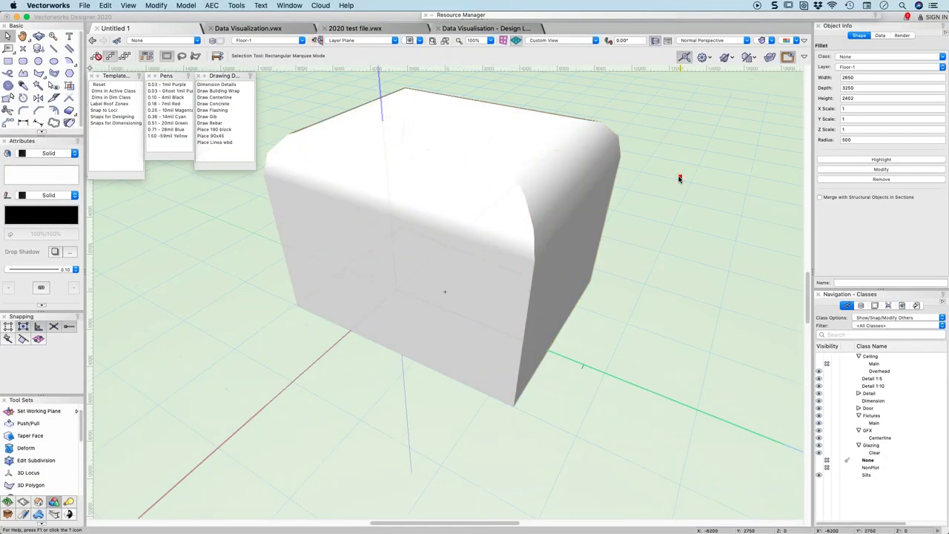
Undo the box's 500 mm fillet and delete the remaining plain extruded box.
drag(519, 259, 671, 249)
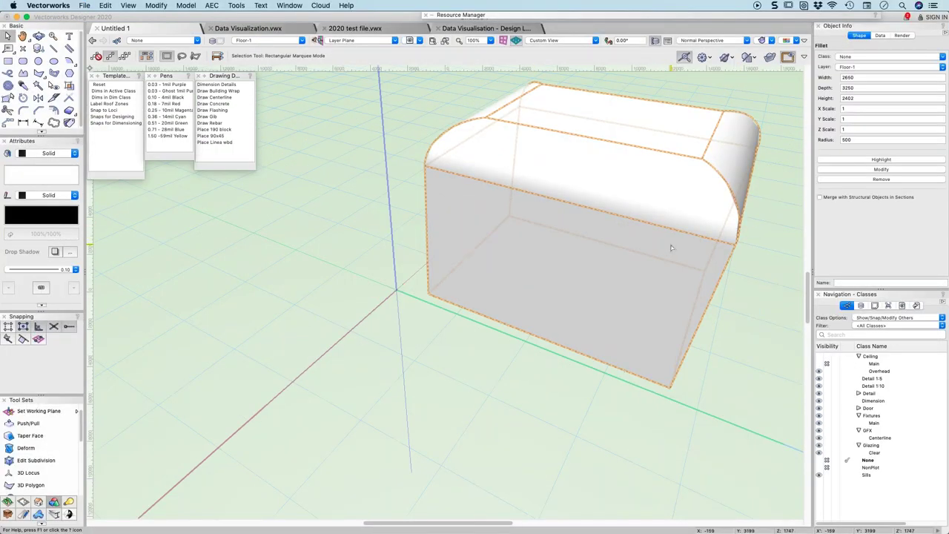
key(super+z)
drag(663, 240, 465, 265)
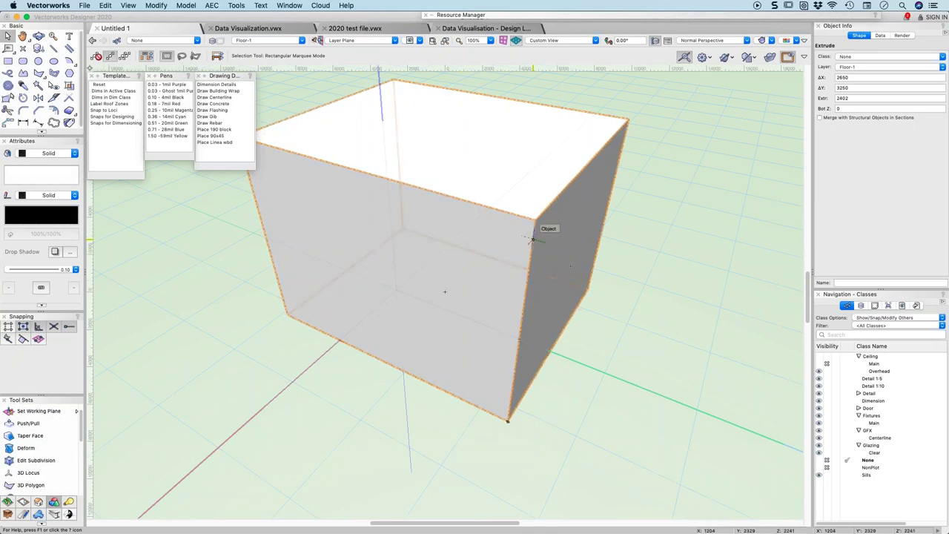
key(Delete)
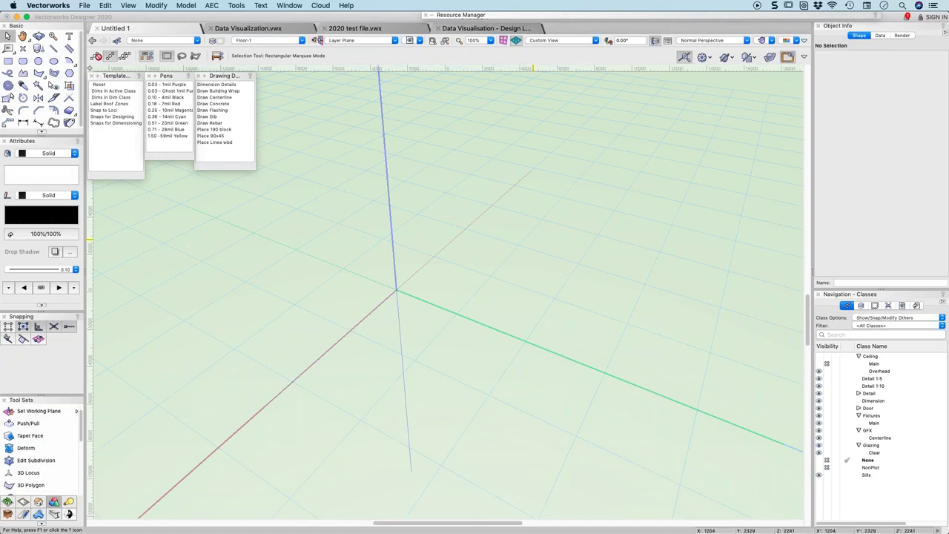
Rename the Site Plan design layer in the Navigation list, correcting its name to Site model in the layer's edit settings.
click(861, 305)
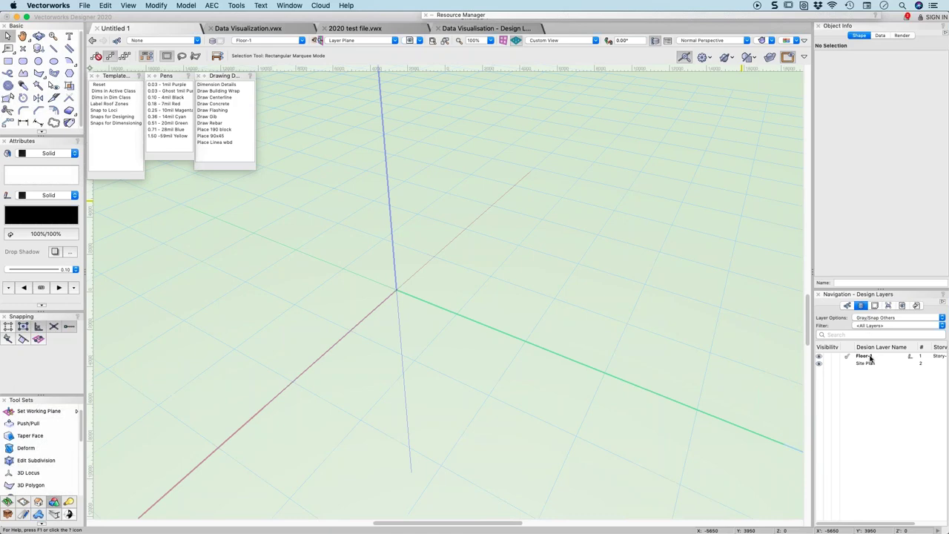
click(847, 306)
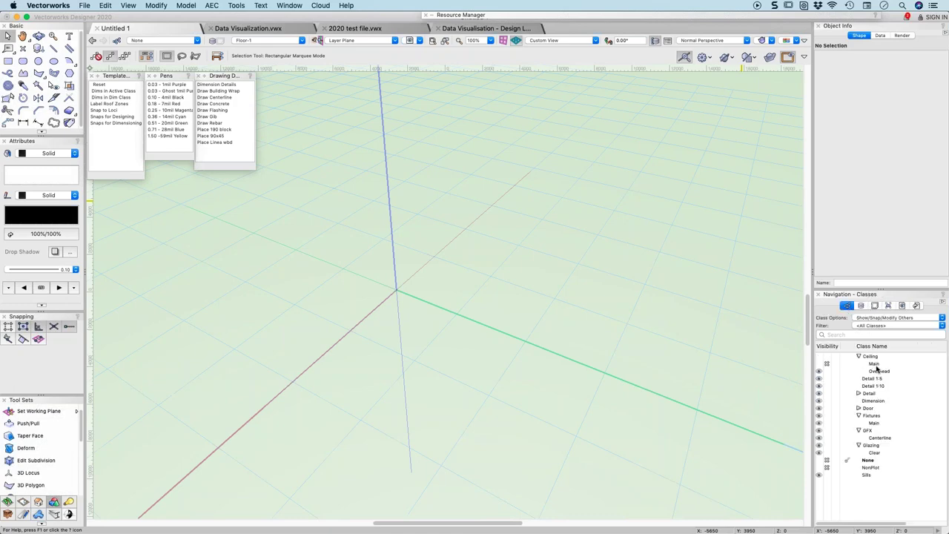
click(862, 305)
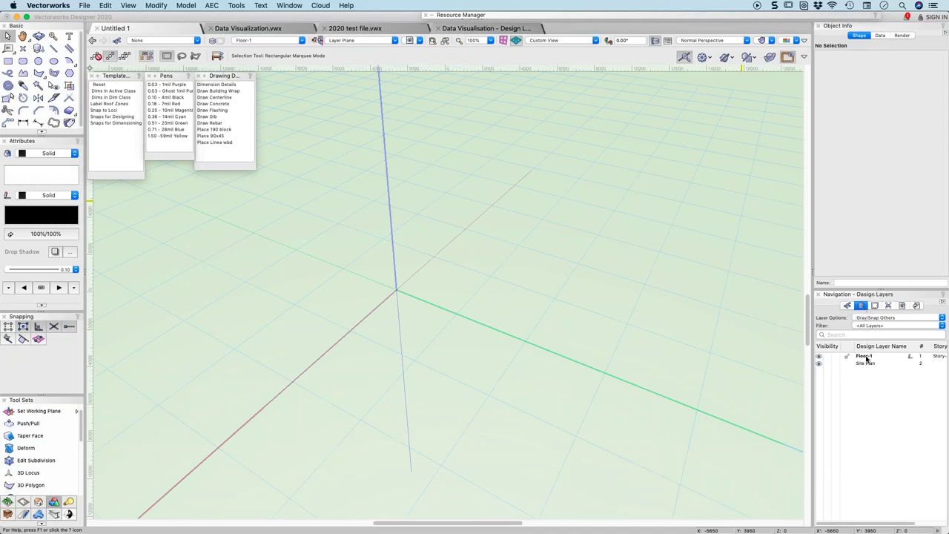
click(911, 365)
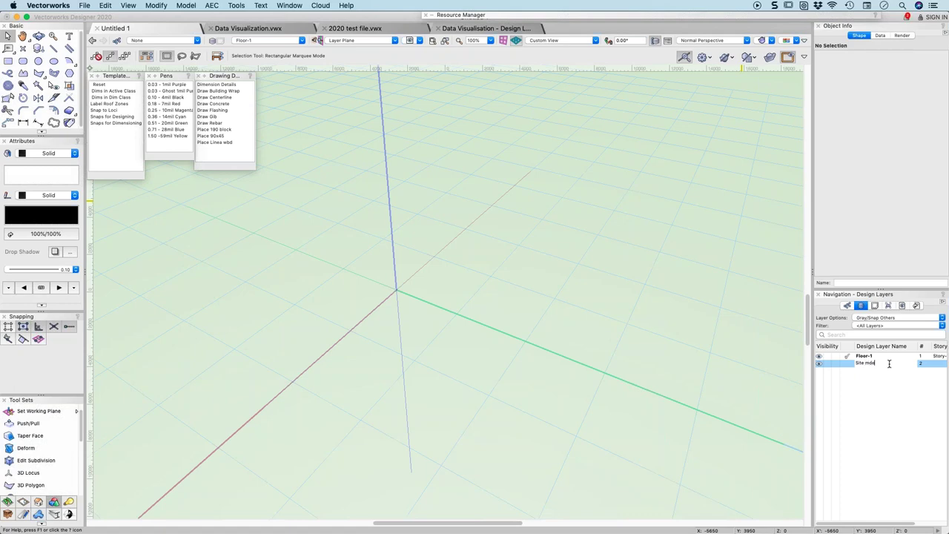
key(Return)
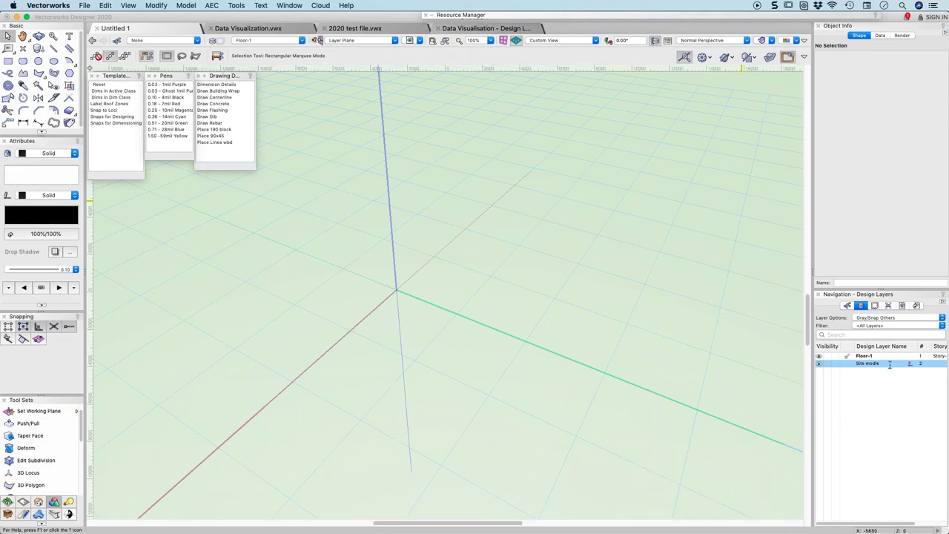
double_click(886, 361)
right_click(887, 362)
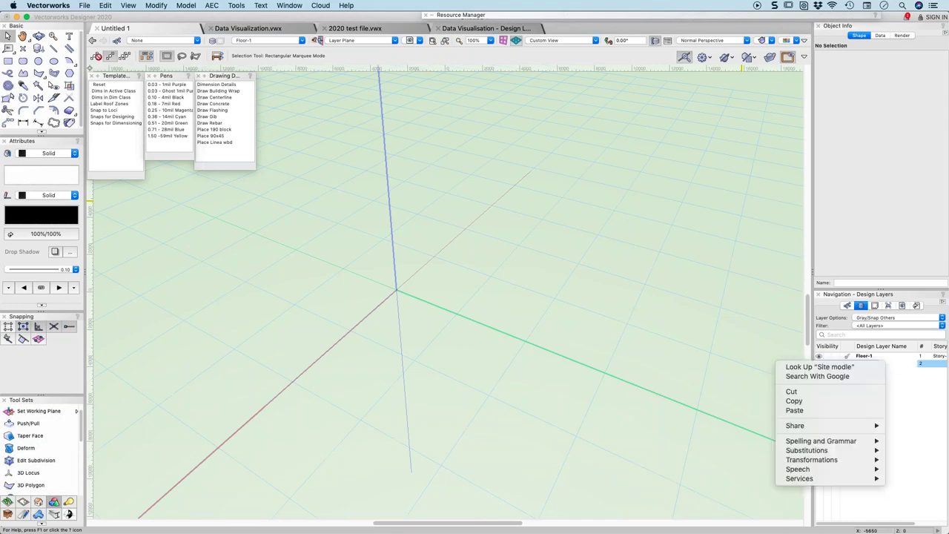
click(928, 386)
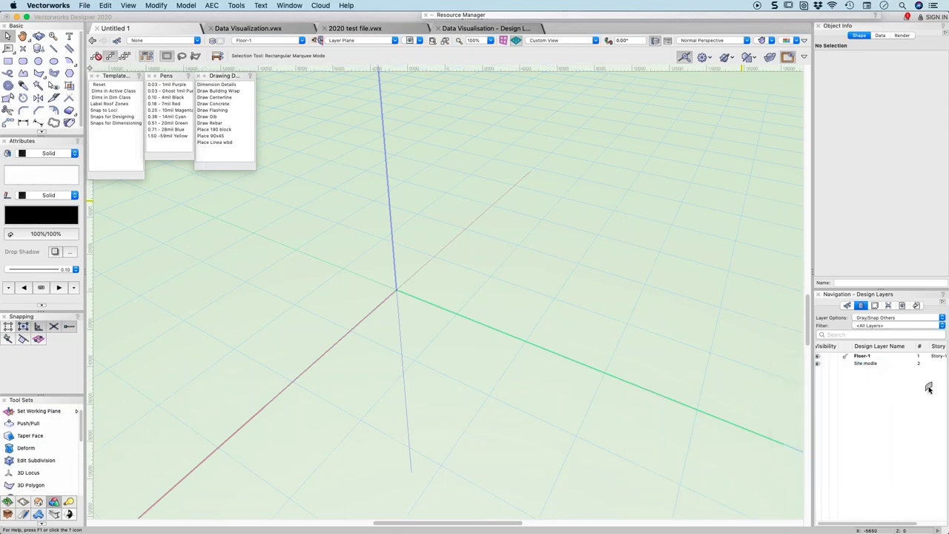
right_click(877, 363)
click(886, 373)
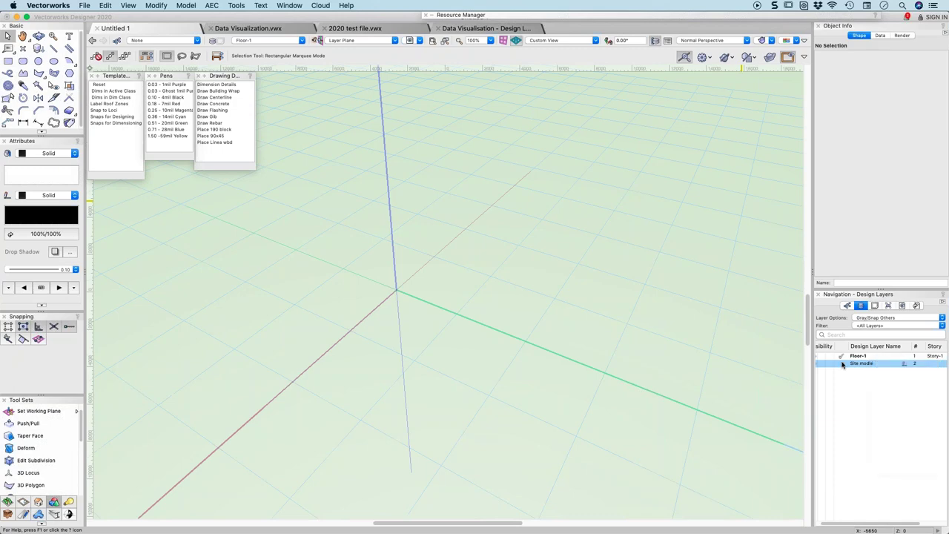
click(458, 83)
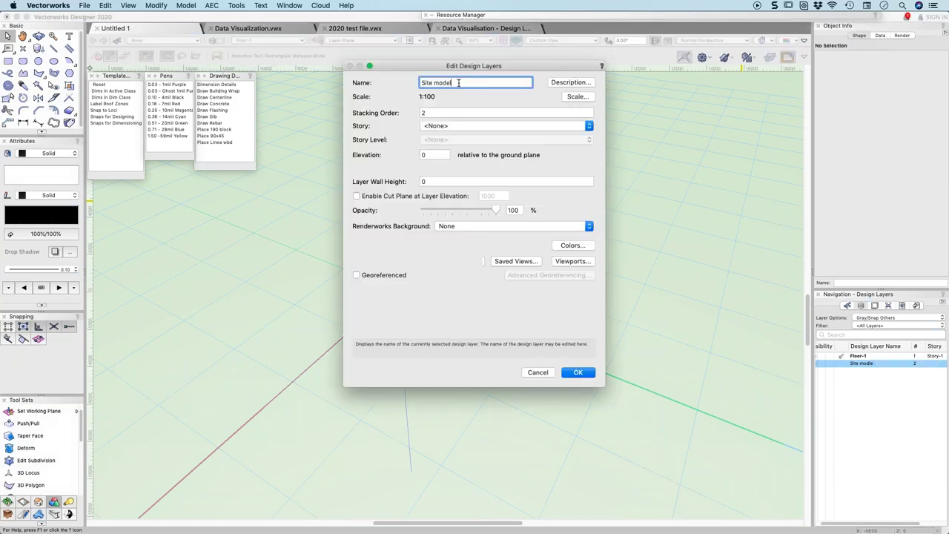
key(Return)
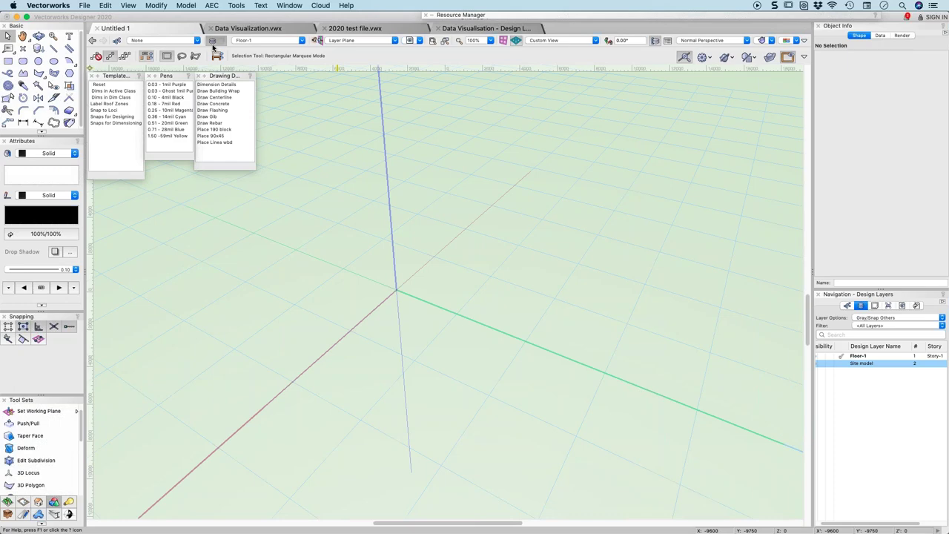
Duplicate the Arrow class of the Door group in the Organization dialog and rename the copy inline as standard.
click(213, 43)
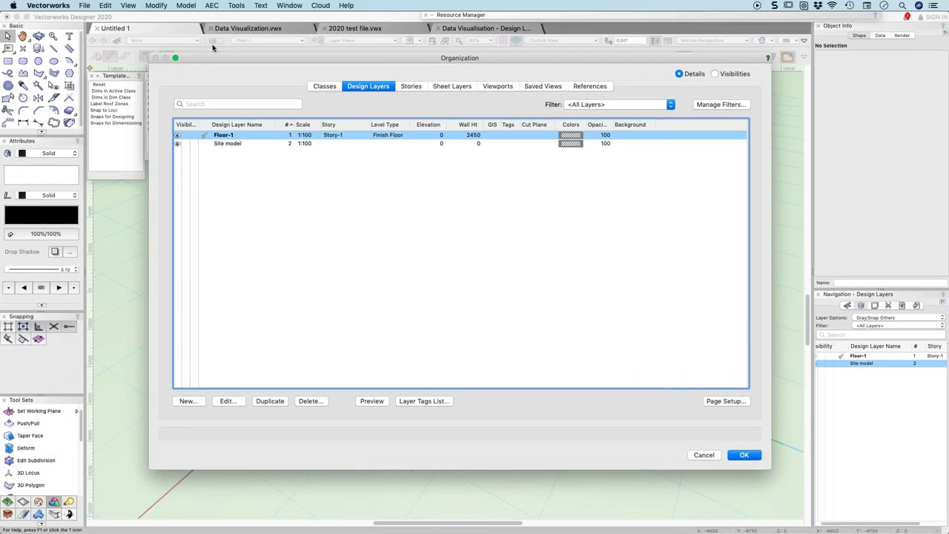
click(325, 85)
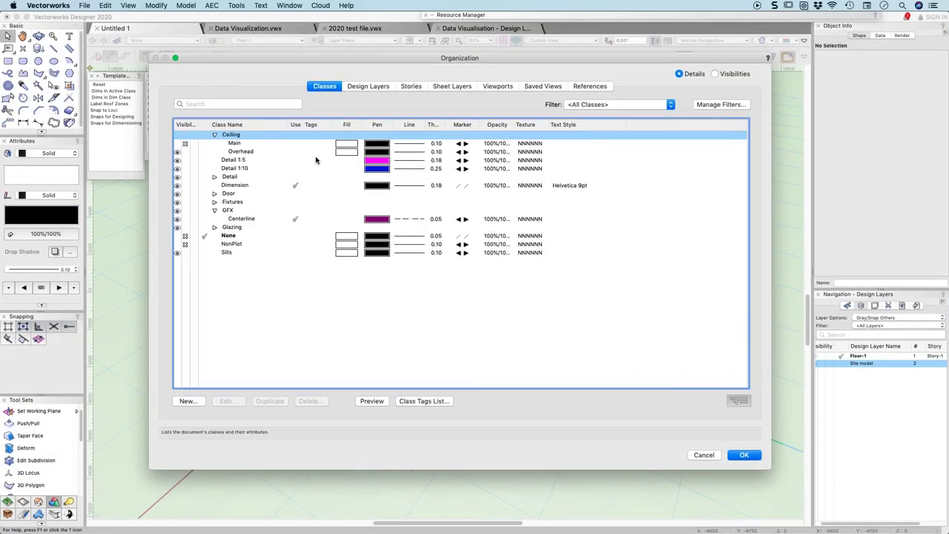
click(215, 194)
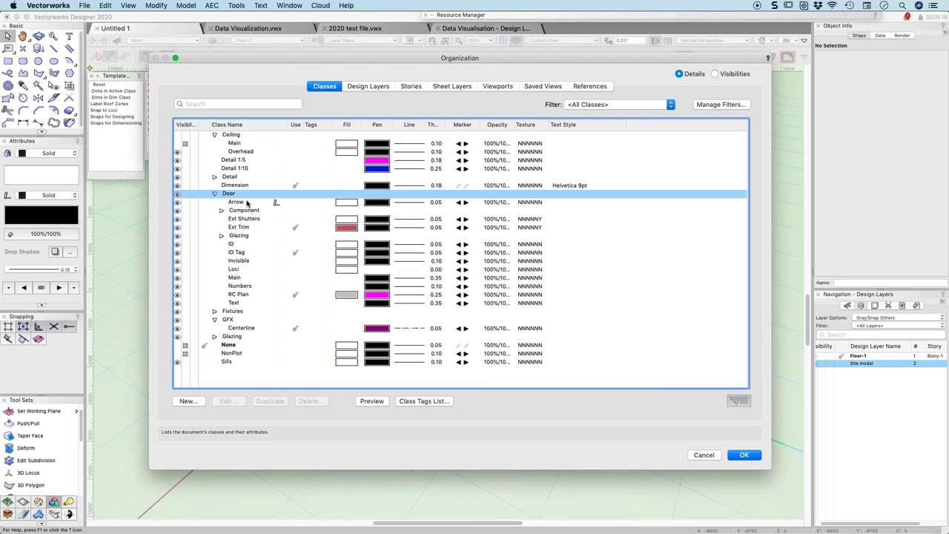
right_click(248, 201)
click(217, 194)
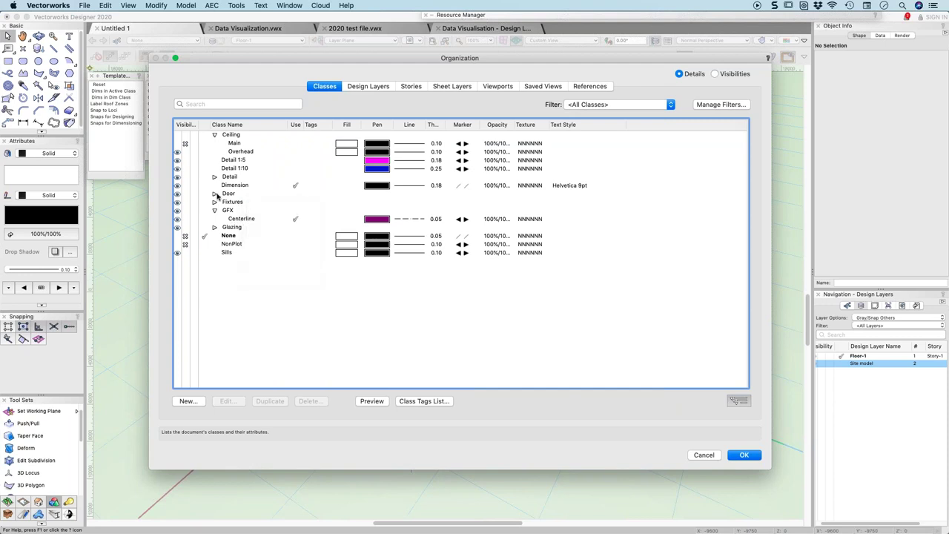
click(215, 193)
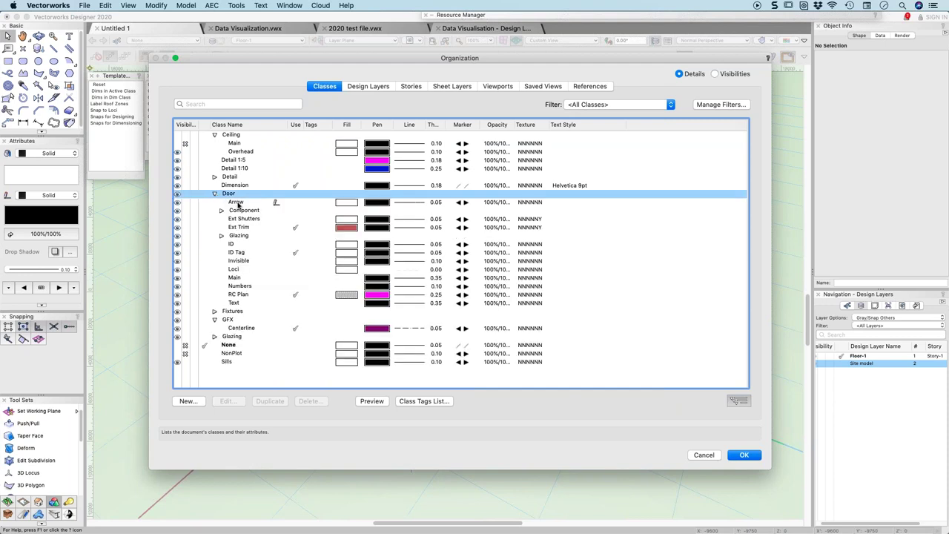
click(235, 202)
right_click(235, 203)
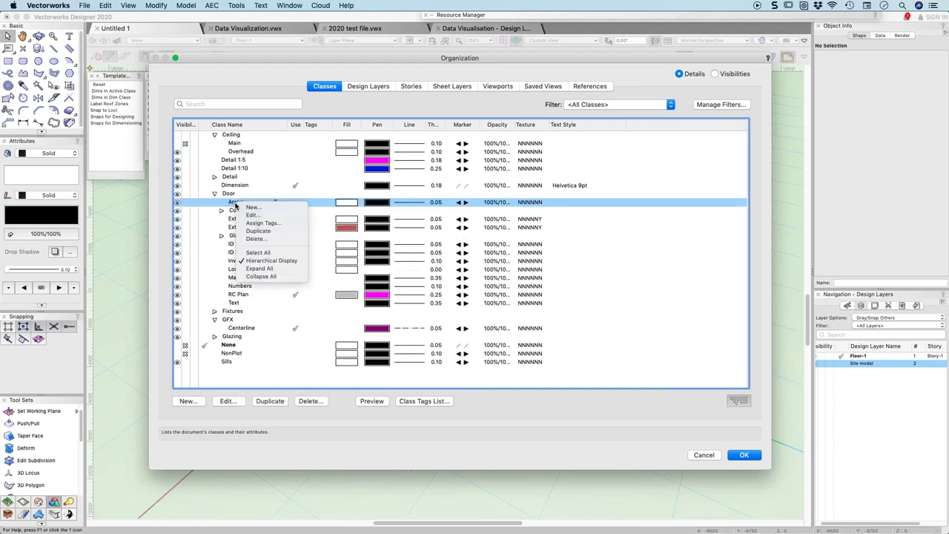
click(258, 230)
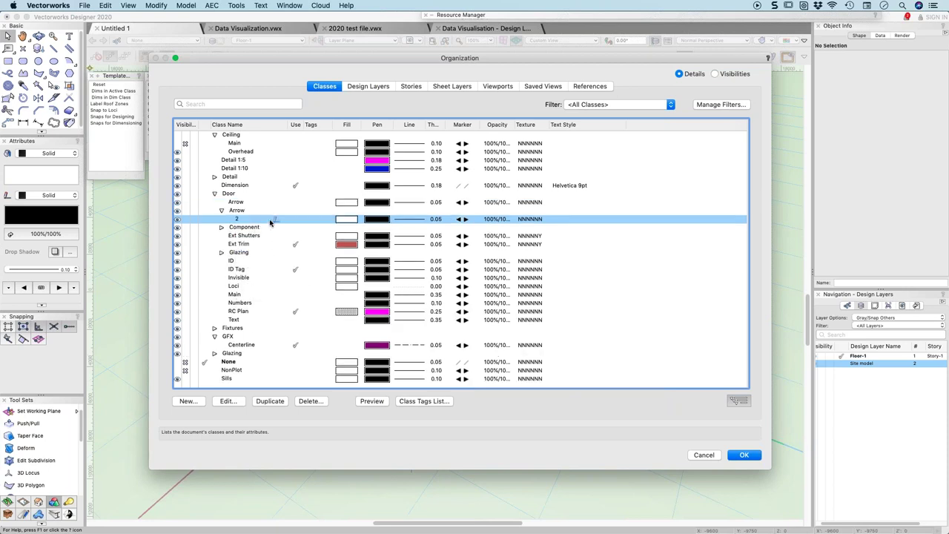
click(249, 220)
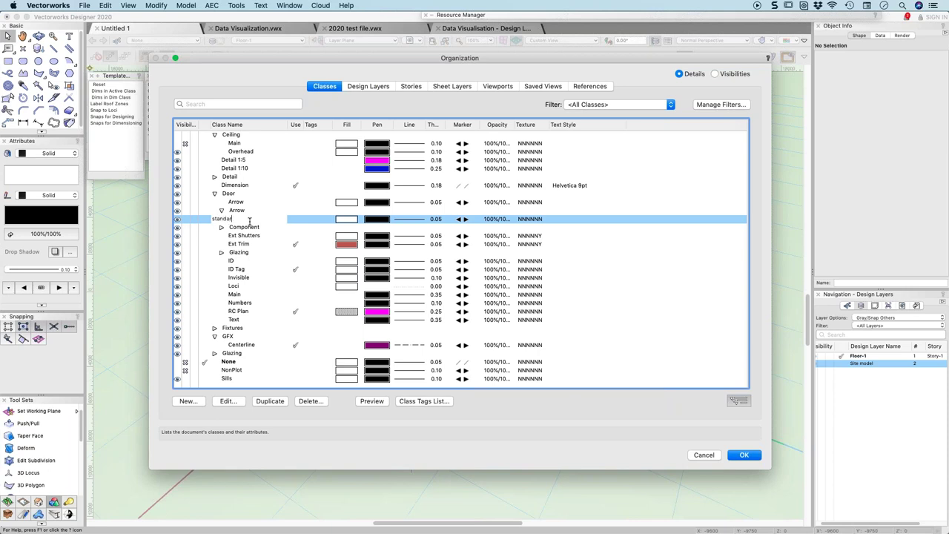
key(Return)
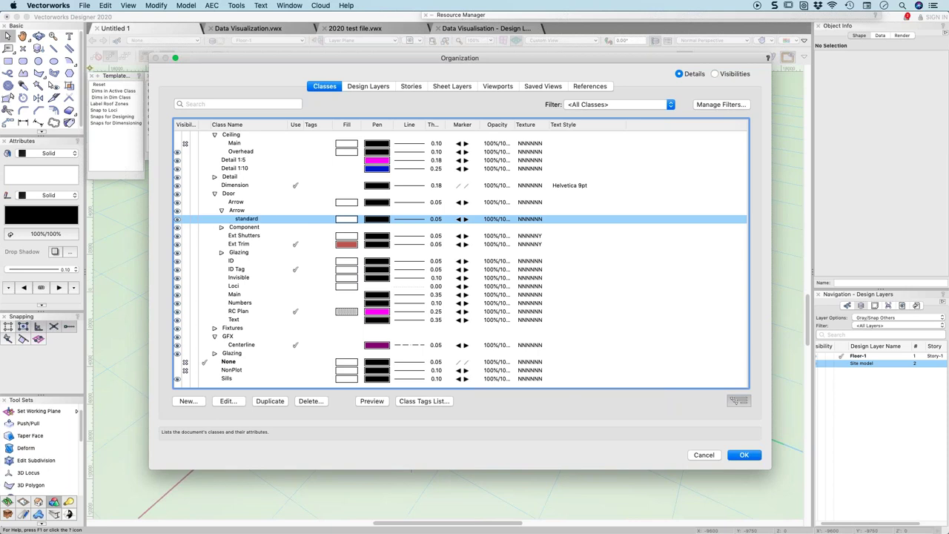
Edit the duplicated class and change its full name to Door-Arrow internal, so it sits directly in the Door group.
right_click(236, 212)
click(229, 226)
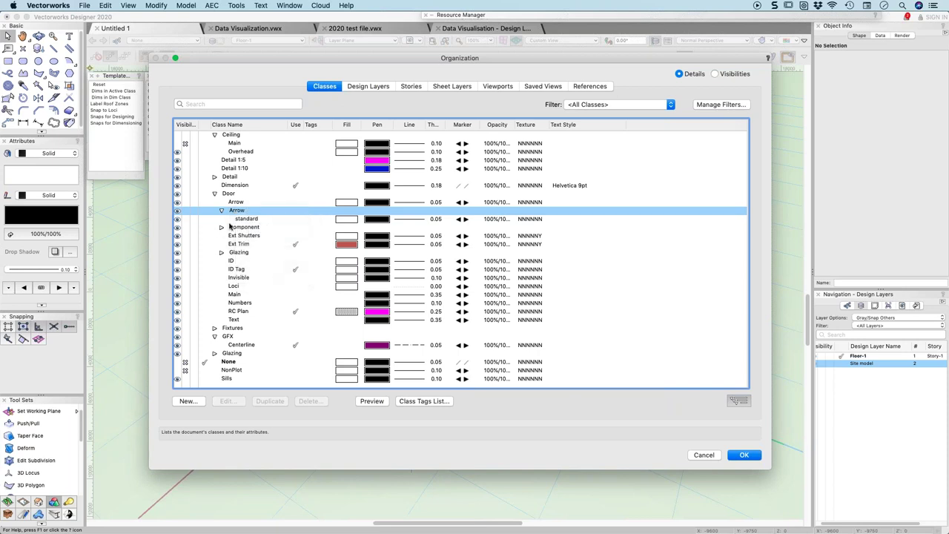
right_click(241, 220)
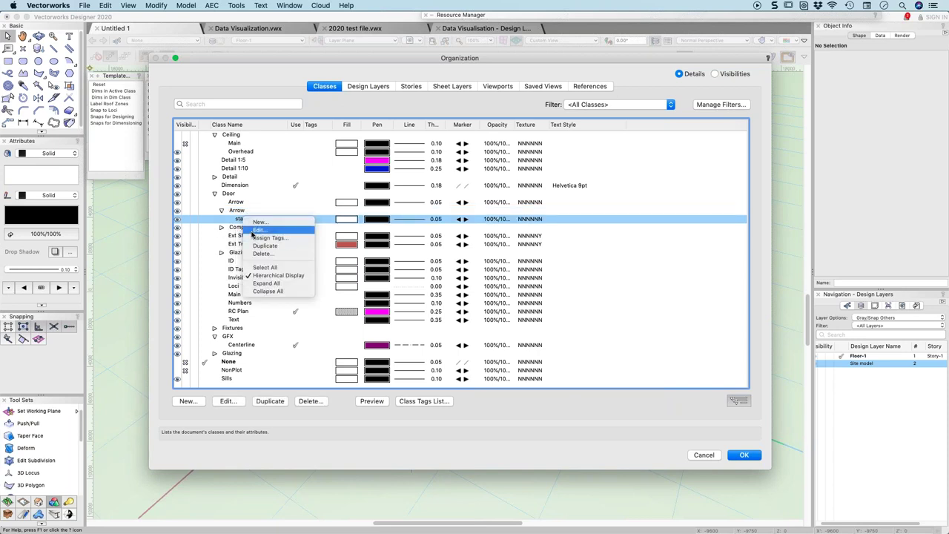
click(253, 230)
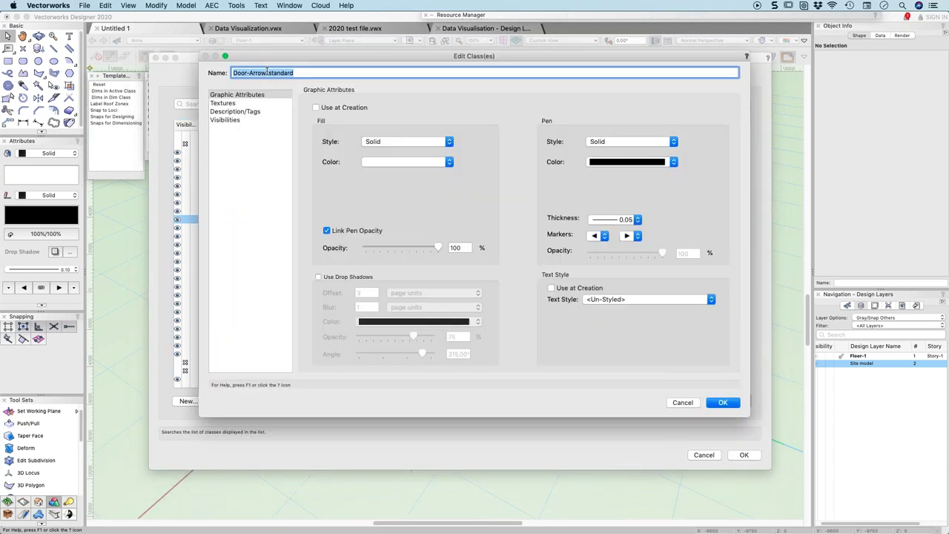
click(267, 72)
double_click(269, 73)
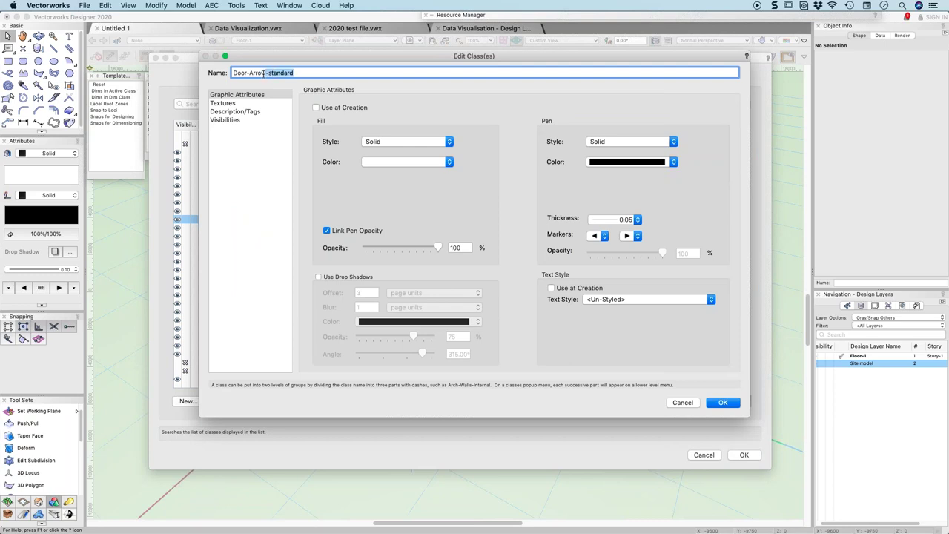
key(BackSpace)
text(2)
text(Inter)
text(na)
text(l)
key(Return)
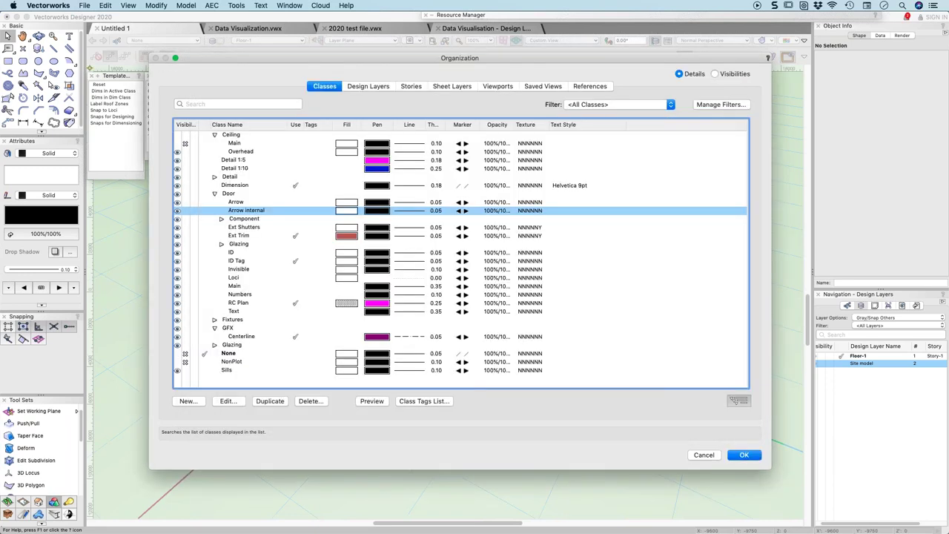
click(258, 214)
key(Return)
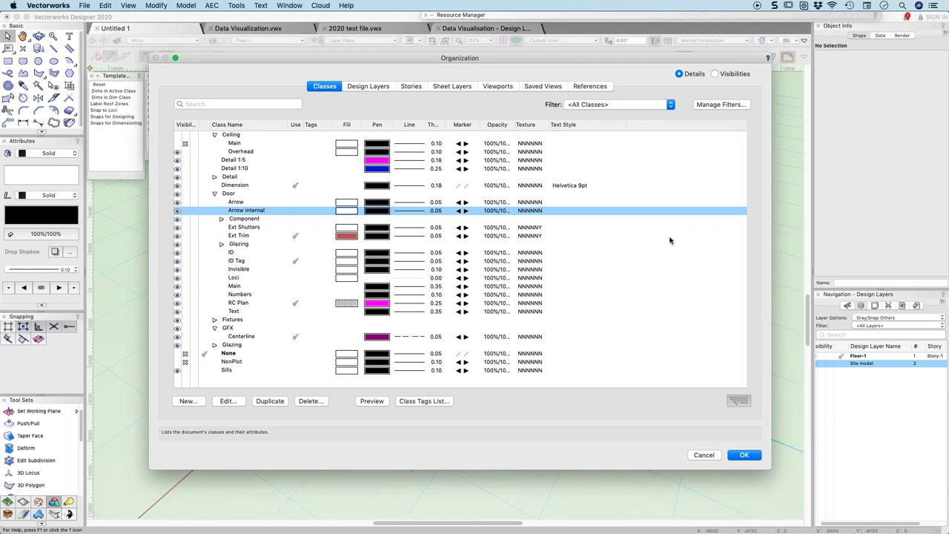
Compare the Details and Visibilities displays of the classes, return to Details, and accept the Organization changes.
click(716, 74)
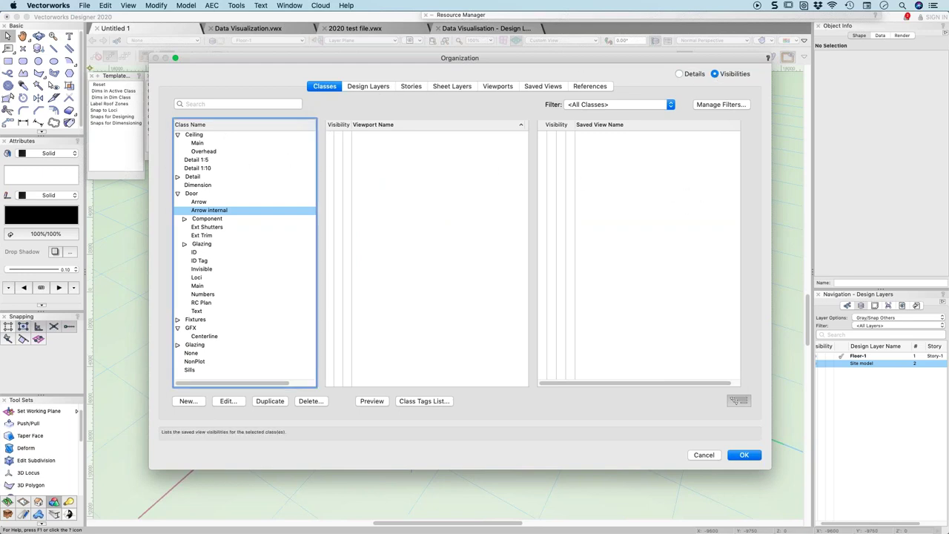
click(680, 74)
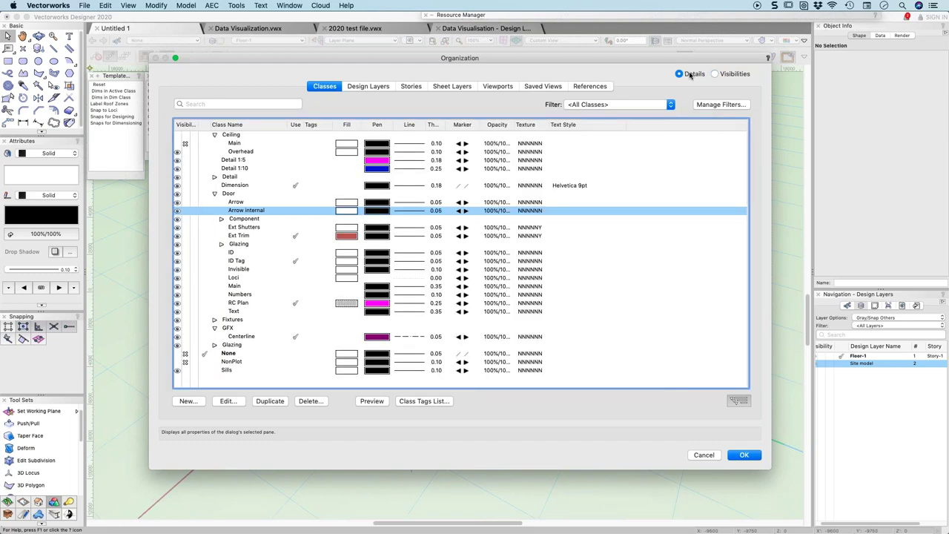
click(715, 74)
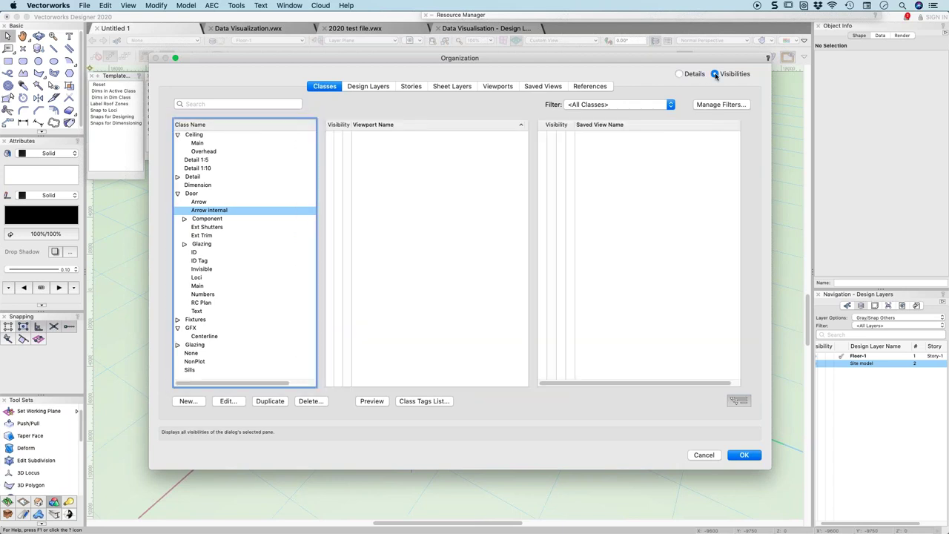
click(680, 75)
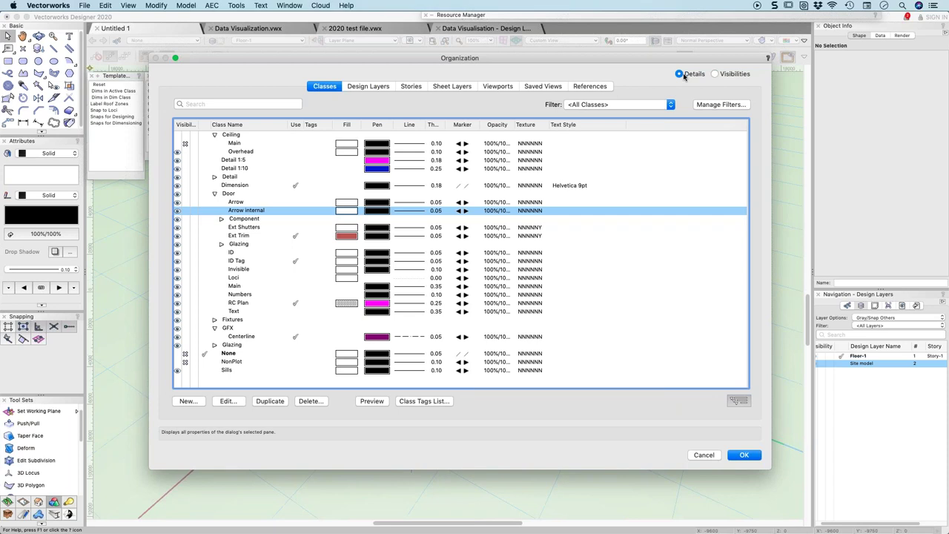
click(735, 455)
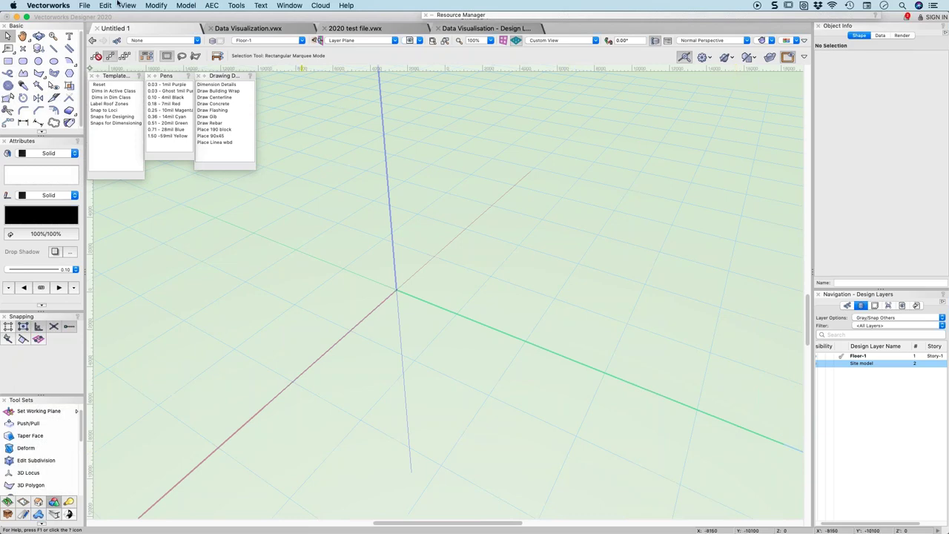
Open the Batch Rename dialog and look through the preview of existing and new class names.
click(86, 6)
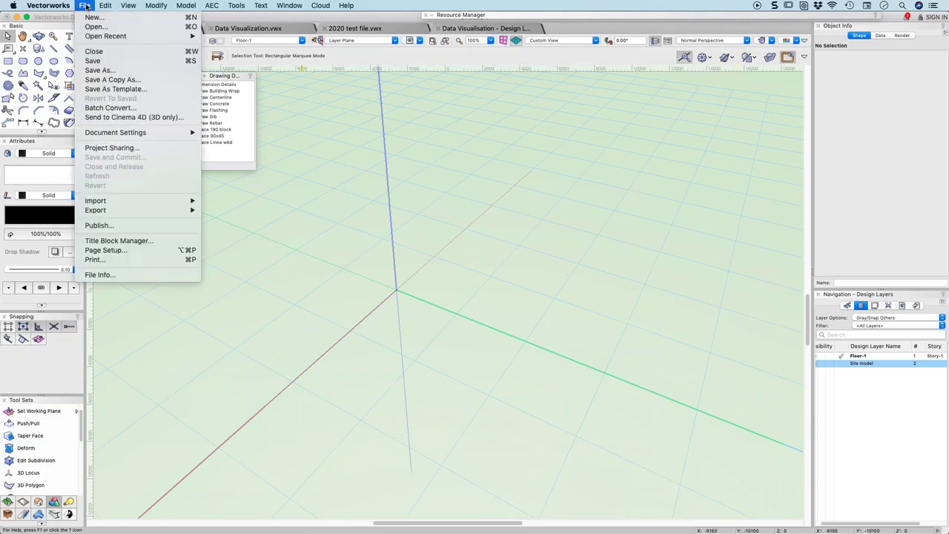
mouse_move(236, 5)
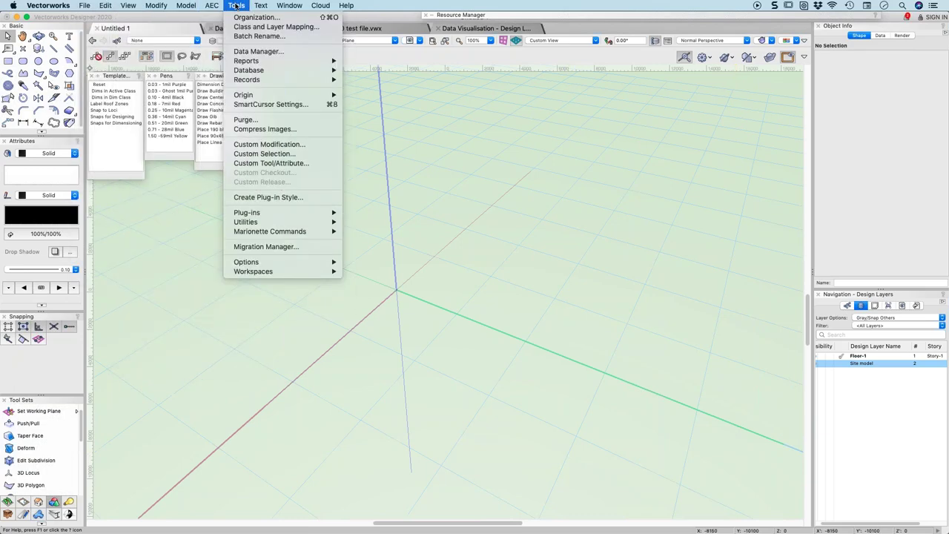
click(260, 36)
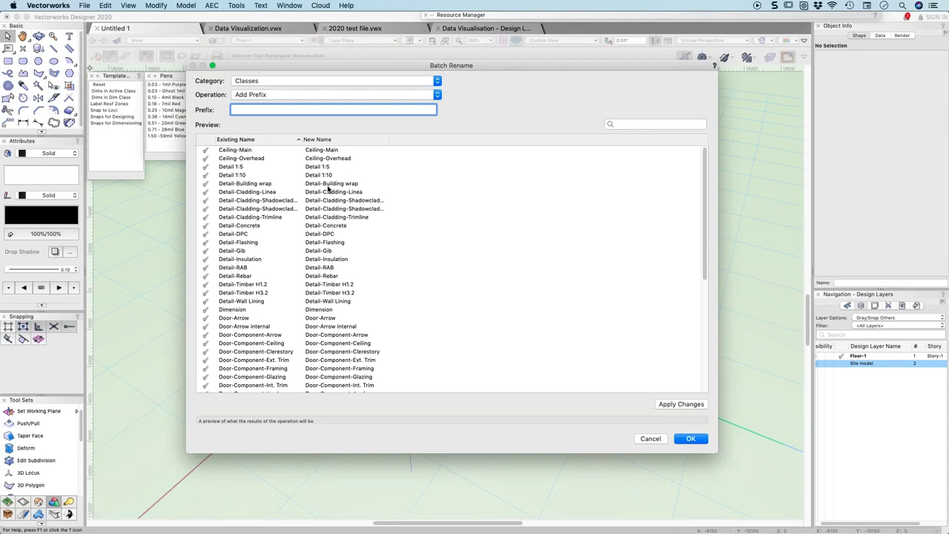
scroll(284, 206, down, 1)
scroll(284, 206, down, 8)
scroll(284, 203, up, 5)
scroll(264, 241, up, 3)
Preview the Batch Rename lists for the Sheet Layers, Design Layers and Wall Styles categories.
click(256, 80)
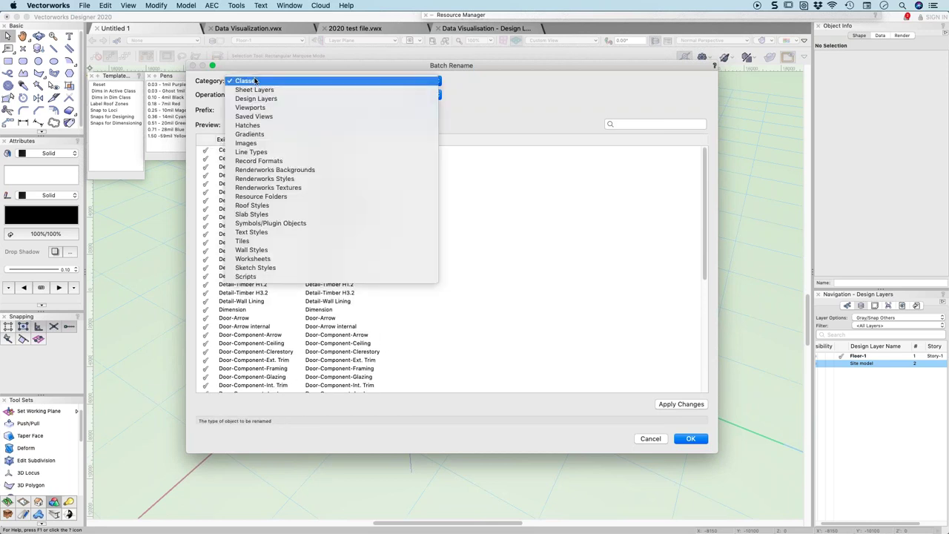
click(271, 89)
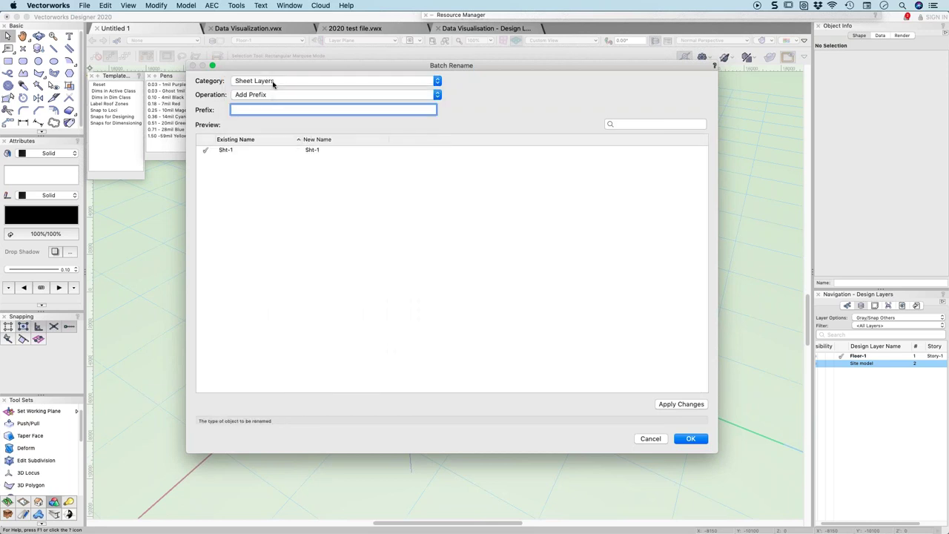
click(272, 83)
click(273, 89)
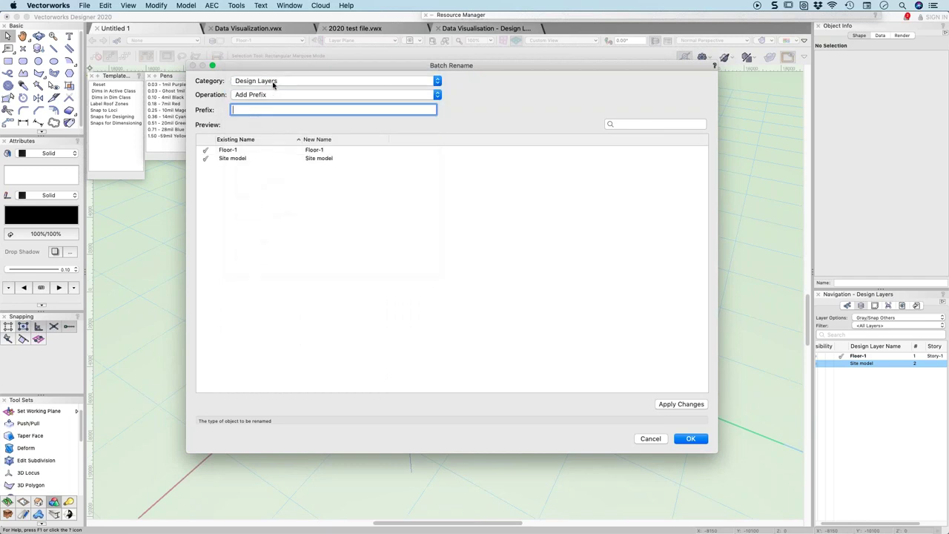
click(272, 83)
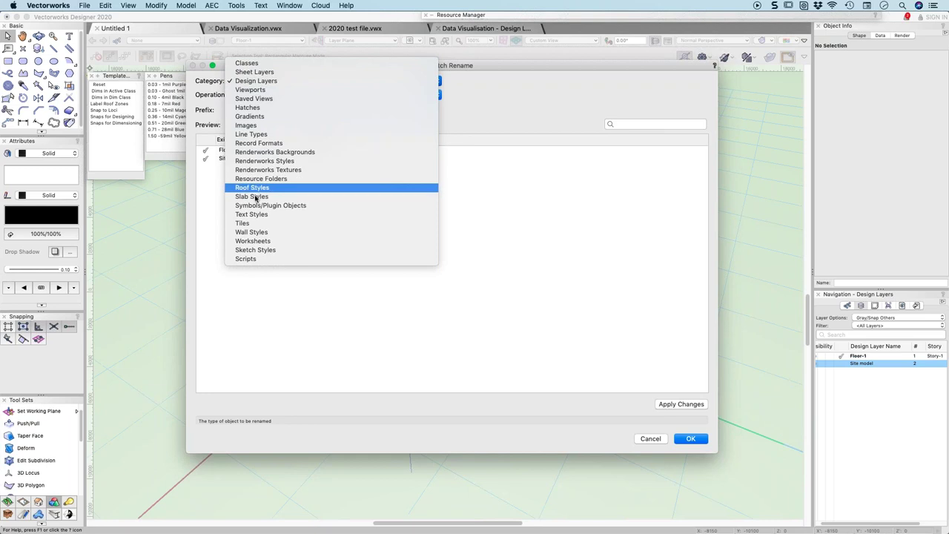
key(Escape)
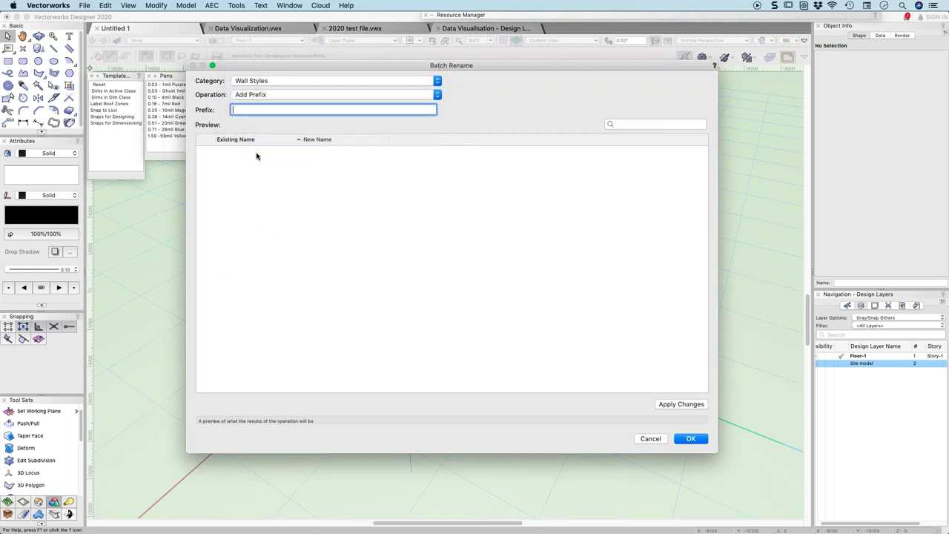
click(272, 81)
click(236, 81)
Show the Find and Replace operation for Wall Styles, and close Batch Rename without entering any text.
click(244, 94)
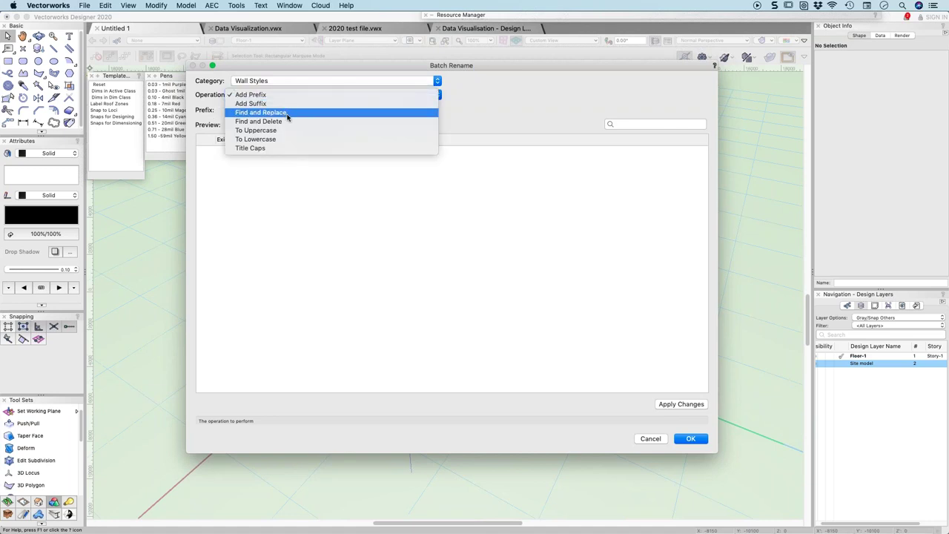
click(287, 115)
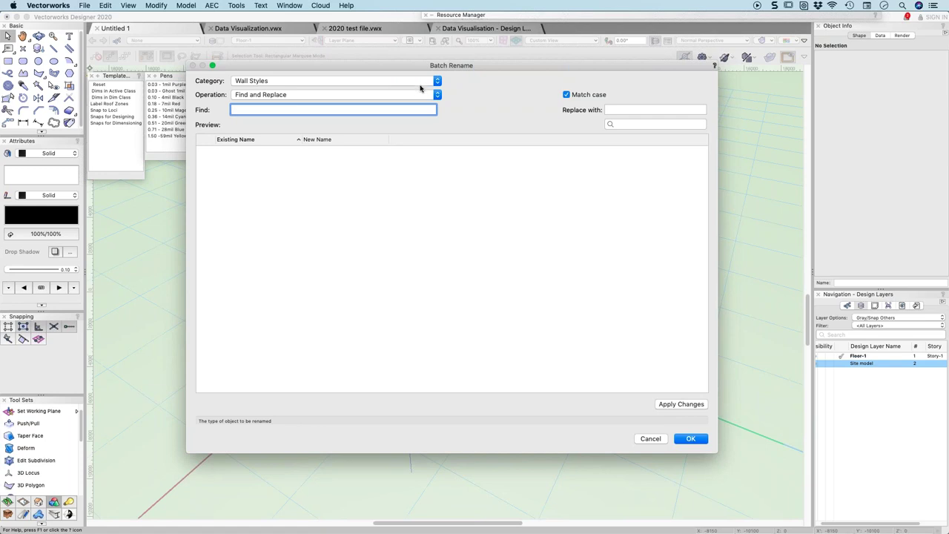
click(699, 441)
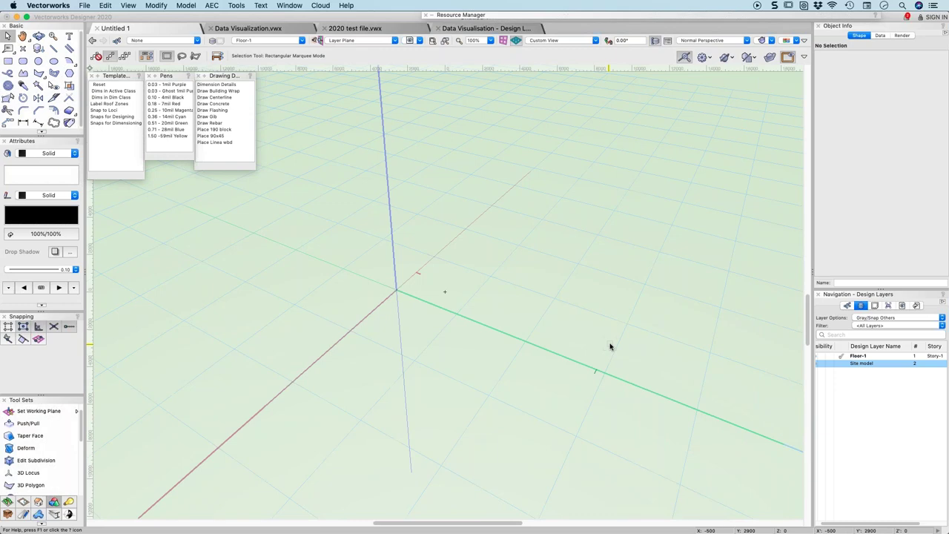
Close the Drawing, Pens and Template script palettes over the drawing area.
click(198, 75)
click(149, 76)
click(92, 75)
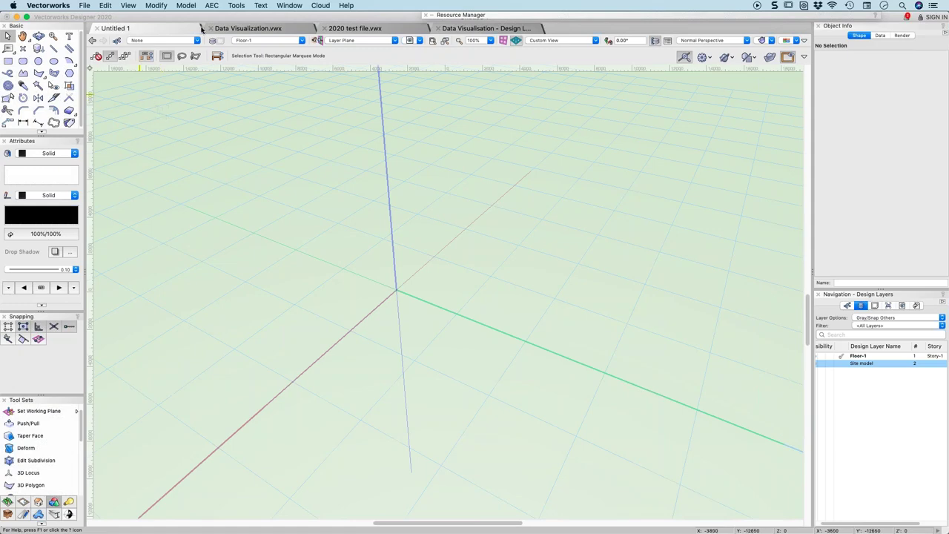
Switch to 2020 test file.vwx, open the Publish dialog, and select all sheets from A000 to A044 in the publish set.
click(356, 29)
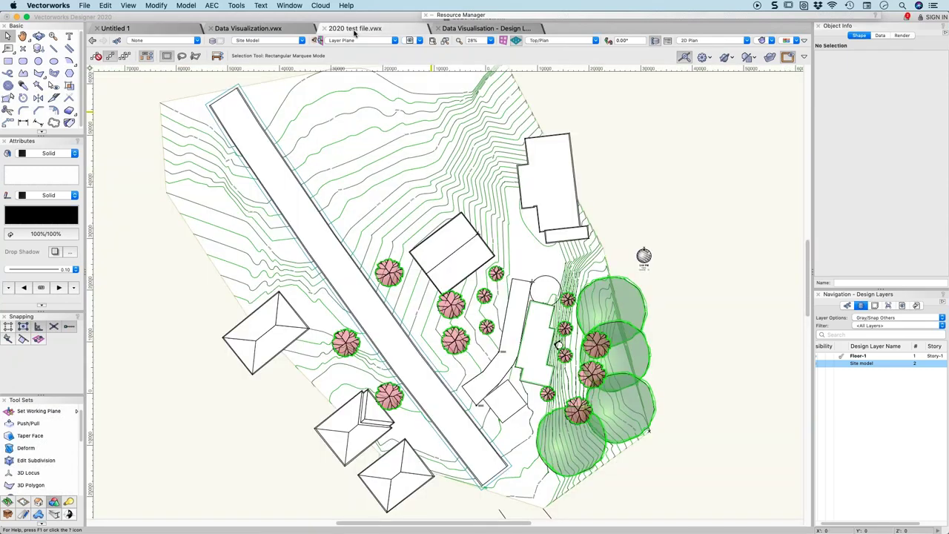
click(86, 6)
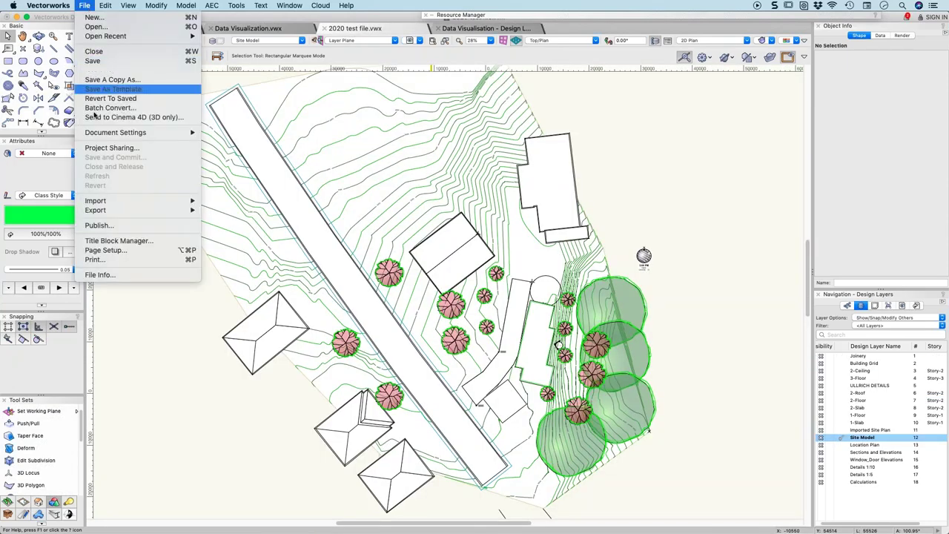
click(121, 227)
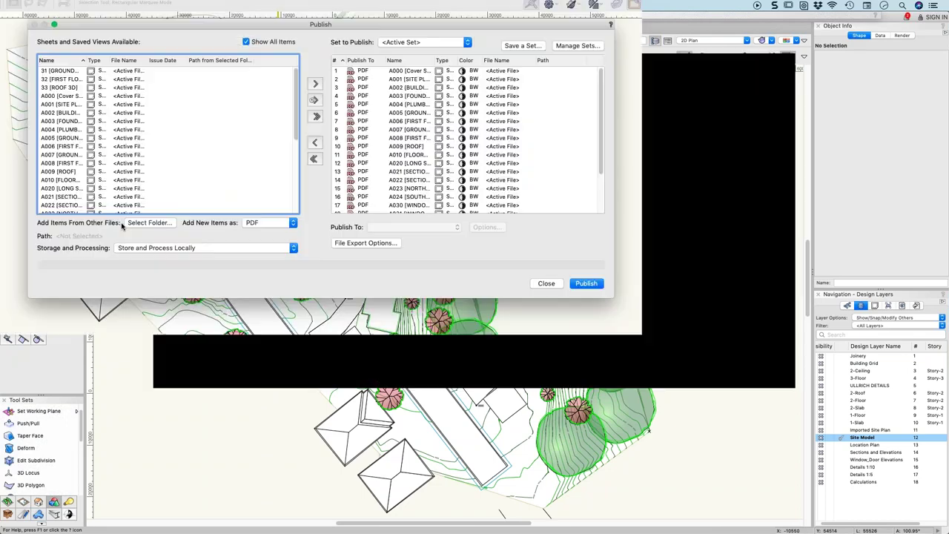
click(547, 125)
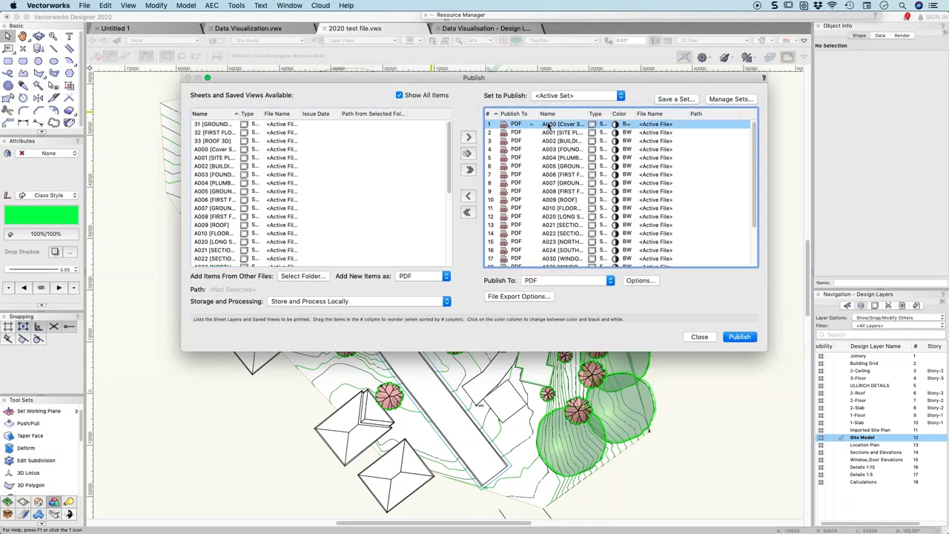
scroll(556, 142, down, 3)
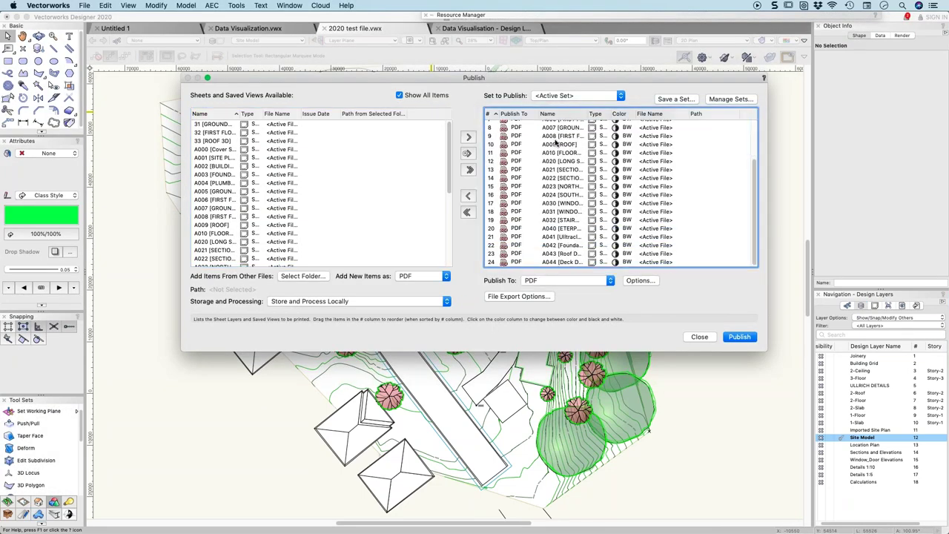
shift+click(561, 263)
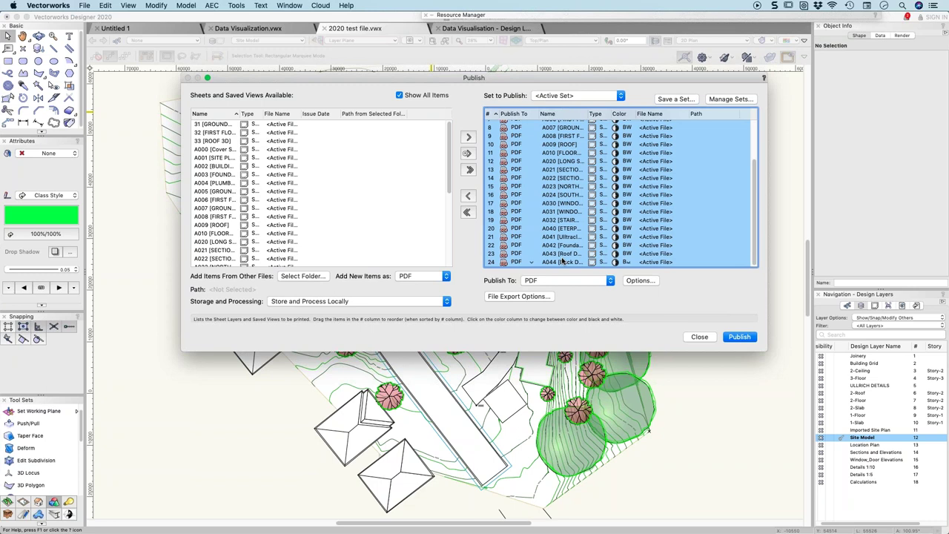
Examine the file size reduction presets in the PDF export options, cancel them, and close Publish without publishing.
click(641, 281)
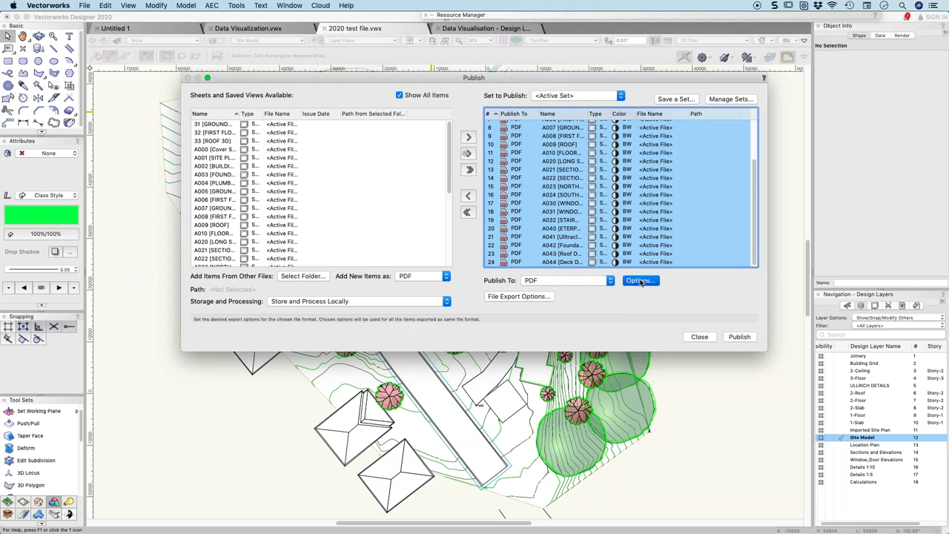
click(538, 194)
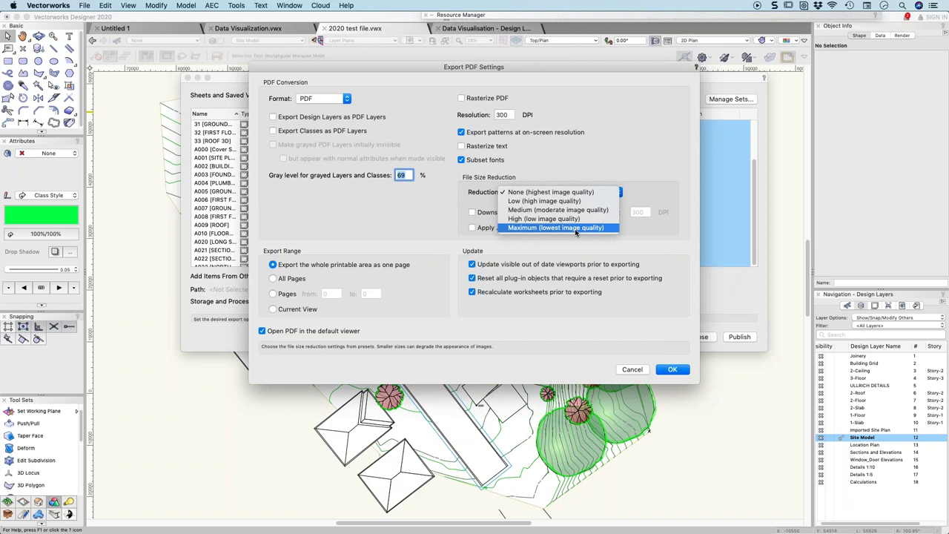
click(642, 371)
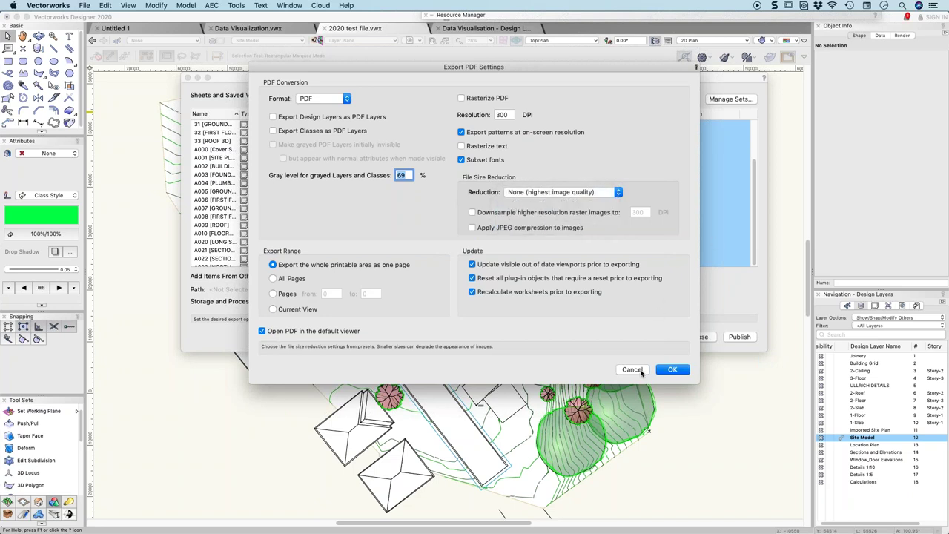
click(628, 370)
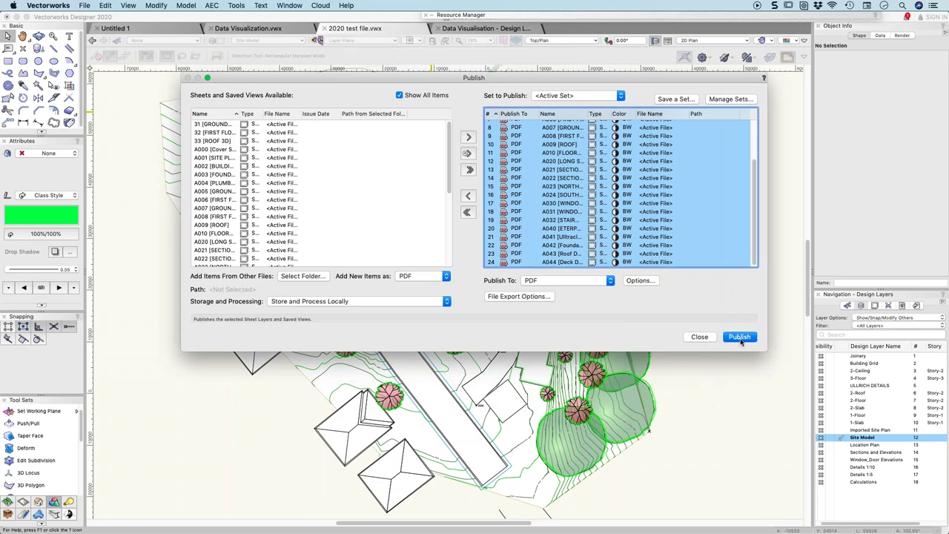
click(700, 338)
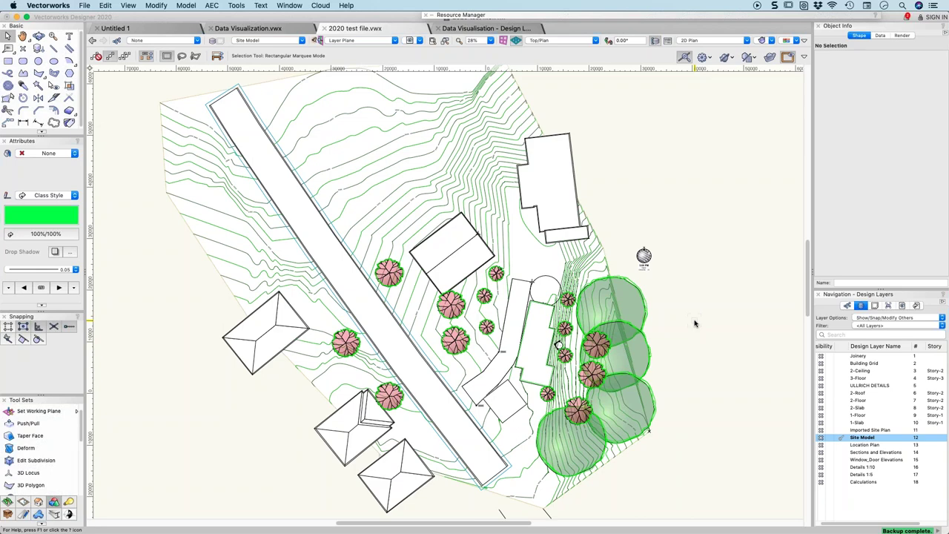
In the Untitled 1 file, choose 2020 test file.ifc for IFC import and enable Reference with an absolute path.
click(152, 32)
click(85, 6)
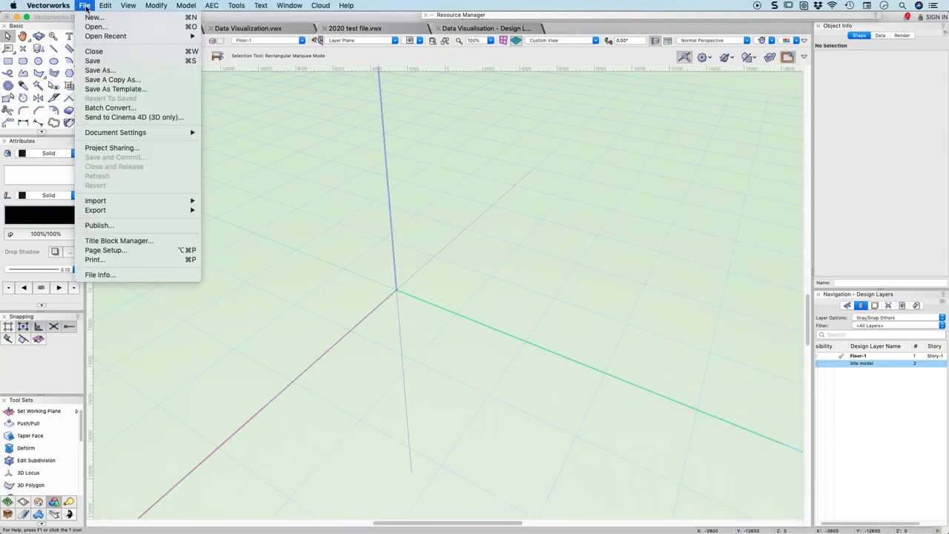
mouse_move(99, 202)
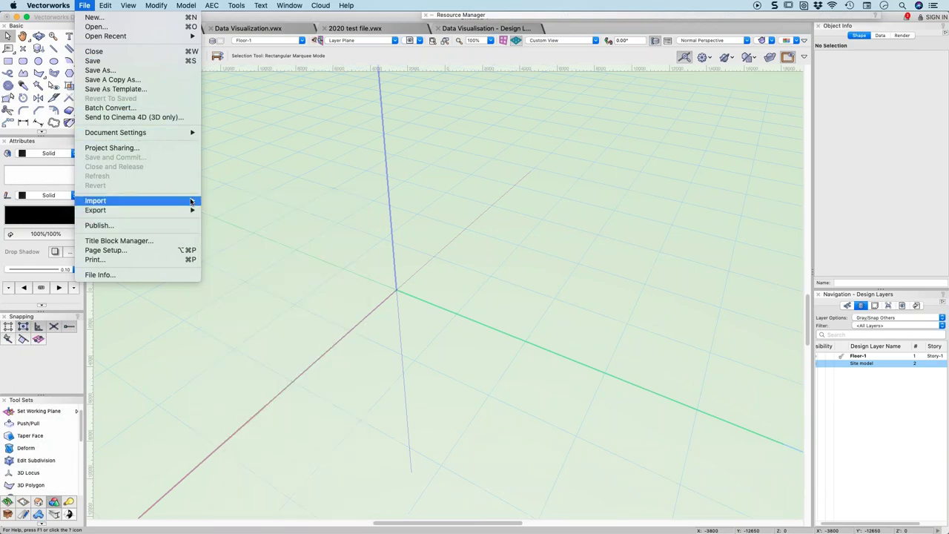
click(230, 234)
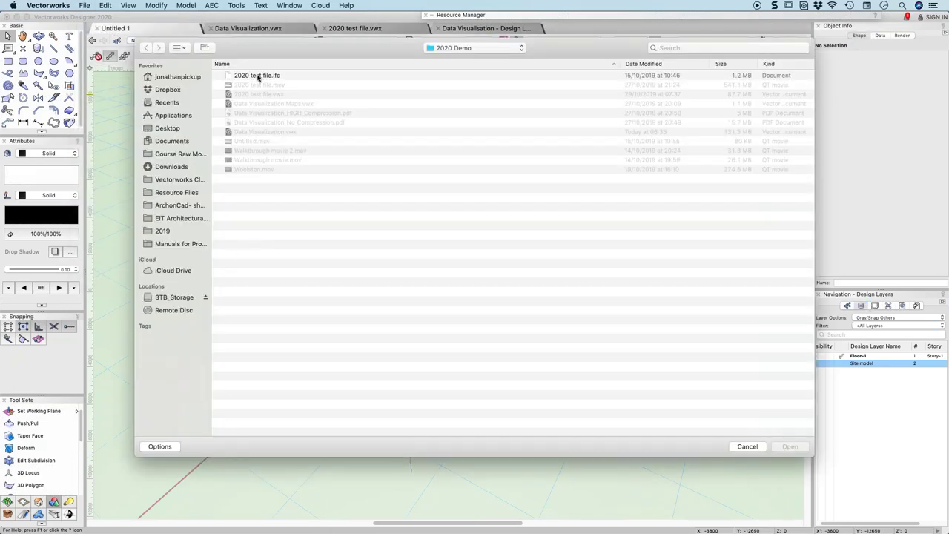
double_click(257, 76)
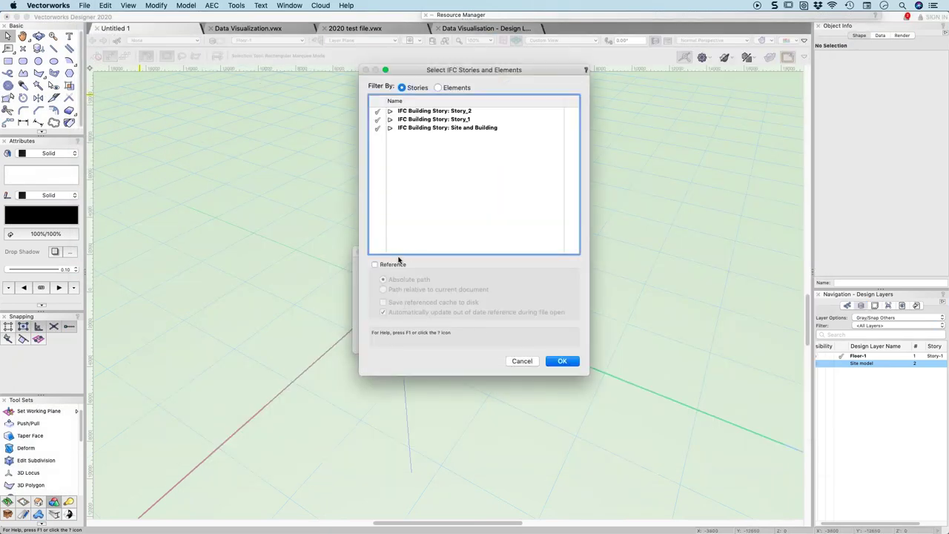
click(393, 265)
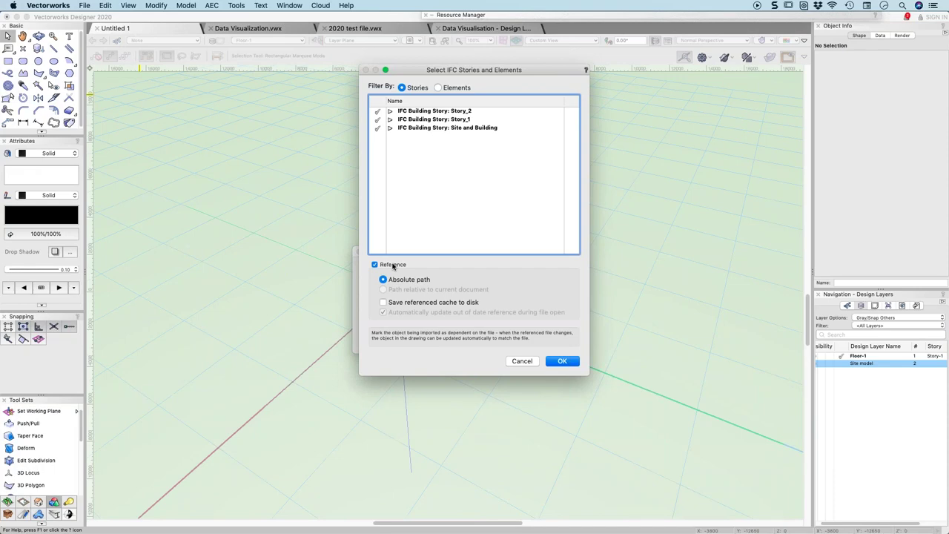
Expand the Site and Building, Story_1 and Story_2 element lists and import all their elements as a referenced IFC model.
click(391, 127)
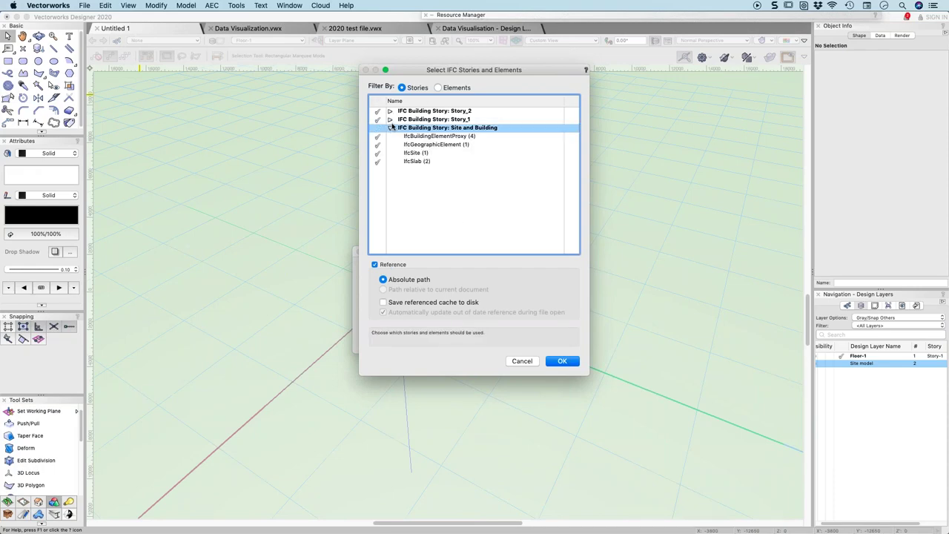
click(390, 119)
click(391, 111)
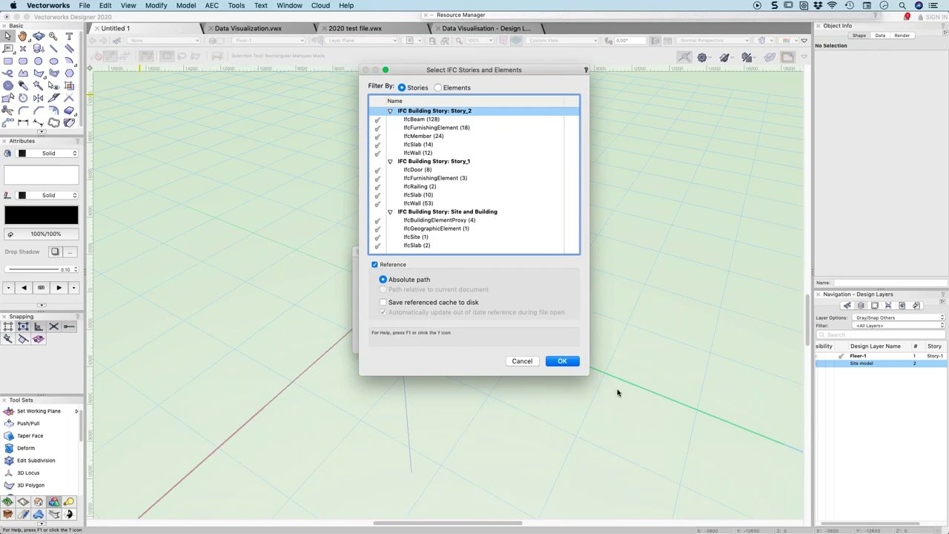
click(567, 361)
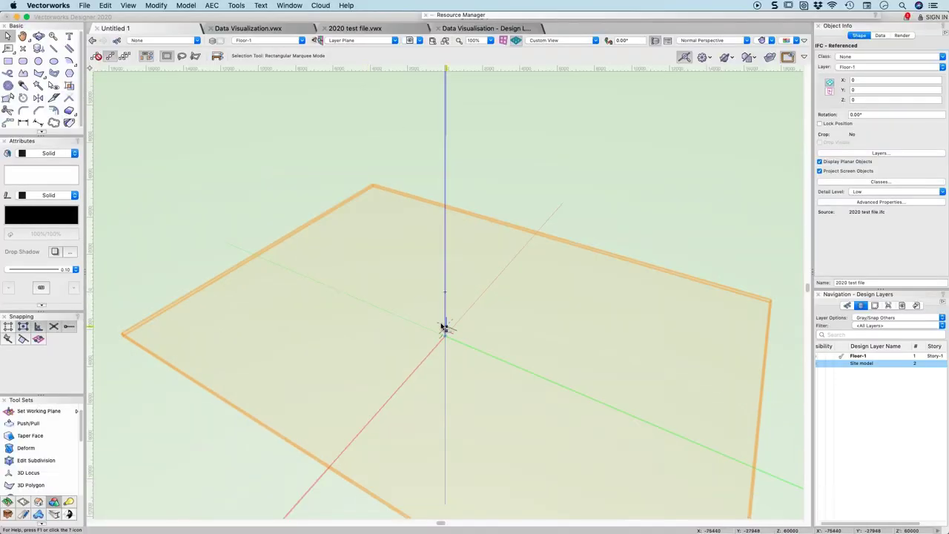
Hide the Massing Model and Design Layer-1 layers in the referenced IFC viewport's layer properties.
scroll(445, 332, up, 5)
scroll(452, 345, up, 10)
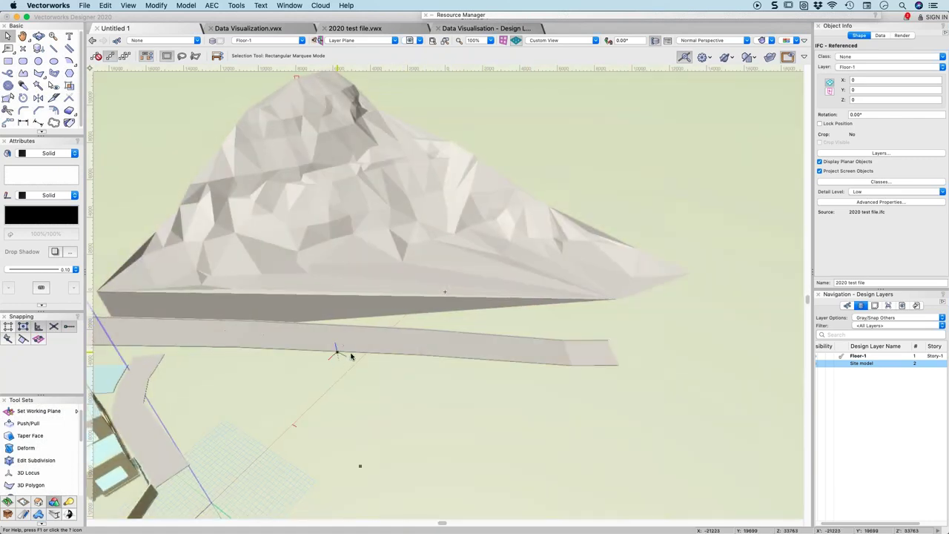
middle_drag(330, 354, 250, 286)
click(860, 153)
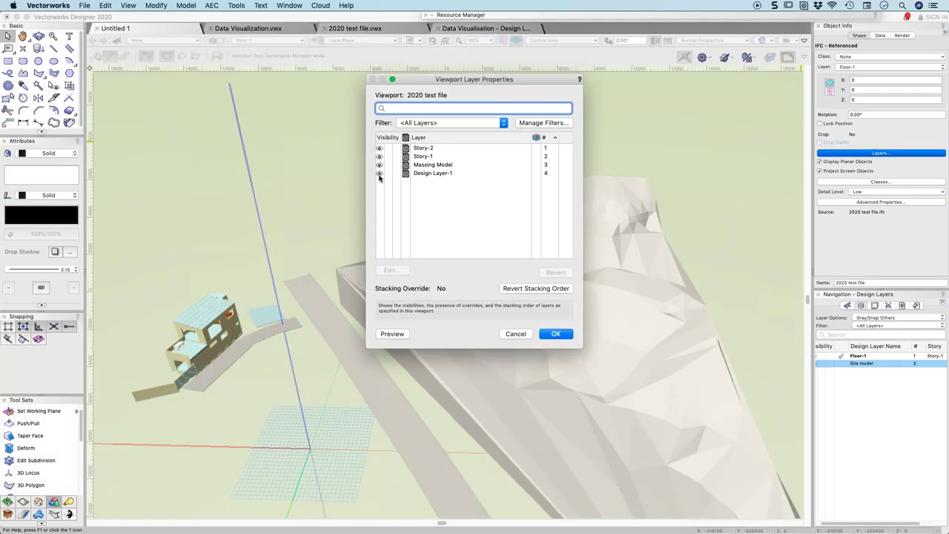
click(388, 178)
click(387, 173)
click(386, 165)
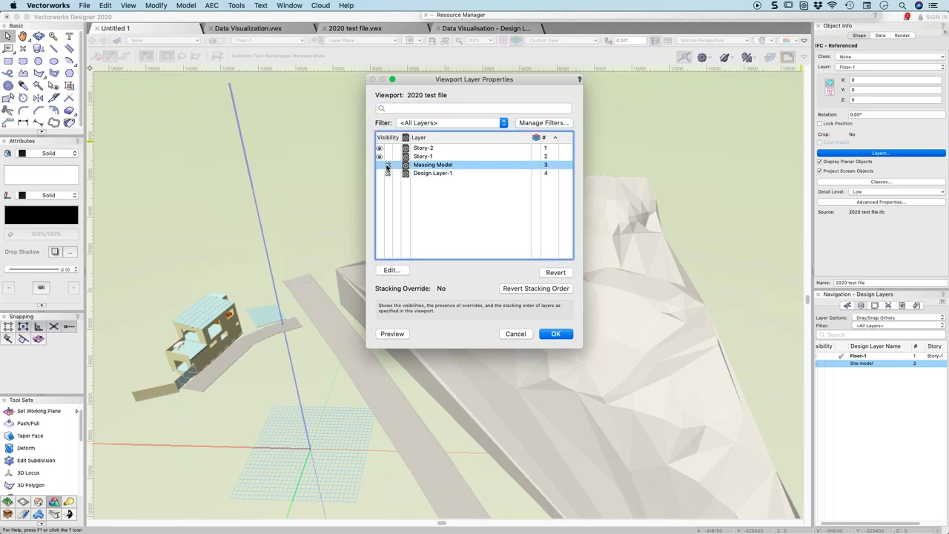
click(560, 340)
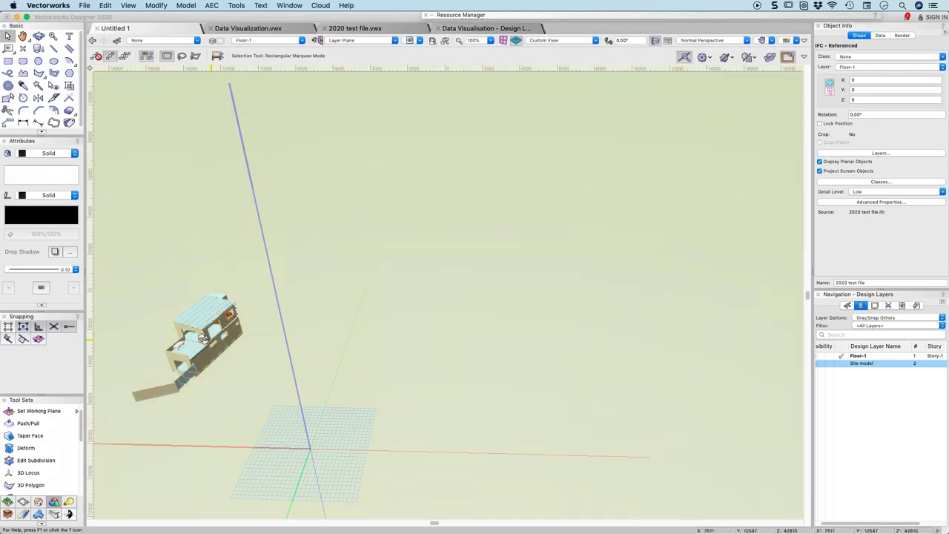
Hide the Furniture-Main class in the referenced IFC viewport's class properties, previewing the result before accepting it.
shift+middle_drag(220, 339, 159, 324)
click(890, 183)
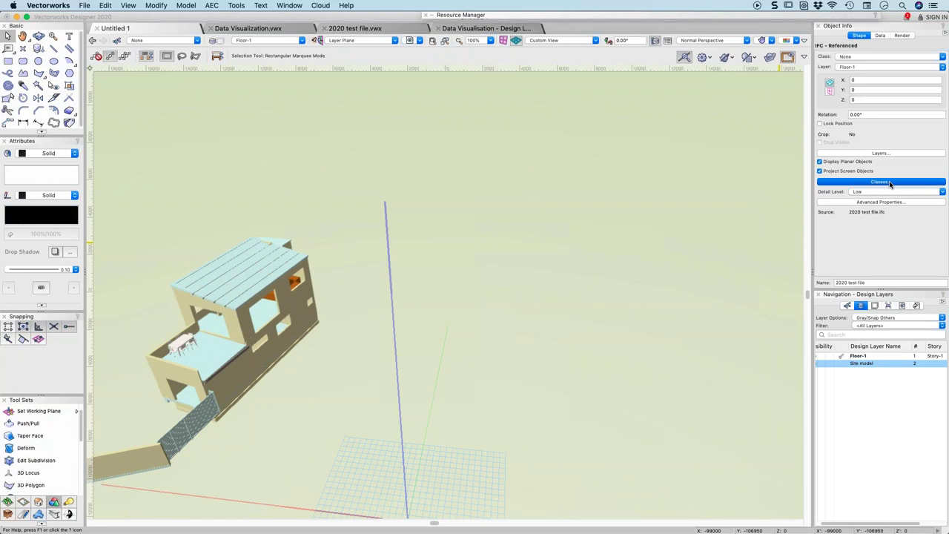
scroll(416, 193, down, 5)
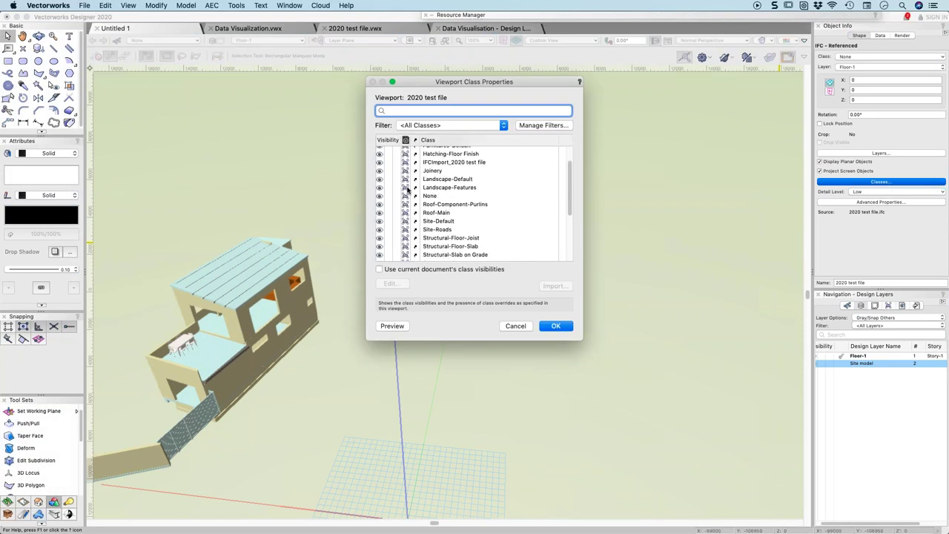
scroll(440, 205, up, 3)
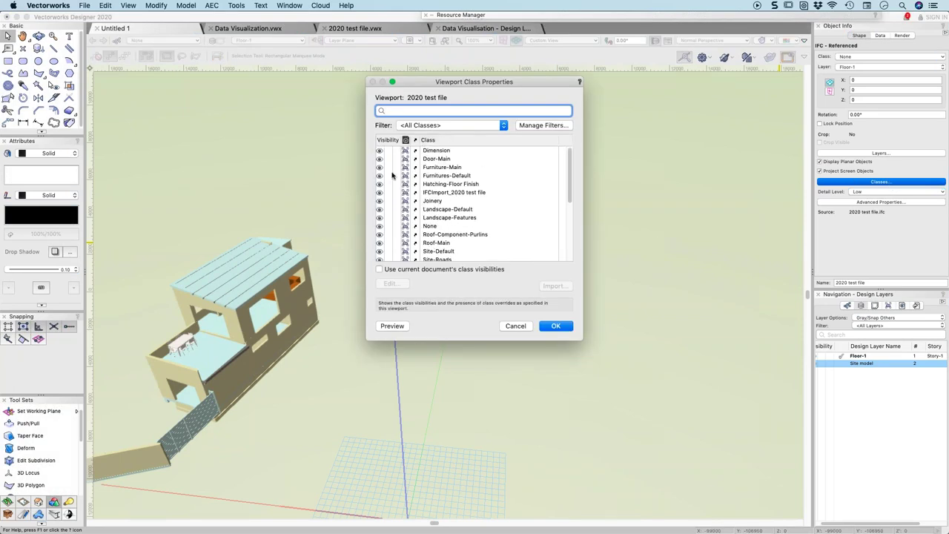
click(388, 167)
click(391, 326)
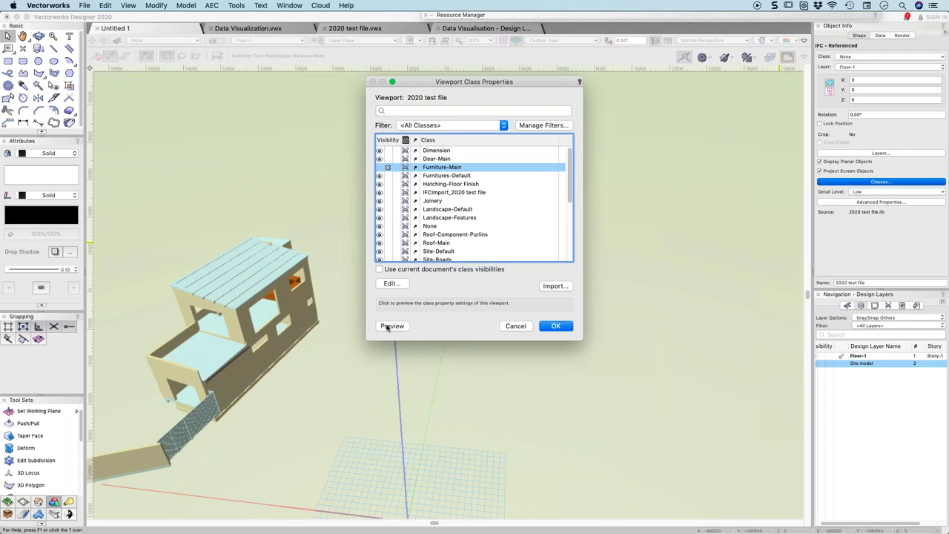
click(558, 329)
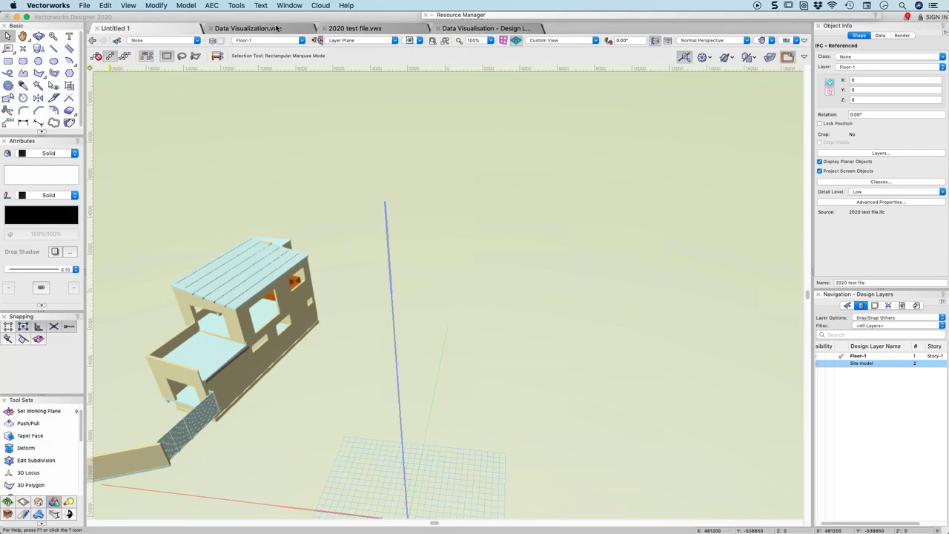
Switch to 2020 test file.vwx and open the A021 [SECTION B-B] sheet layer.
click(371, 28)
click(281, 41)
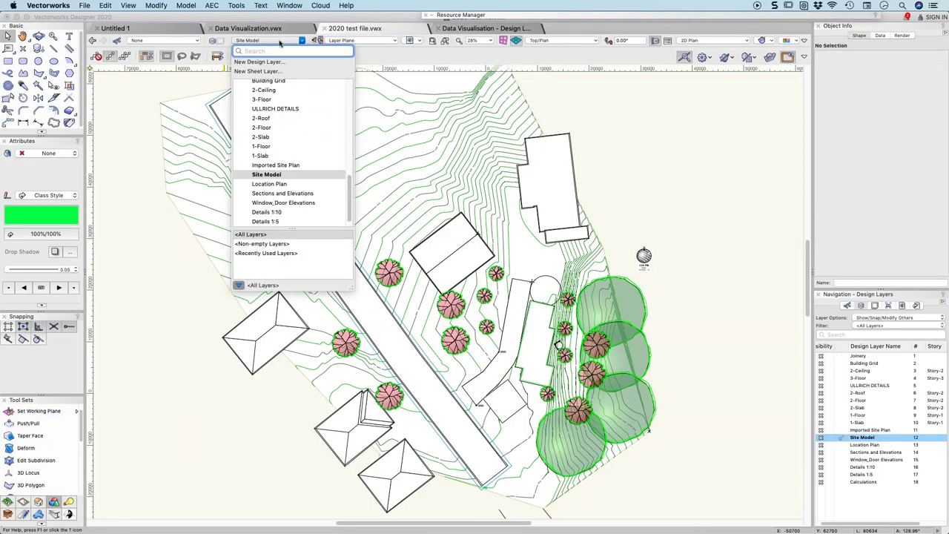
scroll(313, 190, up, 10)
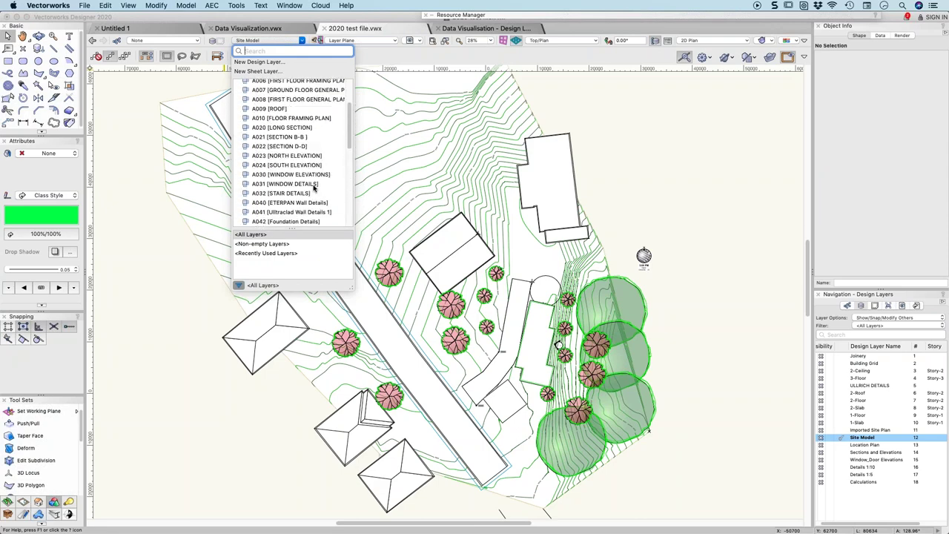
click(291, 137)
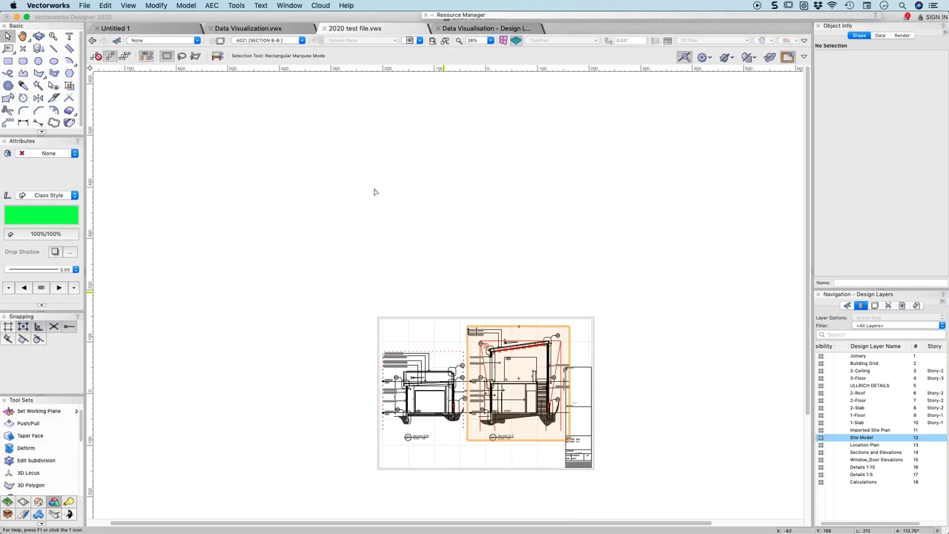
Make the Sections and Elevations design layer active and focus on the roof callouts of the section drawing.
click(281, 42)
scroll(327, 169, down, 10)
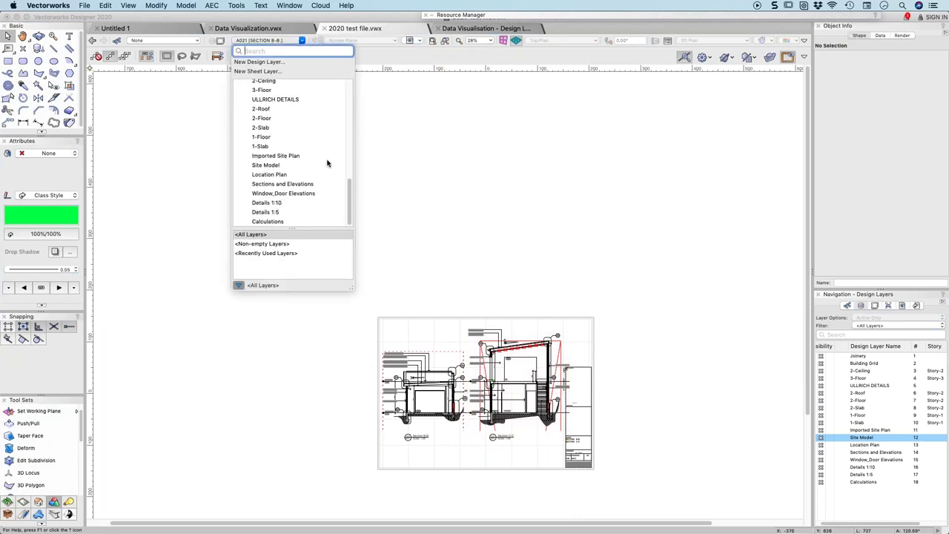
click(290, 185)
scroll(408, 367, up, 6)
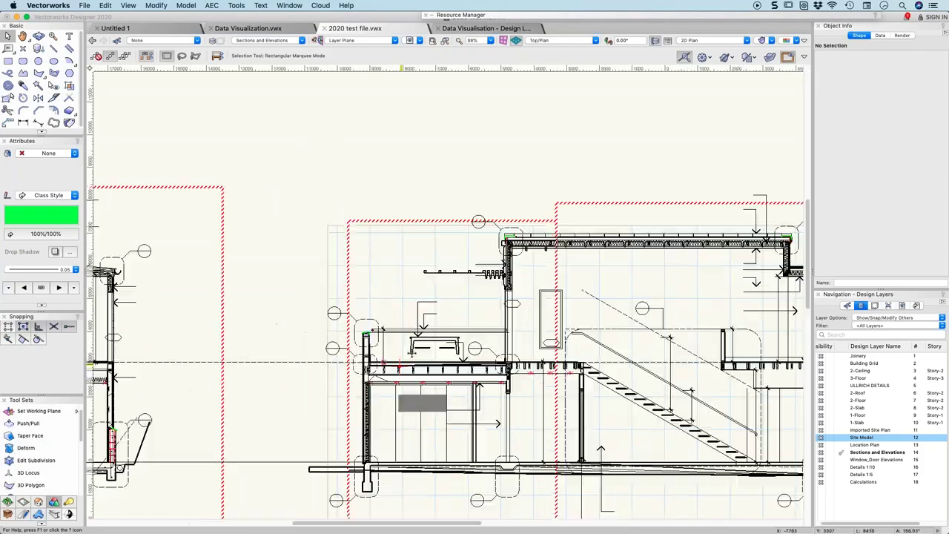
scroll(363, 226, up, 4)
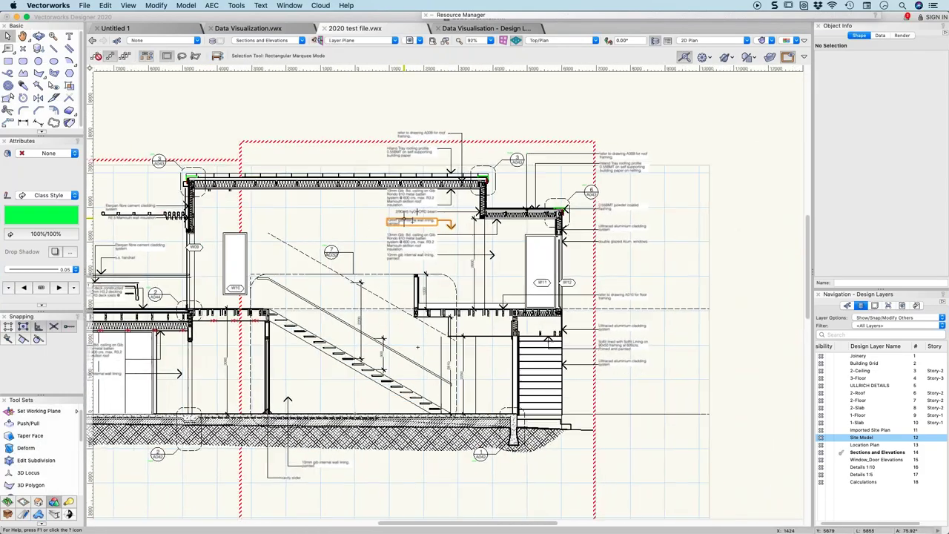
scroll(417, 216, up, 3)
Load the Corrugated Roofing note from Architect Course Database.xml, section 43 Roofing, into the Hiland Tray callout above the main roof.
click(337, 165)
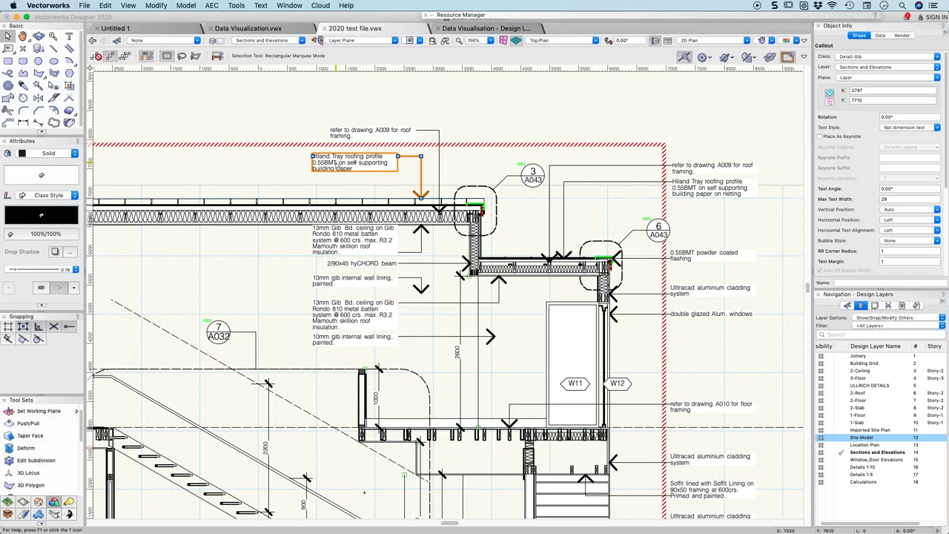
double_click(345, 157)
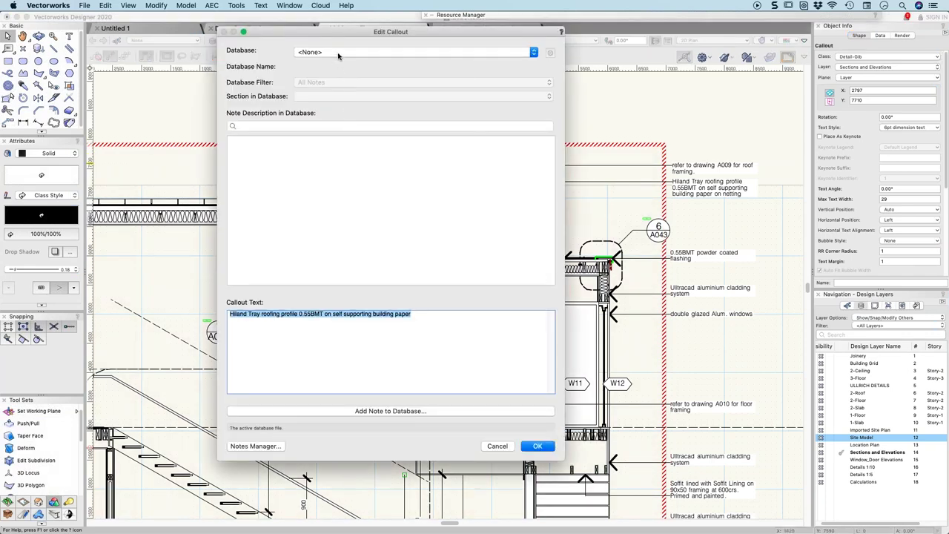
drag(345, 37, 335, 40)
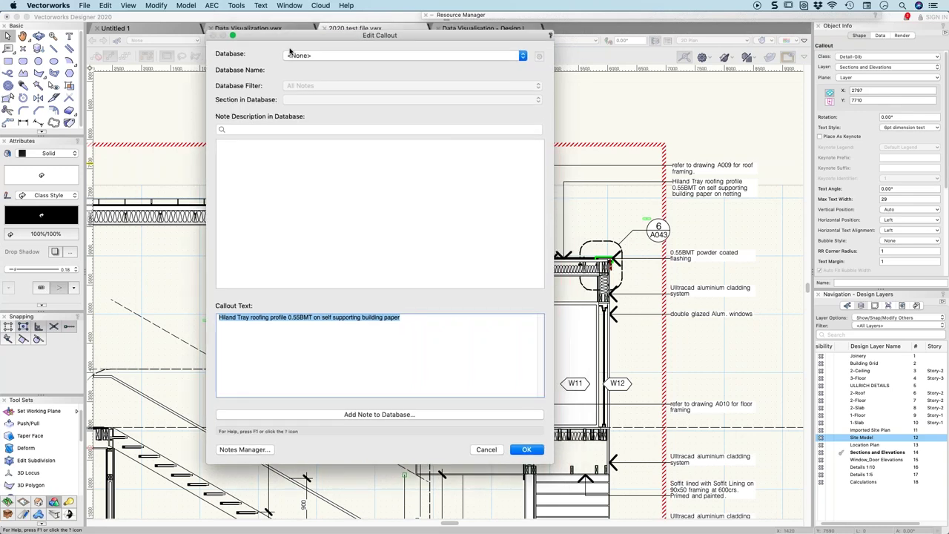
key(Return)
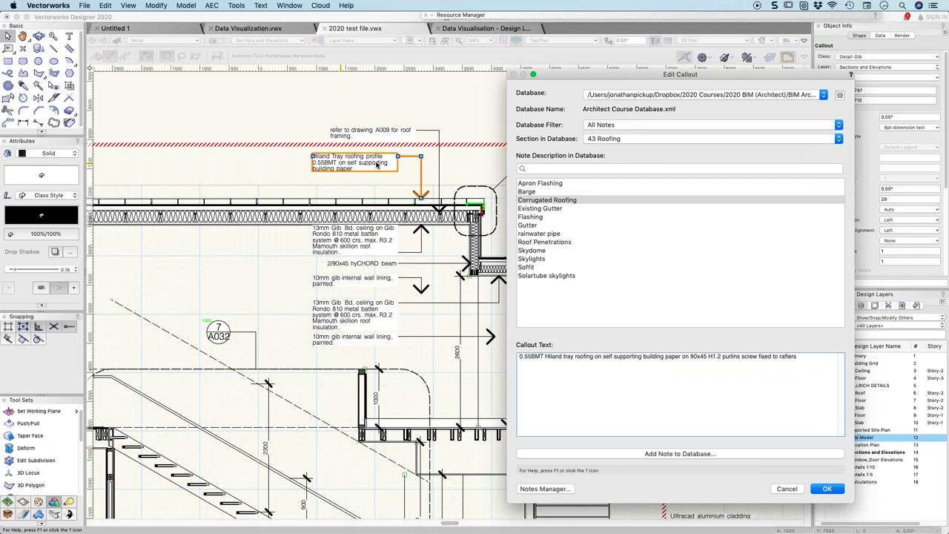
click(560, 200)
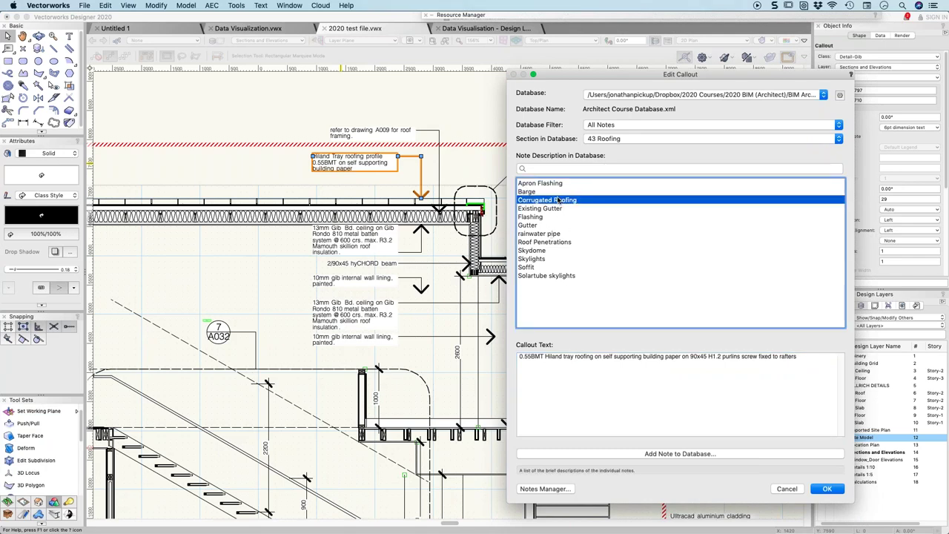
Replace "Hiland tray" with "Dimond corrugate" in the callout text.
click(547, 357)
drag(548, 358, 573, 357)
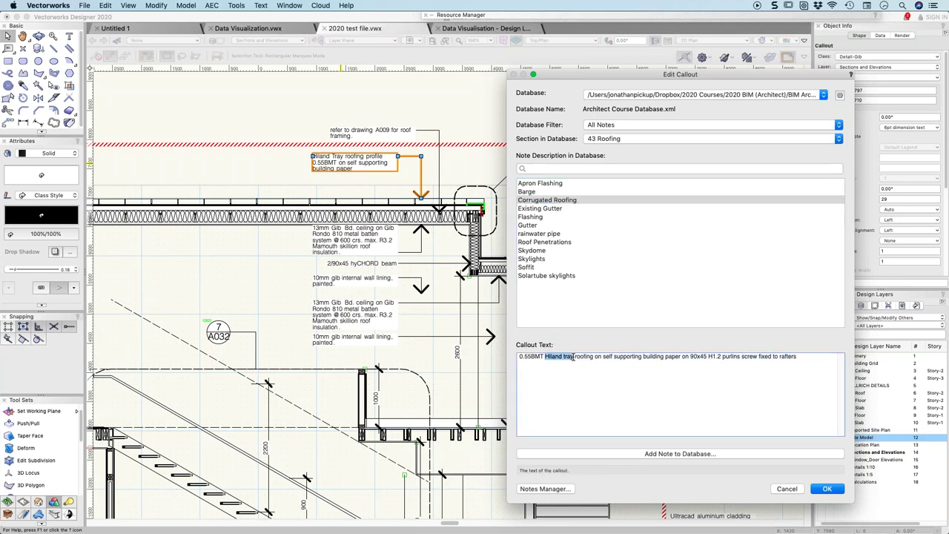
text(Dimond )
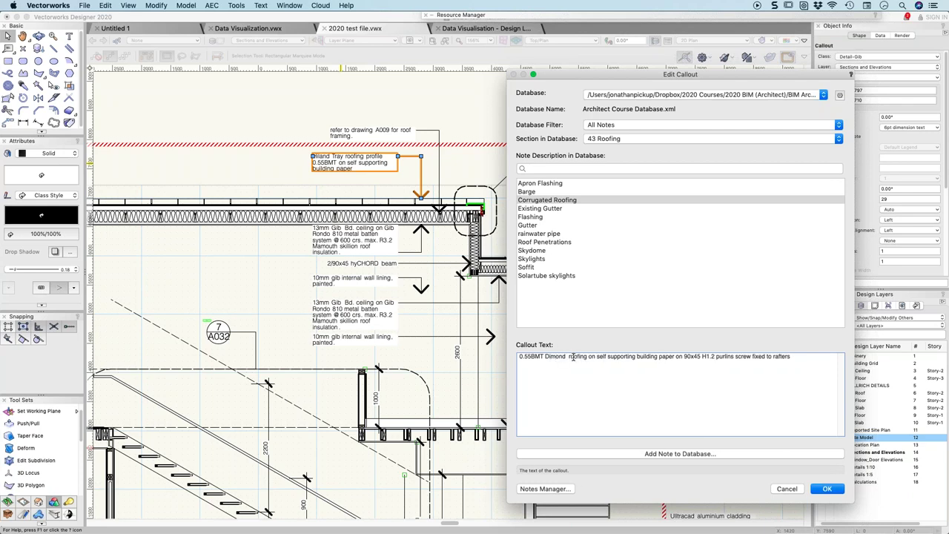
text(cor)
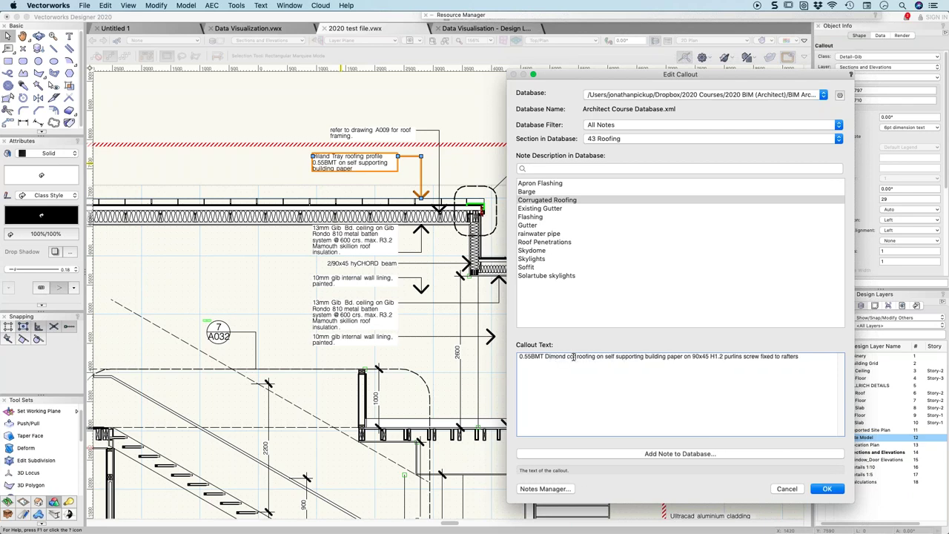
key(BackSpace)
text(rrugate roof)
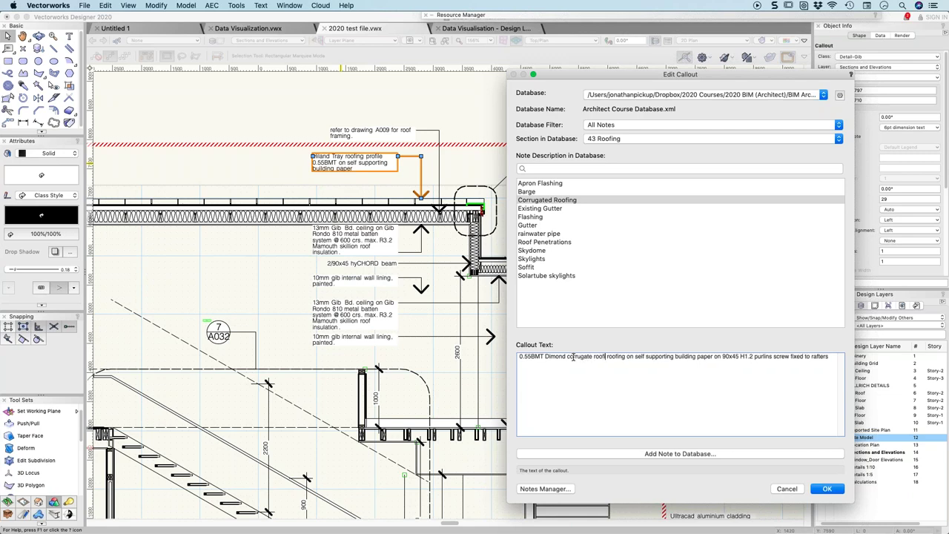
key(BackSpace)
key(BackSpace)
key(BackSpace)
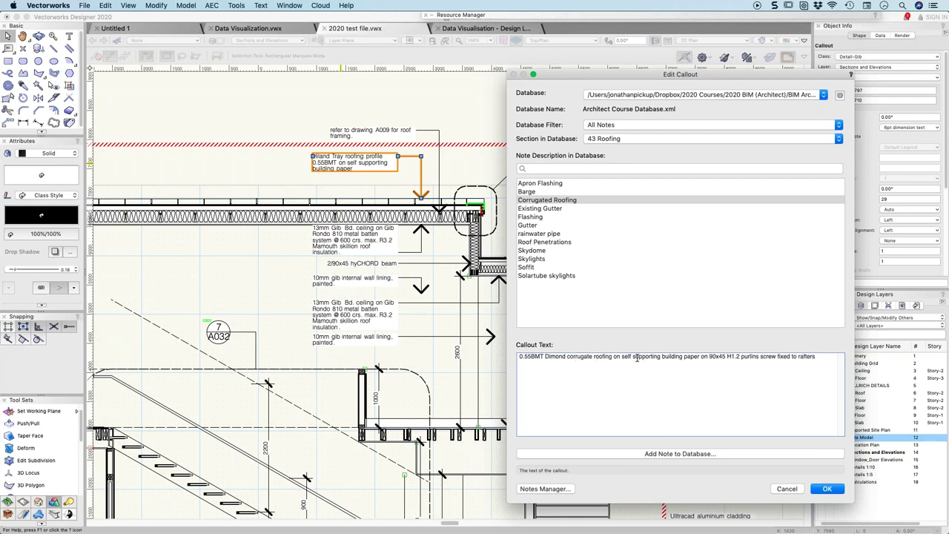
Insert "netting" after "building paper" and append "with 14g 100mm screws" to the callout text.
click(700, 357)
text(netting)
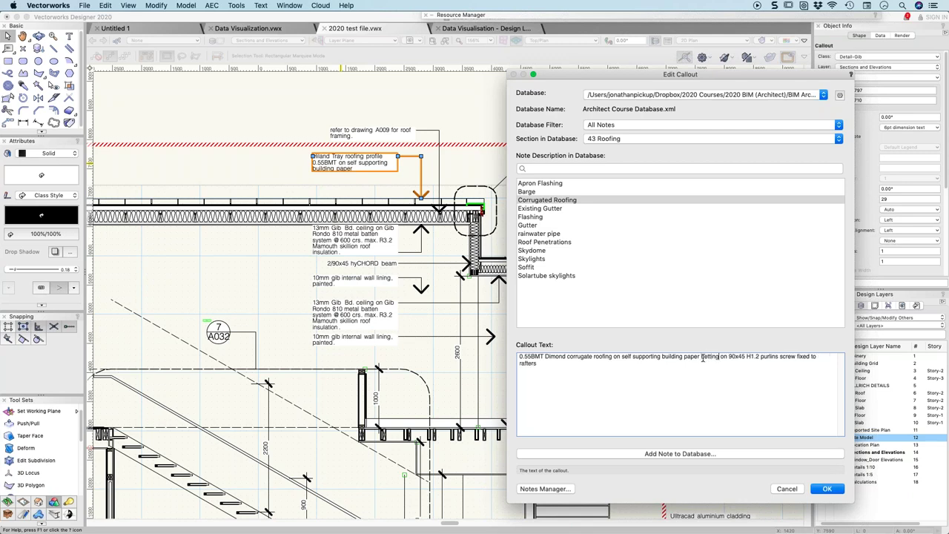
click(539, 365)
text(with 14g 100mm screws)
Add the edited text to the 43 Roofing section of the notes database as Corrugated Roofing and accept the callout.
click(697, 454)
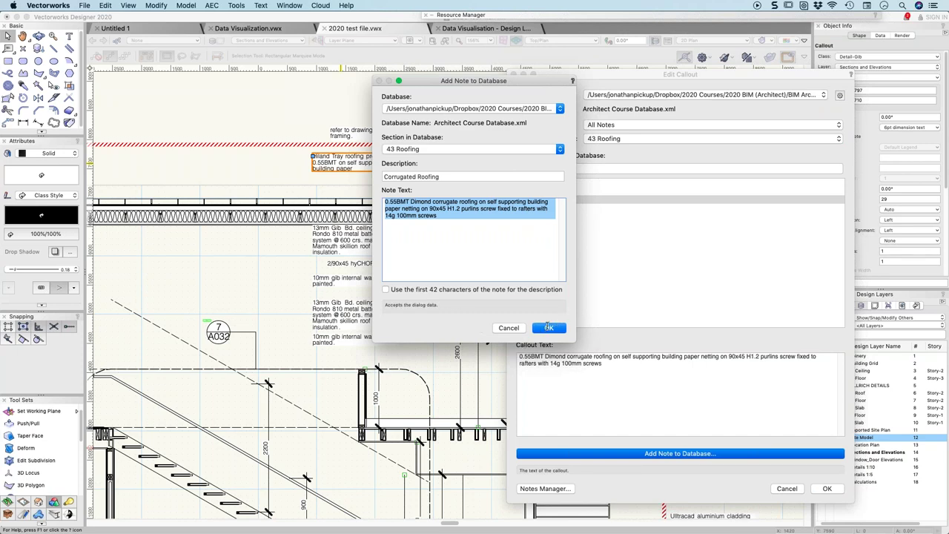
click(549, 327)
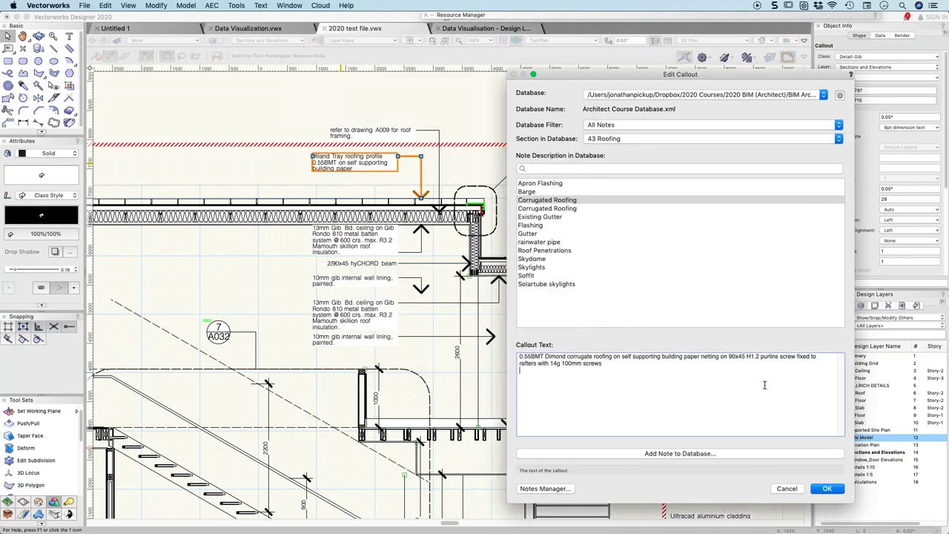
click(827, 487)
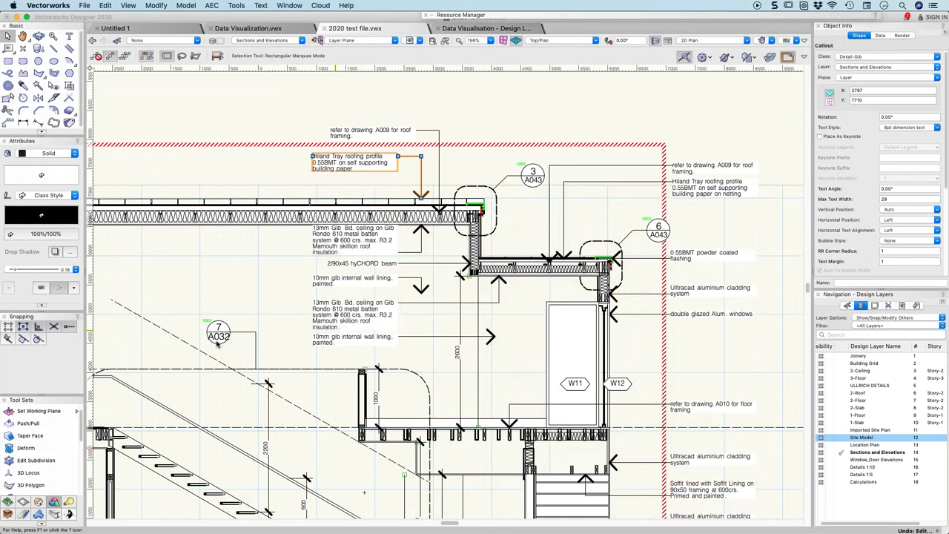
Append "on netting" to the text of the Hiland Tray roofing callout above the main roof.
click(275, 263)
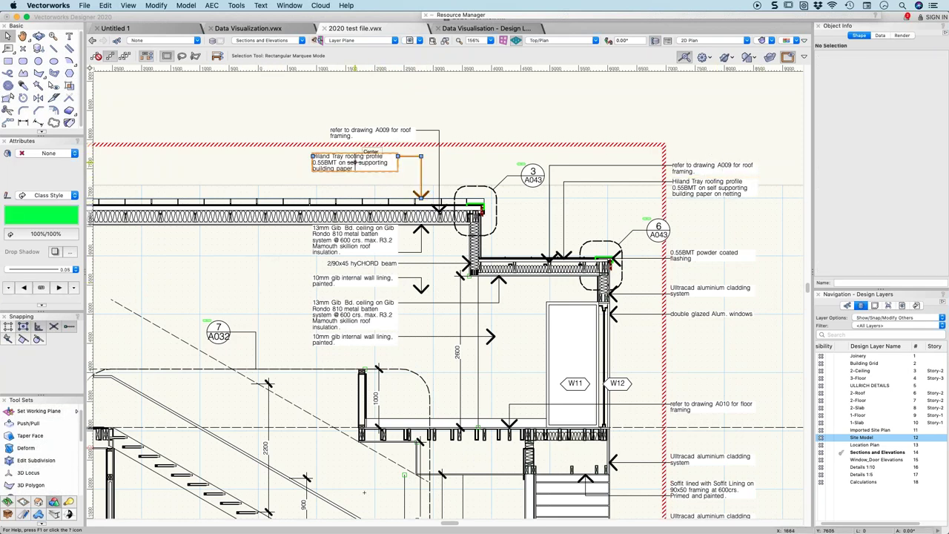
double_click(381, 170)
click(721, 368)
text(on netting)
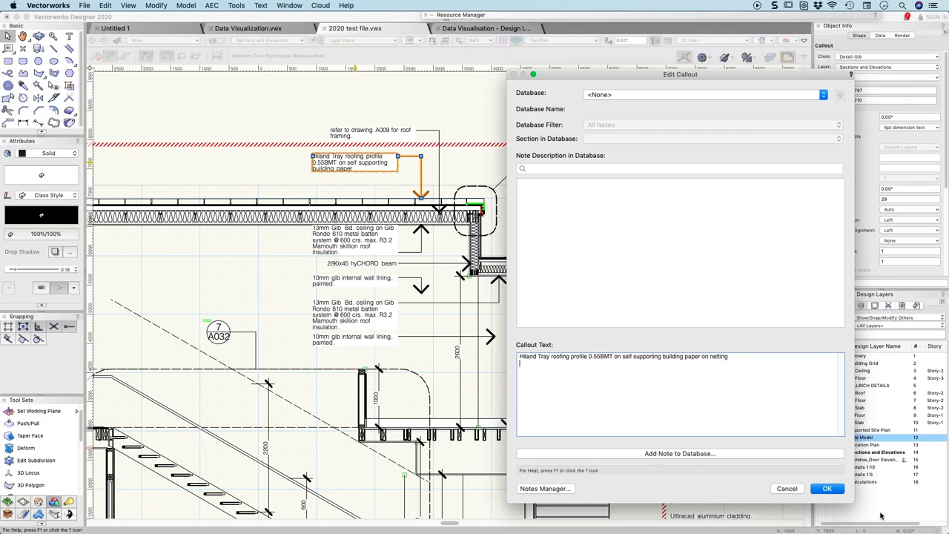
click(829, 490)
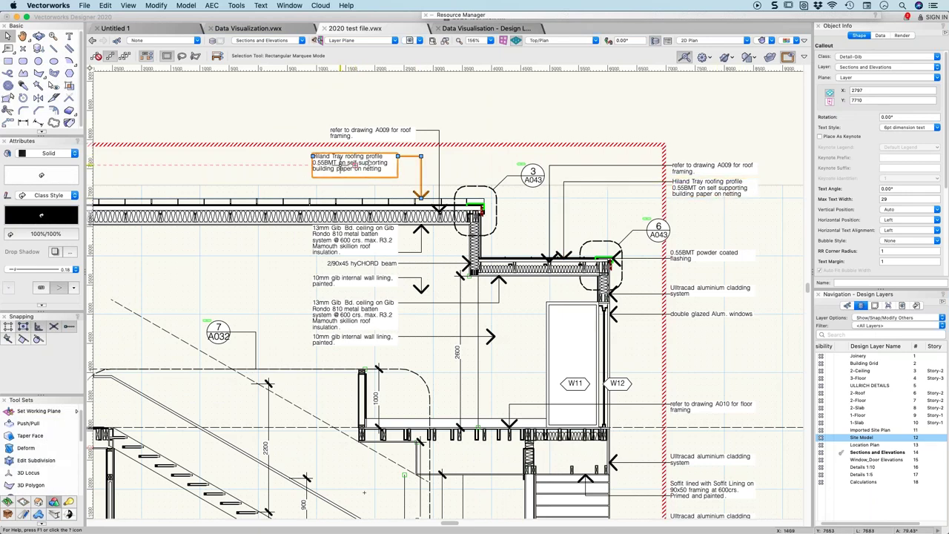
Replace "Hiland Tray" with "0.55BMT dimond" in the lower roof's roofing callout, accept it, and select the callout above the main roof.
drag(349, 165, 712, 188)
double_click(712, 188)
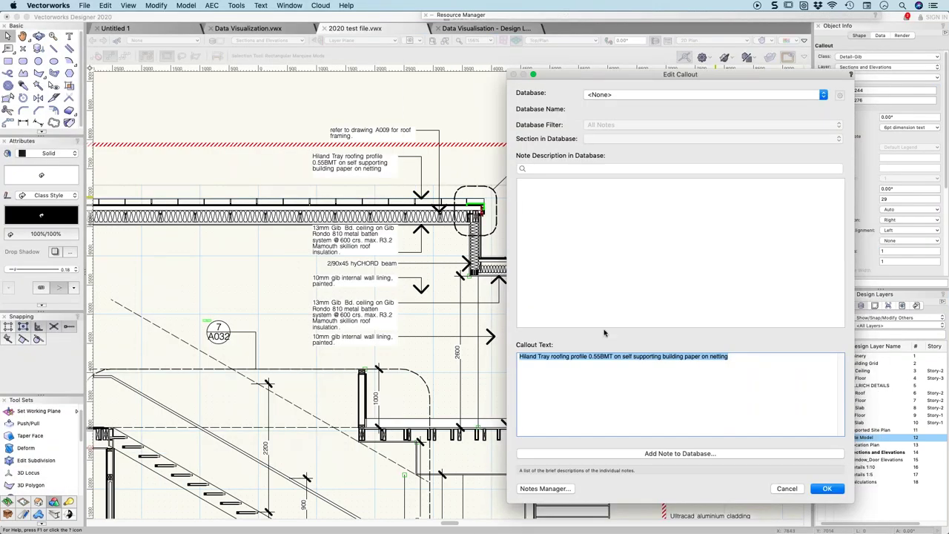
double_click(554, 357)
click(553, 357)
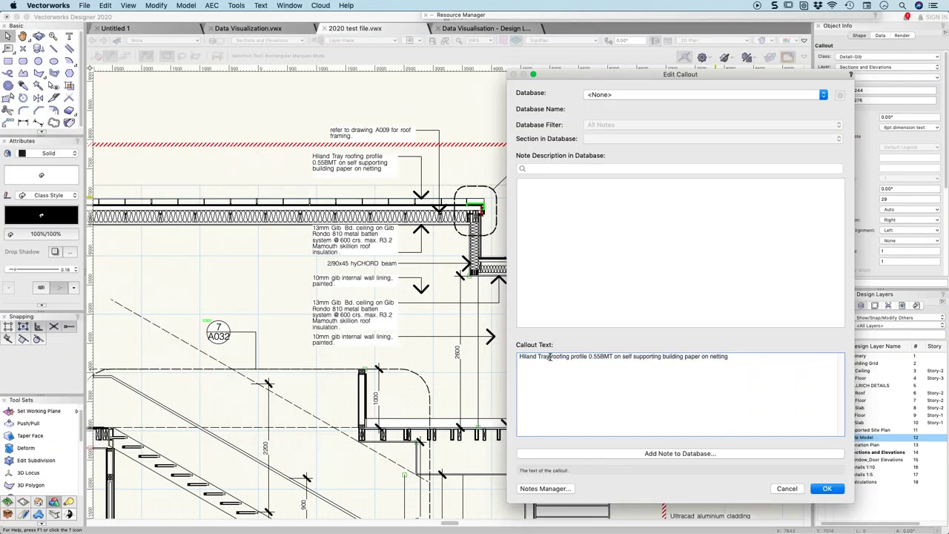
key(shift+super+Right)
key(super+Left)
key(shift+Right)
key(shift+Right)
key(shift+Right)
key(shift+Right)
key(shift+Right)
key(shift+Right)
key(shift+Right)
key(shift+Right)
key(shift+Right)
key(shift+Right)
key(shift+Right)
text(0.55)
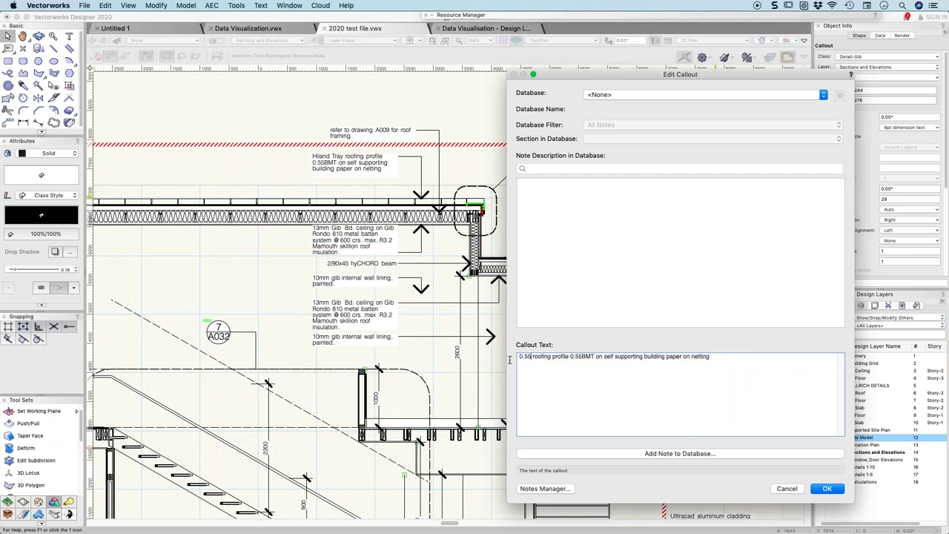
text(BMT d)
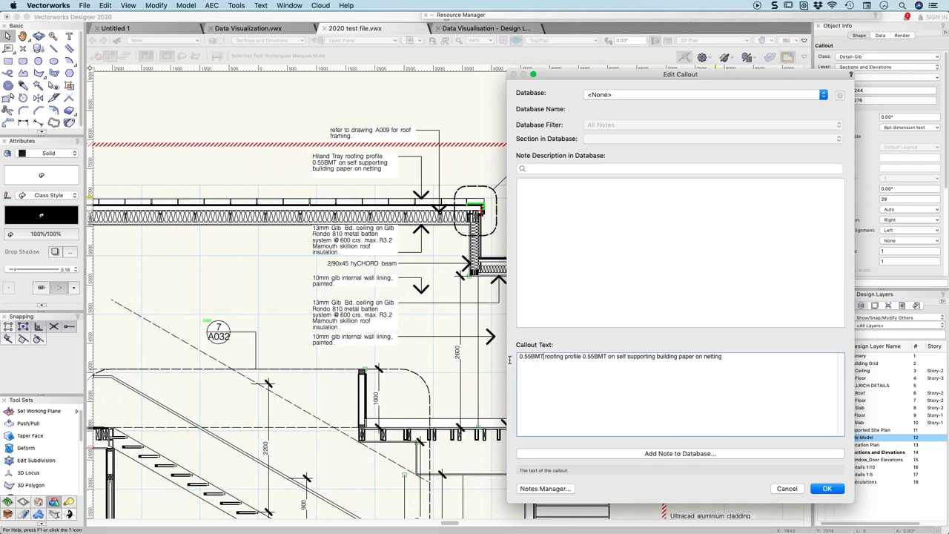
text(im)
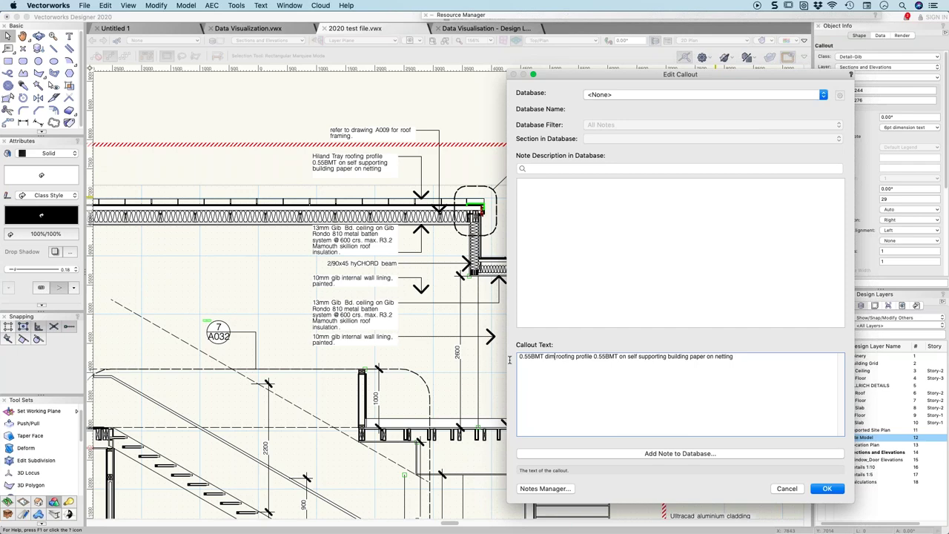
text(ond)
key(Return)
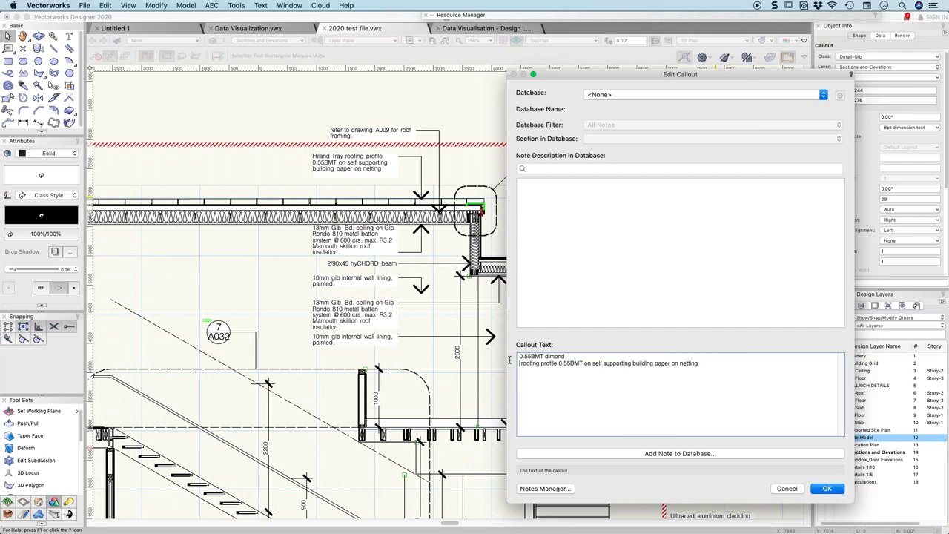
click(827, 489)
click(335, 158)
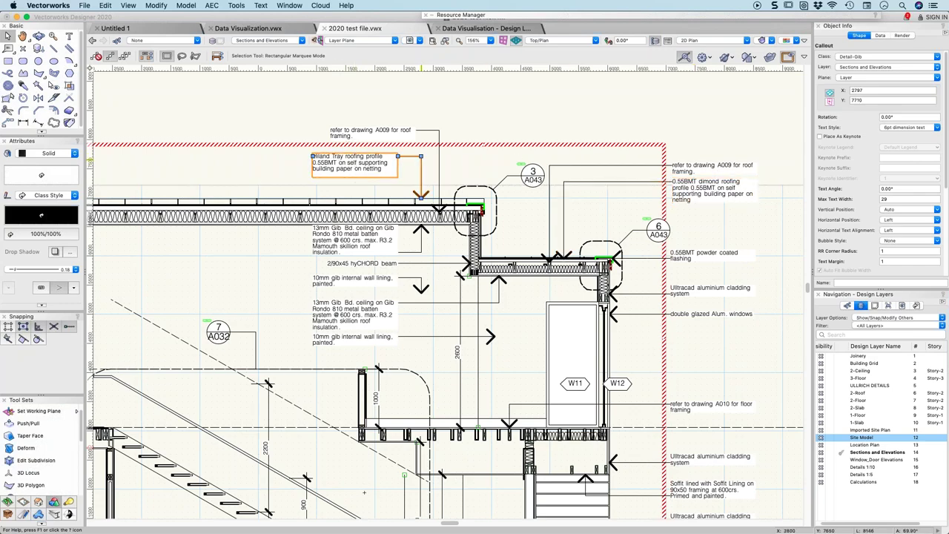
Compare the roofing callouts across the section drawings, including the Hiland Tray callout above the dining section, and locate the Reconcile Notes command.
key(h)
scroll(344, 184, down, 8)
key(x)
scroll(447, 234, up, 10)
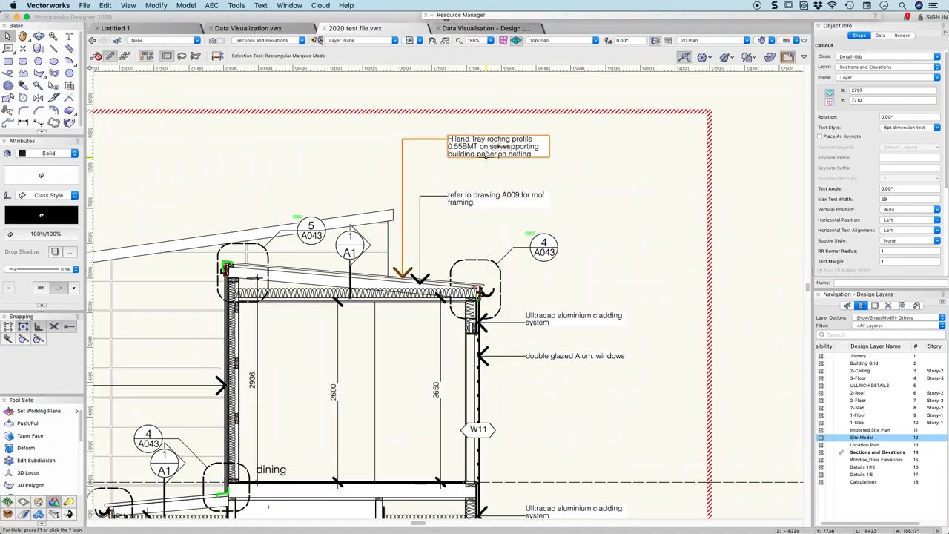
scroll(605, 234, down, 10)
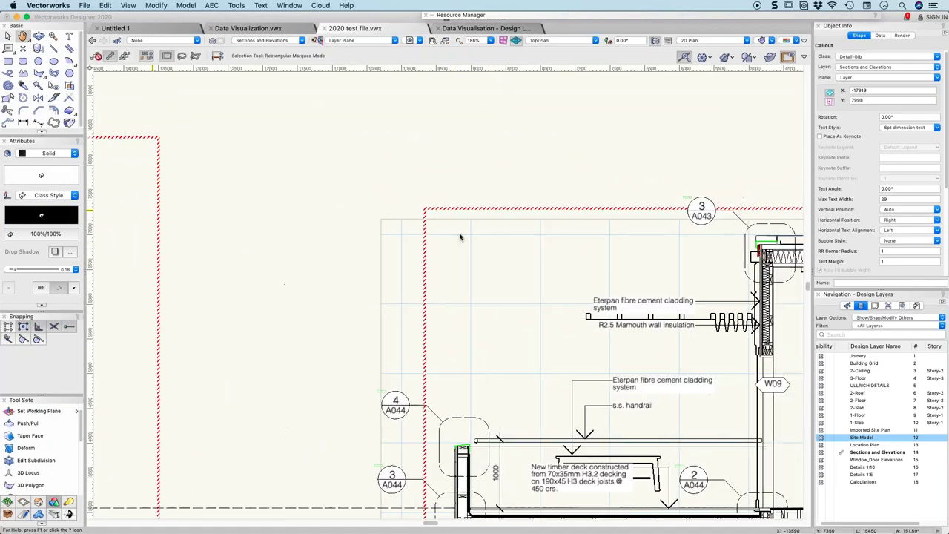
scroll(588, 198, right, 5)
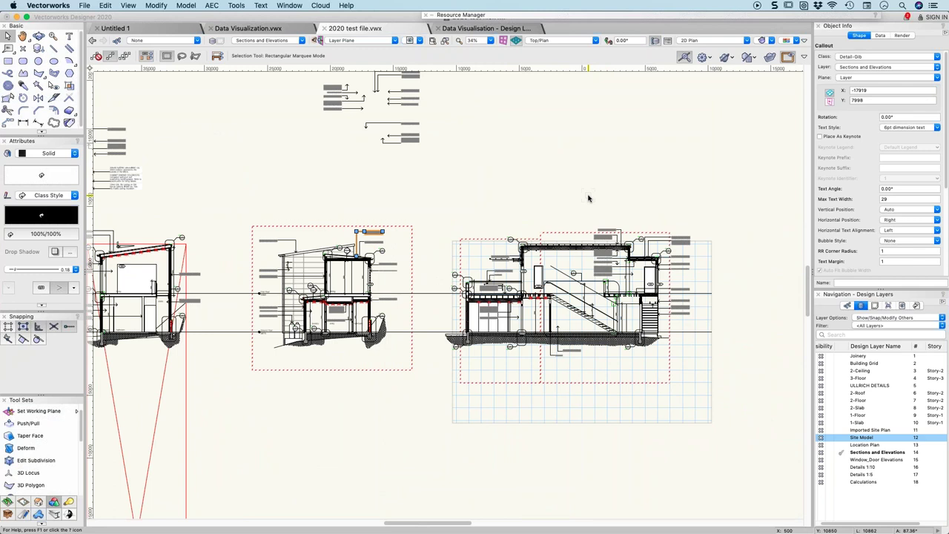
scroll(587, 198, up, 5)
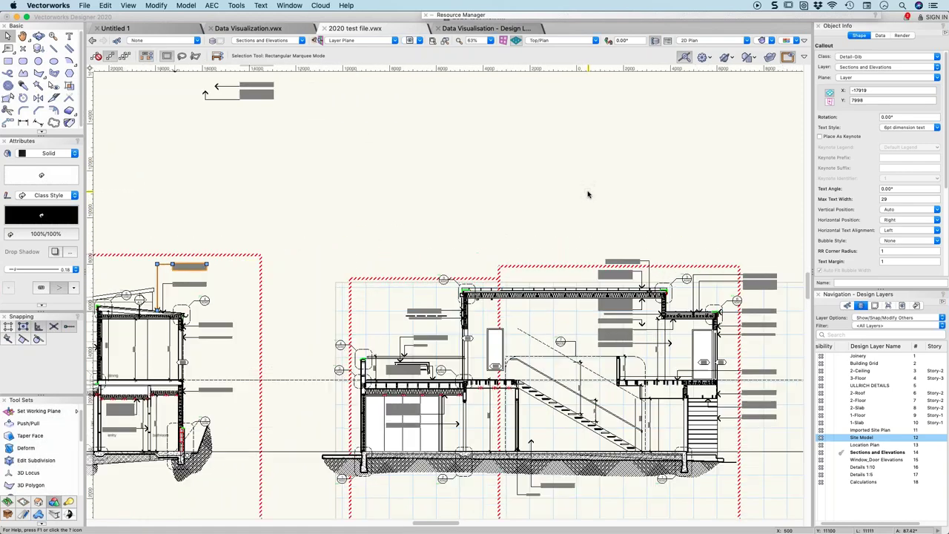
scroll(591, 195, right, 7)
scroll(448, 176, up, 2)
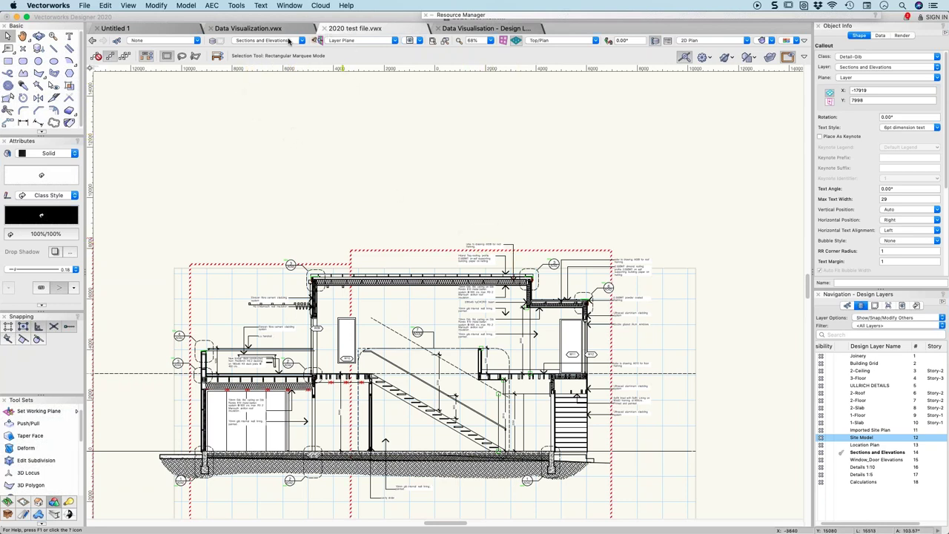
click(262, 6)
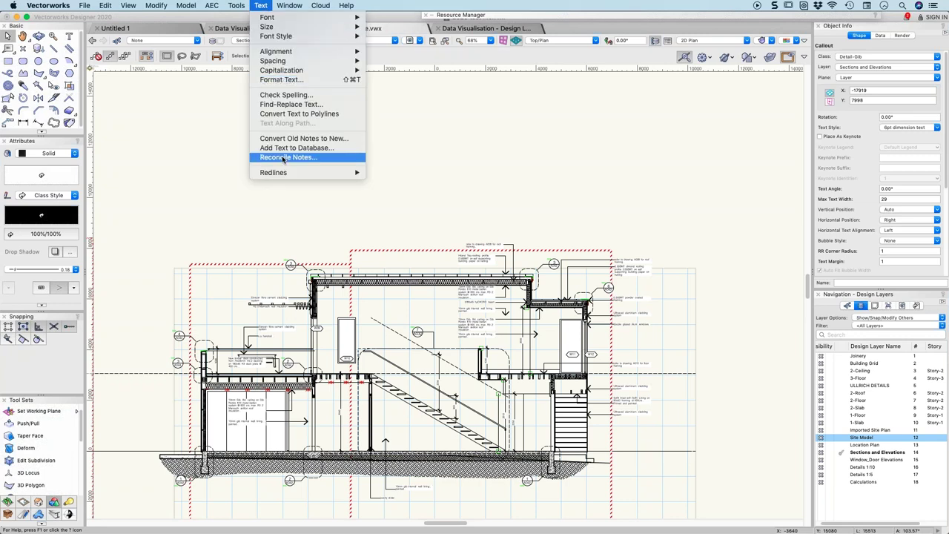
click(195, 168)
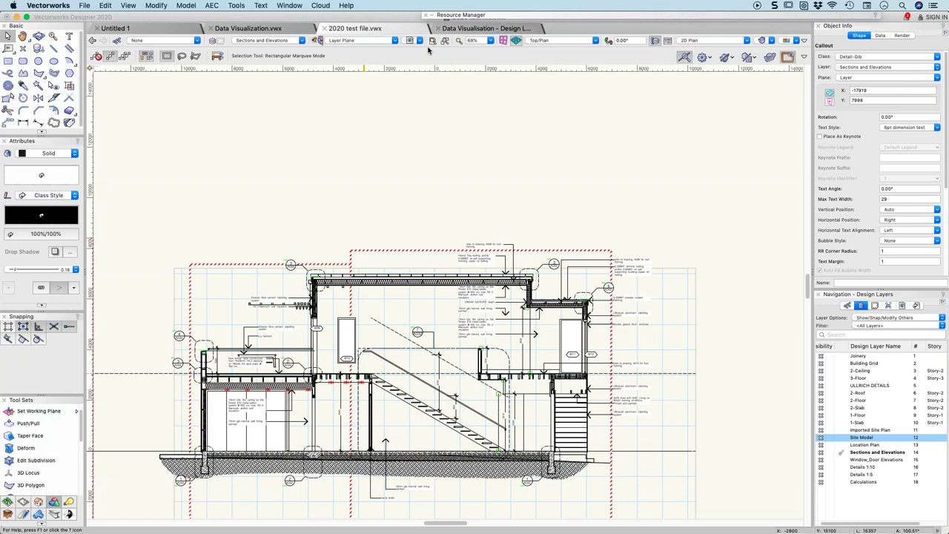
Switch to the Data Visualisation design layer drawing, view it in right isometric, and highlight all the property polygons before clearing the selection.
click(467, 30)
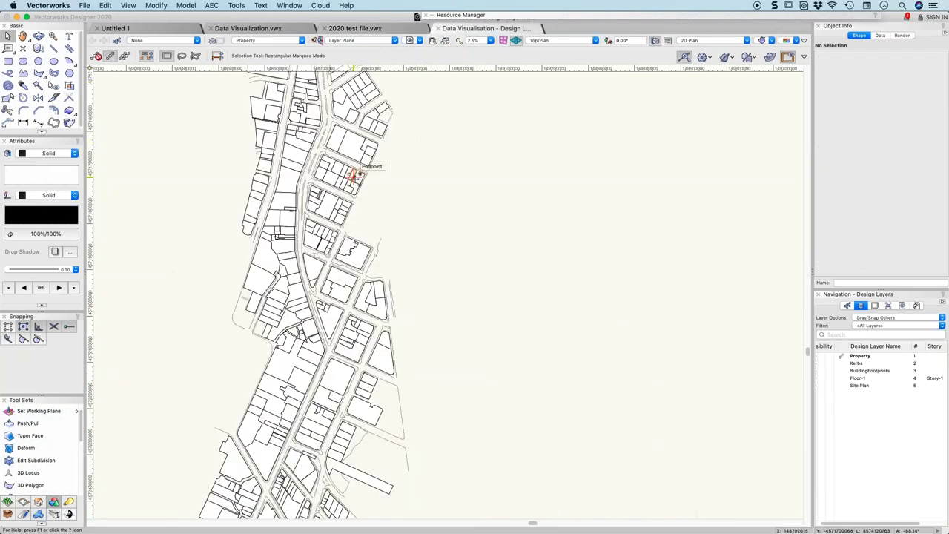
key(3)
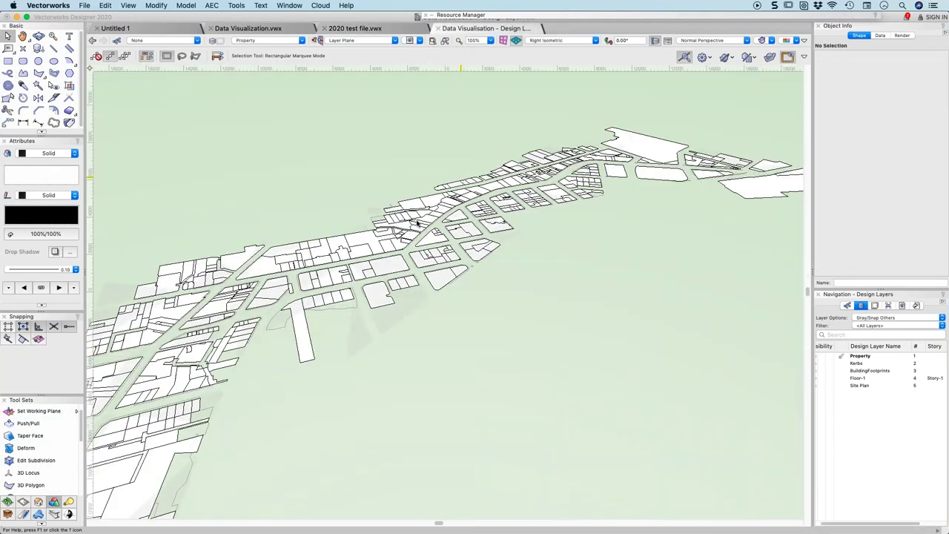
shift+middle_drag(352, 284, 373, 220)
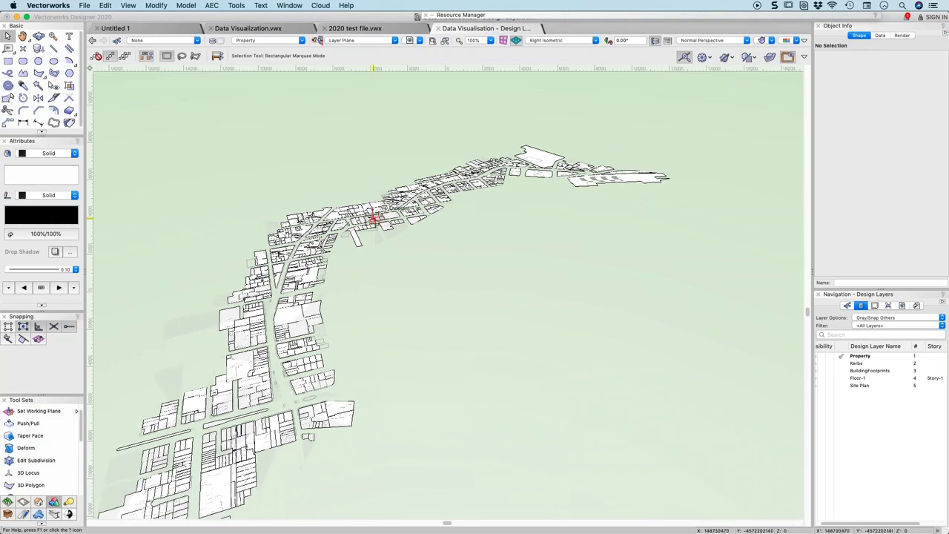
key(super+a)
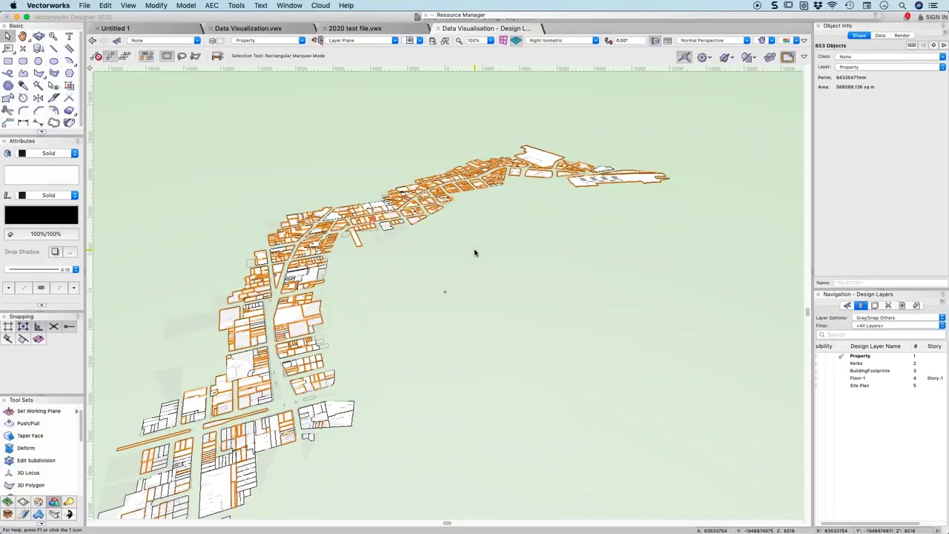
click(475, 253)
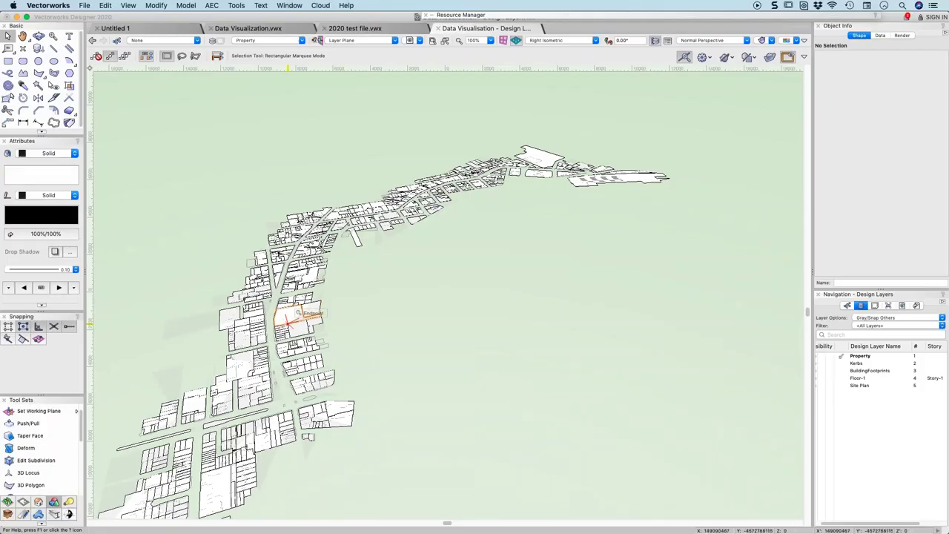
Inspect the PropertyRec data attached to a large mid-street parcel and to the narrow parcel projecting from the street edge.
click(285, 315)
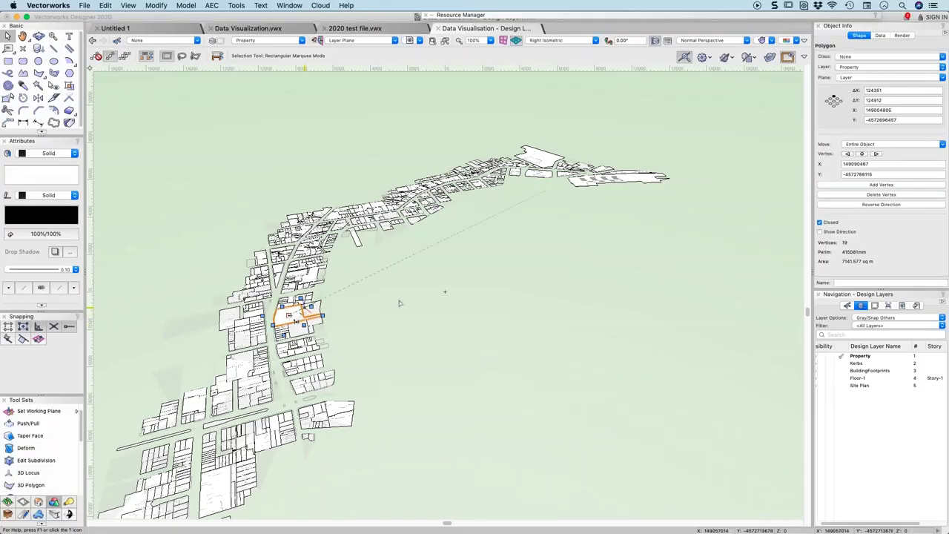
click(880, 35)
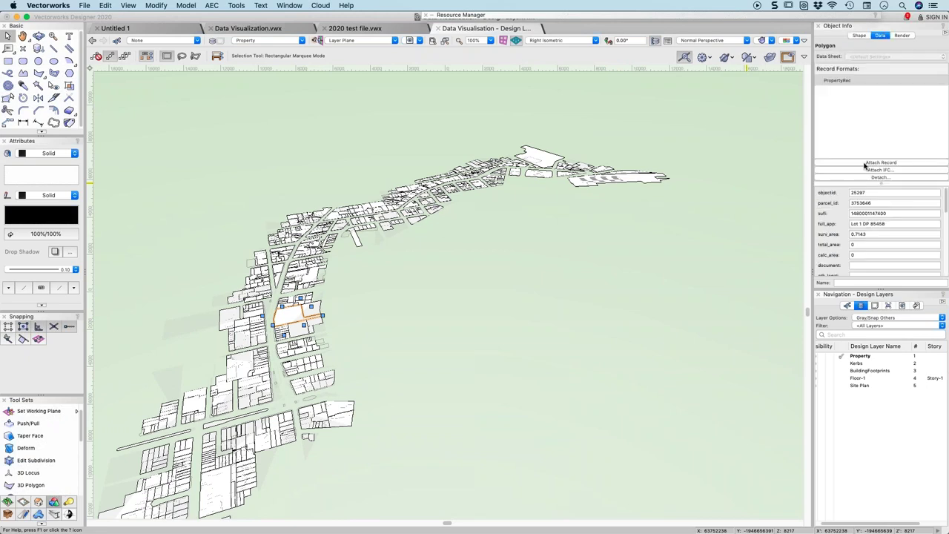
click(838, 81)
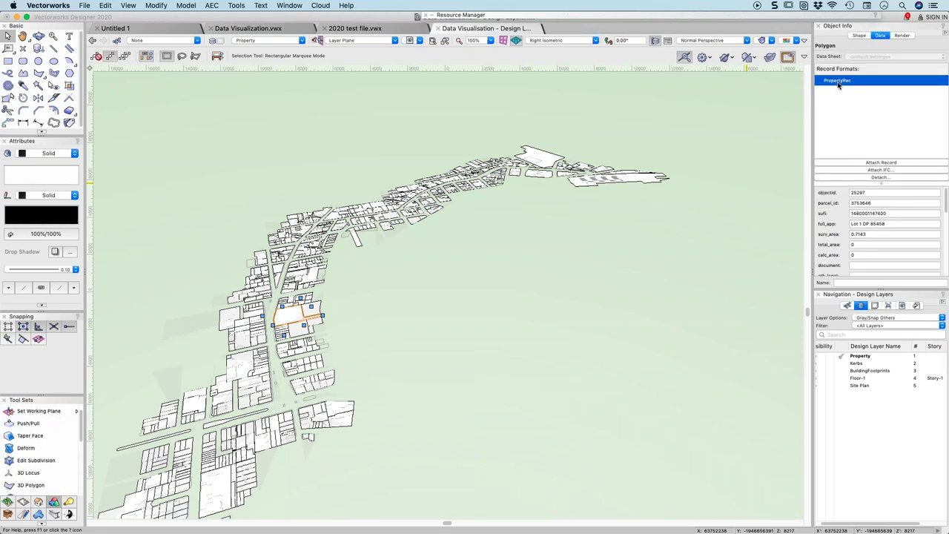
click(358, 235)
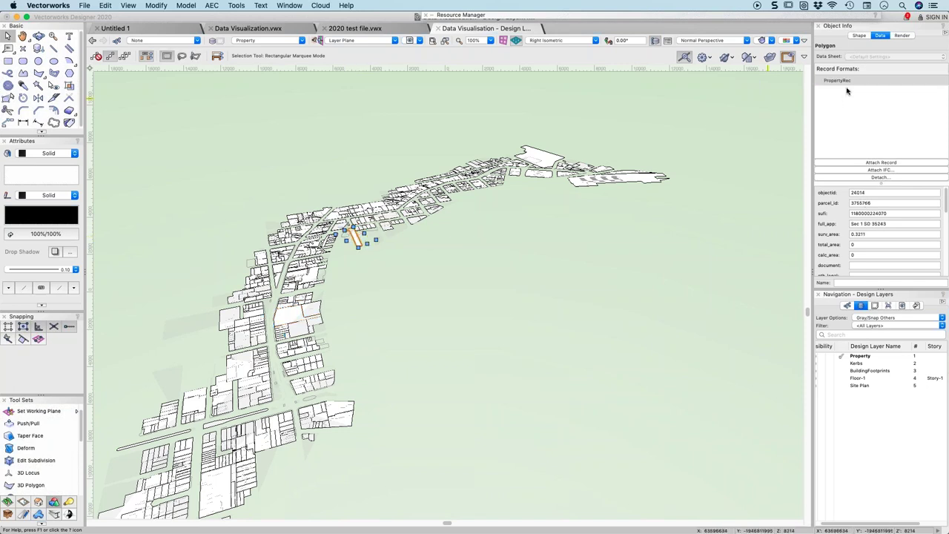
scroll(829, 206, down, 2)
scroll(829, 206, down, 6)
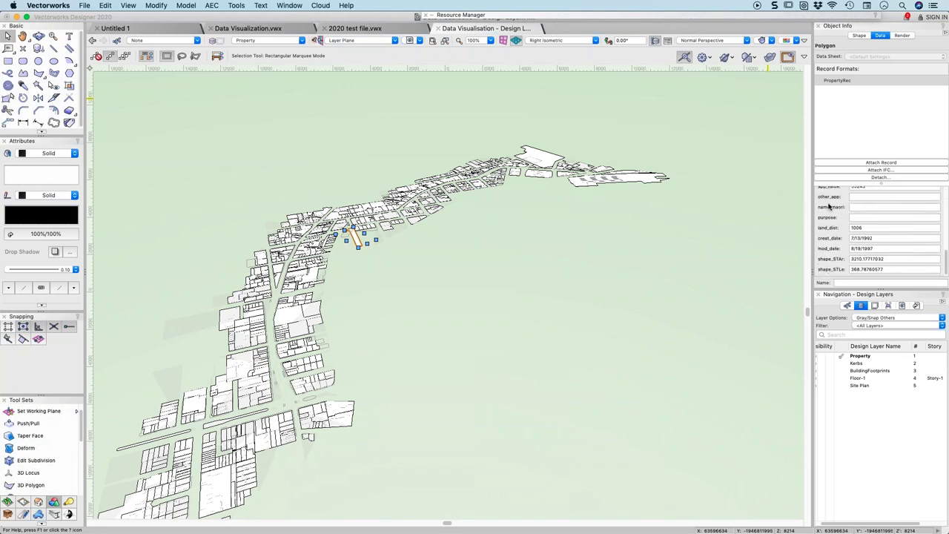
Inspect the record data of the large parcel at the far end of the street and clear the selection.
click(85, 5)
mouse_move(89, 36)
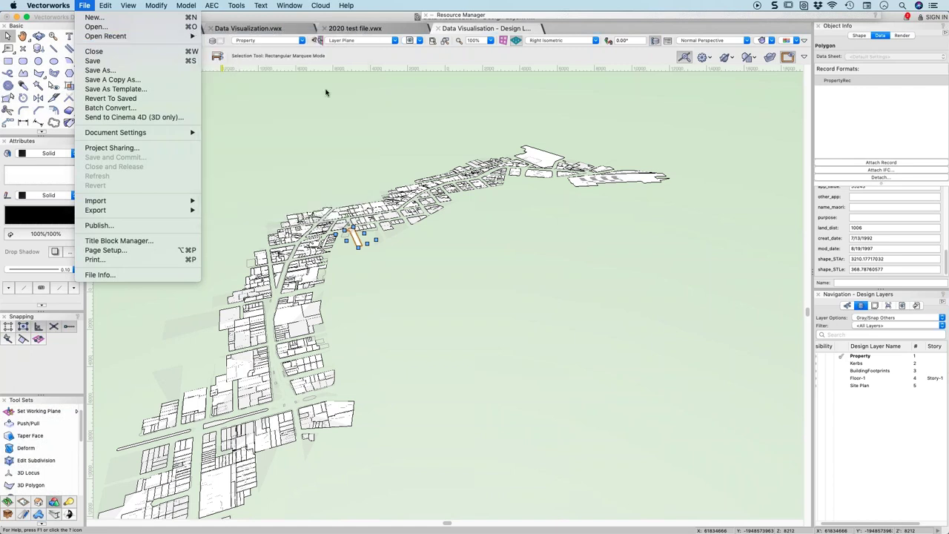
click(571, 223)
click(542, 154)
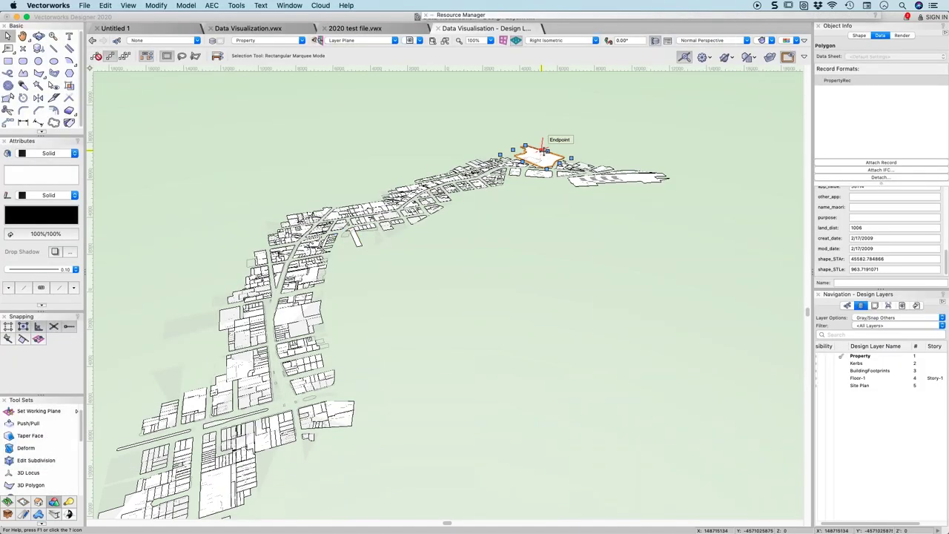
scroll(542, 150, up, 3)
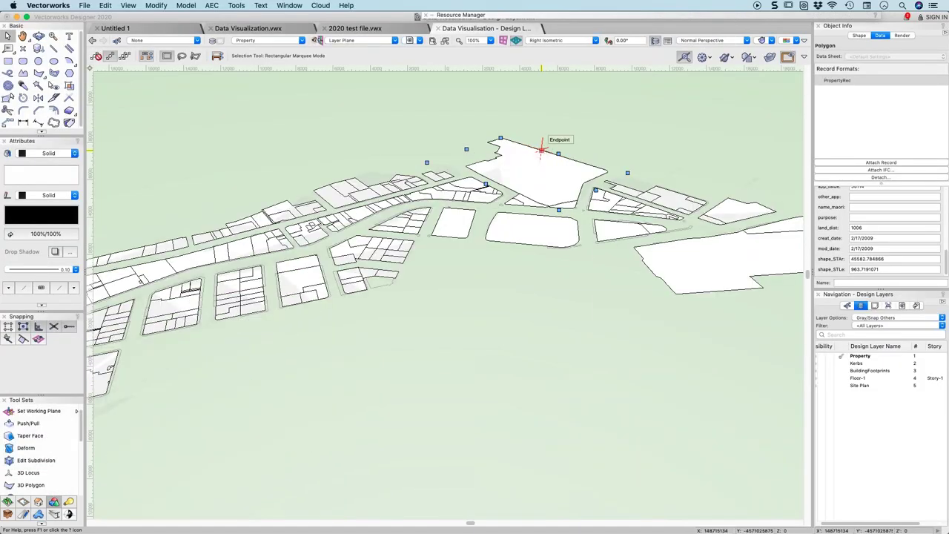
click(603, 98)
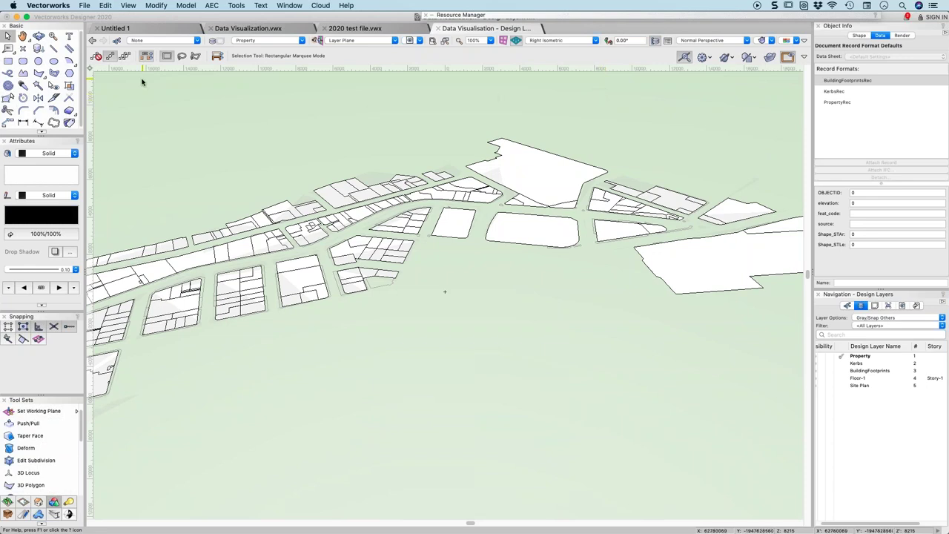
Open the recent file Data Visualization Maps.vwx and show its building footprints in right isometric.
click(80, 6)
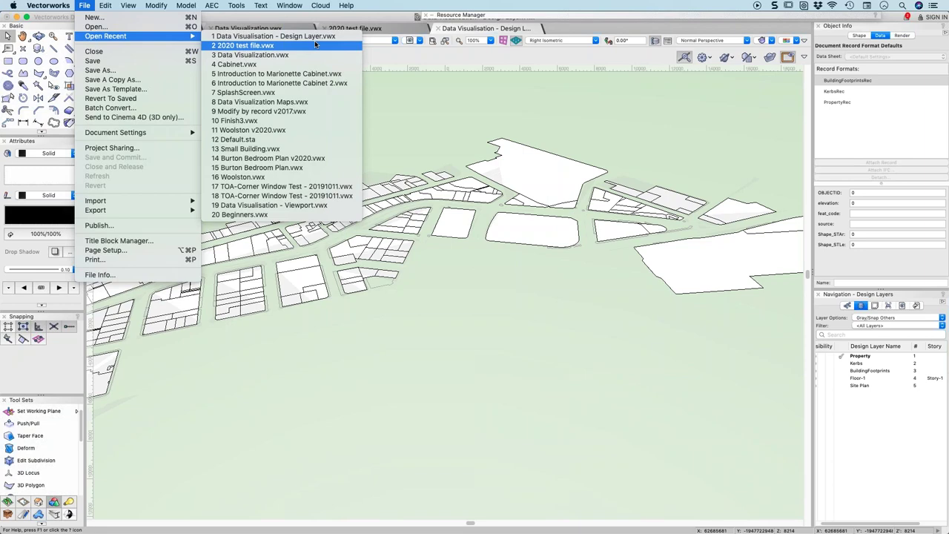
click(276, 102)
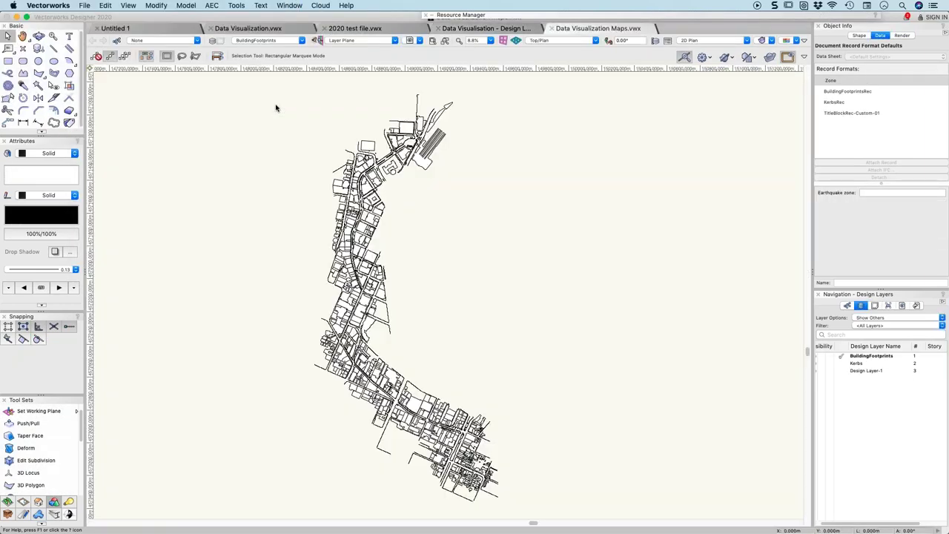
key(super+3)
scroll(456, 262, up, 5)
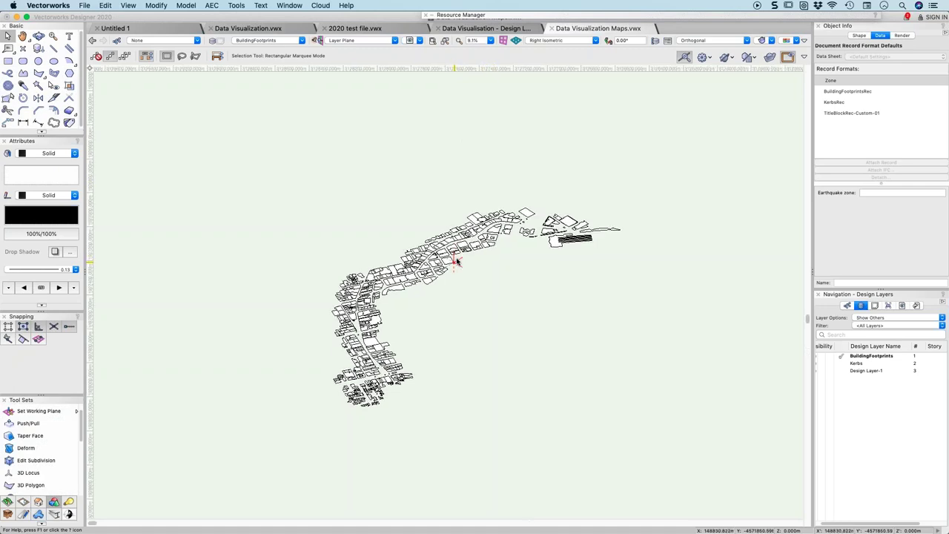
Review the Zone and BuildingFootprintsRec records attached to one building footprint, and deselect it.
click(427, 267)
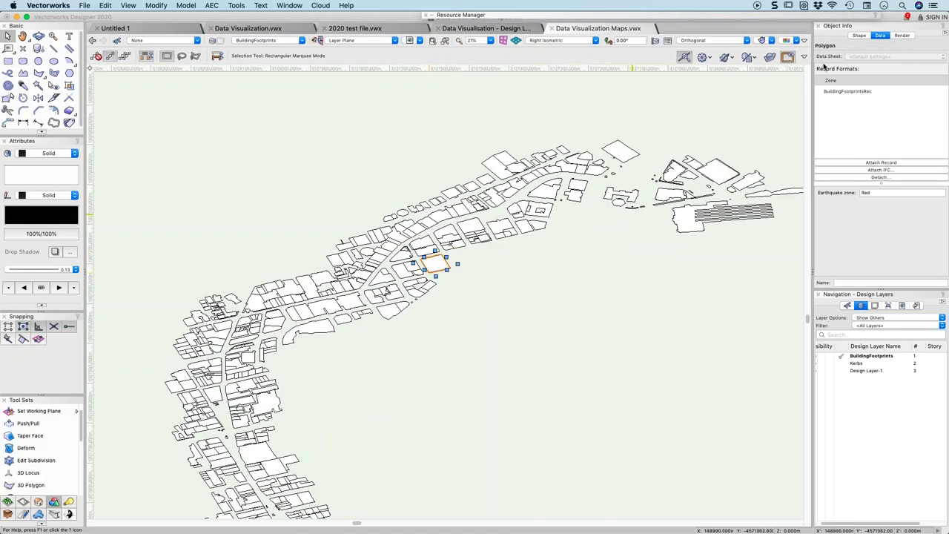
click(838, 92)
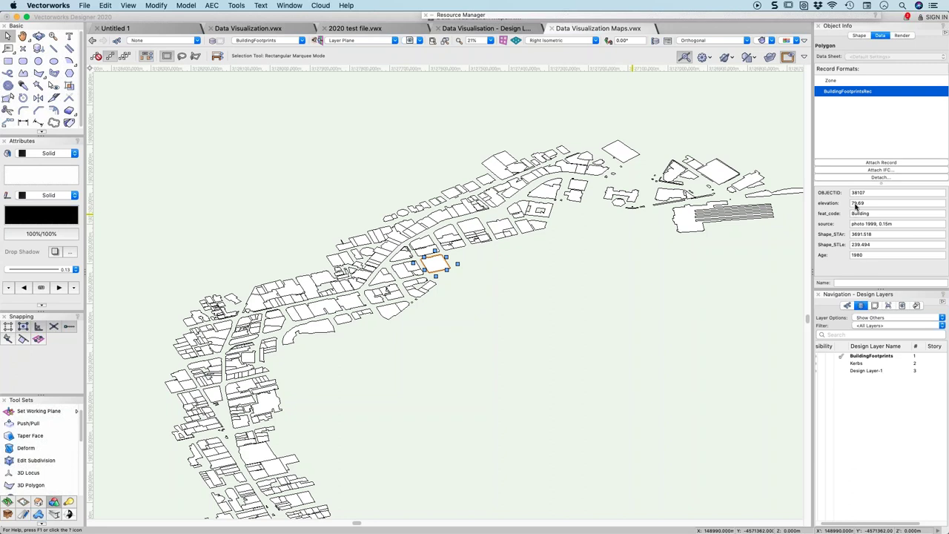
click(831, 81)
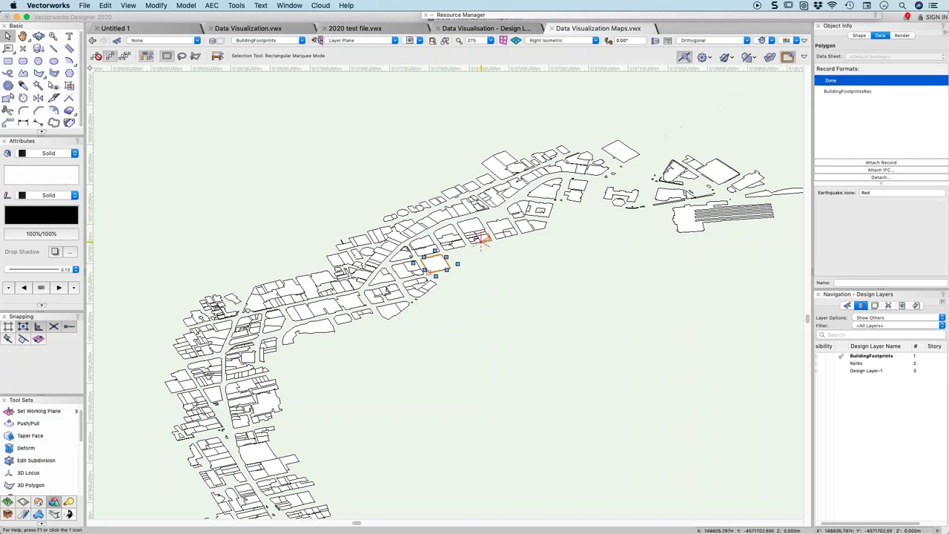
click(475, 248)
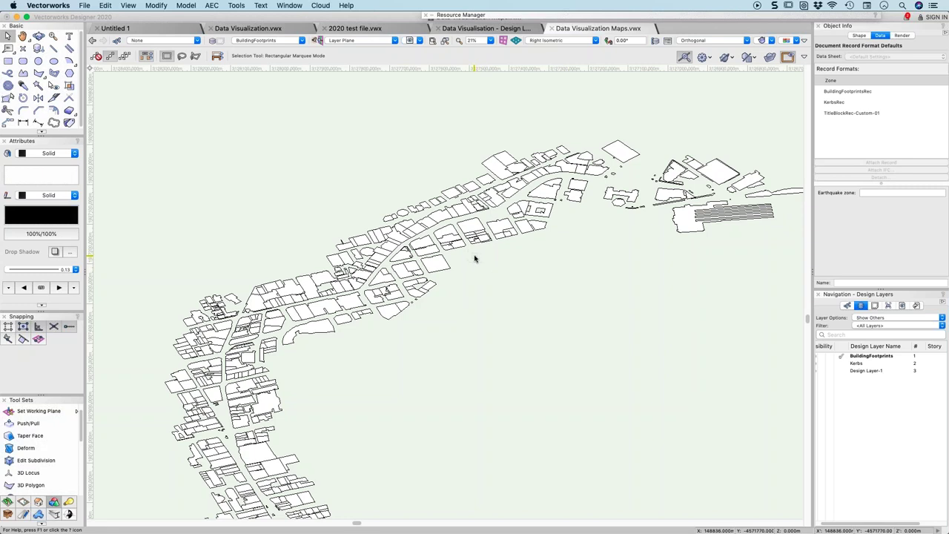
Use Modify by Record to apply fill background colors by the Zone record's Earthquake zone values across the entire drawing, and select a green building.
click(237, 5)
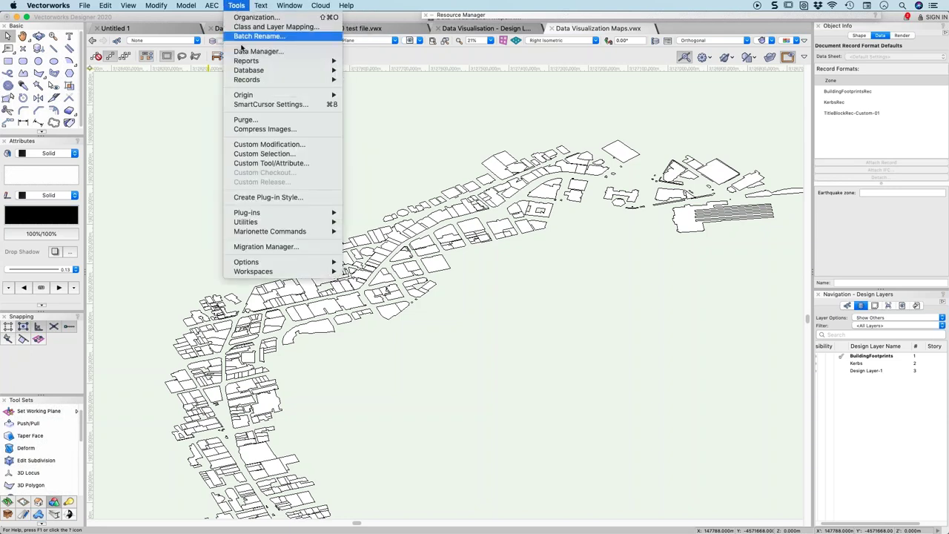
mouse_move(238, 80)
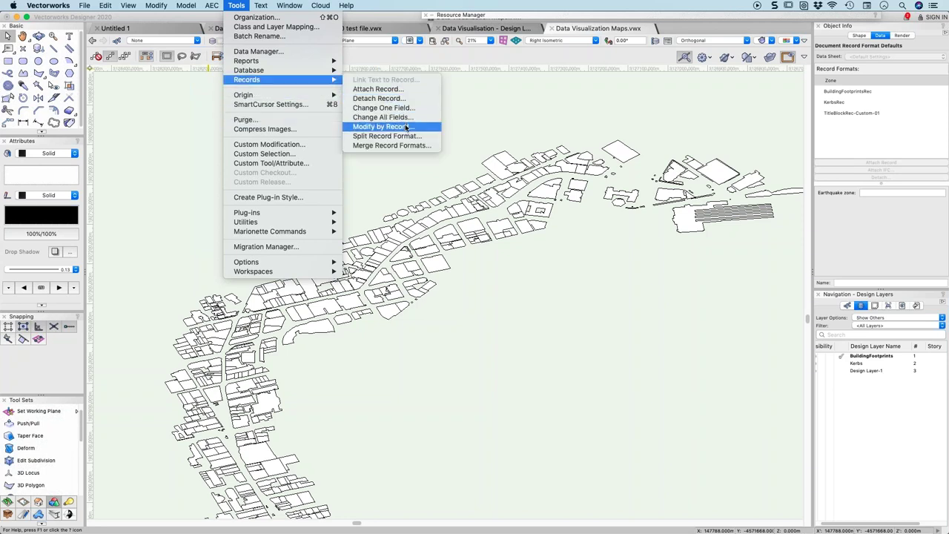
click(406, 128)
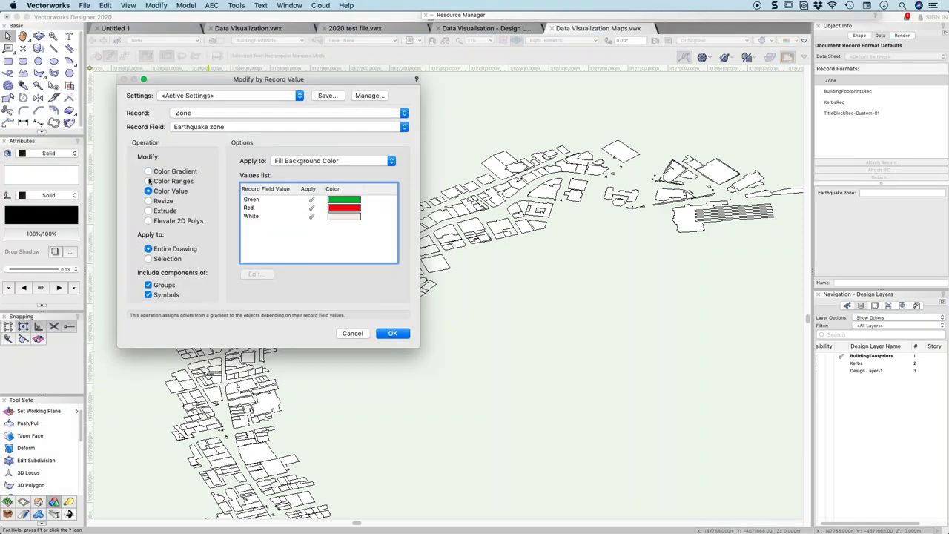
click(226, 114)
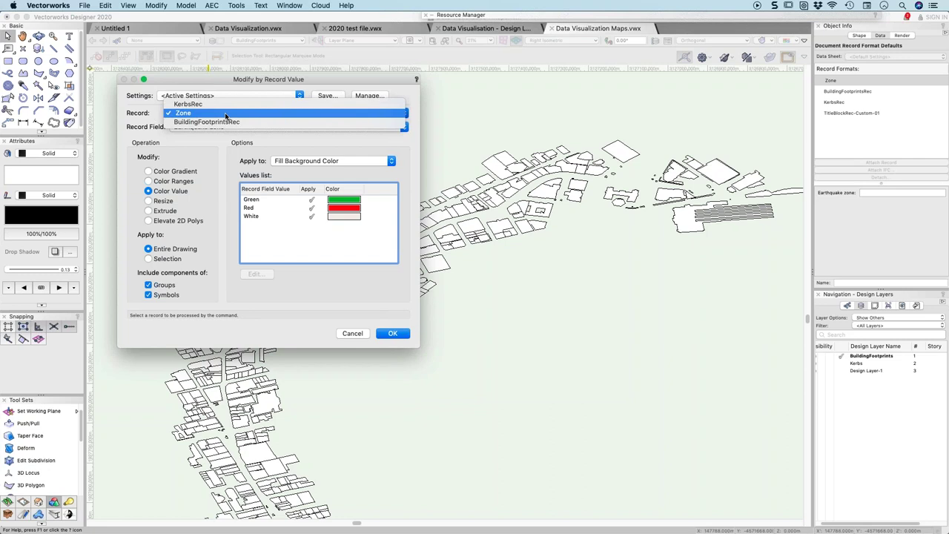
click(227, 113)
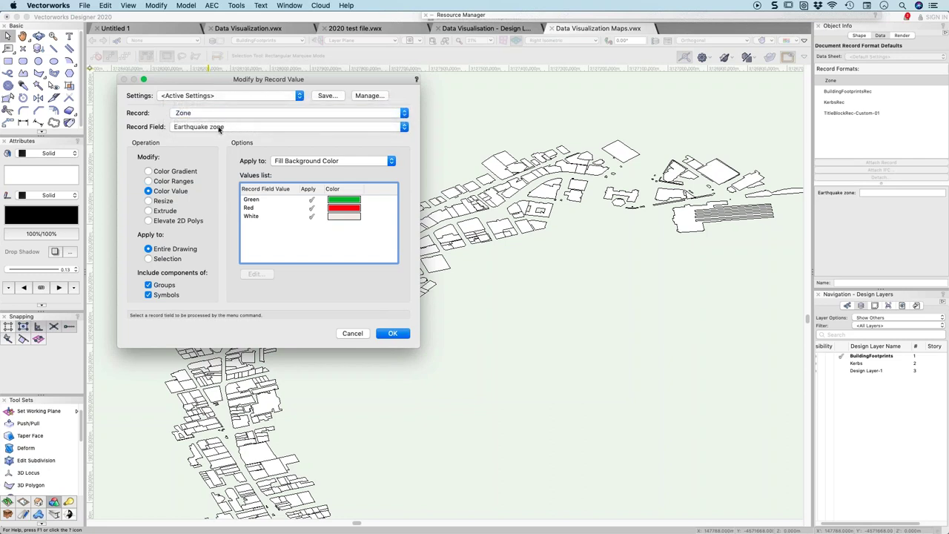
click(393, 333)
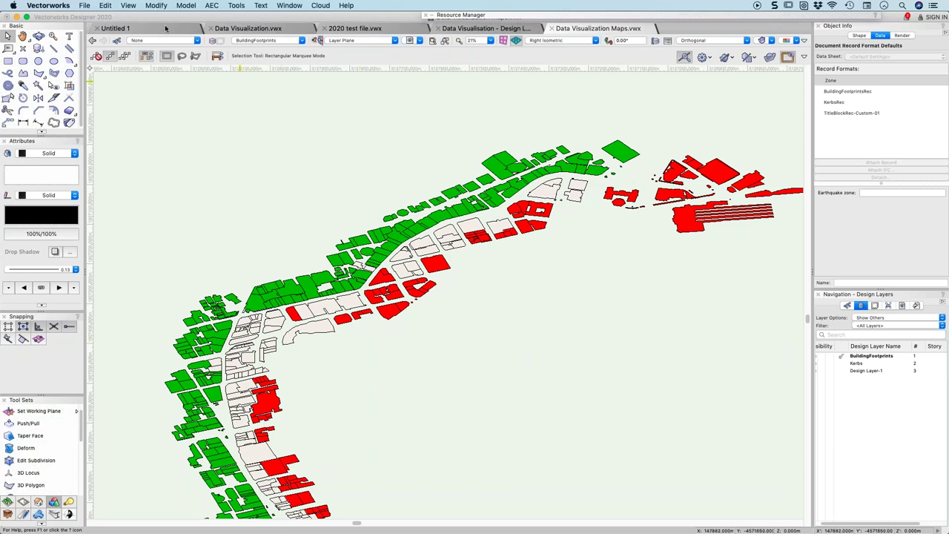
click(310, 276)
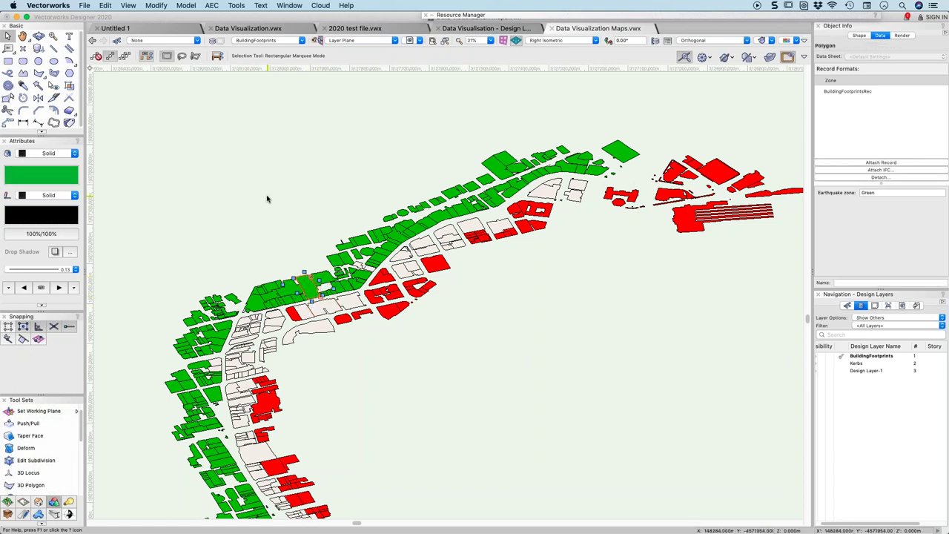
Undo the earthquake zone coloring and use Modify by Record to extrude the entire drawing by BuildingFootprintsRec elevation with multiplier 1.
key(super+z)
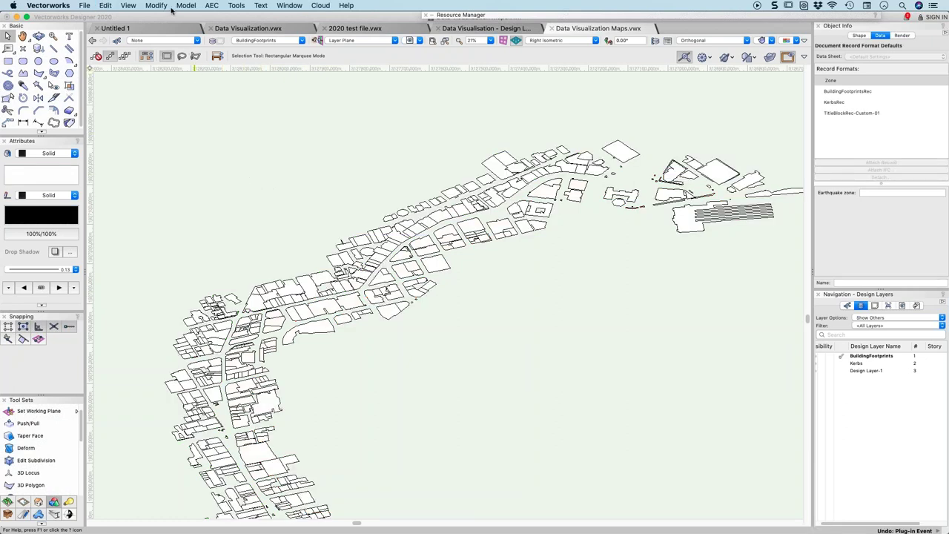
click(236, 6)
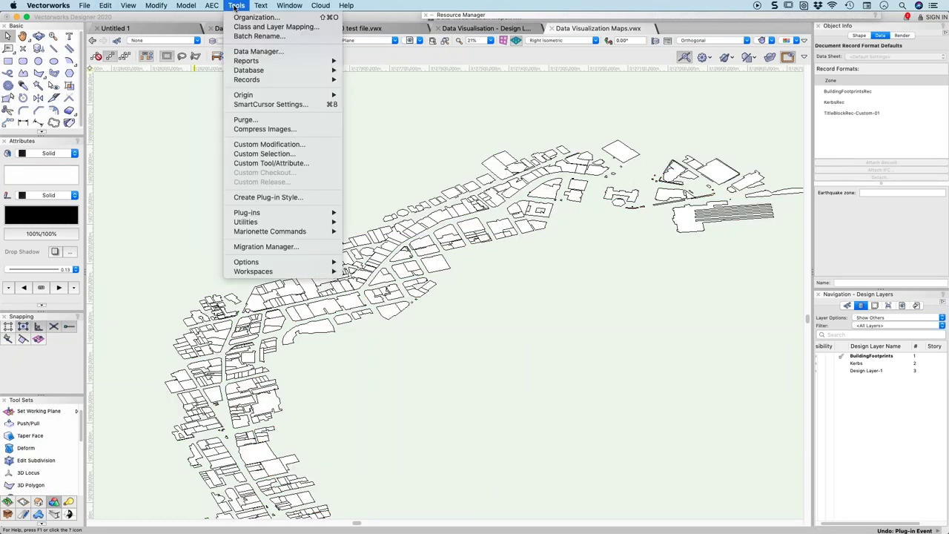
mouse_move(255, 70)
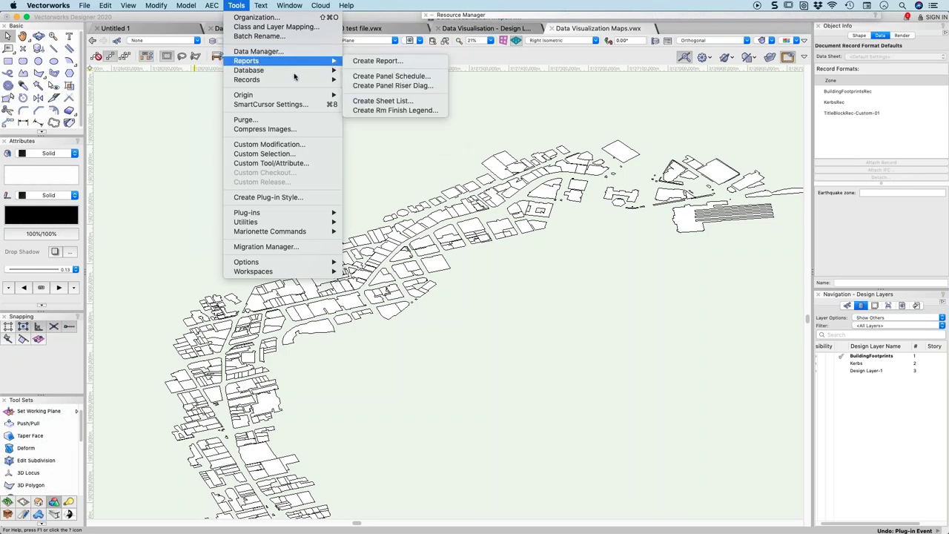
mouse_move(304, 81)
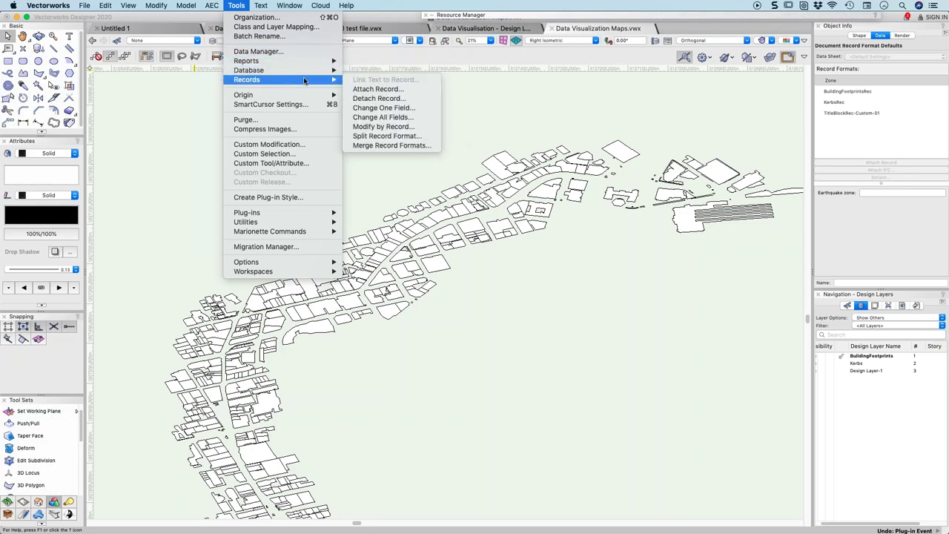
click(383, 127)
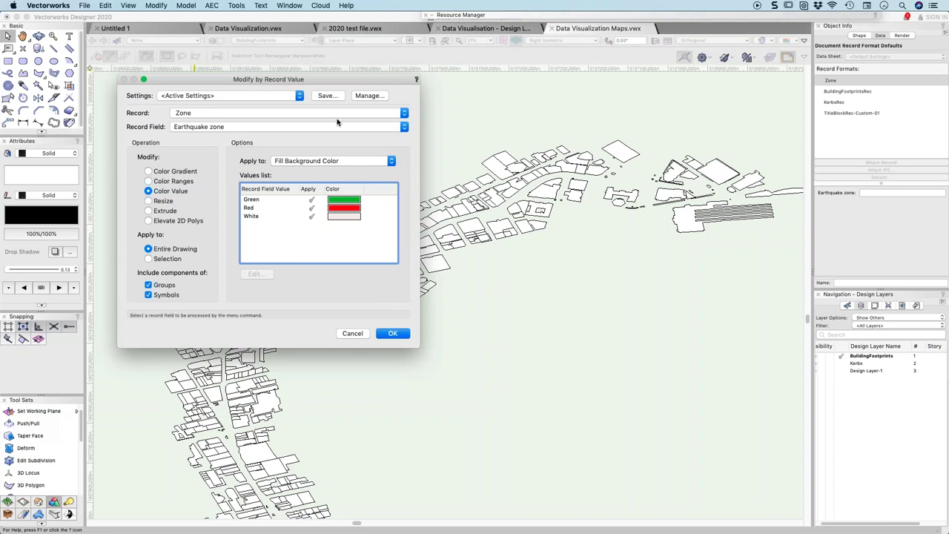
click(226, 115)
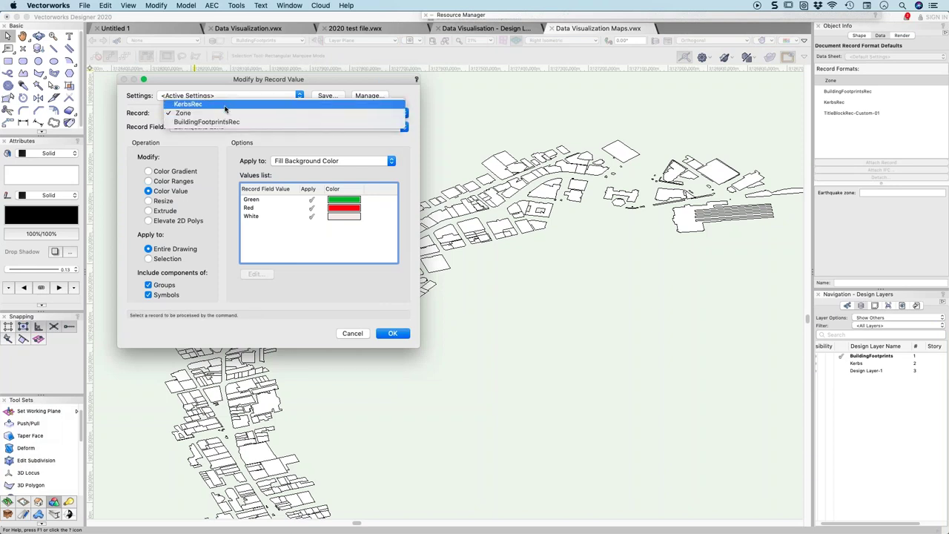
click(222, 121)
click(199, 131)
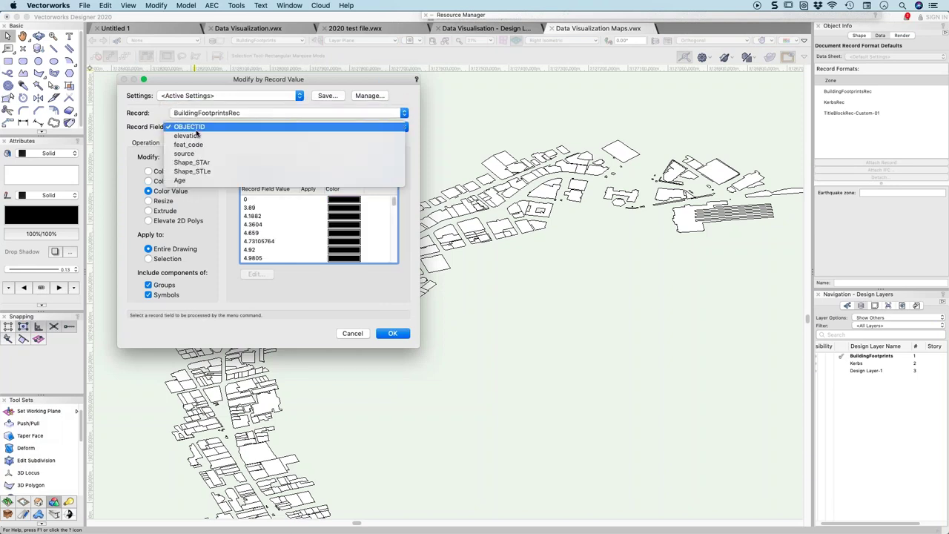
click(198, 138)
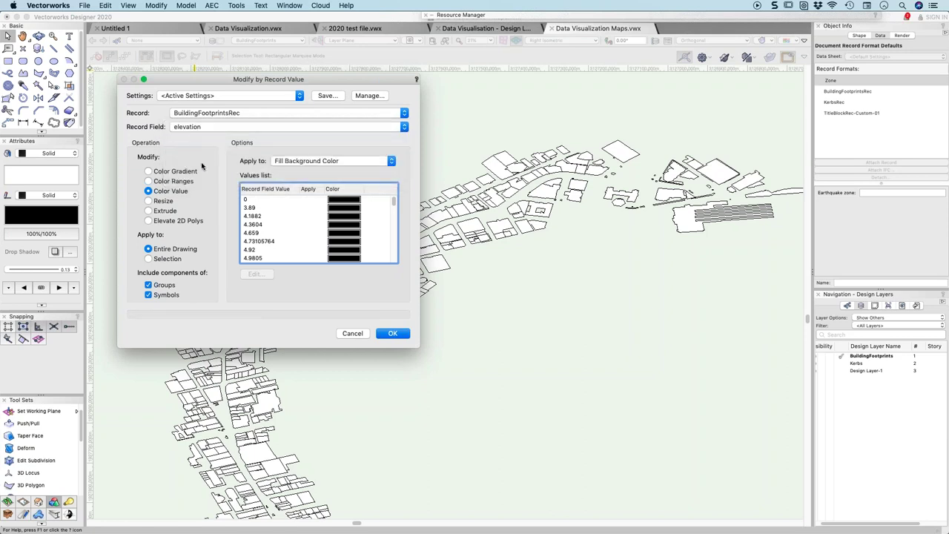
click(163, 211)
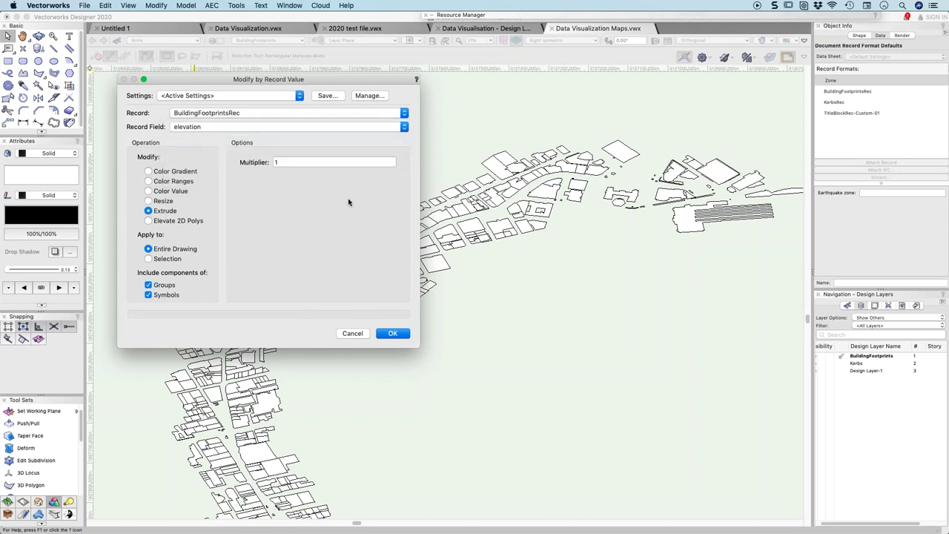
click(393, 335)
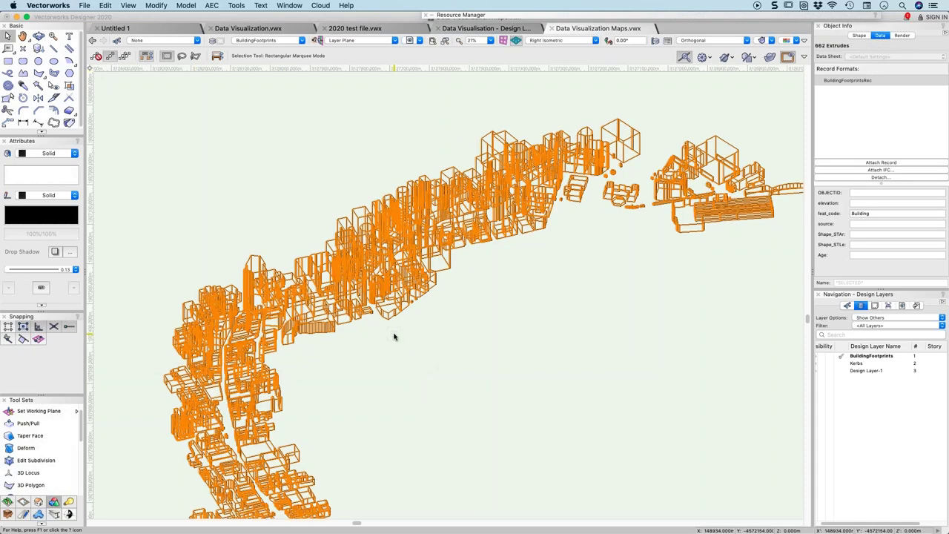
click(541, 388)
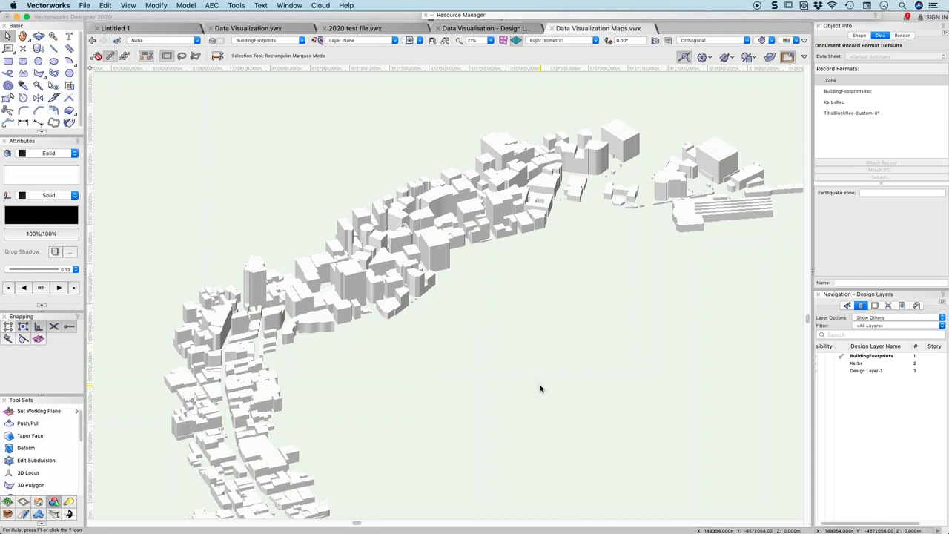
Undo the elevation-based extrusion and open the sheet layer Sht-1 [Sheet Title] with its map viewports.
key(super+z)
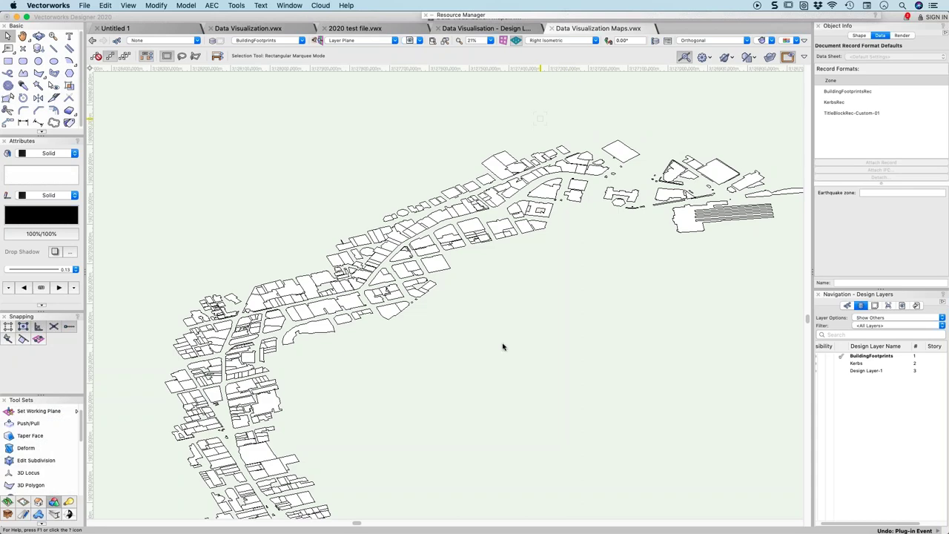
click(273, 41)
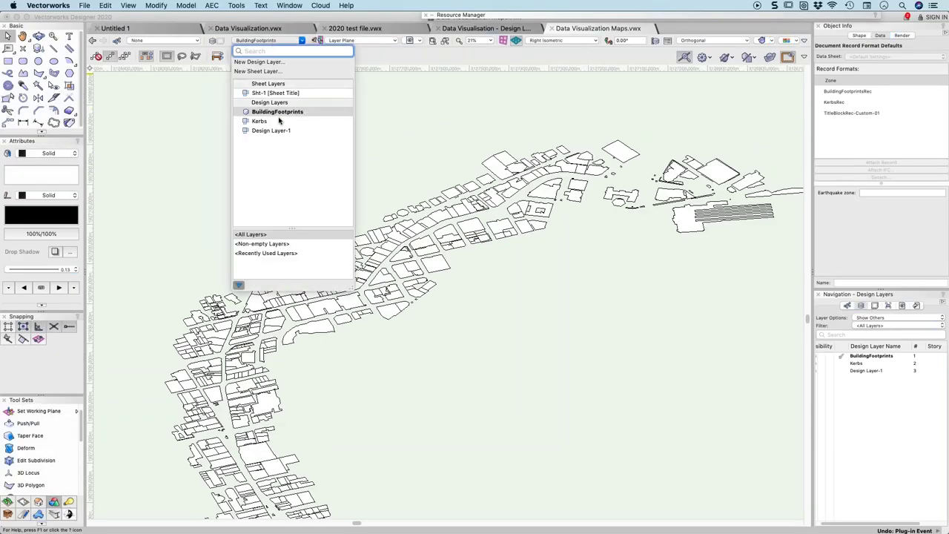
click(280, 93)
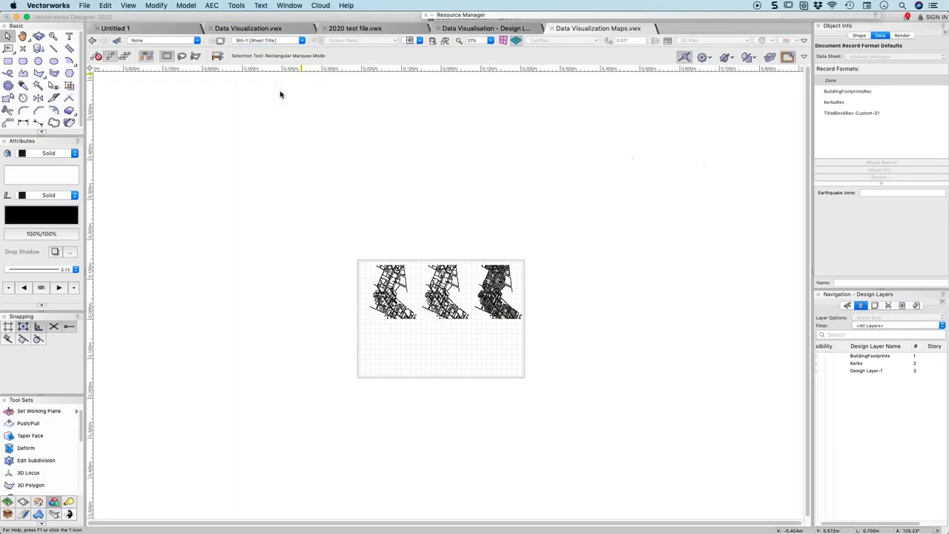
scroll(425, 326, up, 6)
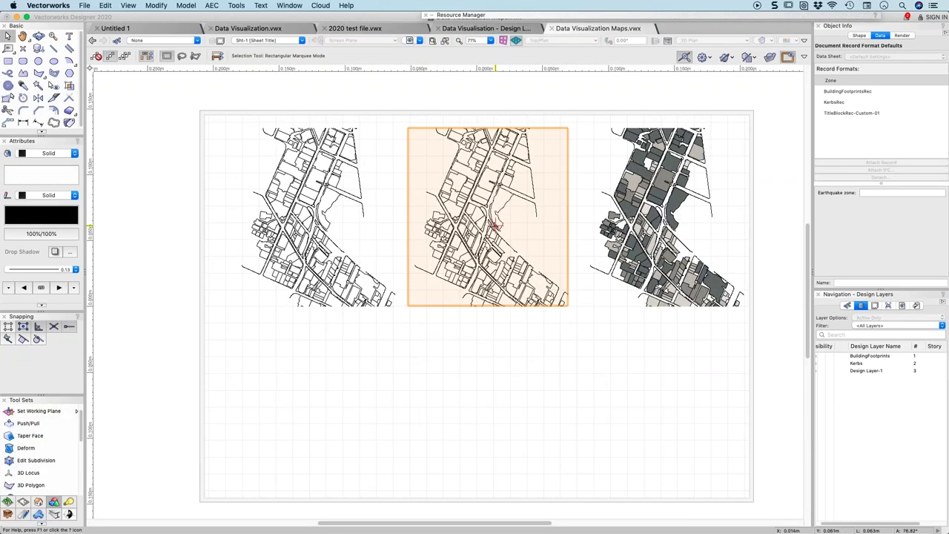
middle_drag(424, 326, 385, 330)
Select the shaded map viewport and review its shape settings, including the assigned data visualization.
click(202, 265)
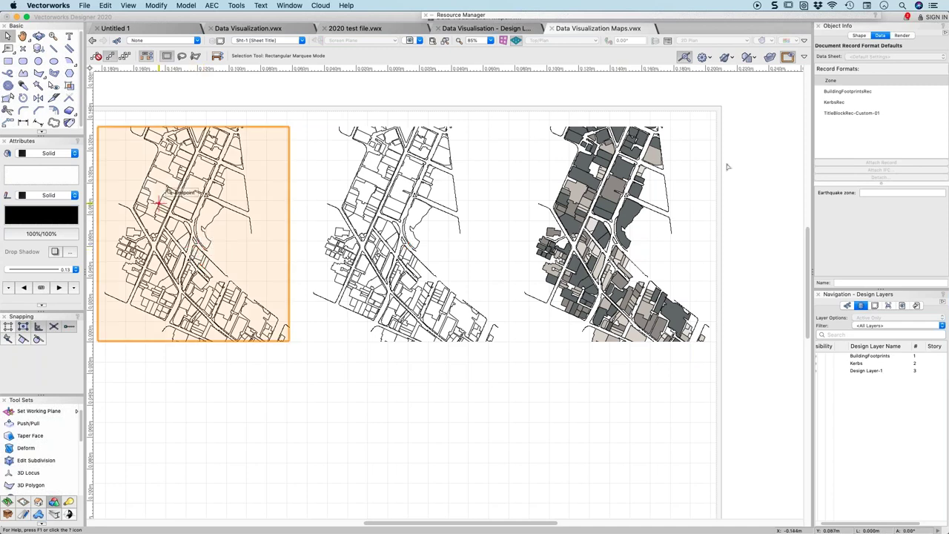
click(689, 145)
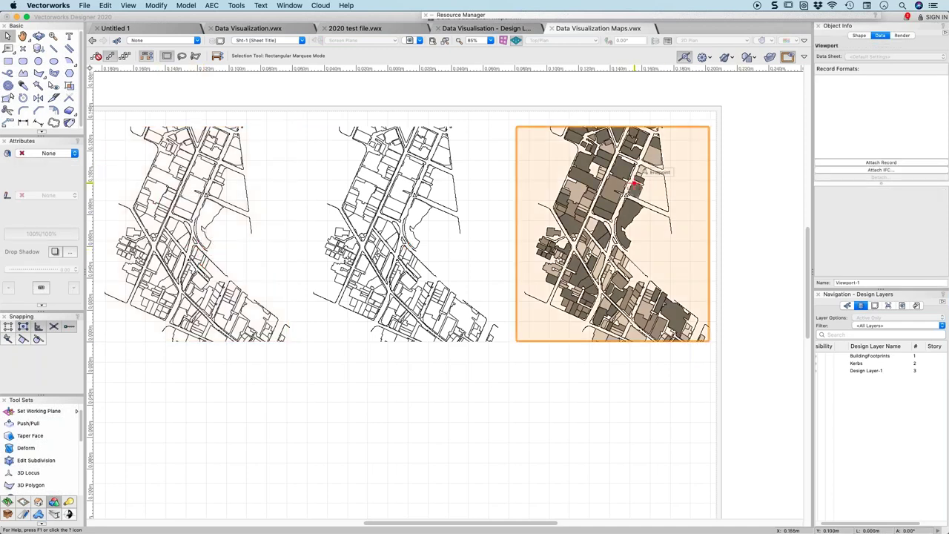
click(859, 36)
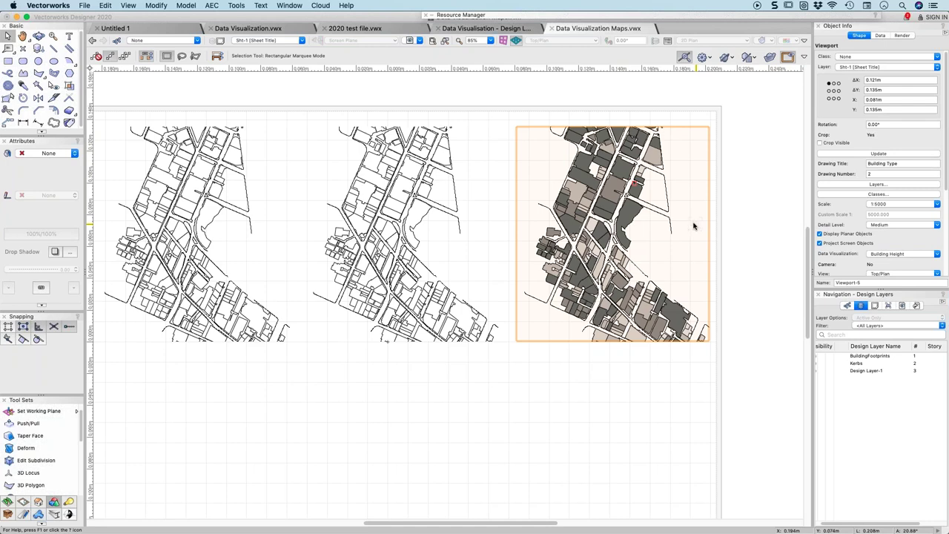
Try the Building Age and Building Height data visualizations on the Earthquake Zones viewport.
click(186, 225)
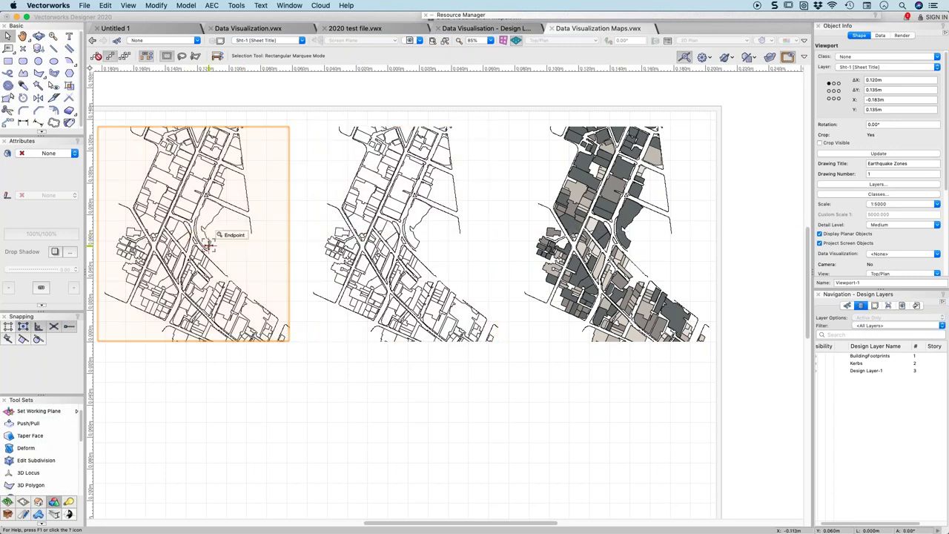
click(891, 251)
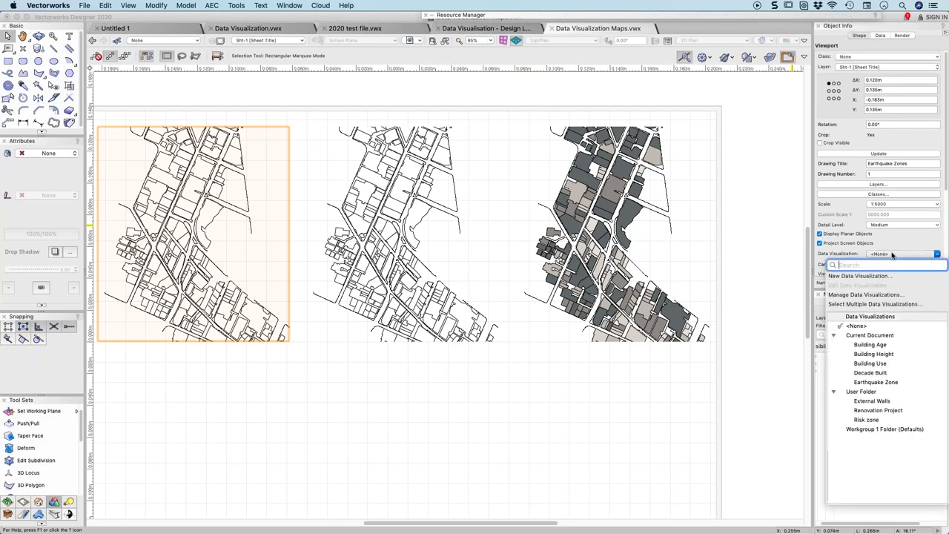
click(870, 344)
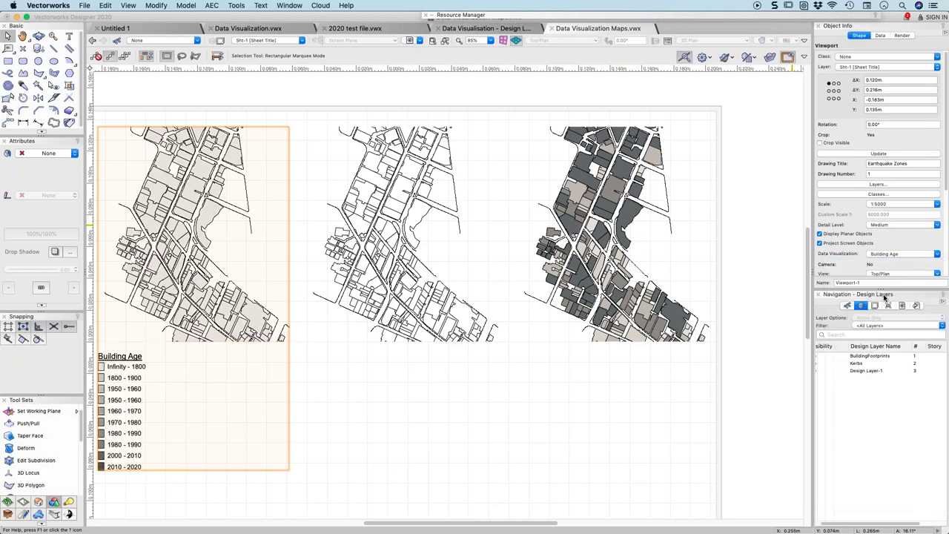
click(903, 256)
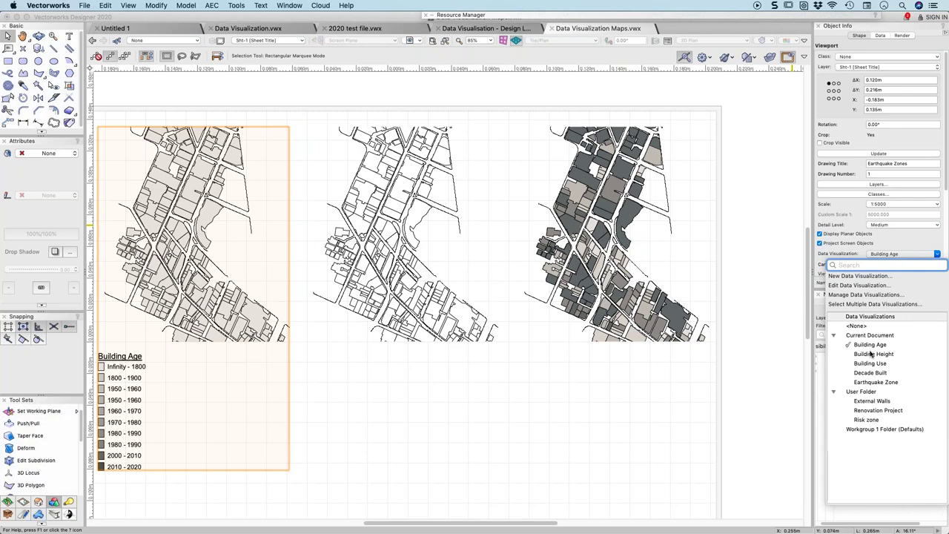
click(872, 354)
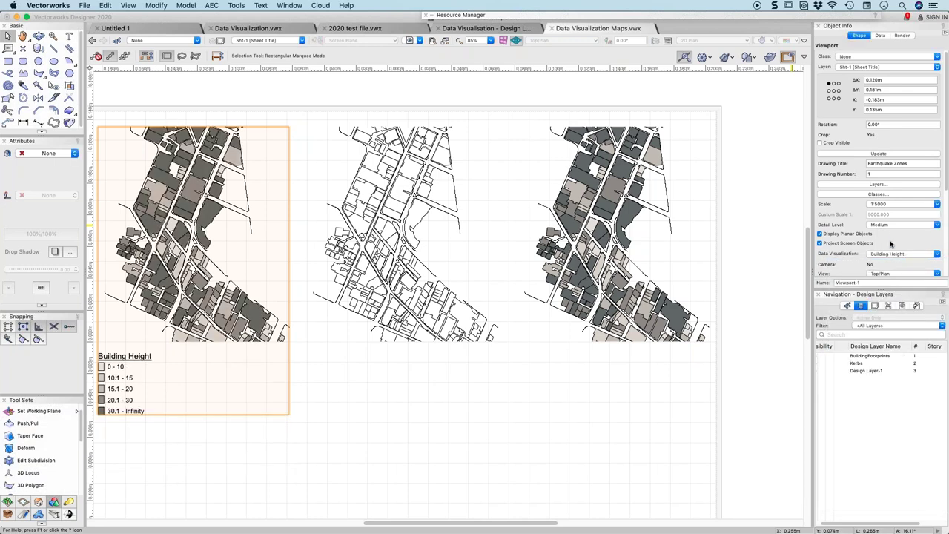
Set the Earthquake Zones viewport's data visualization to Decade Built.
click(891, 255)
click(871, 372)
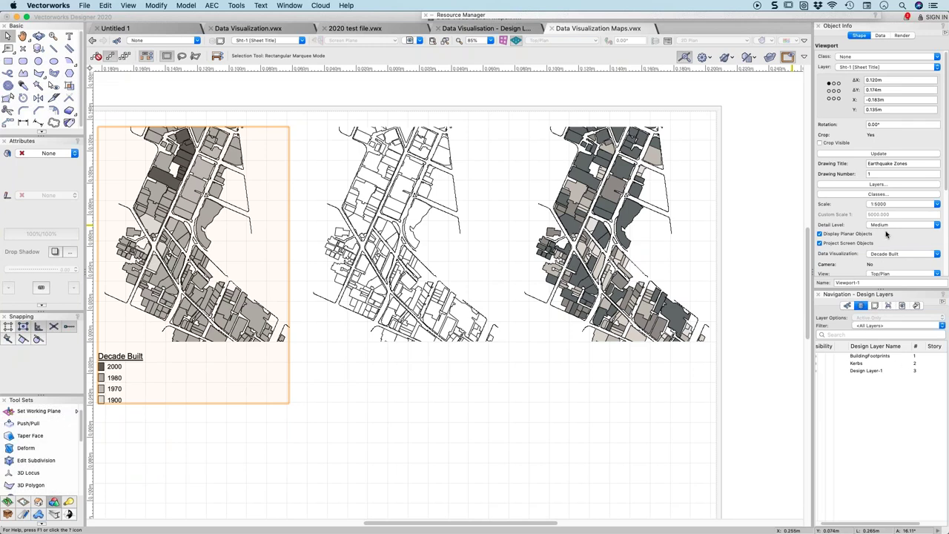
Apply the Earthquake Zone data visualization to the Earthquake Zones viewport and move its legend up into the map's blank area.
click(887, 254)
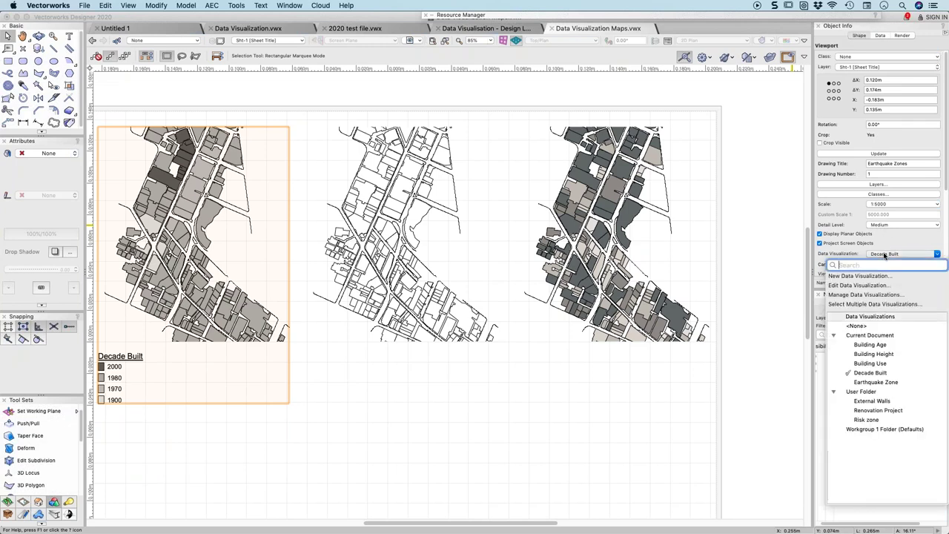
click(871, 383)
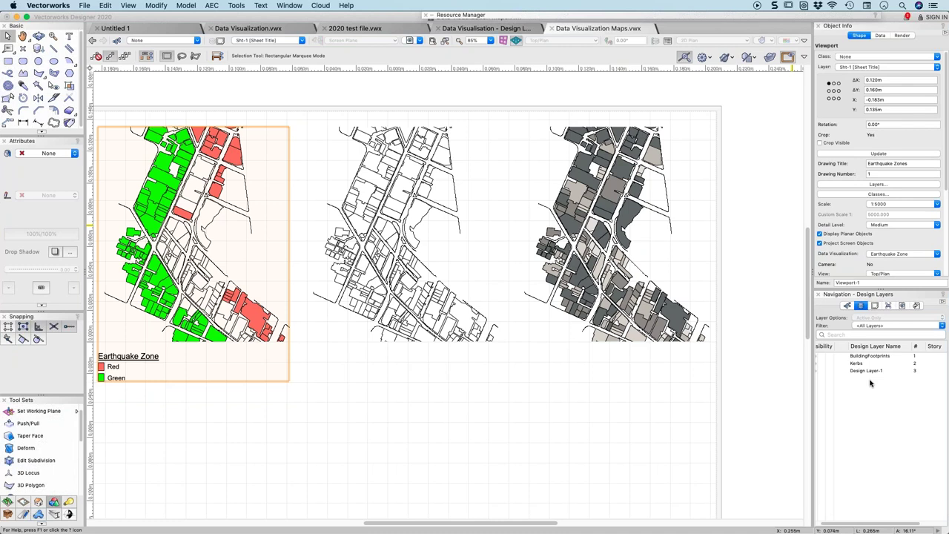
double_click(117, 361)
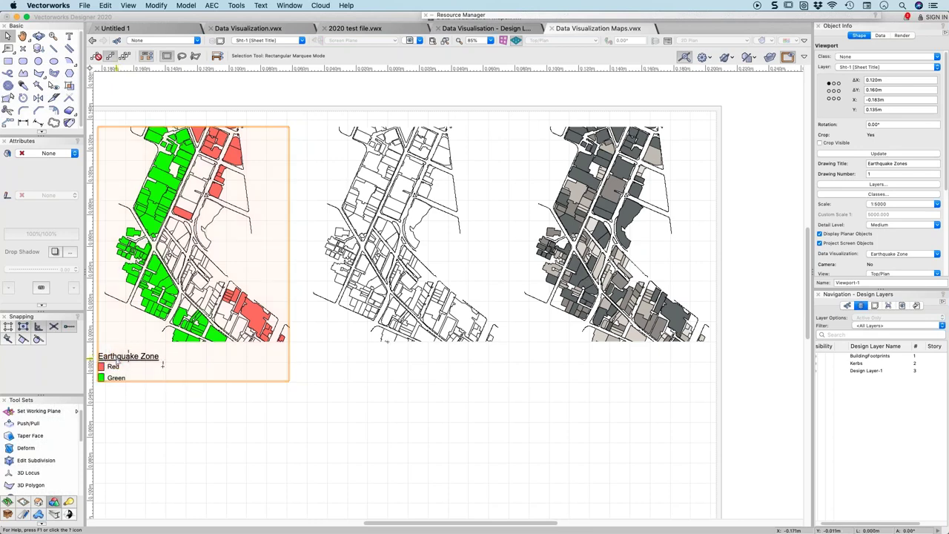
mouse_move(117, 361)
mouse_down()
mouse_move(146, 357)
mouse_move(239, 234)
mouse_up()
drag(314, 227, 268, 226)
click(782, 107)
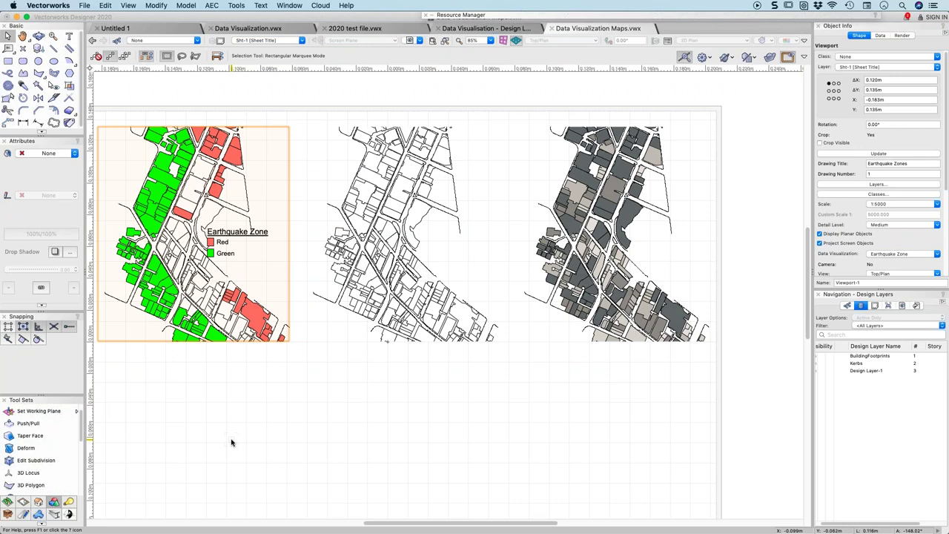
Apply the Decade Built data visualization to the uncolored middle viewport and shift its legend toward the center below the map.
click(444, 190)
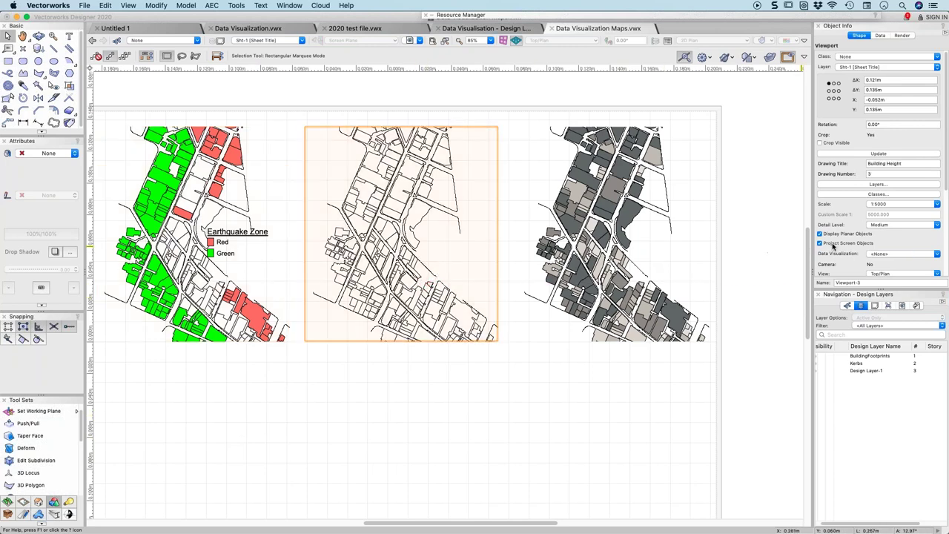
click(879, 254)
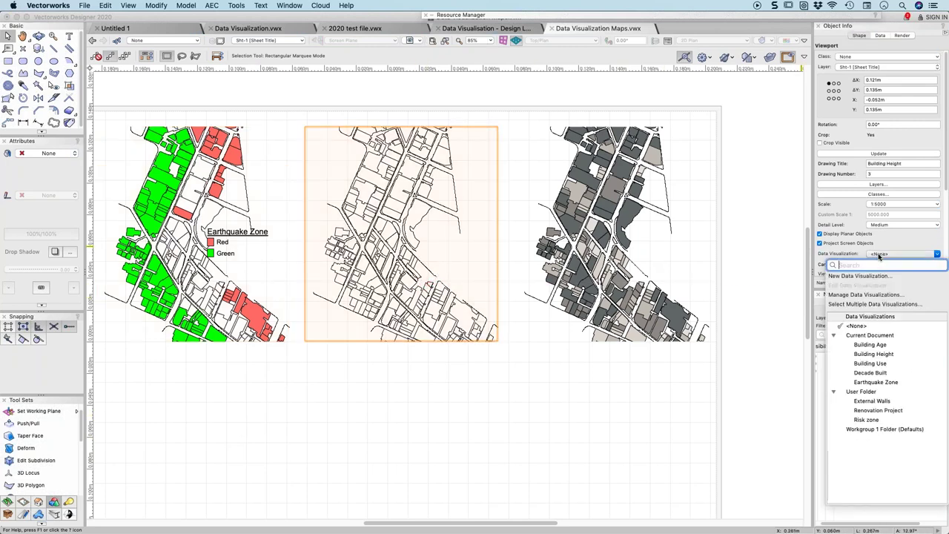
click(878, 373)
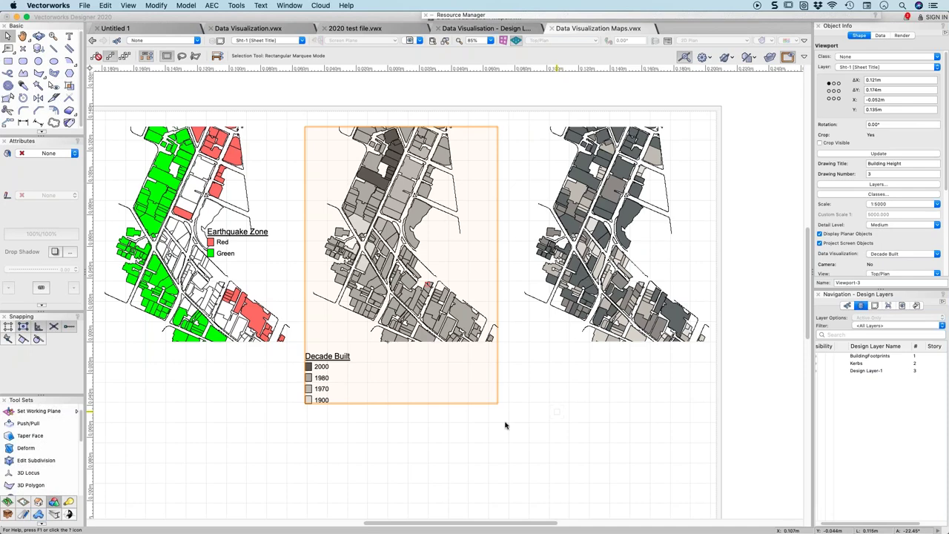
double_click(378, 330)
mouse_move(373, 335)
mouse_down()
mouse_move(476, 228)
mouse_move(423, 223)
mouse_move(370, 351)
mouse_up()
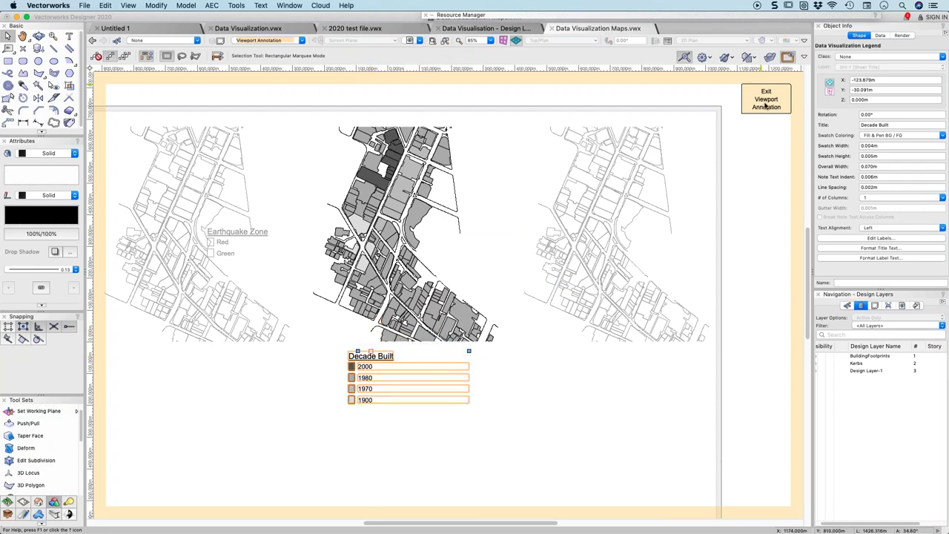
click(764, 100)
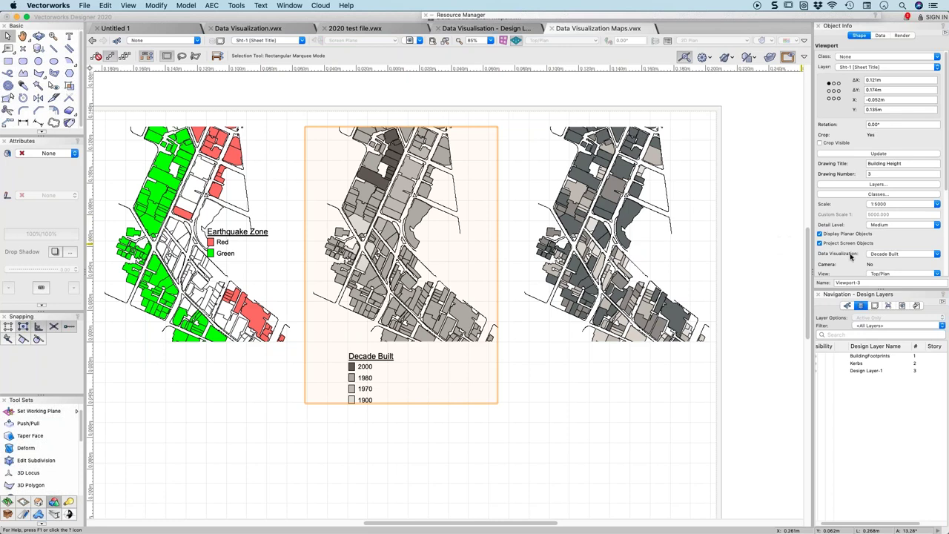
Delete the Earthquake Zone data visualization from the current document, even though a viewport uses it.
click(886, 256)
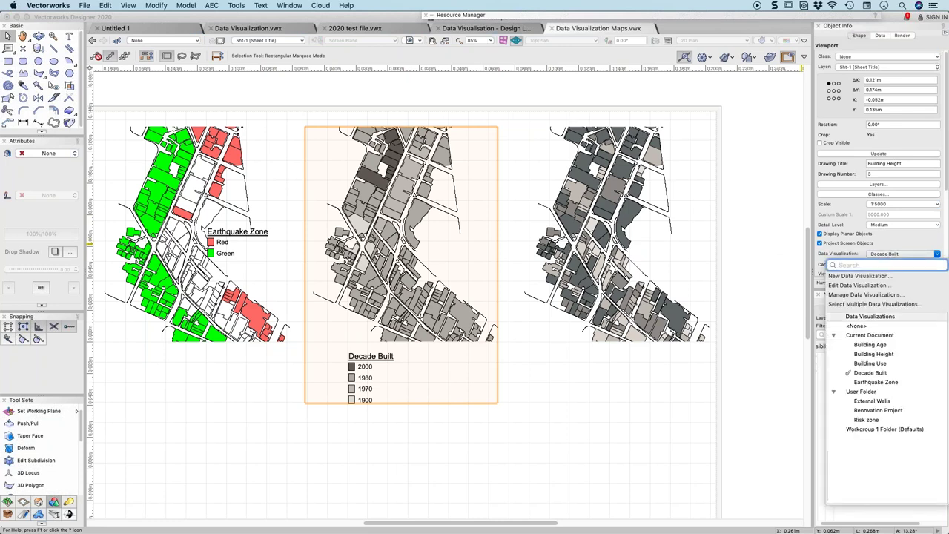
click(869, 296)
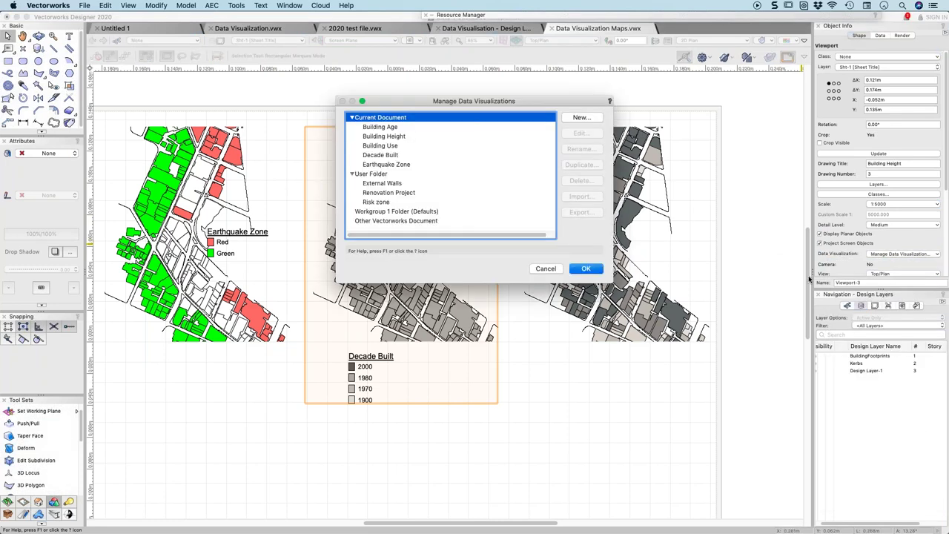
click(385, 165)
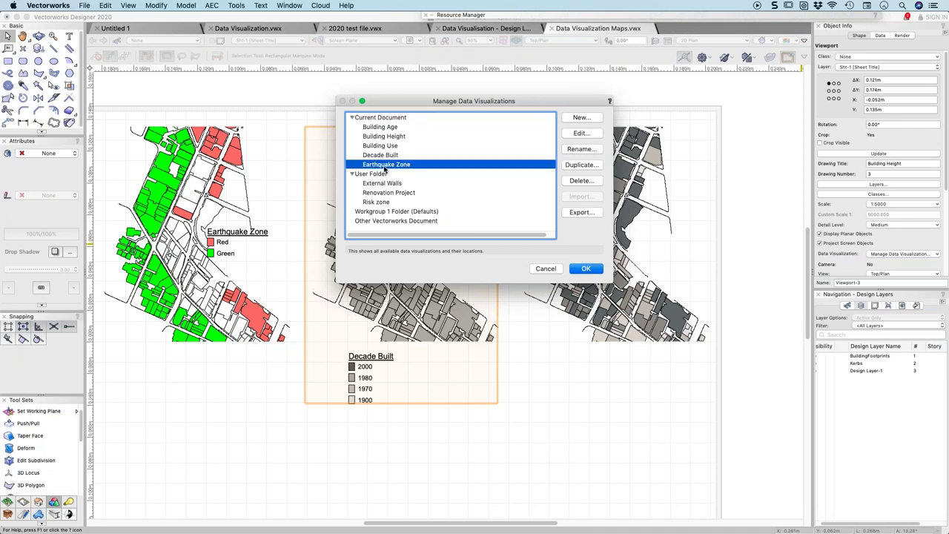
click(582, 181)
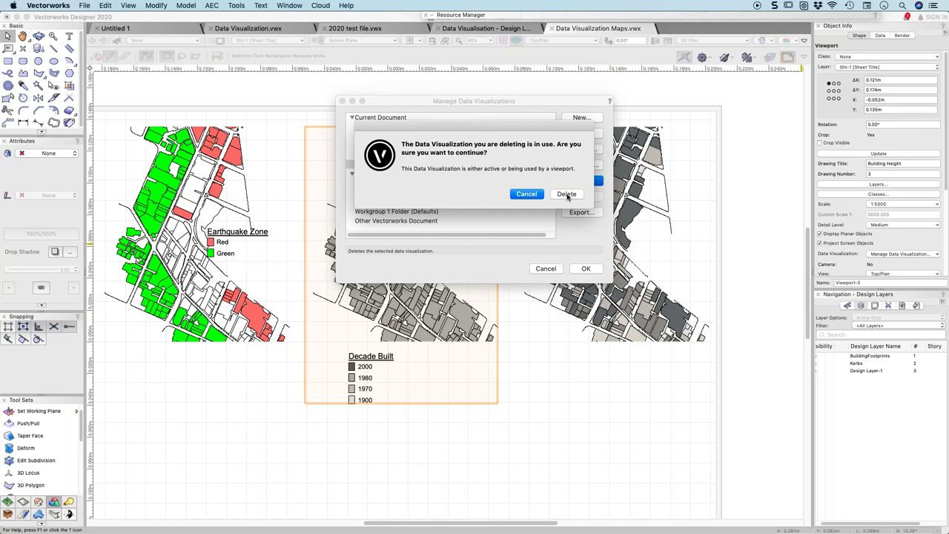
click(566, 193)
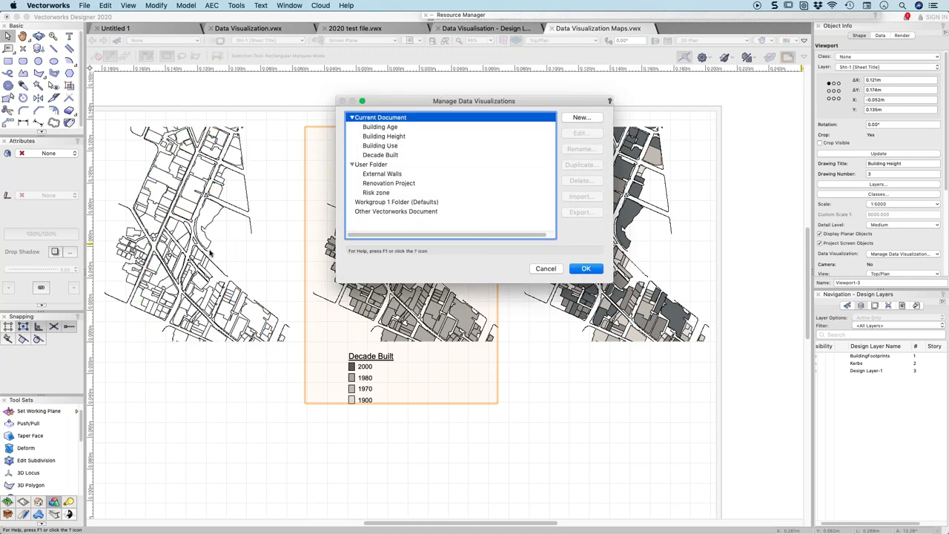
Create a new data visualization named Earthquake Zone.
click(579, 118)
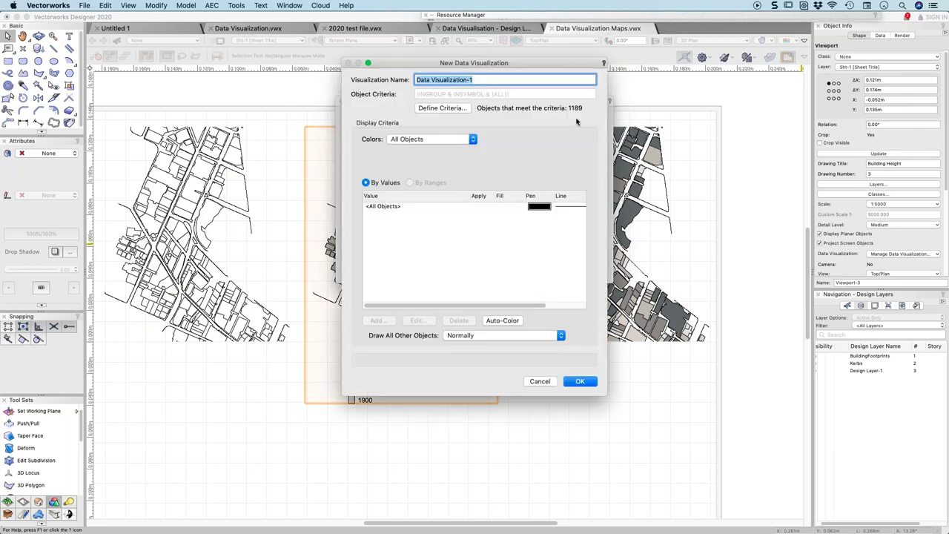
text(Earthquake)
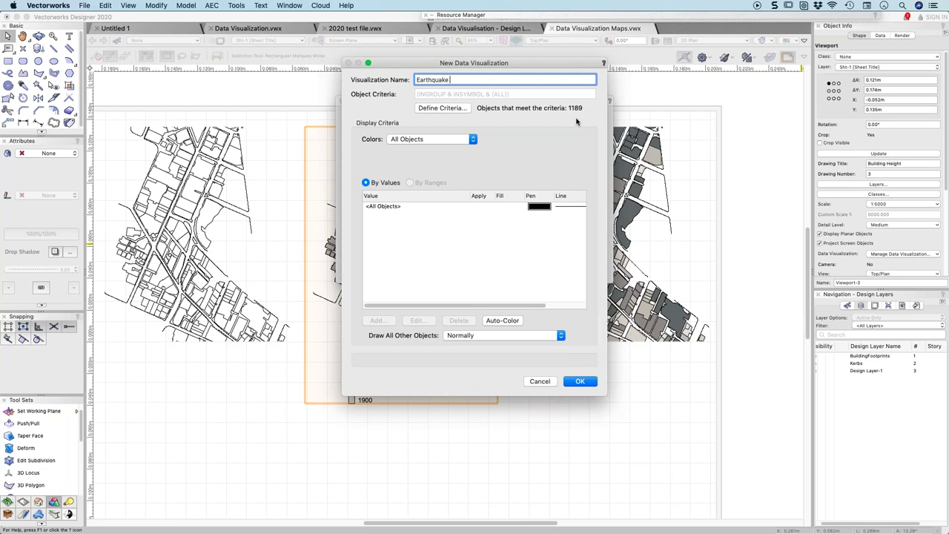
text( Zonee)
key(super+a)
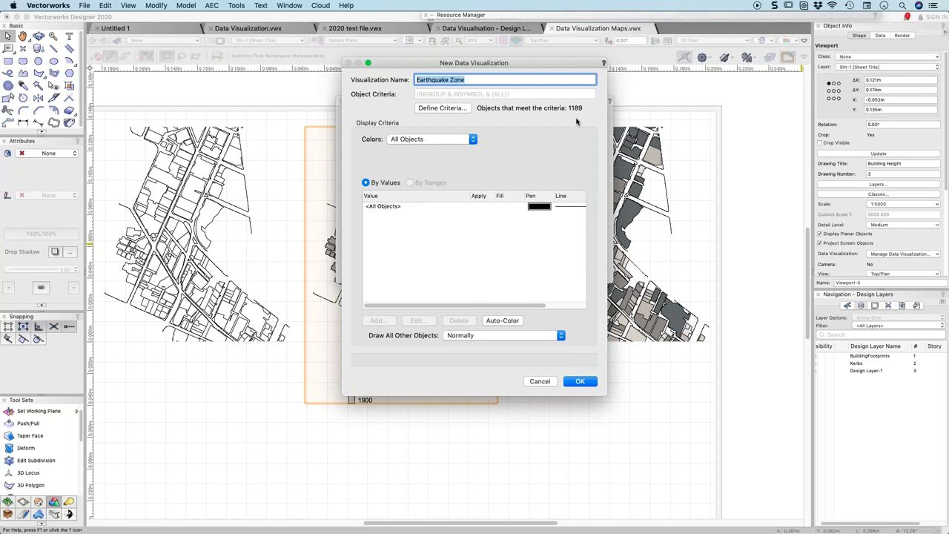
Review the object criteria choices, switch group and symbol components off and back on, and keep All Objects.
click(442, 108)
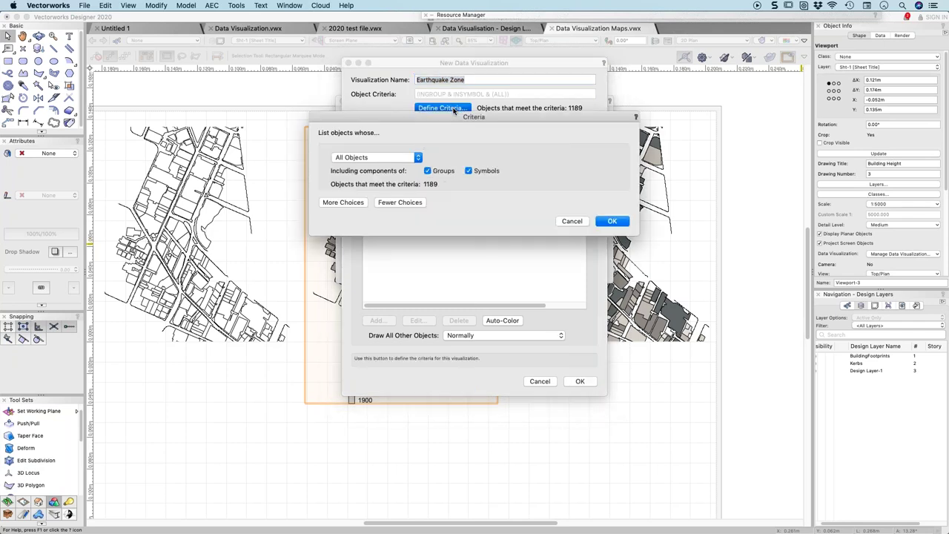
click(418, 158)
mouse_move(372, 7)
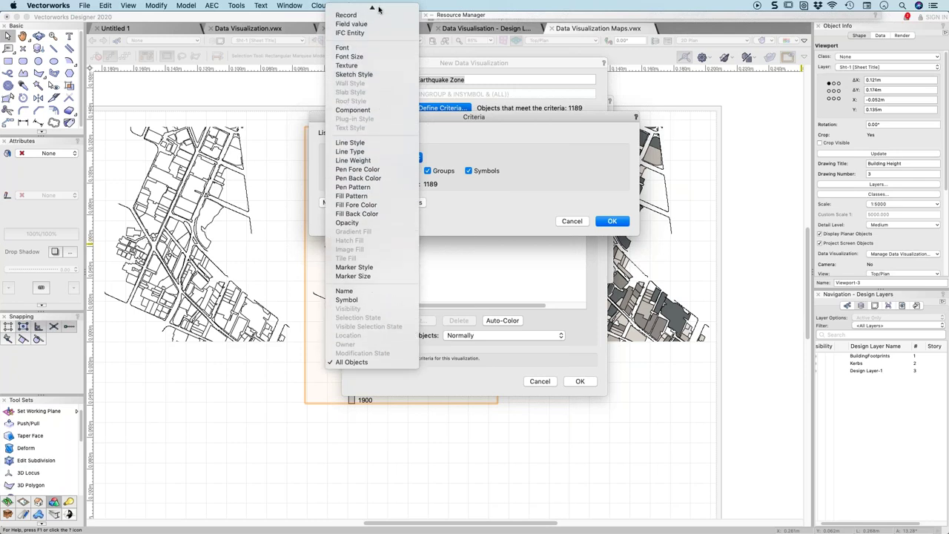
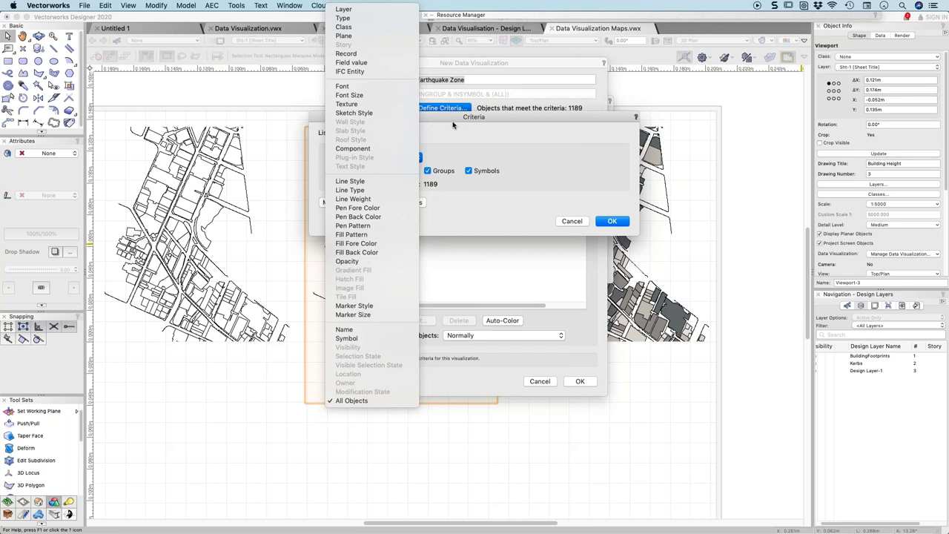
click(464, 198)
click(427, 171)
click(468, 170)
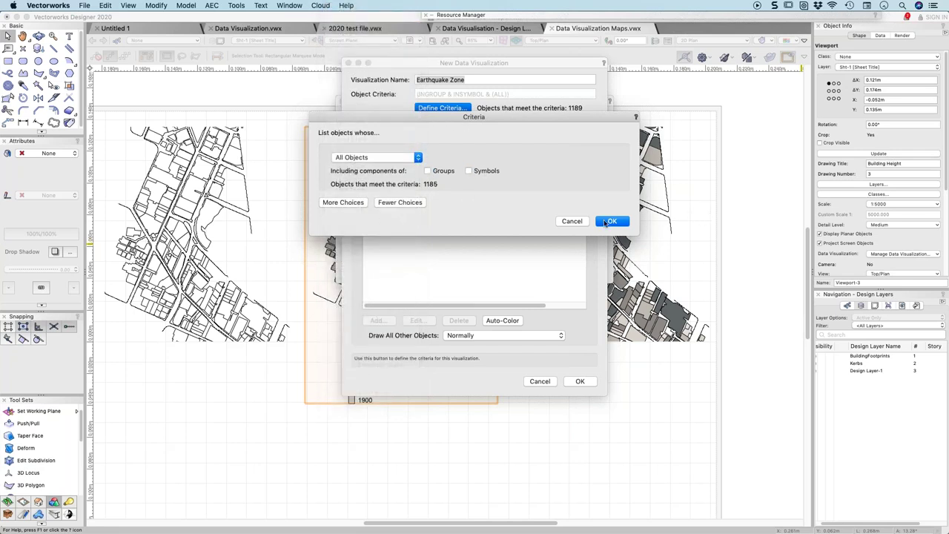
click(427, 171)
click(499, 171)
click(605, 221)
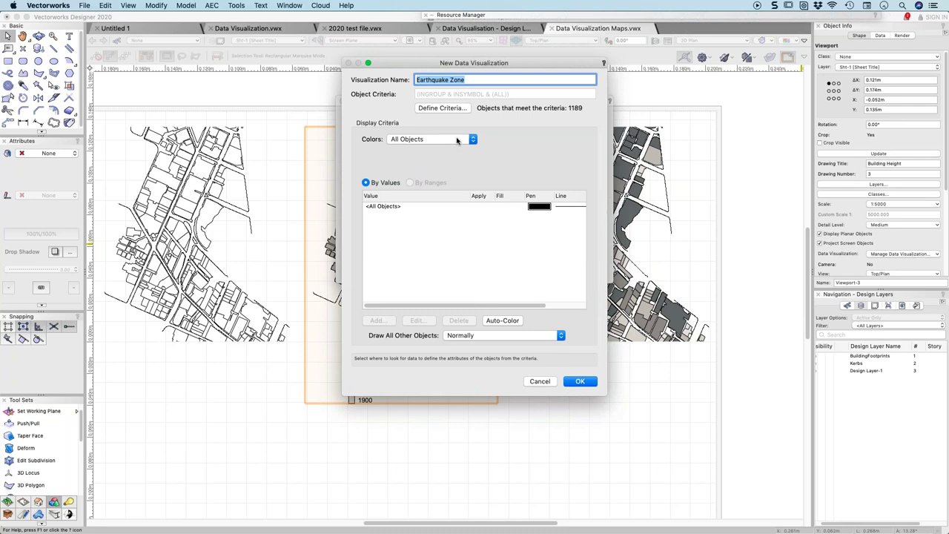
Set the visualization colors to Objects using Record, with the Zone record and its Earthquake zone field, and accept discarding the attribute overrides.
click(457, 140)
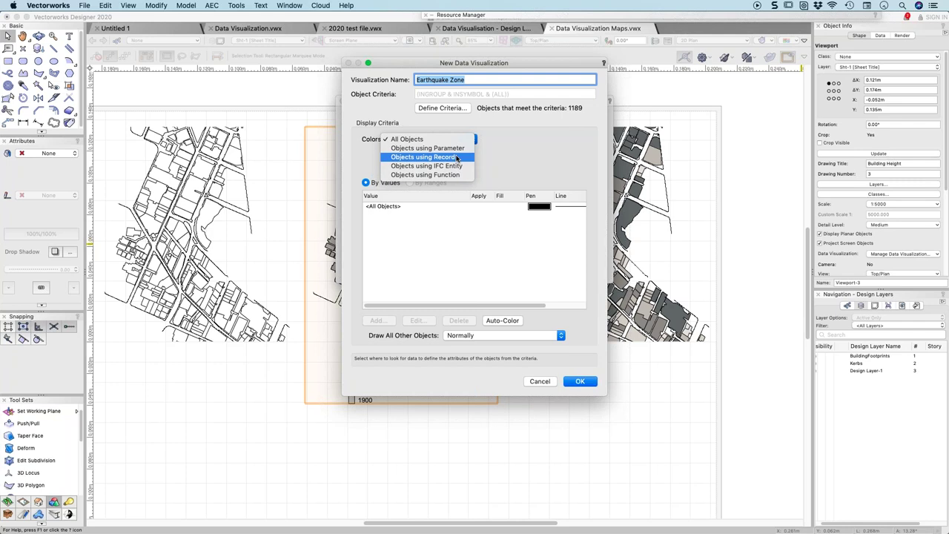
click(457, 157)
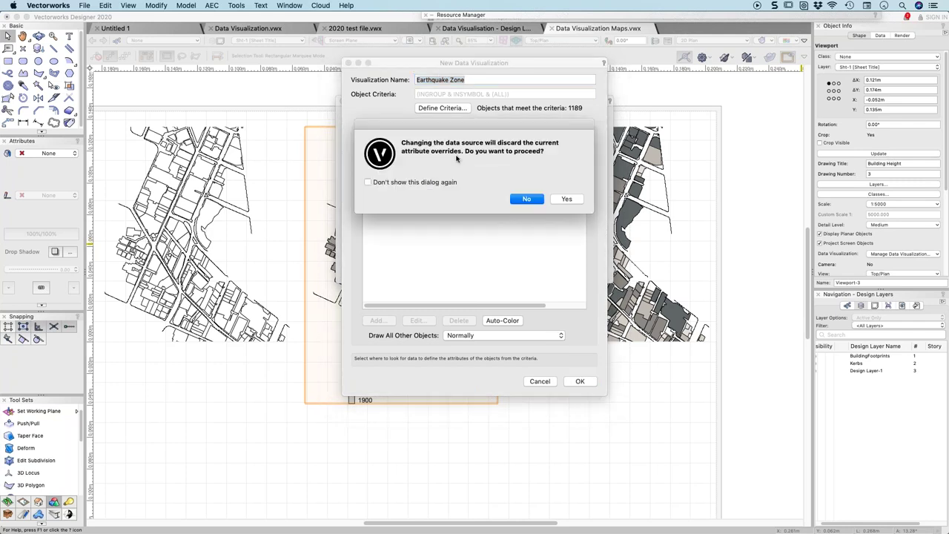
click(567, 201)
click(378, 207)
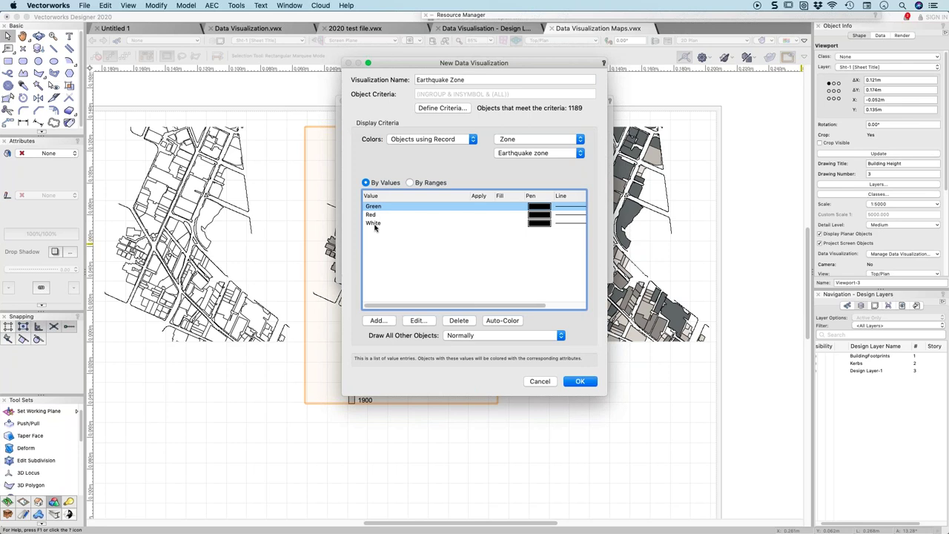
Try coloring by the elevation field of the BuildingFootprintsRec record and browse its values.
click(531, 140)
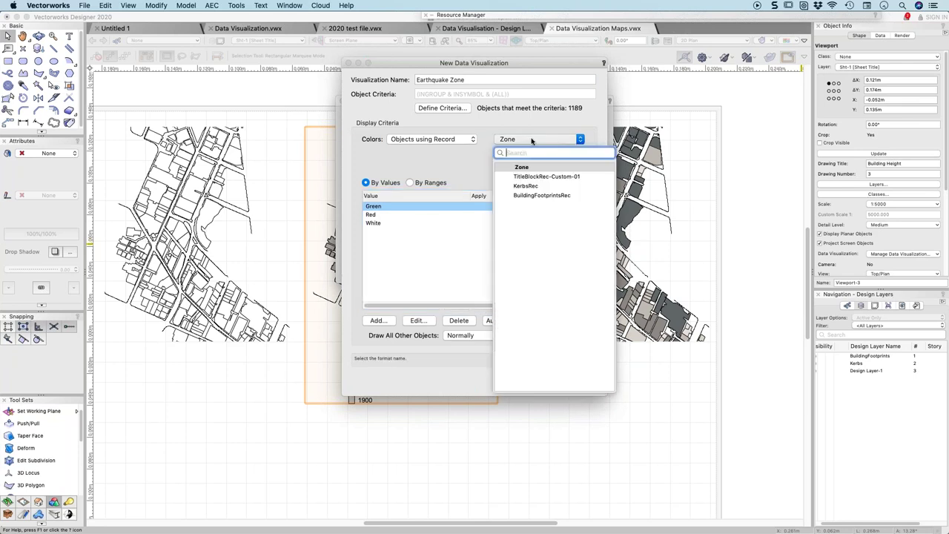
click(521, 196)
click(560, 199)
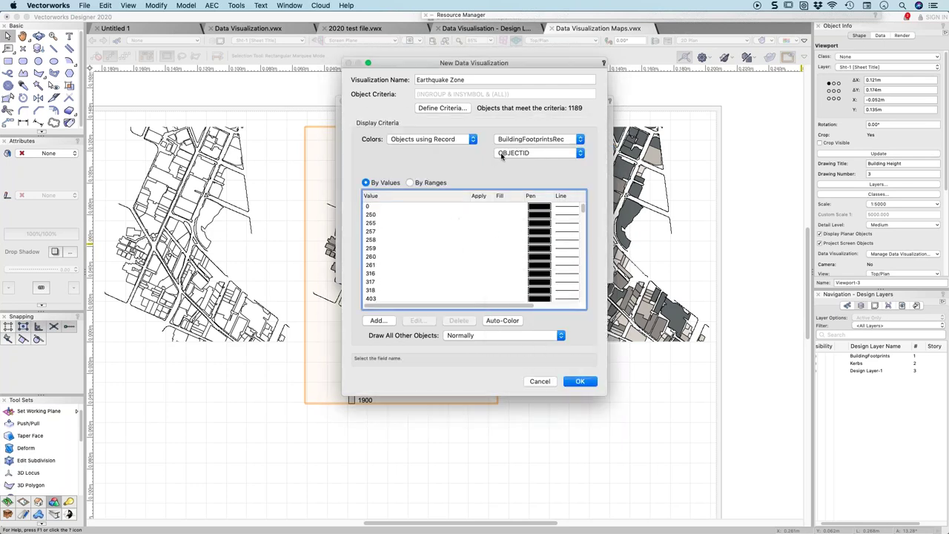
click(502, 154)
click(507, 192)
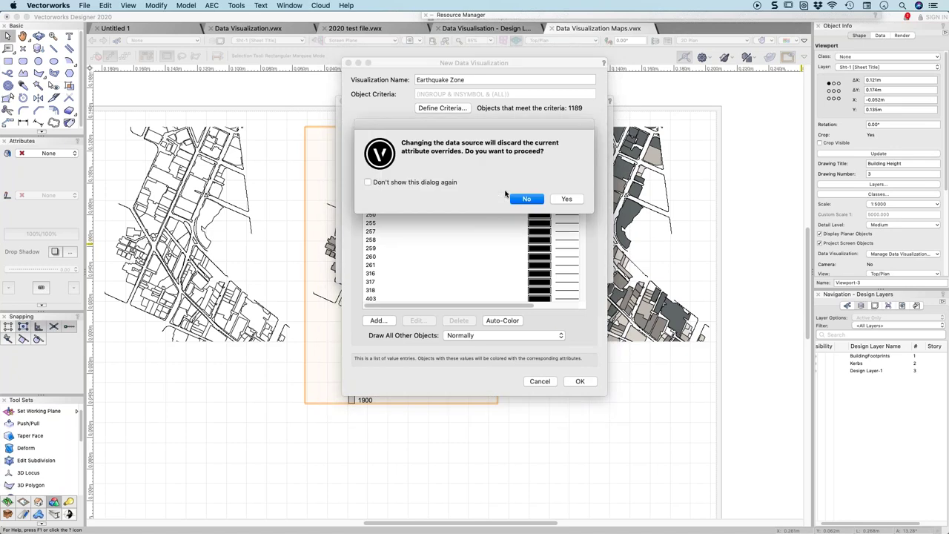
click(569, 199)
scroll(553, 231, down, 10)
scroll(553, 230, up, 10)
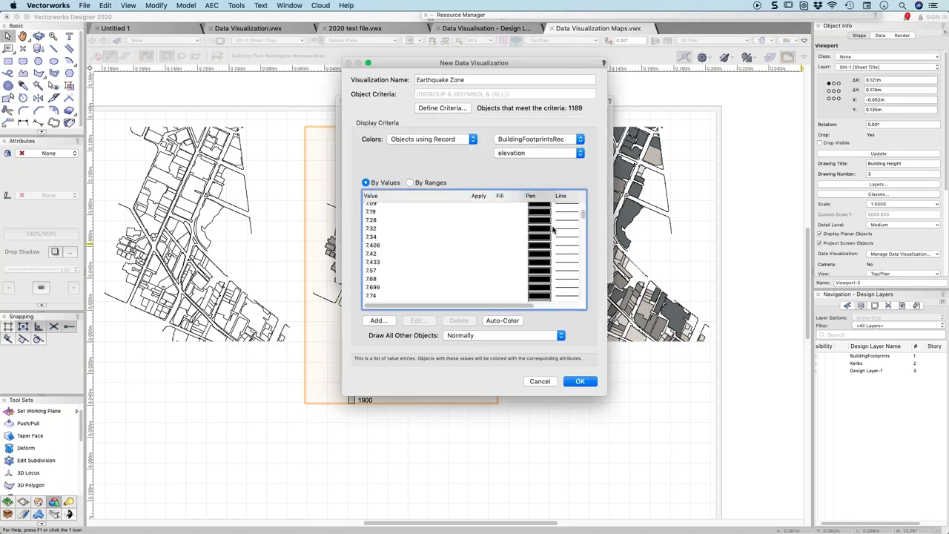
Check the other BuildingFootprintsRec fields and switch the color source back to the Zone record.
click(528, 152)
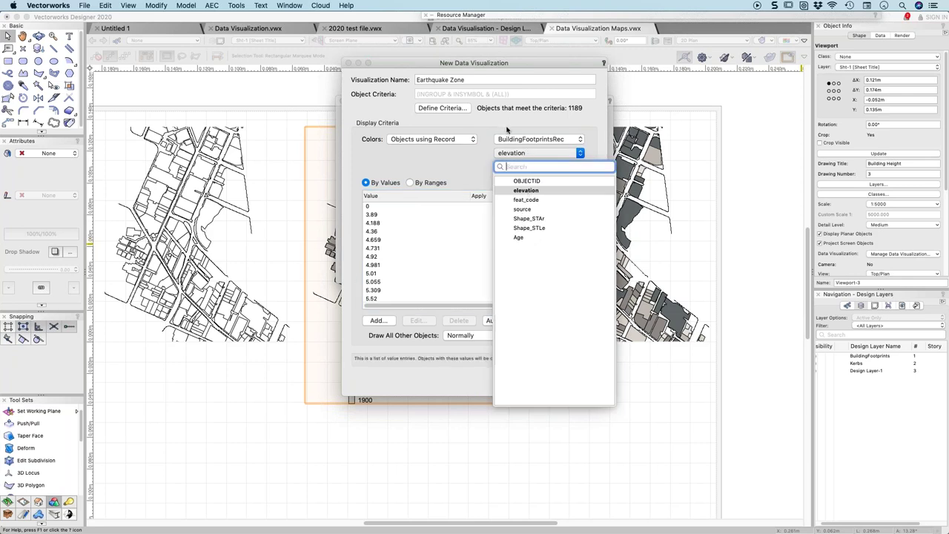
click(507, 143)
click(507, 143)
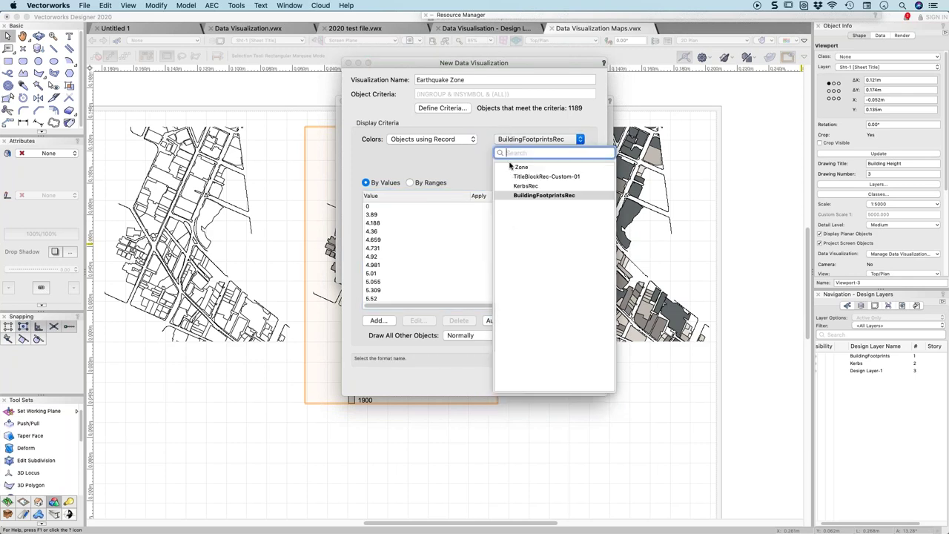
click(509, 166)
click(566, 199)
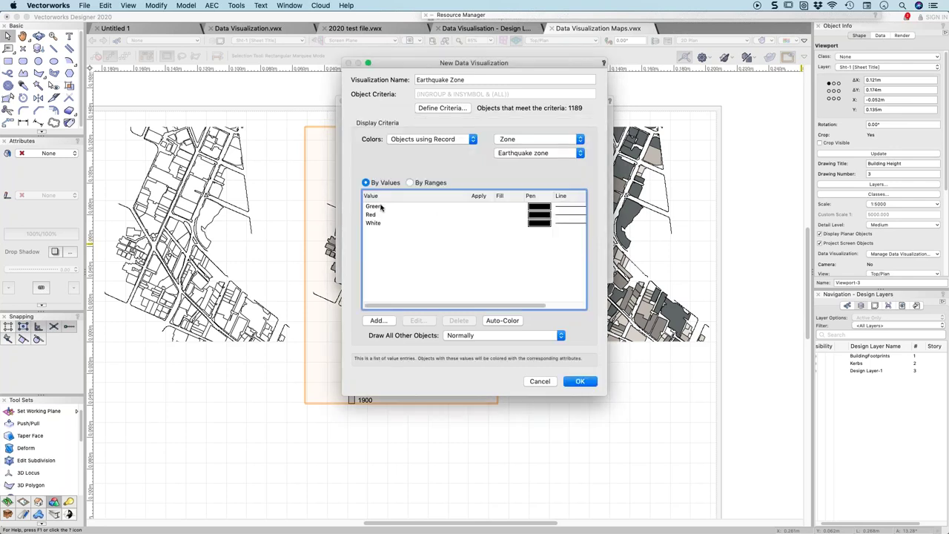
Apply attributes to the Green zone value with a solid green fill.
double_click(377, 209)
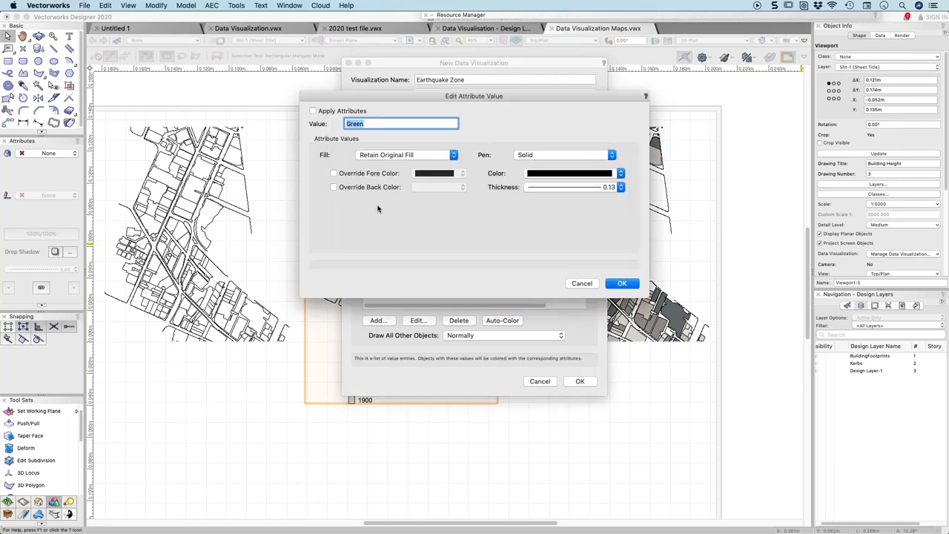
click(334, 112)
click(333, 111)
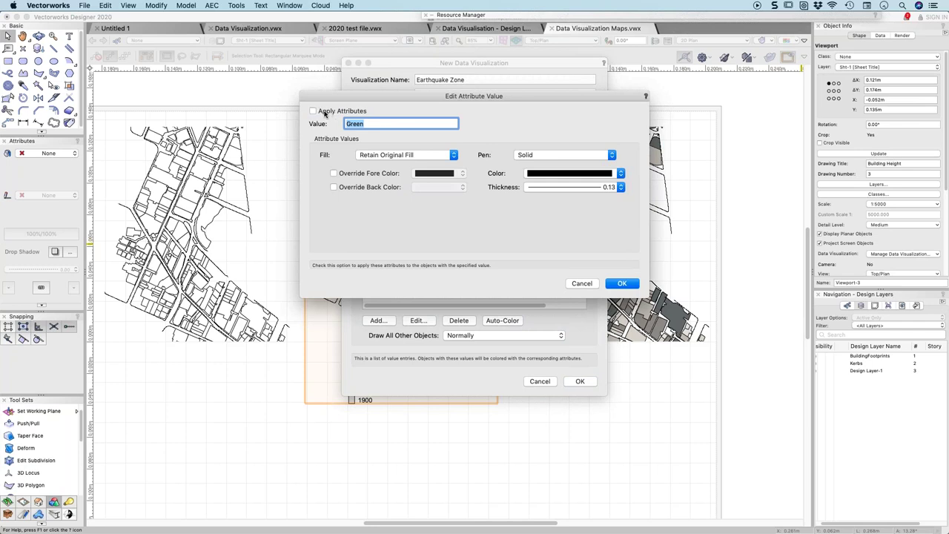
click(324, 112)
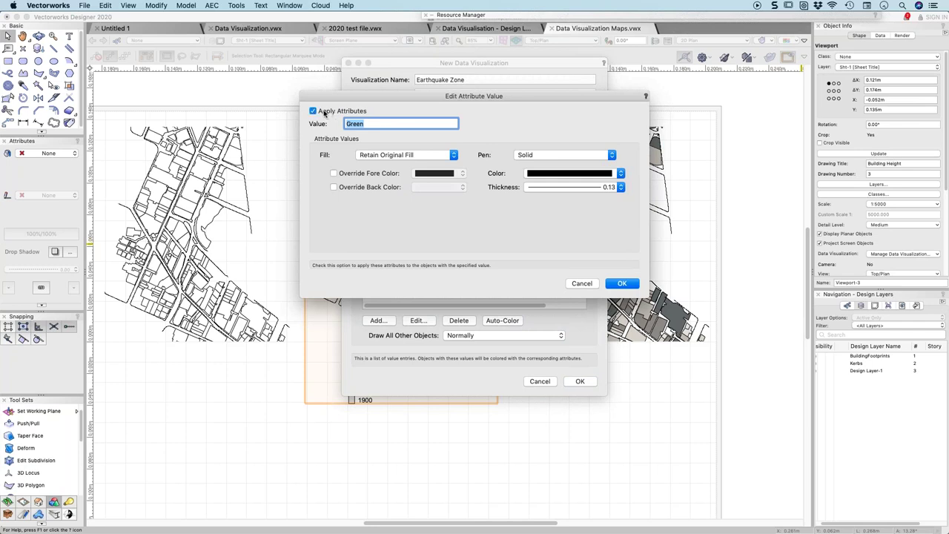
click(397, 157)
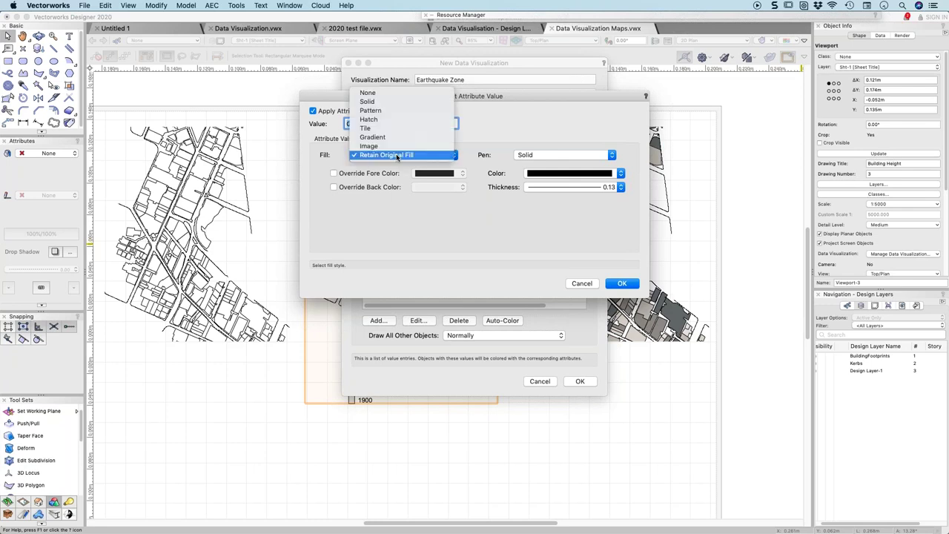
click(384, 103)
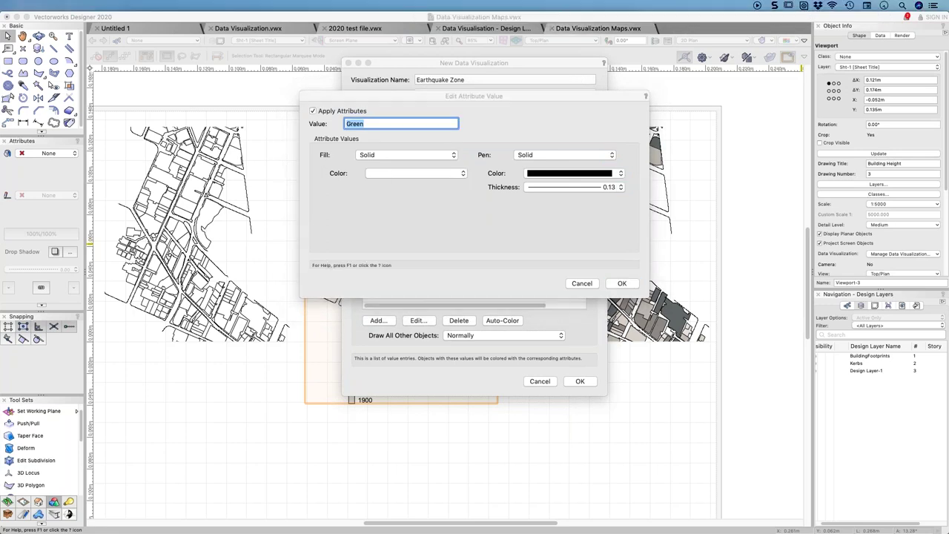
click(391, 177)
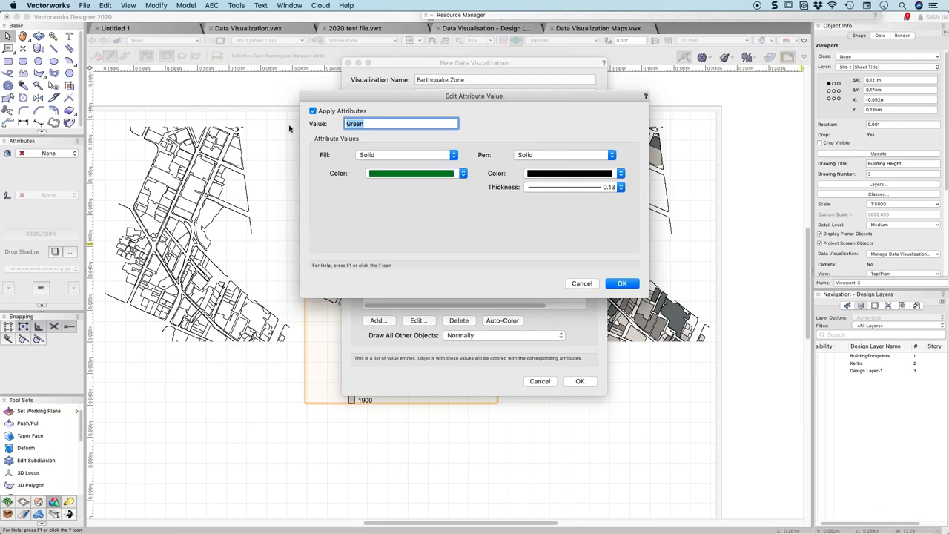
click(622, 283)
Apply attributes to the Red zone value with a solid red fill and a 0.70 pen thickness.
click(379, 215)
double_click(379, 216)
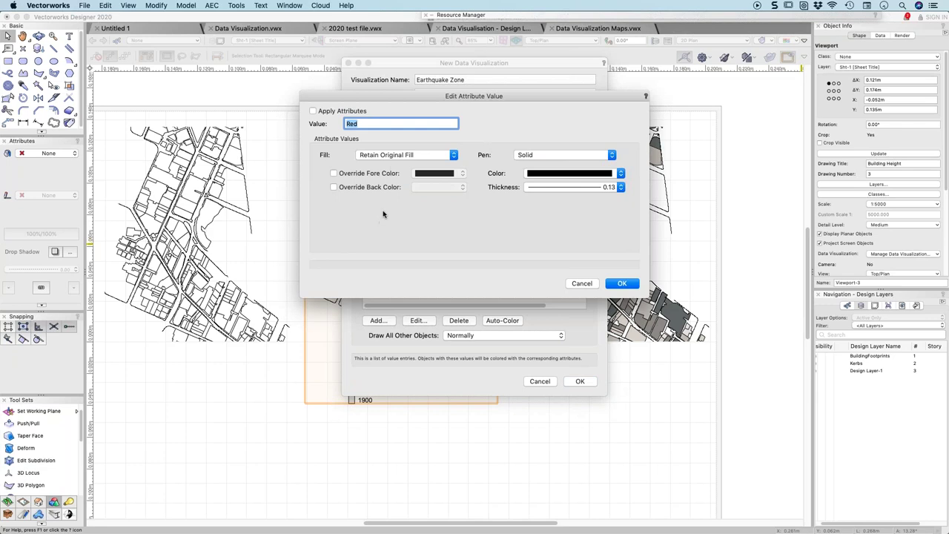
click(312, 110)
click(373, 157)
key(Escape)
click(423, 154)
click(430, 173)
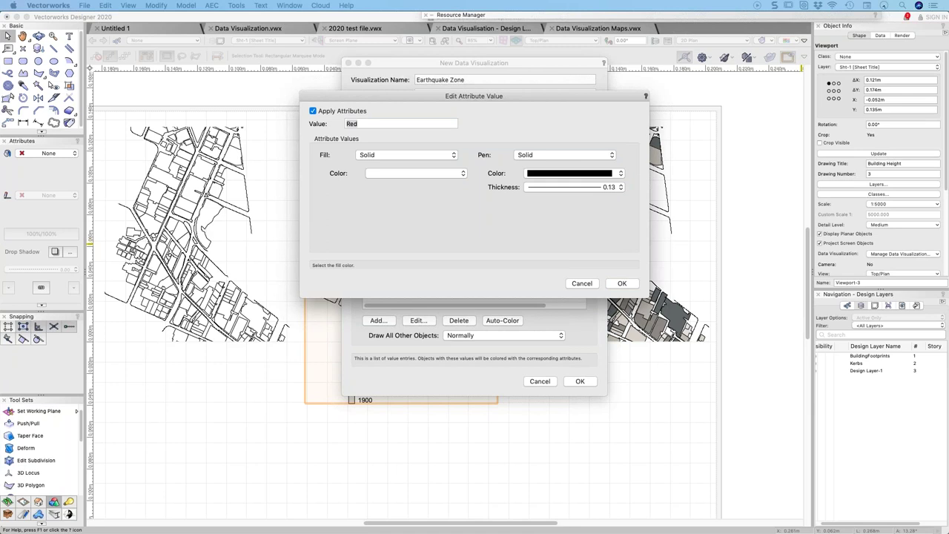
click(541, 186)
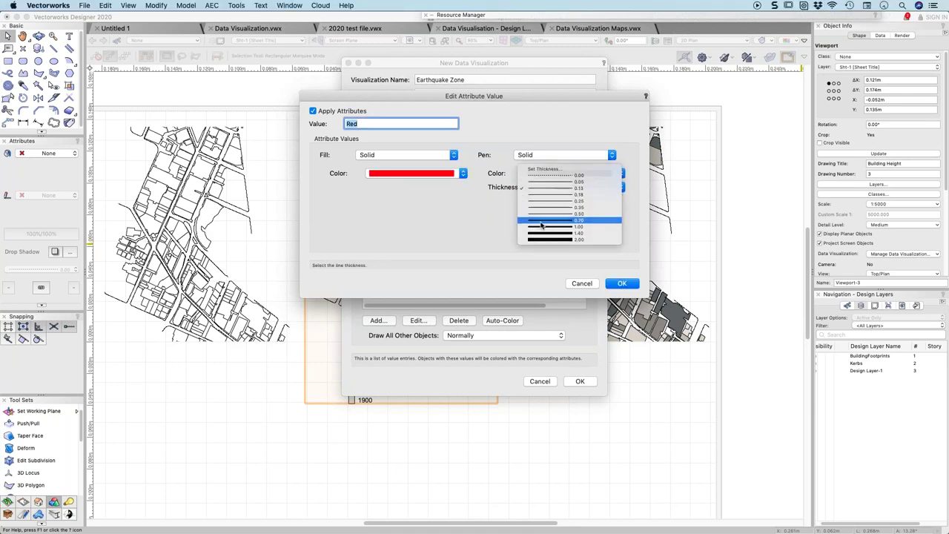
click(541, 221)
click(630, 284)
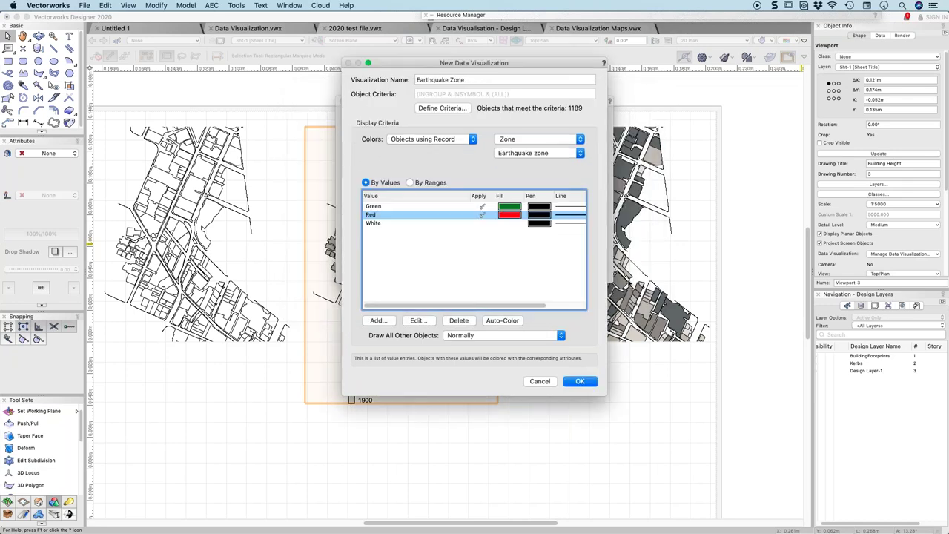
Apply attributes to the White zone value with a solid white fill.
click(377, 222)
double_click(376, 222)
click(312, 110)
click(387, 155)
click(377, 103)
click(435, 175)
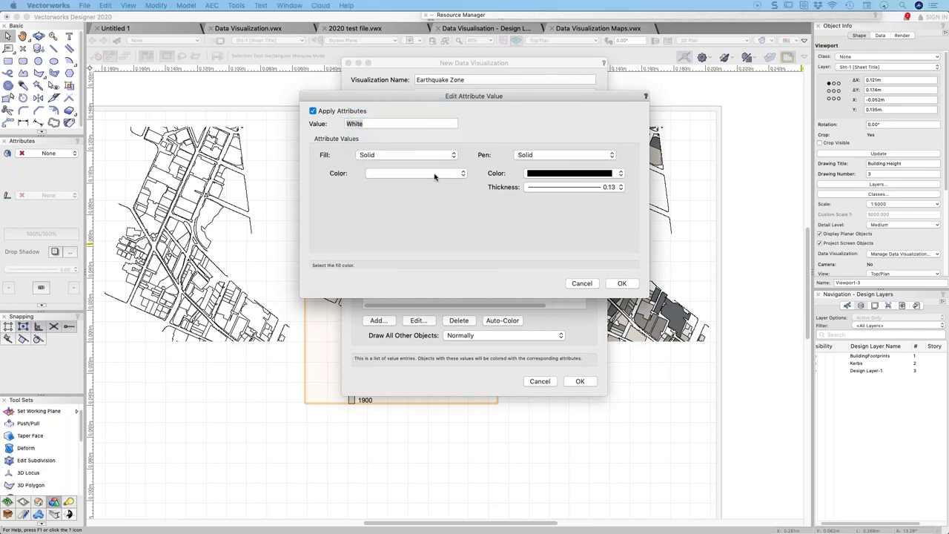
click(627, 285)
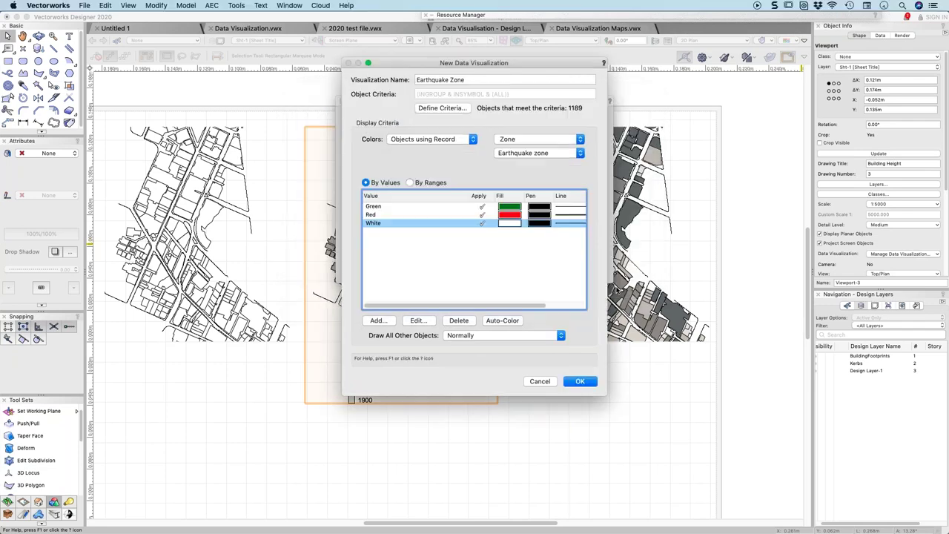
Give the White zone value a blue pen with a thickness of 0.70.
click(540, 214)
double_click(534, 222)
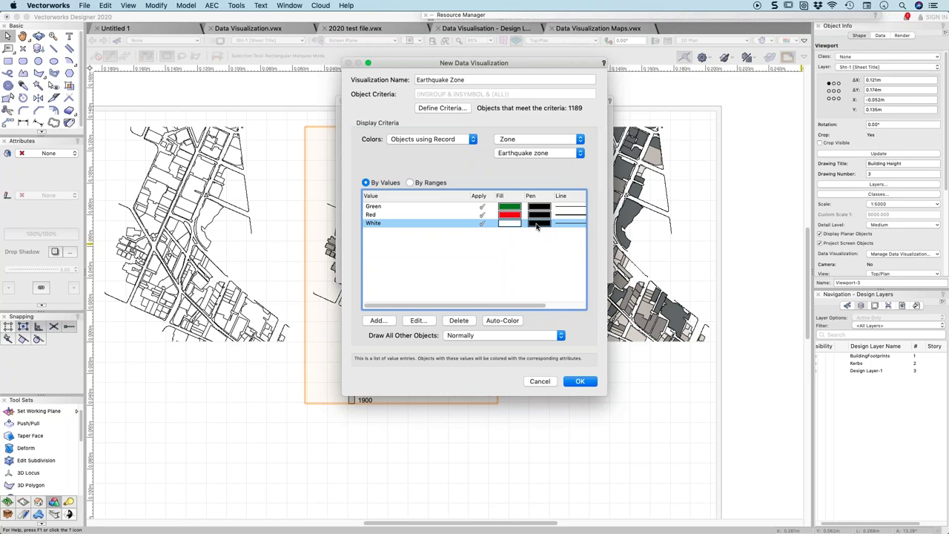
click(556, 188)
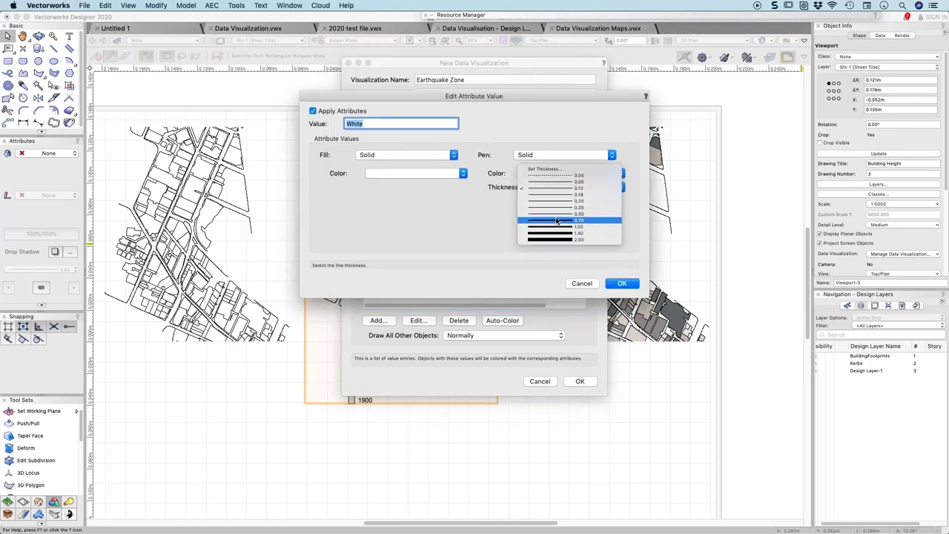
click(556, 221)
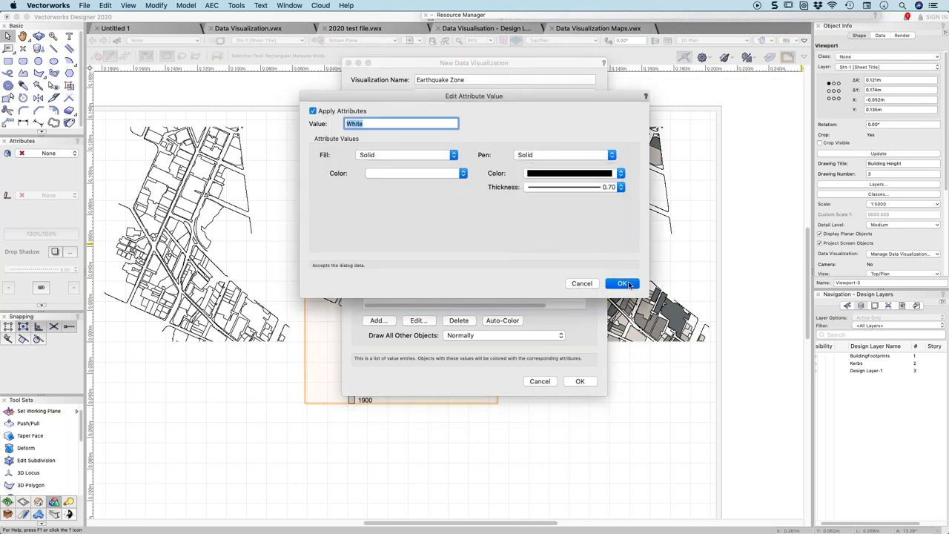
click(591, 174)
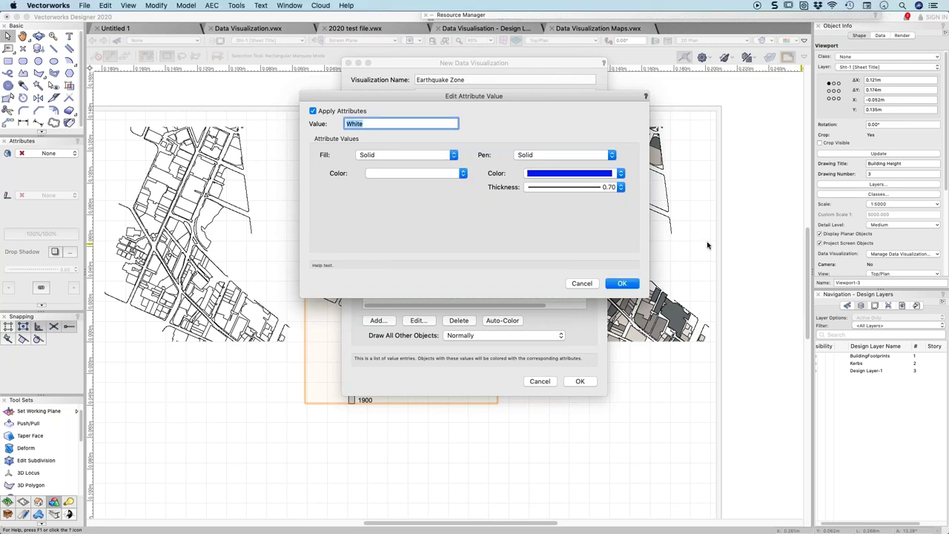
click(622, 283)
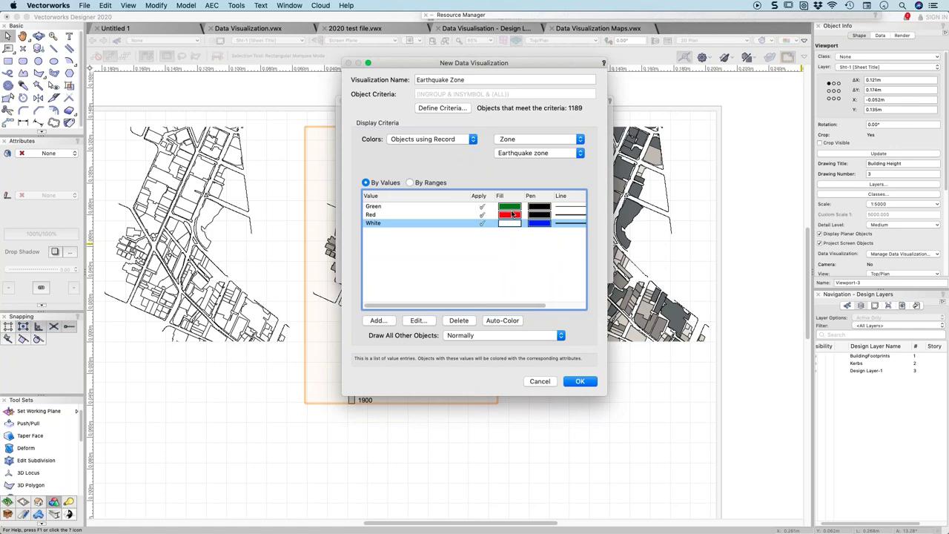
Turn off applying attributes for the Green value and save the Earthquake Zone visualization.
click(483, 208)
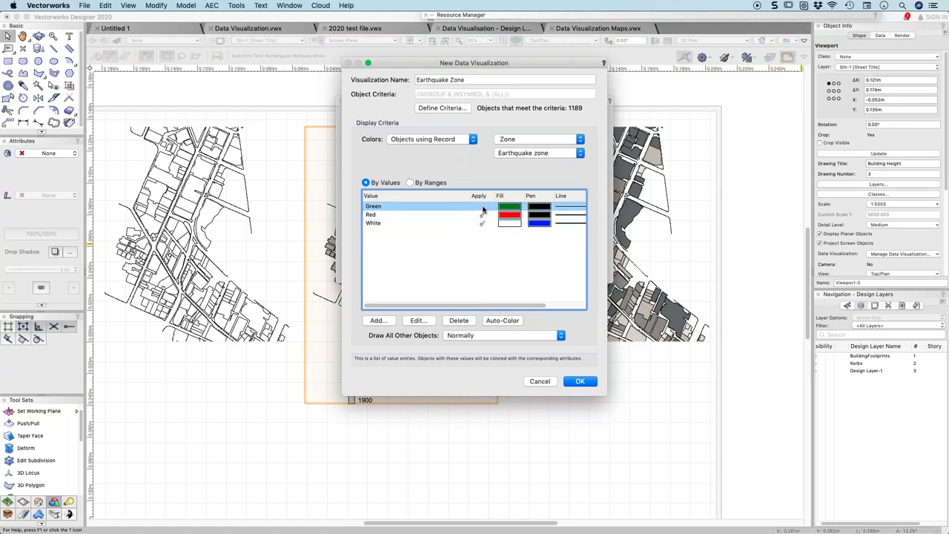
click(574, 383)
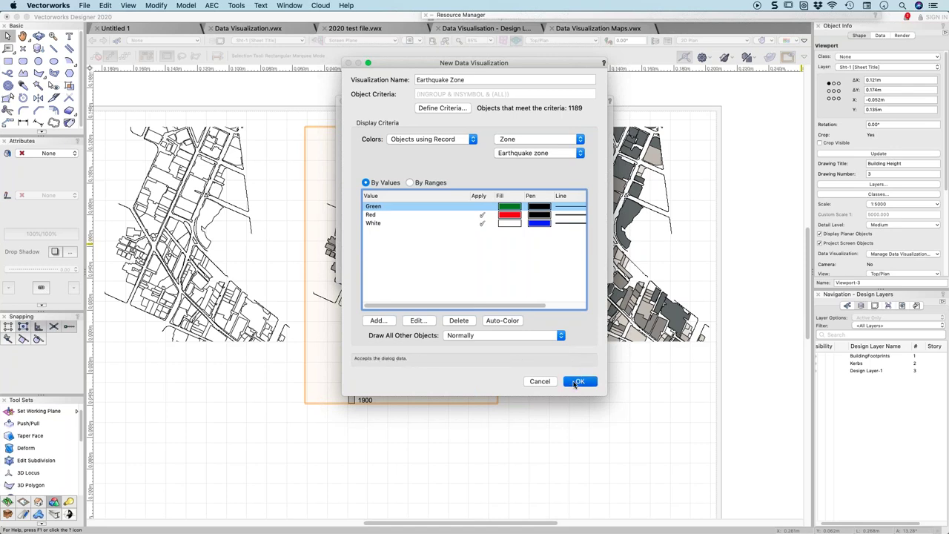
click(587, 268)
Assign the Earthquake Zone data visualization to the uncolored Earthquake Zones viewport.
click(155, 275)
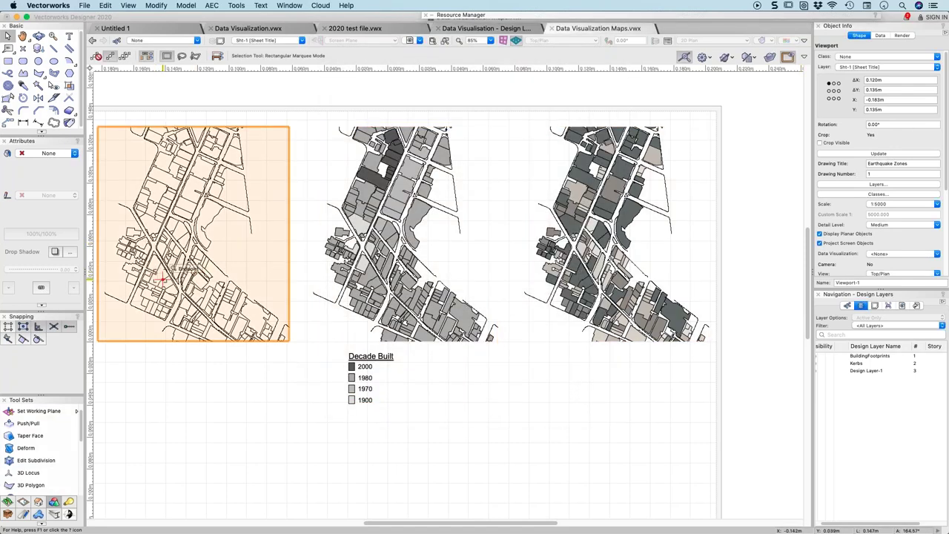
click(883, 253)
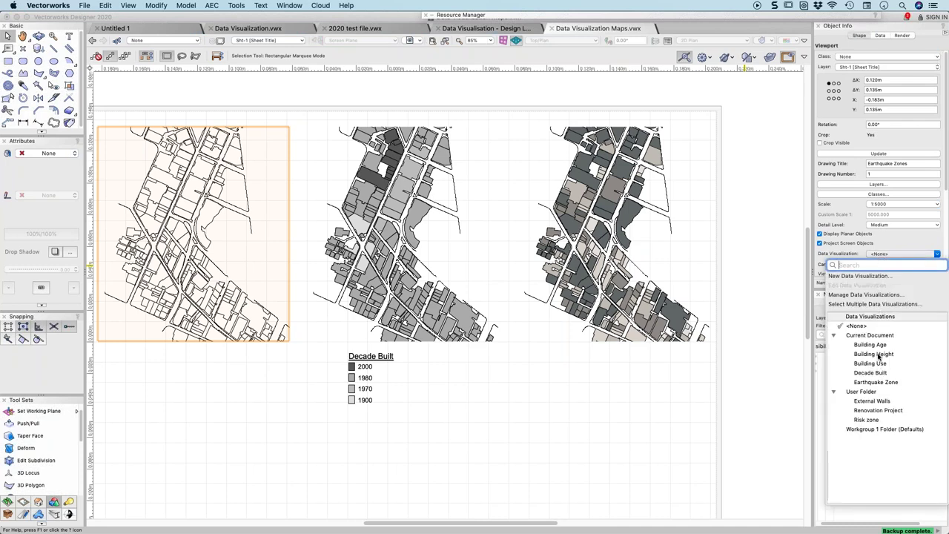
click(876, 383)
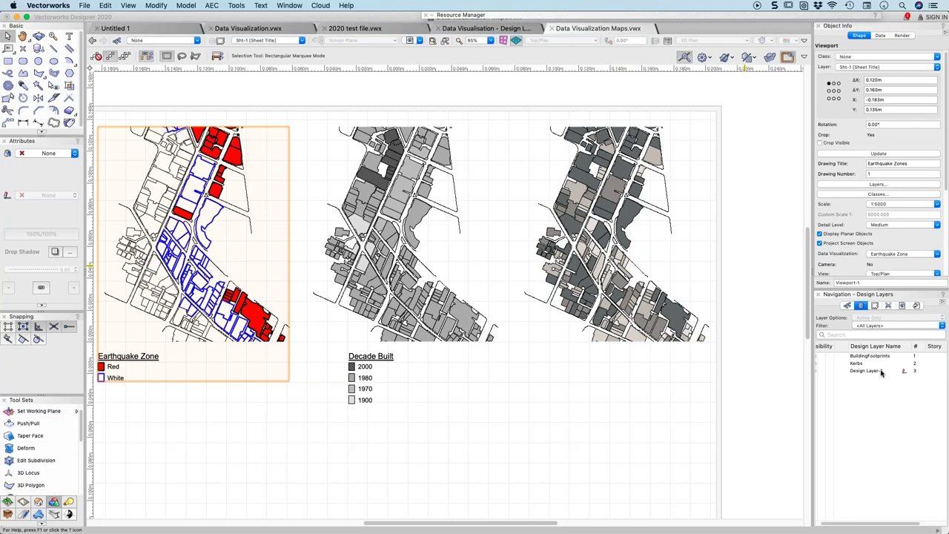
Edit the Earthquake Zone visualization so the Green value's attributes are applied again, and save it.
click(883, 256)
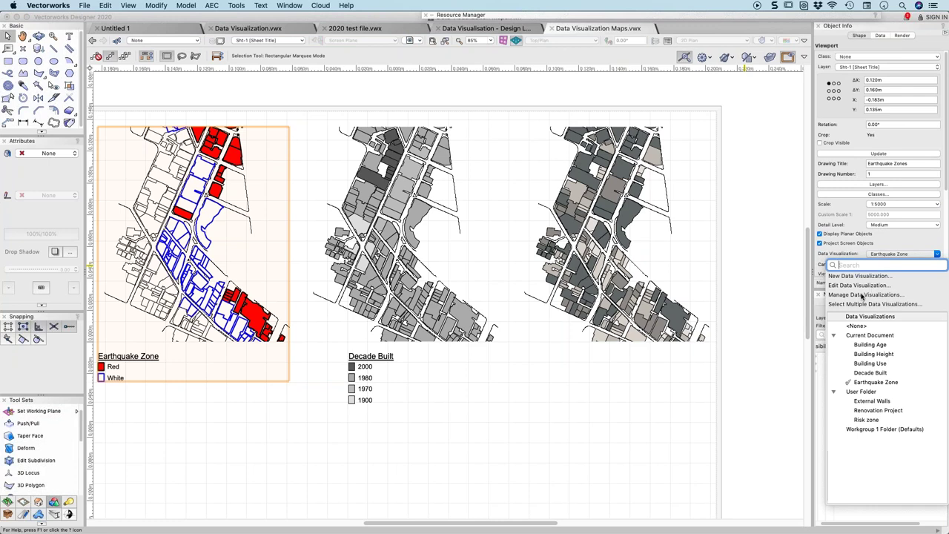
click(860, 295)
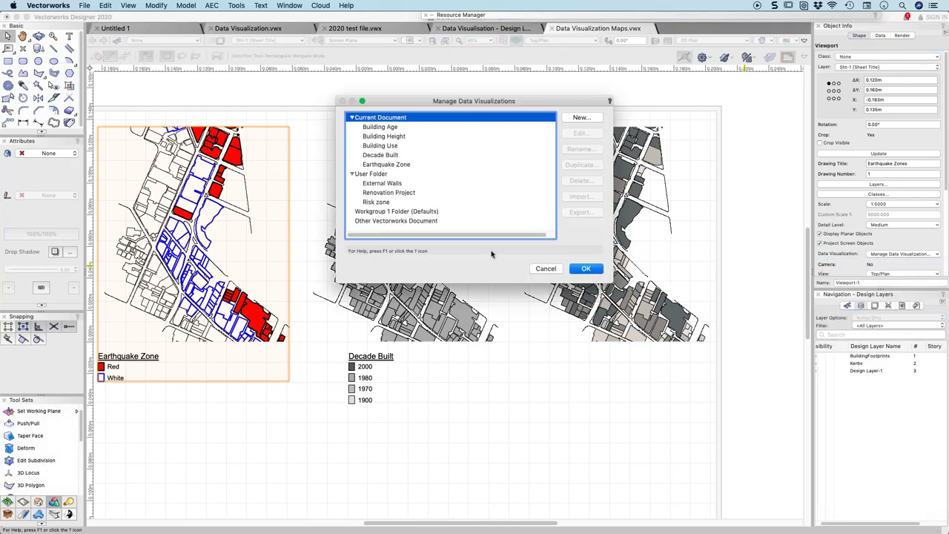
click(385, 165)
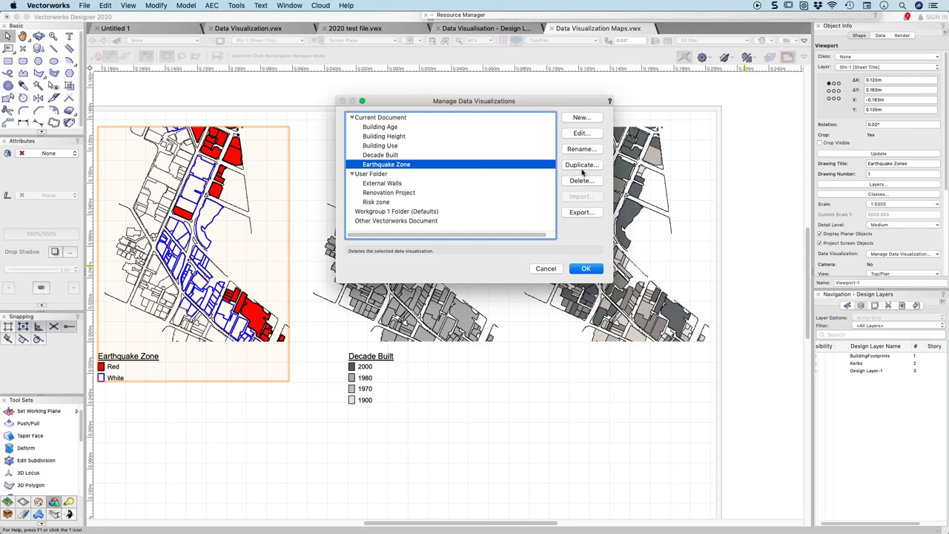
click(582, 134)
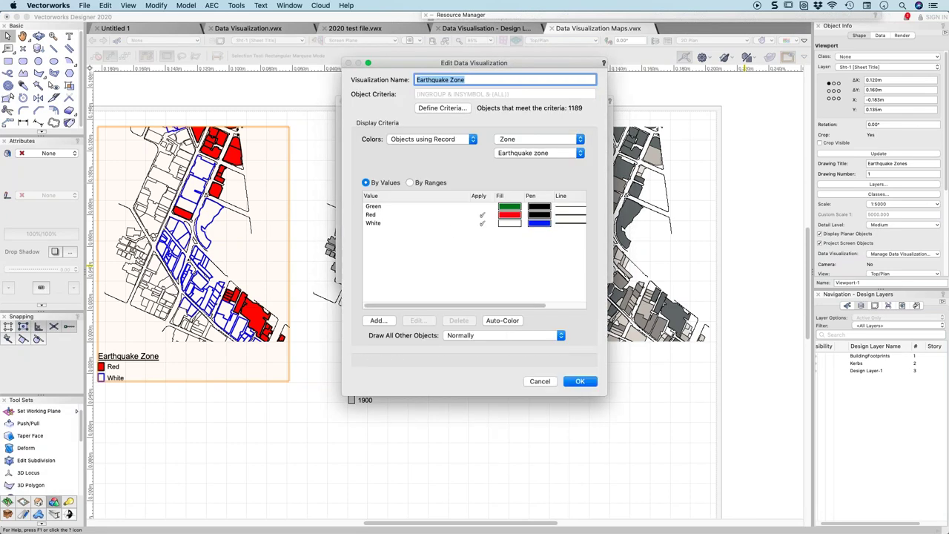
click(486, 207)
click(579, 382)
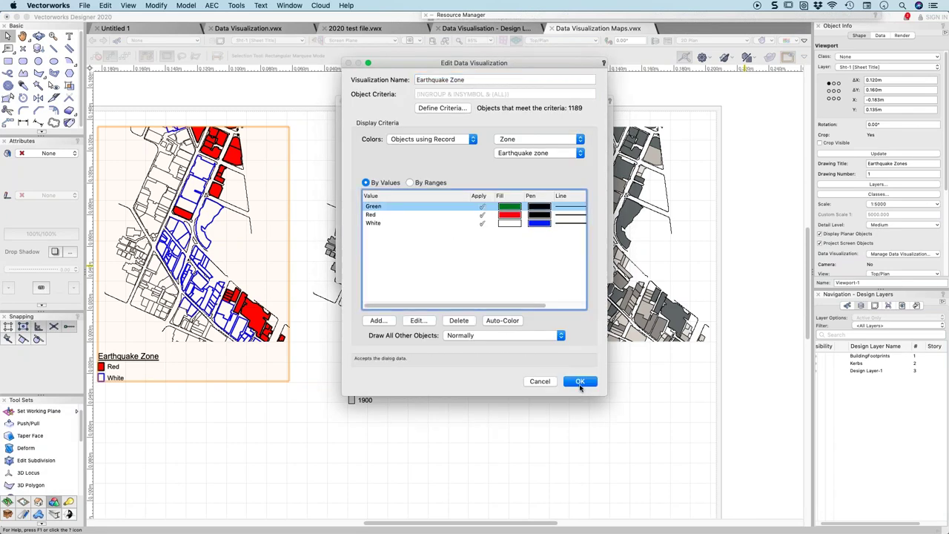
click(583, 270)
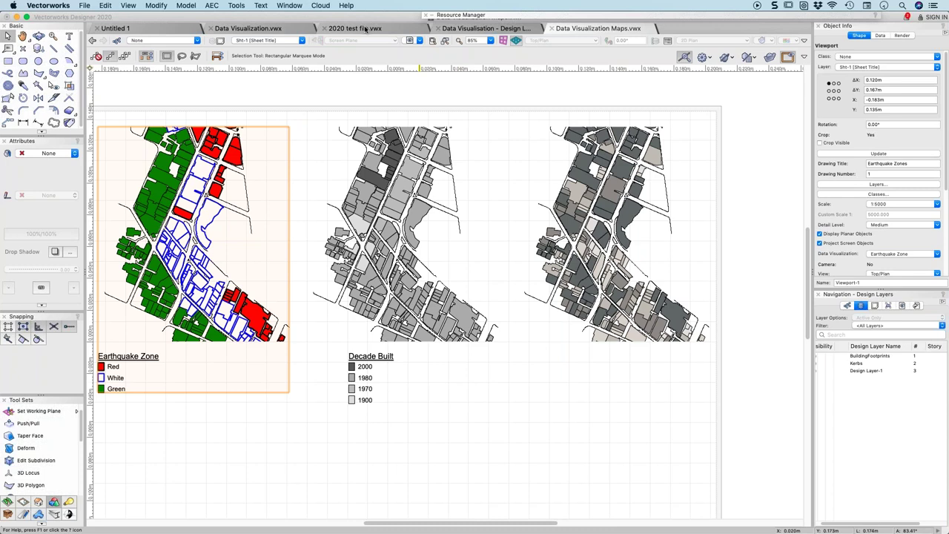
Switch to the Data Visualization.vwx file, close the Brace Object Report worksheet and clear the selection.
click(234, 28)
scroll(392, 282, down, 5)
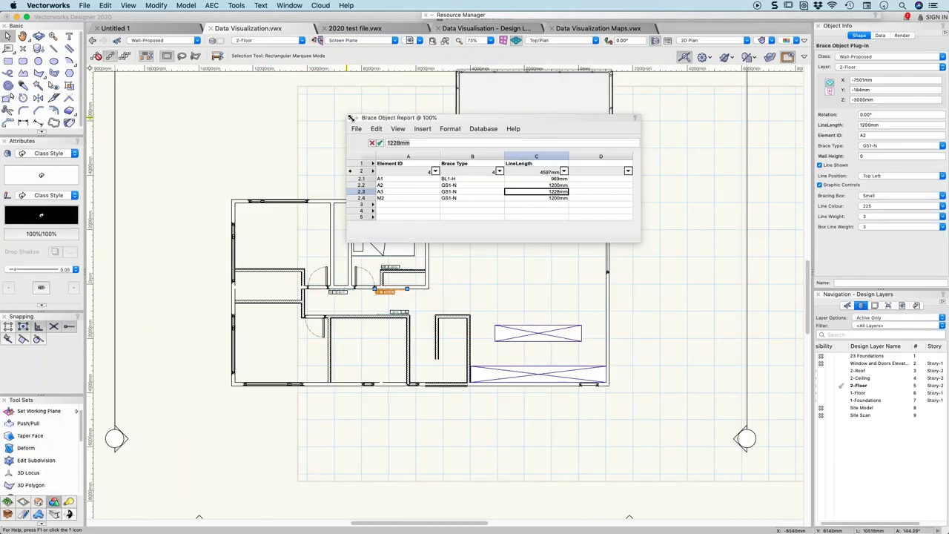
click(351, 118)
click(578, 283)
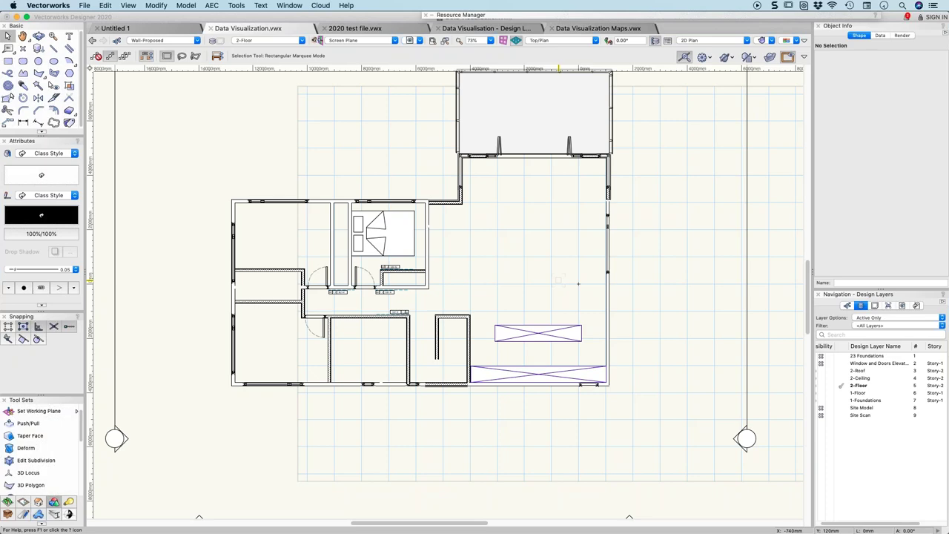
Make 1-Floor the active layer, select the short vertical internal wall near the entry, and view the floor in Right Isometric.
key(super+shift+Down)
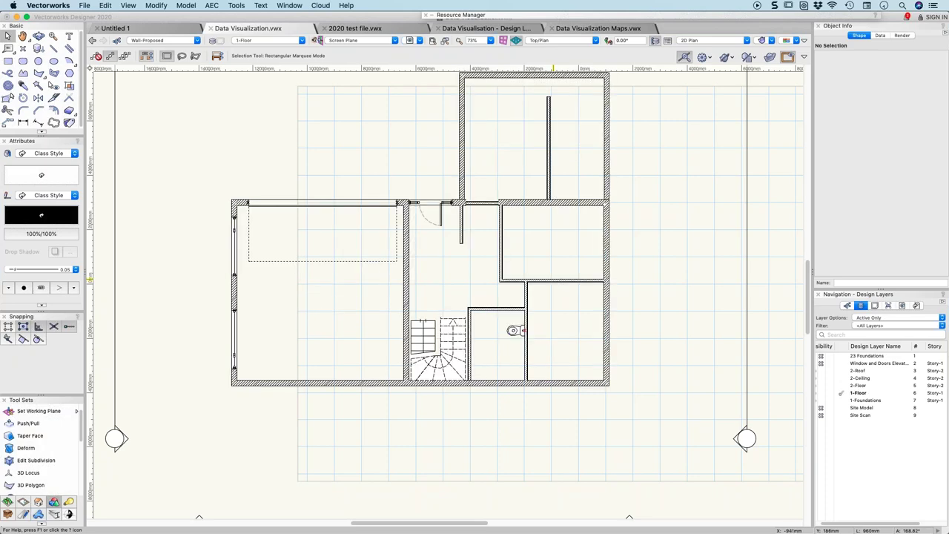
middle_drag(579, 282, 500, 295)
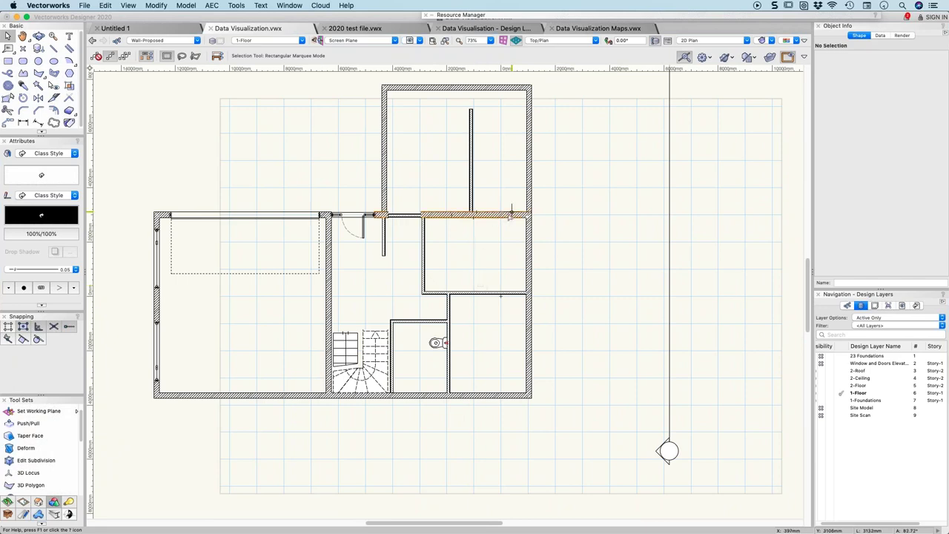
scroll(508, 215, up, 1)
scroll(508, 215, up, 2)
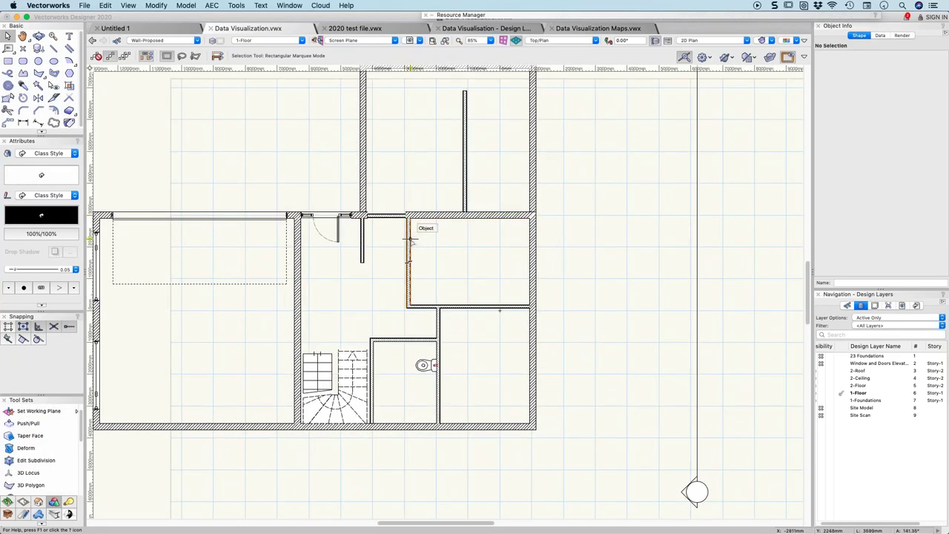
click(409, 240)
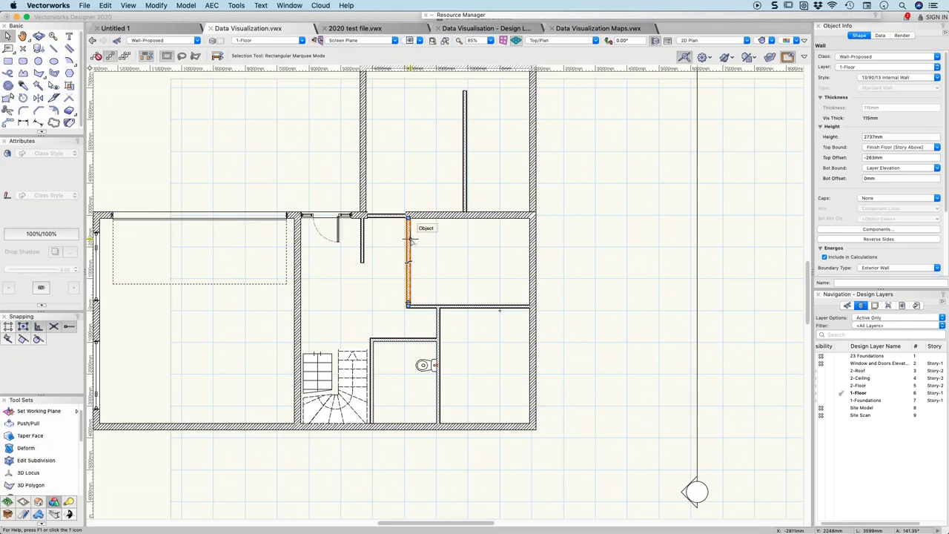
key(KP_3)
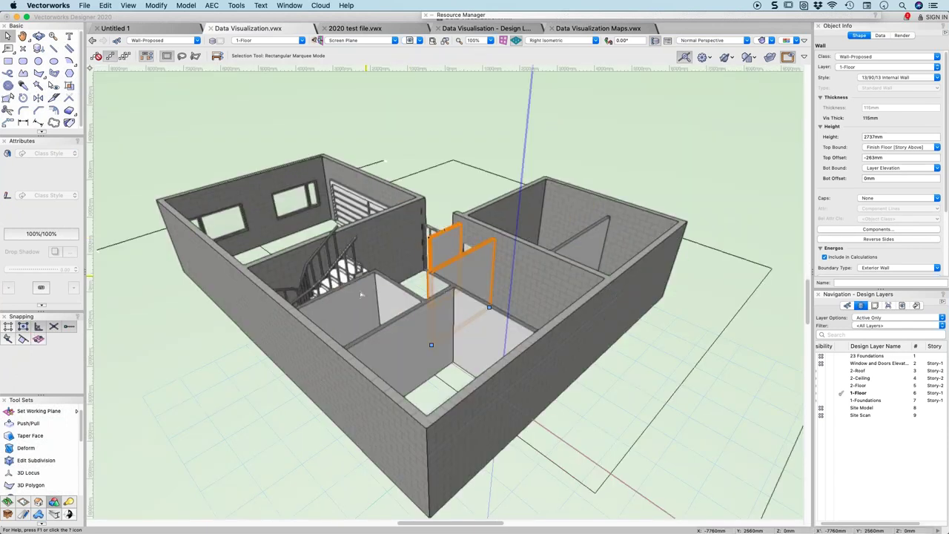
Apply the document's Renovation Project data visualization to the walls and make 2-Floor the active layer.
shift+click(400, 334)
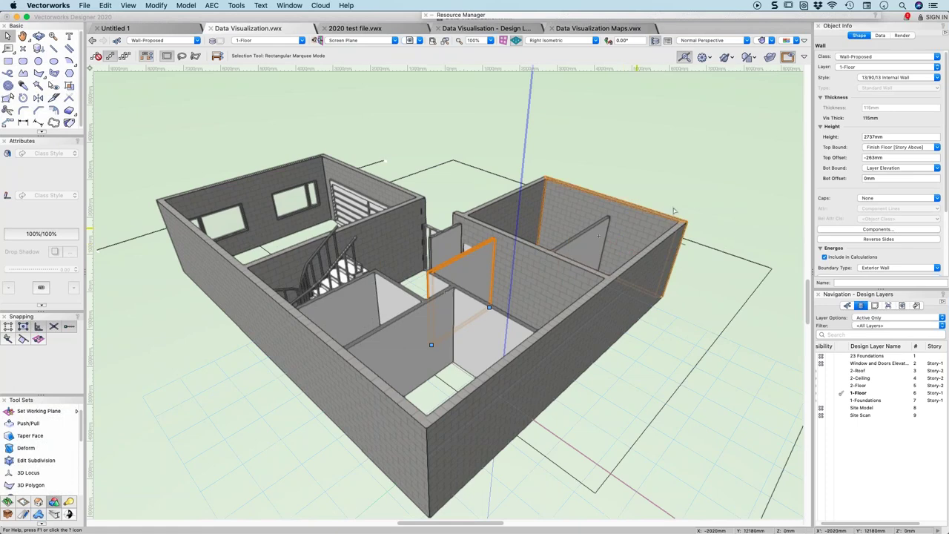
click(795, 42)
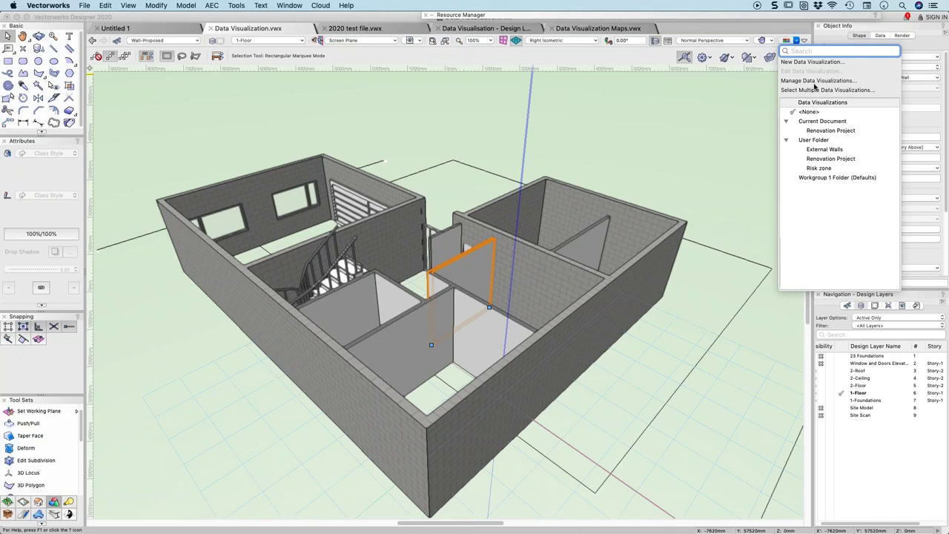
click(825, 132)
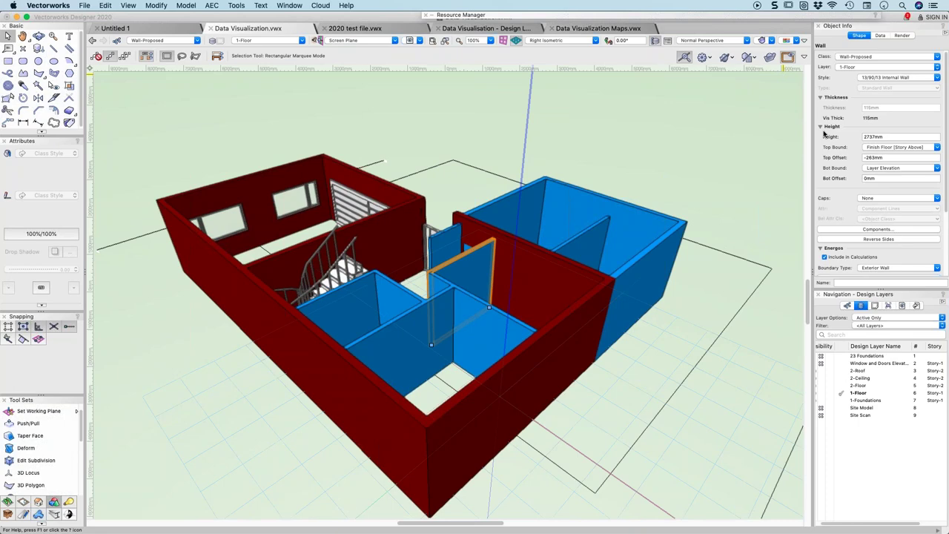
scroll(823, 134, up, 3)
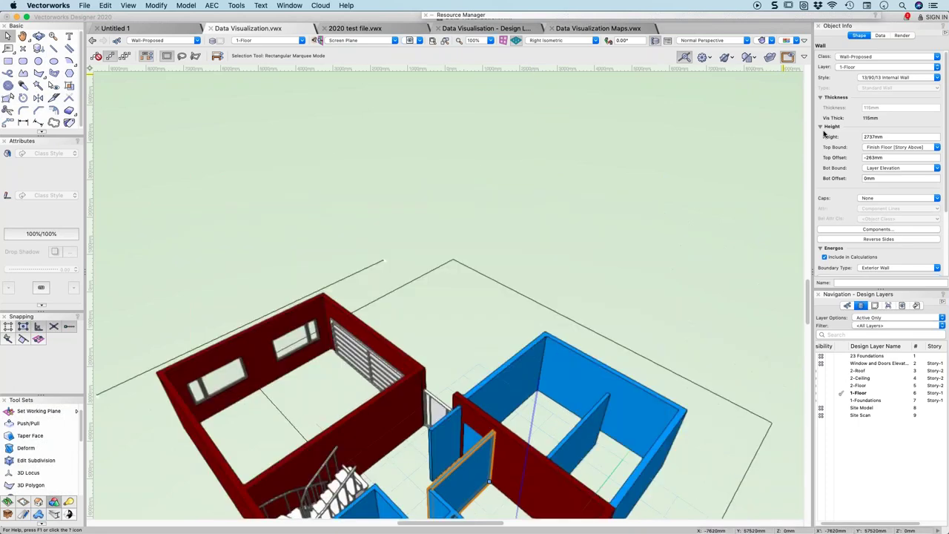
key(super+shift+Up)
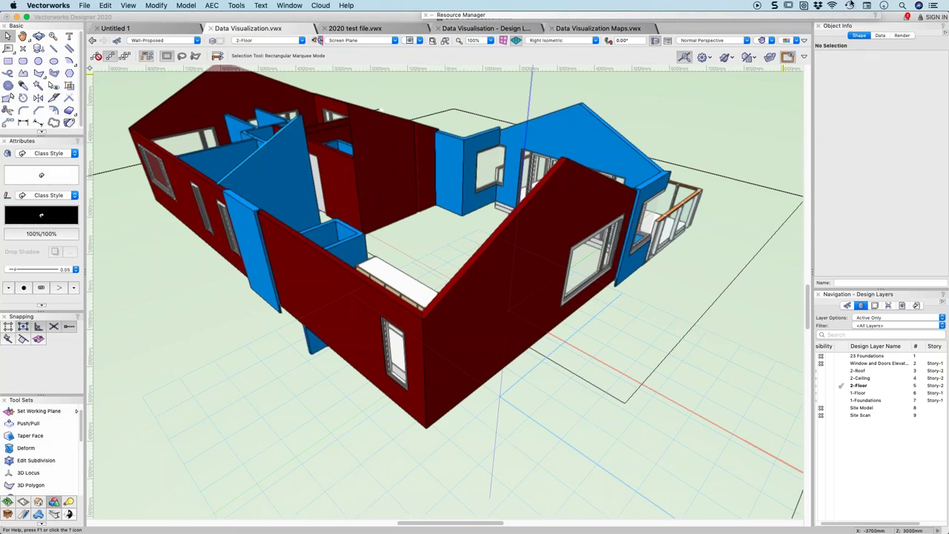
Turn off the active data visualization and delete Renovation Project from the current document's data visualizations.
click(794, 41)
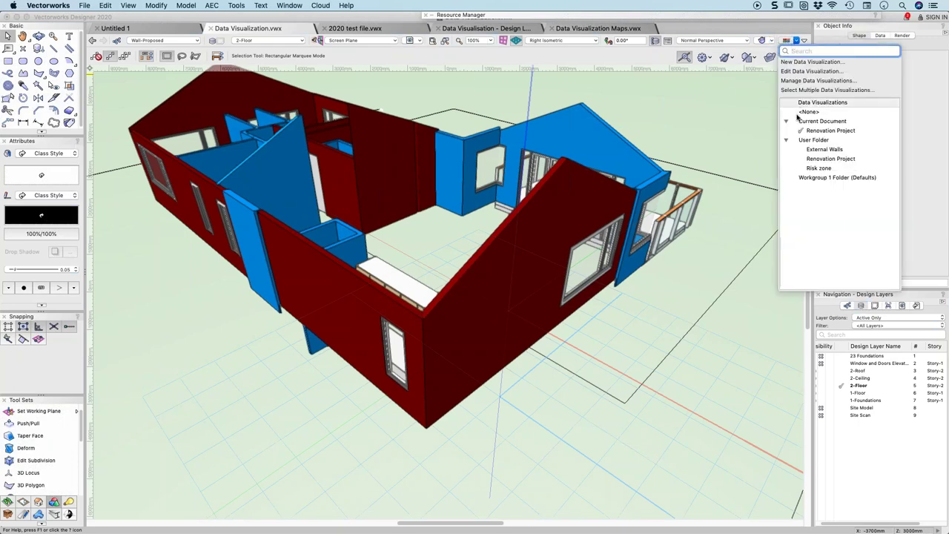
click(797, 112)
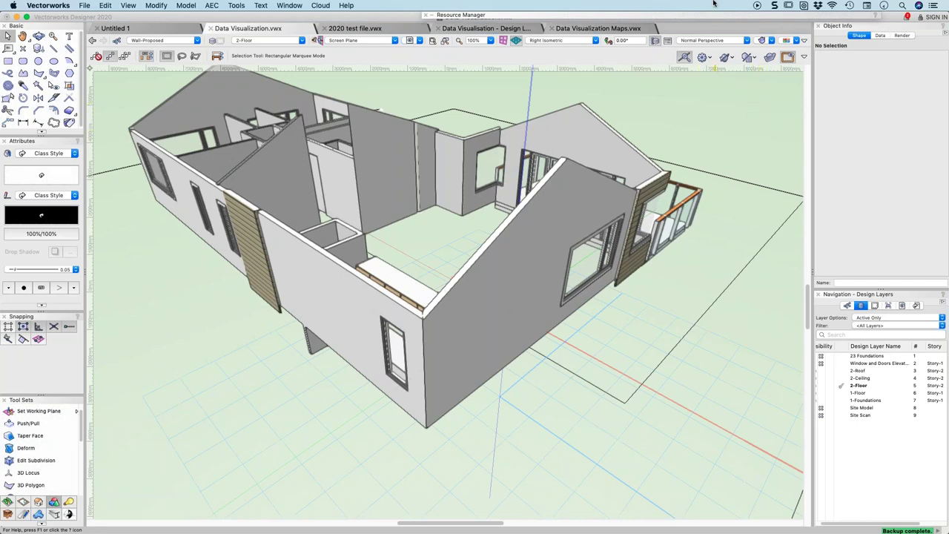
click(789, 41)
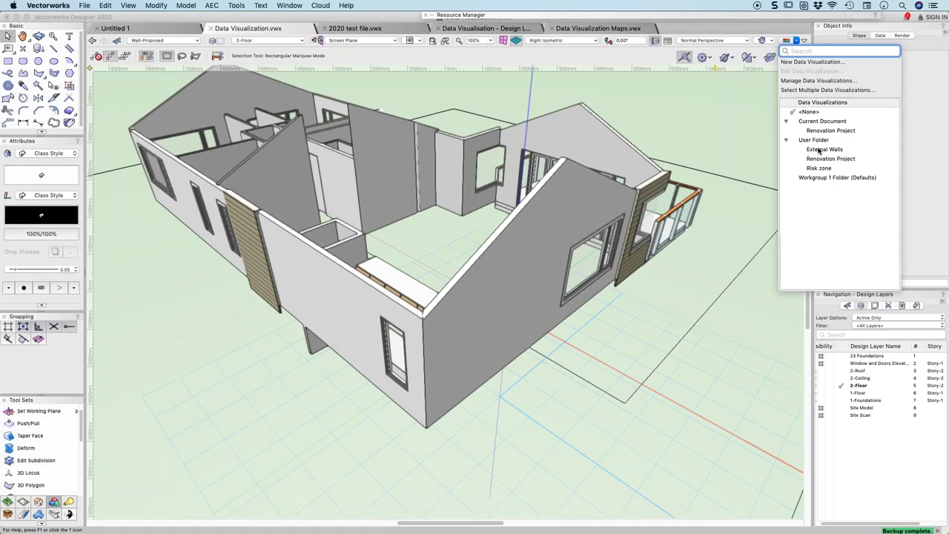
click(797, 81)
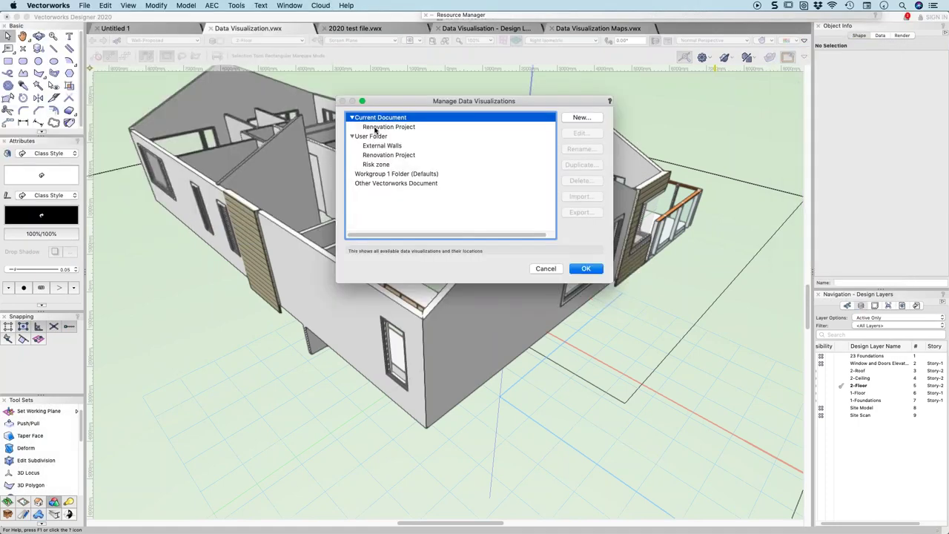
click(380, 128)
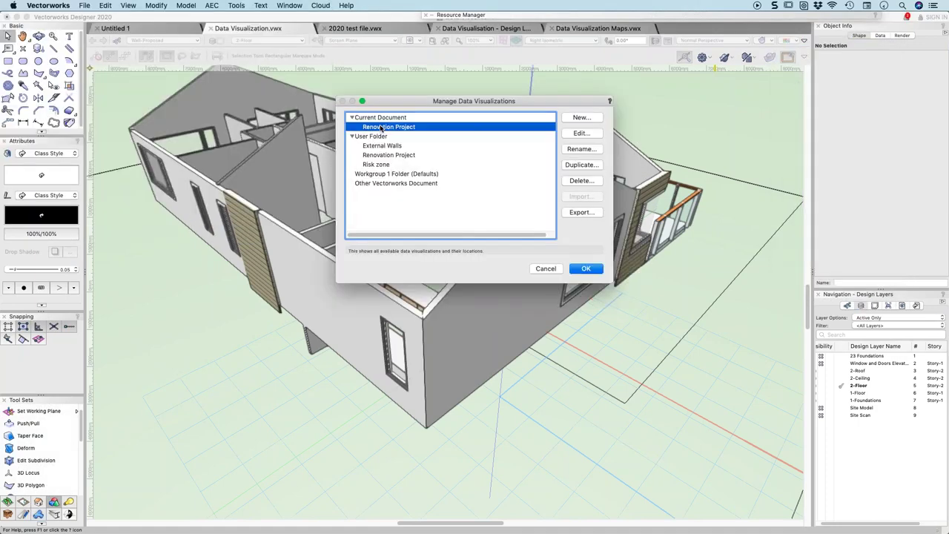
click(582, 181)
click(568, 188)
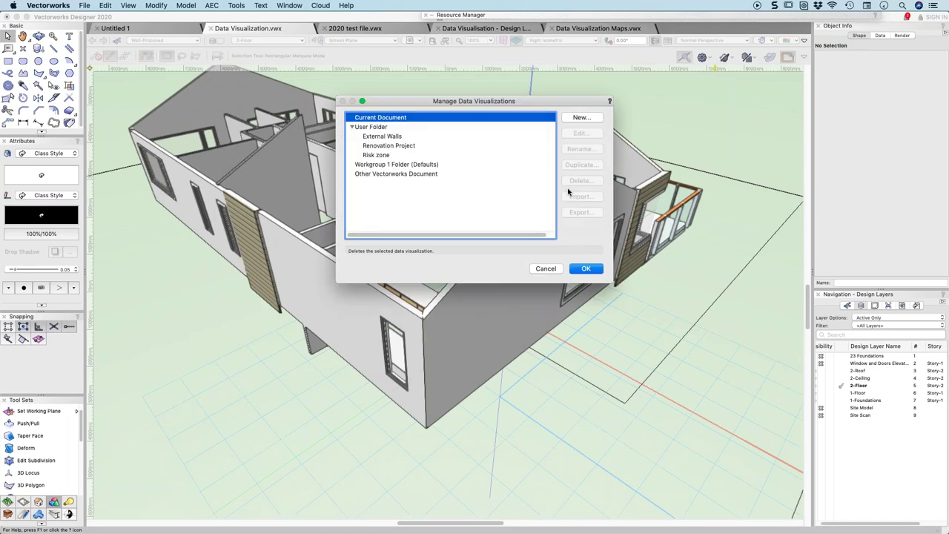
click(585, 268)
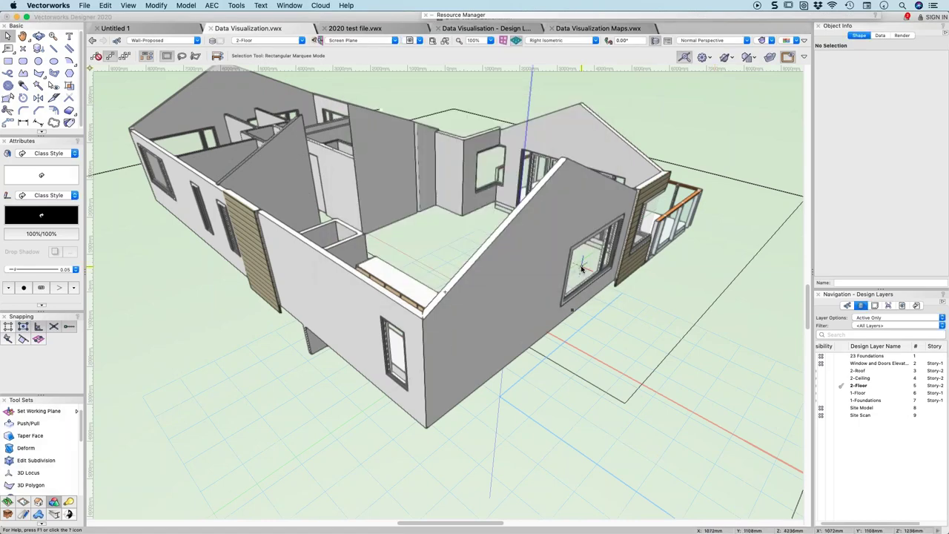
Apply the Renovation Project data visualization stored in the User Folder to the floor's walls.
click(795, 40)
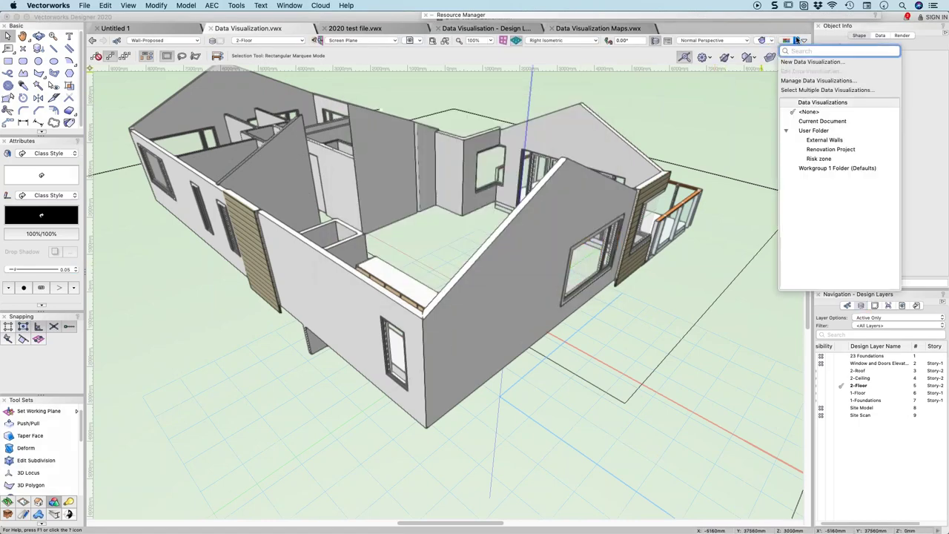
click(817, 151)
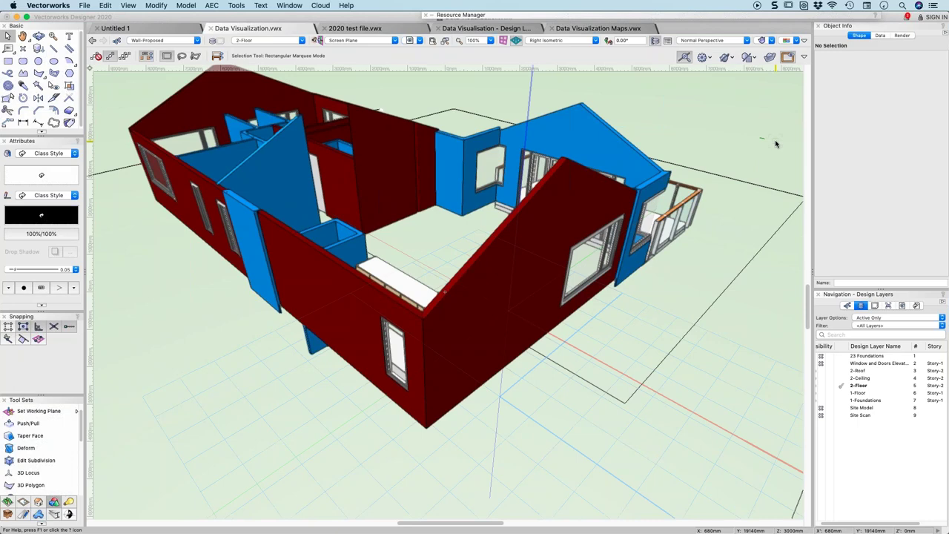
Switch to 2020 test file.vwx and make Site Model the active layer, showing the whole site in Top/Plan.
click(363, 30)
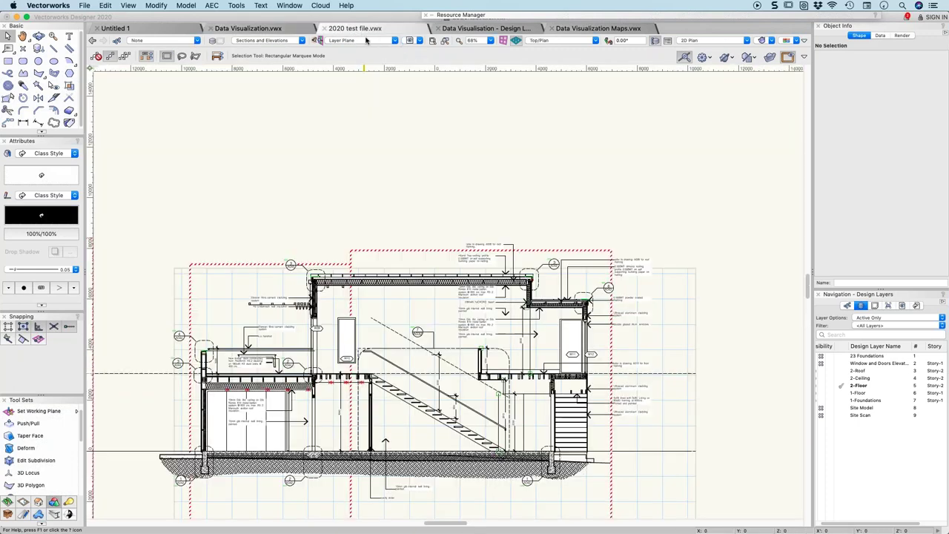
click(274, 41)
scroll(284, 204, up, 3)
scroll(284, 205, up, 3)
scroll(284, 205, down, 6)
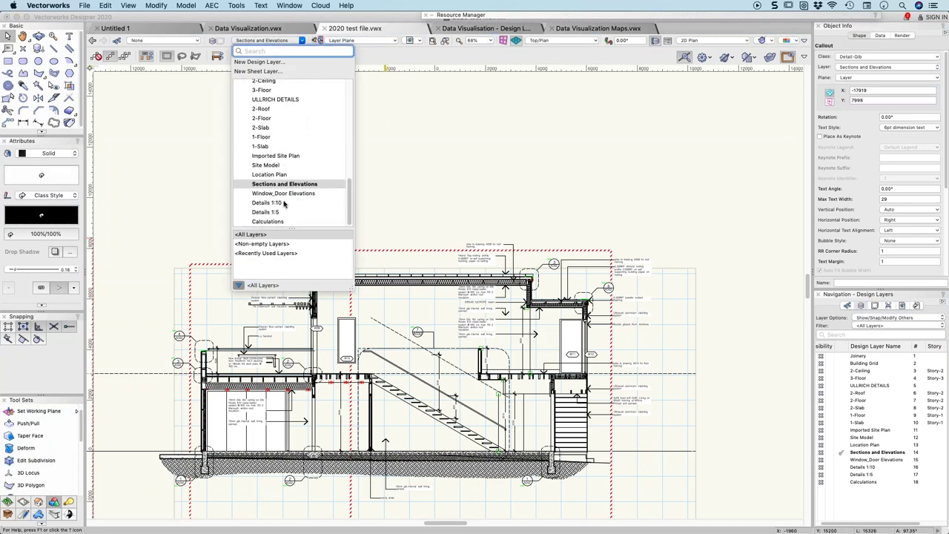
click(271, 165)
click(350, 232)
scroll(371, 226, down, 4)
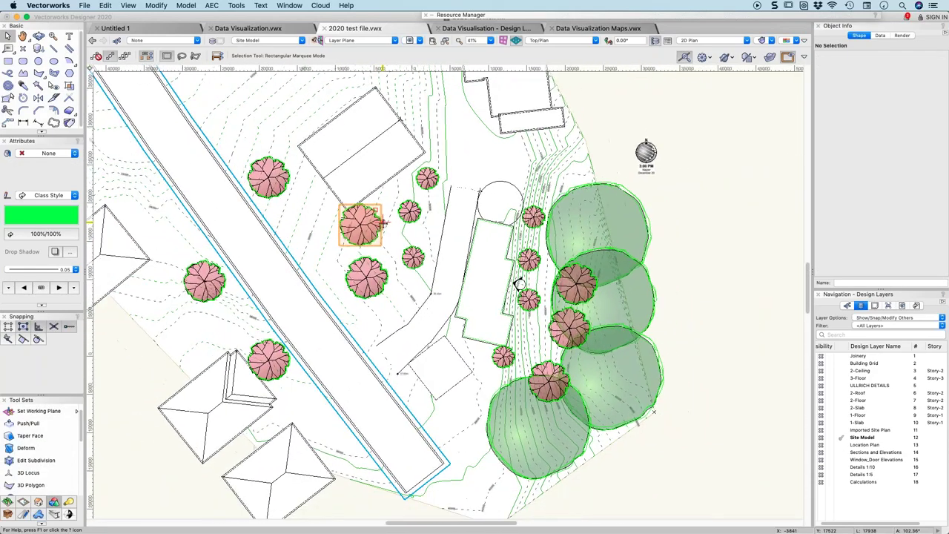
scroll(381, 221, down, 4)
scroll(382, 221, up, 3)
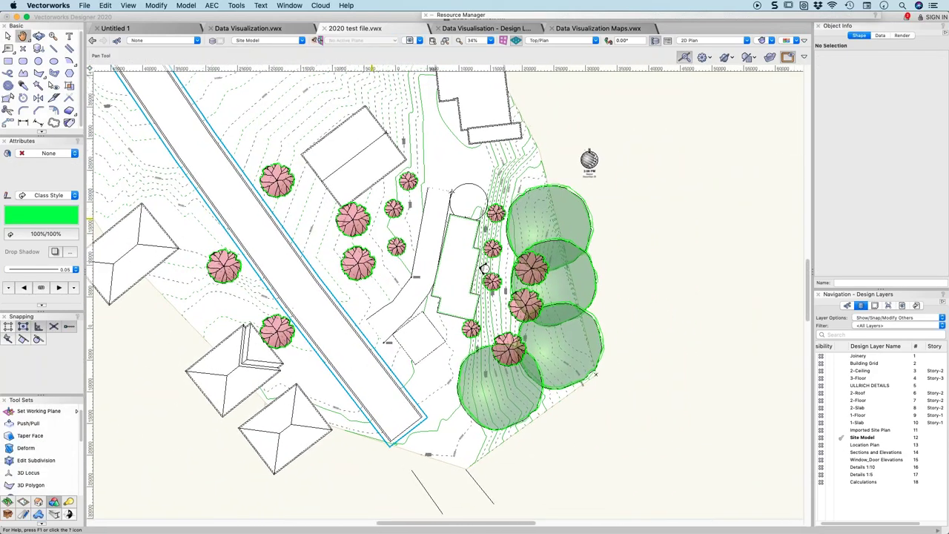
scroll(377, 217, down, 2)
key(x)
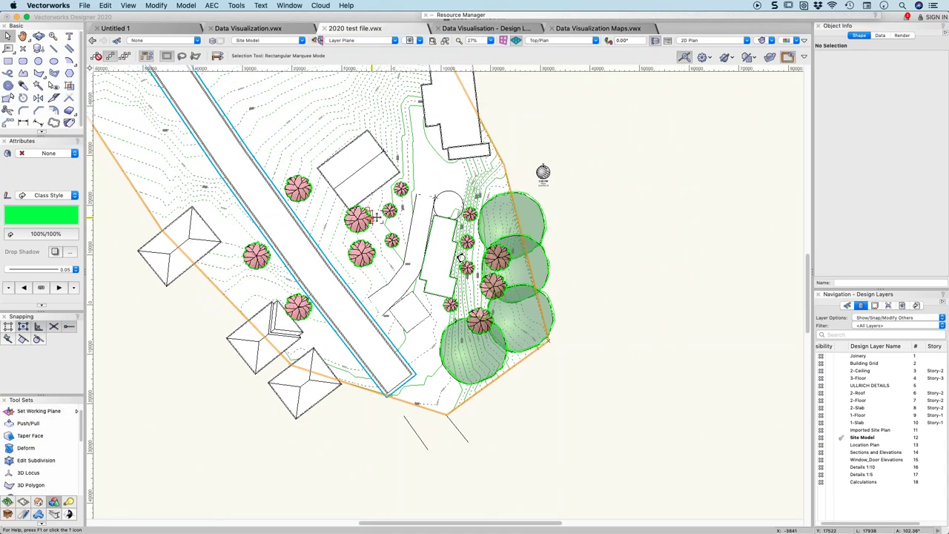
scroll(377, 217, down, 1)
shift+middle_drag(506, 183, 319, 259)
key(super+5)
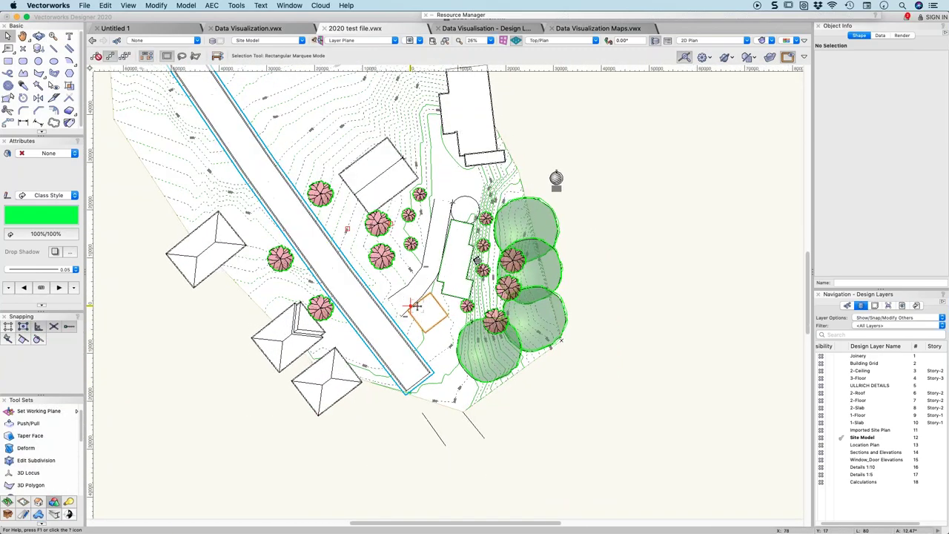
Draw an open Bezier polyline about 70 m long from the road, around the building's south end, to its east side.
click(23, 73)
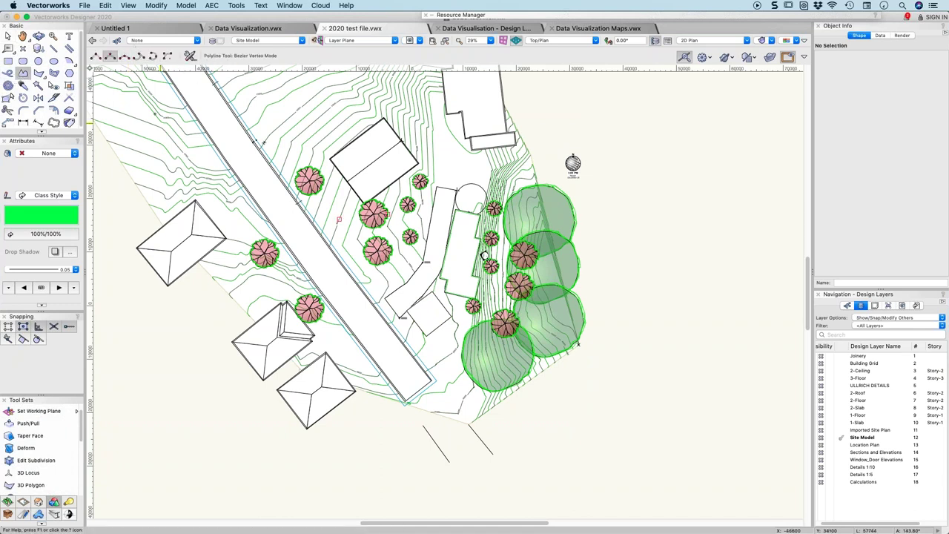
click(361, 277)
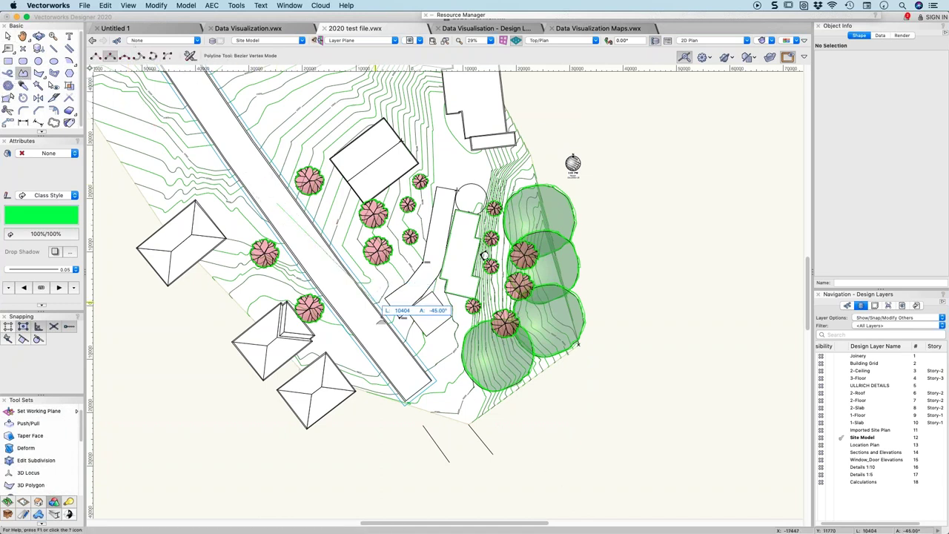
click(409, 378)
click(424, 393)
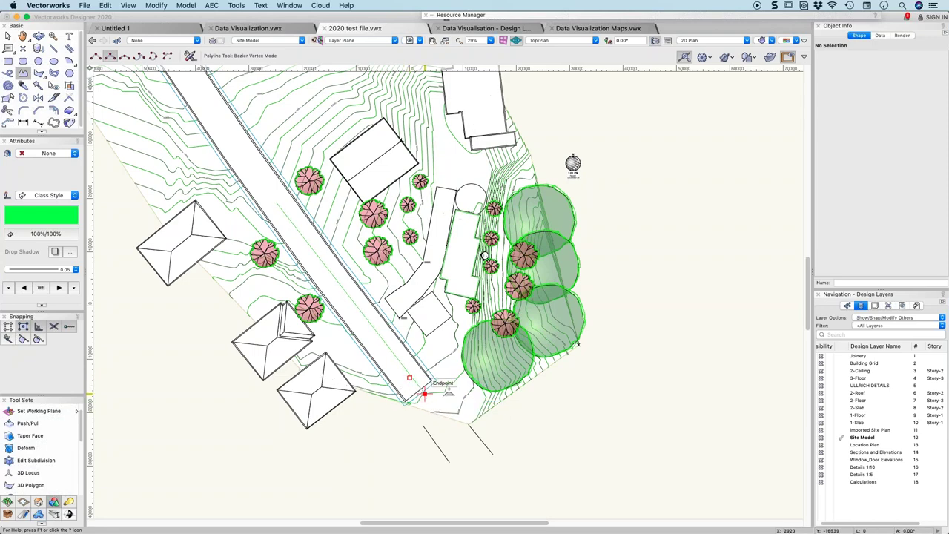
click(485, 315)
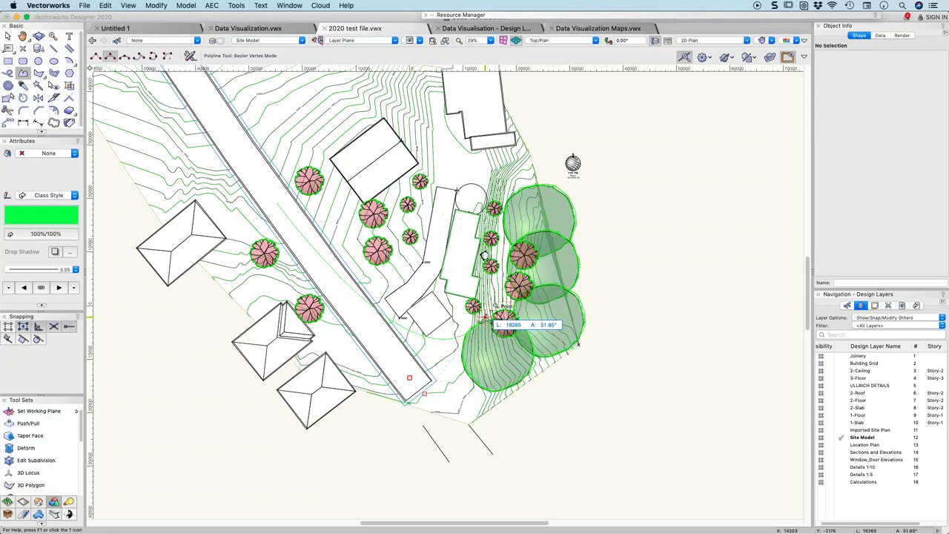
click(504, 275)
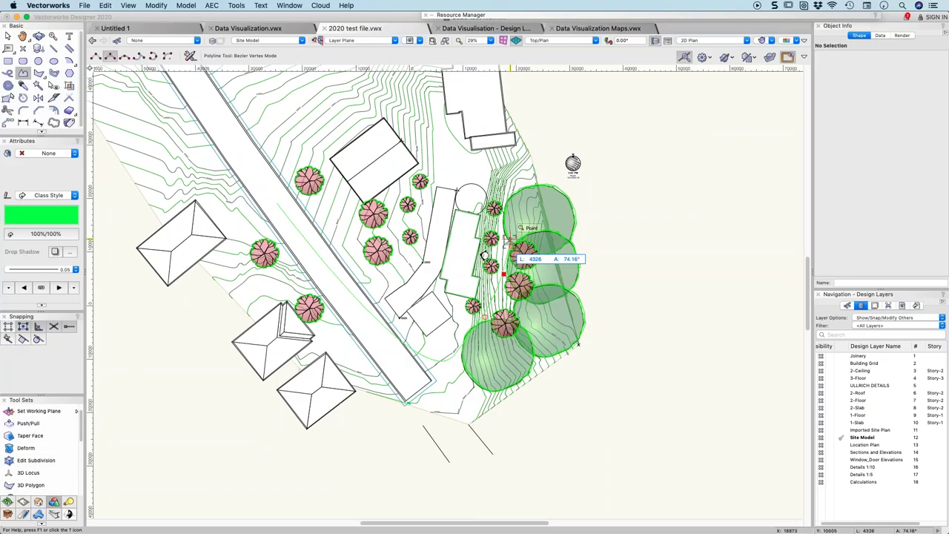
double_click(510, 239)
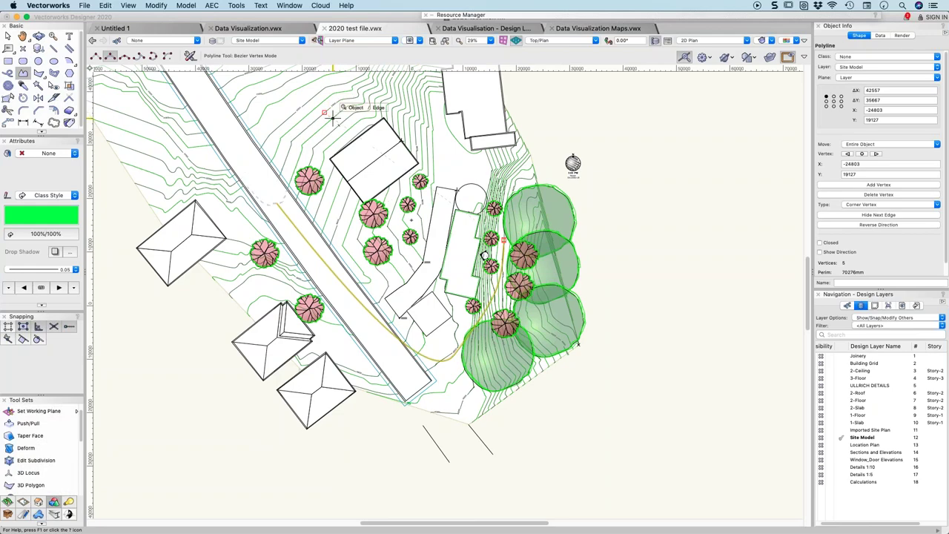
Reshape the new polyline by moving its Bezier vertex at the road's end farther southwest and deleting the next vertex beside the southern trees.
scroll(484, 256, up, 5)
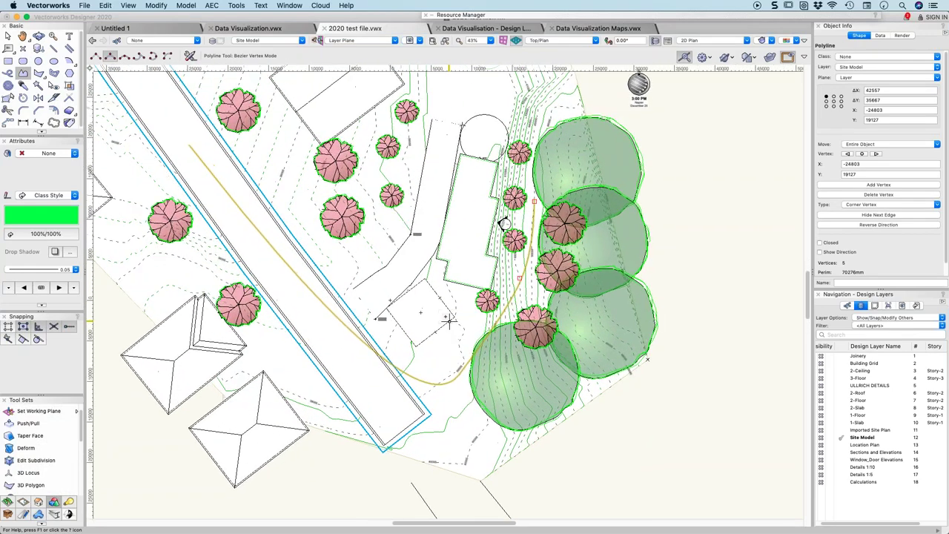
click(7, 36)
click(326, 346)
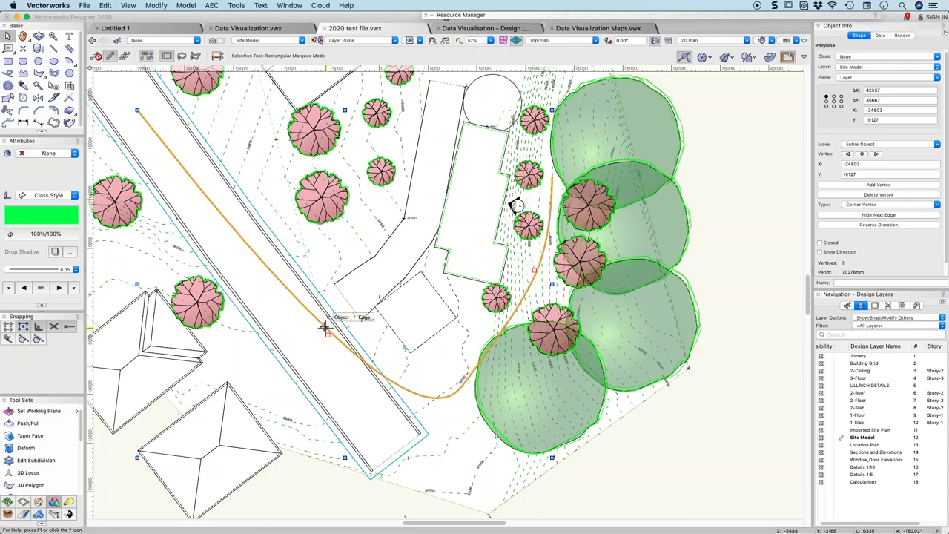
double_click(327, 326)
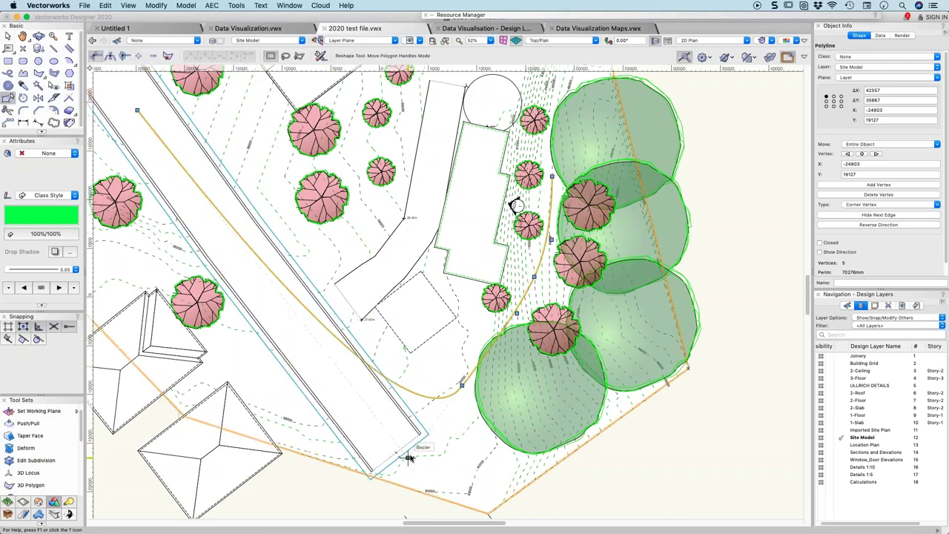
drag(407, 458, 348, 491)
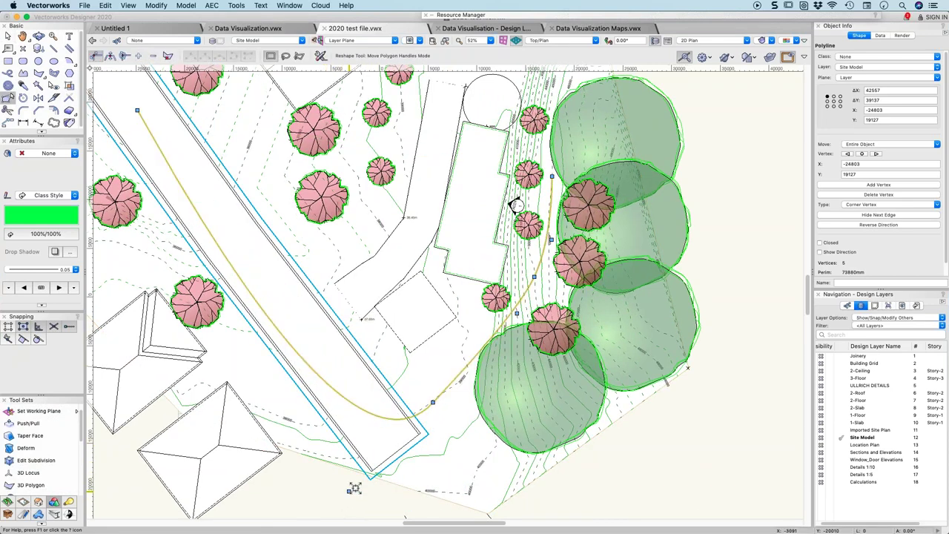
click(152, 56)
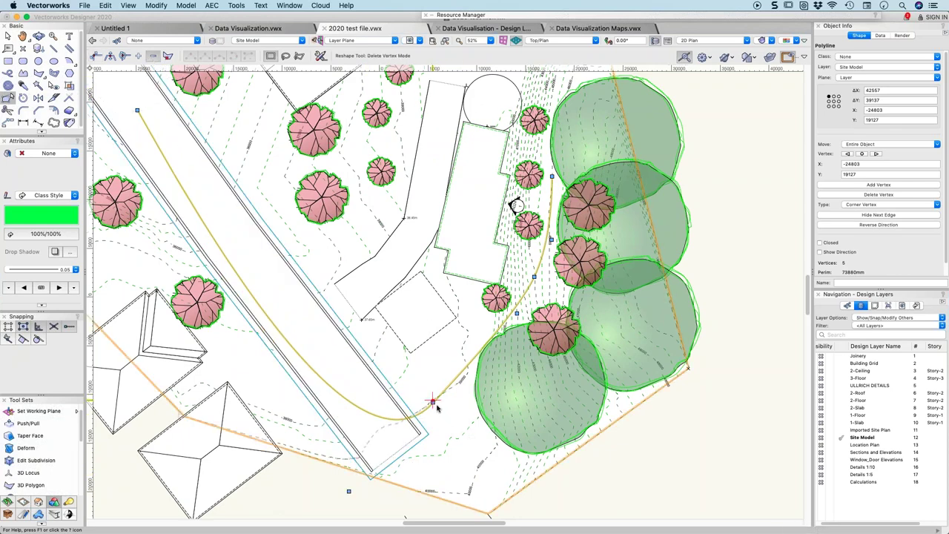
click(517, 313)
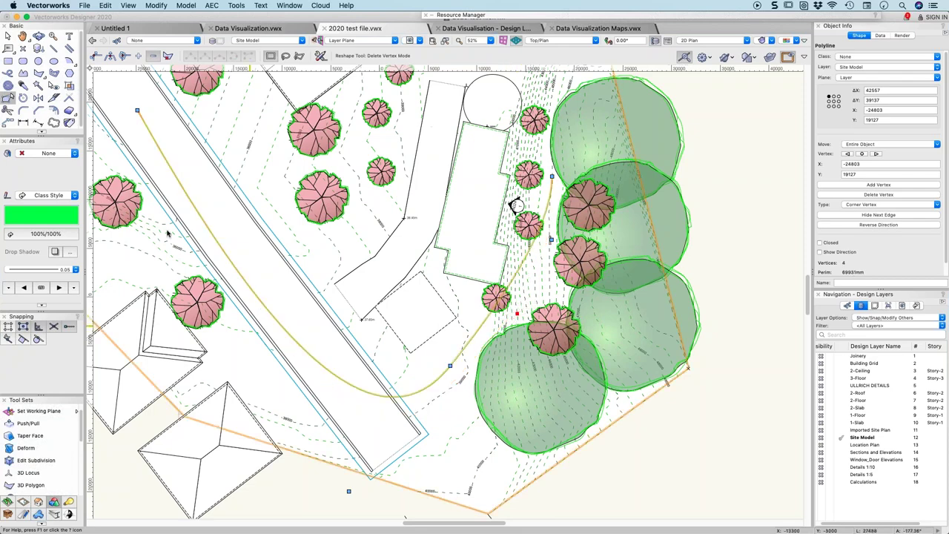
Widen the polyline's southern bend and shift its curve and end point beside the eastern trees slightly outward.
click(97, 57)
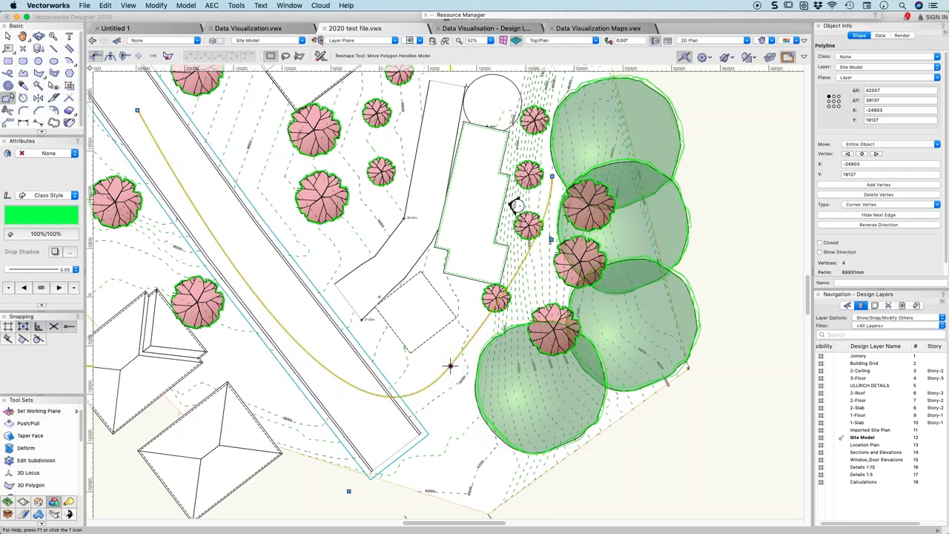
drag(449, 366, 461, 404)
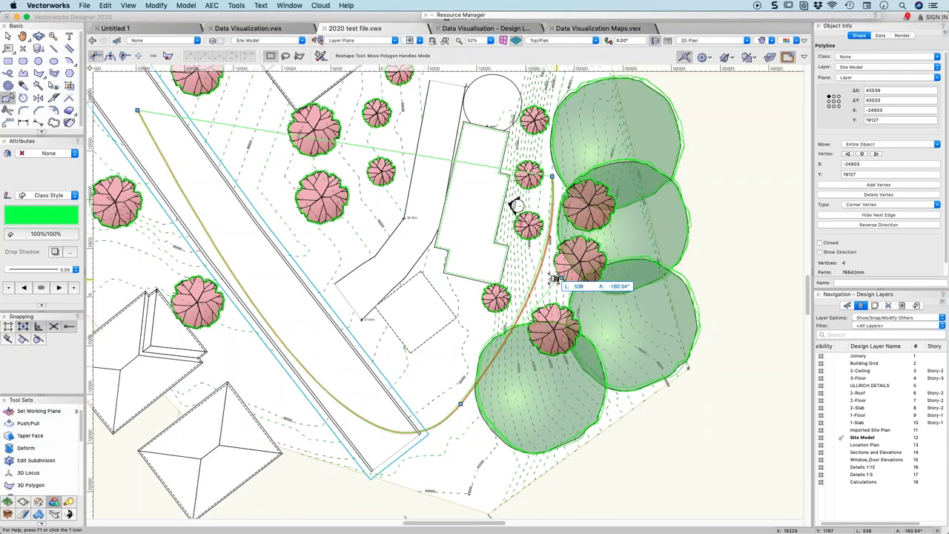
drag(553, 175, 561, 177)
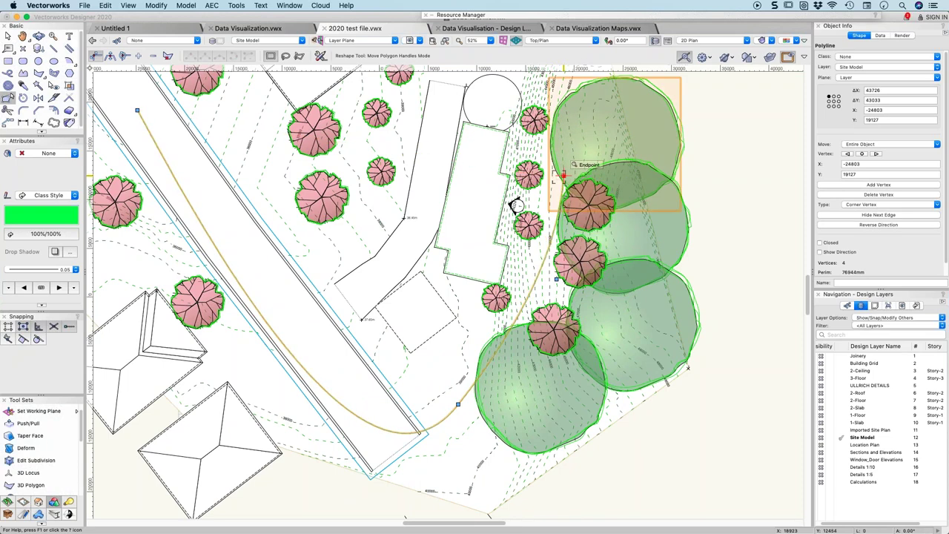
Try to create a walkthrough animation path from the selected polyline, and undo it.
click(186, 5)
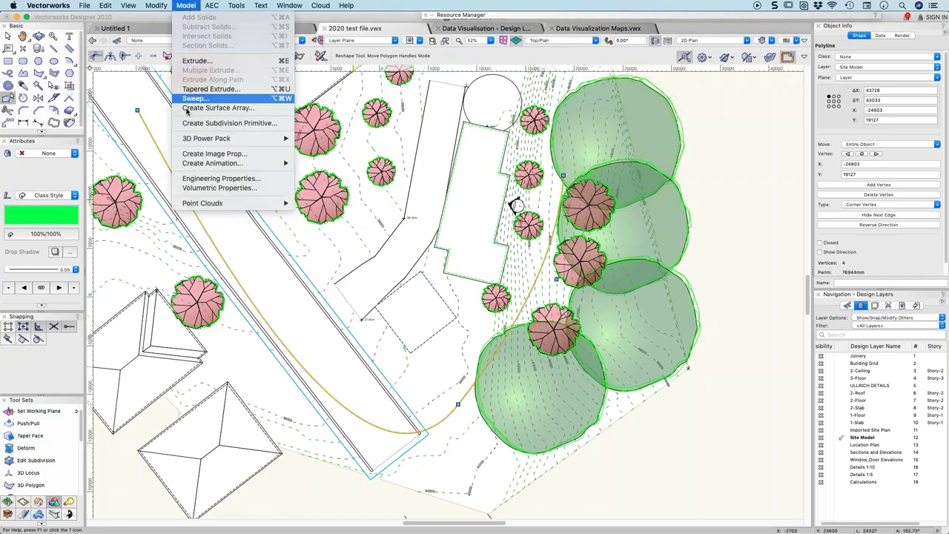
mouse_move(198, 164)
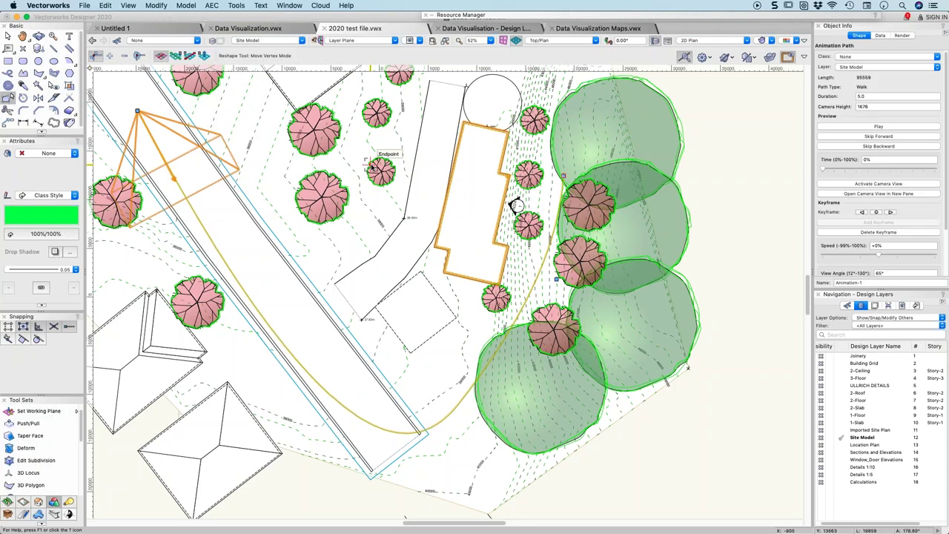
key(super+z)
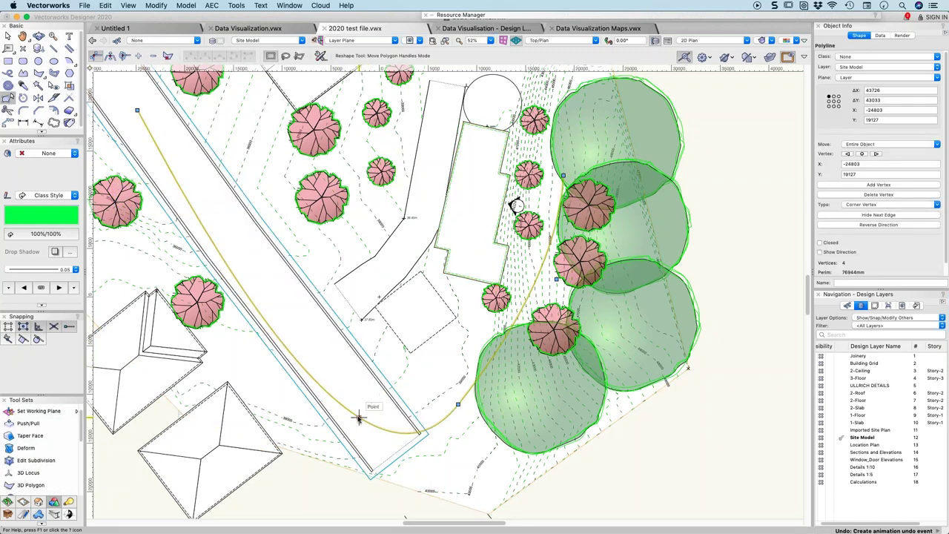
Reshape the polyline by moving its southernmost Bezier vertex north to the end of the road, tightening the southern bend.
key(x)
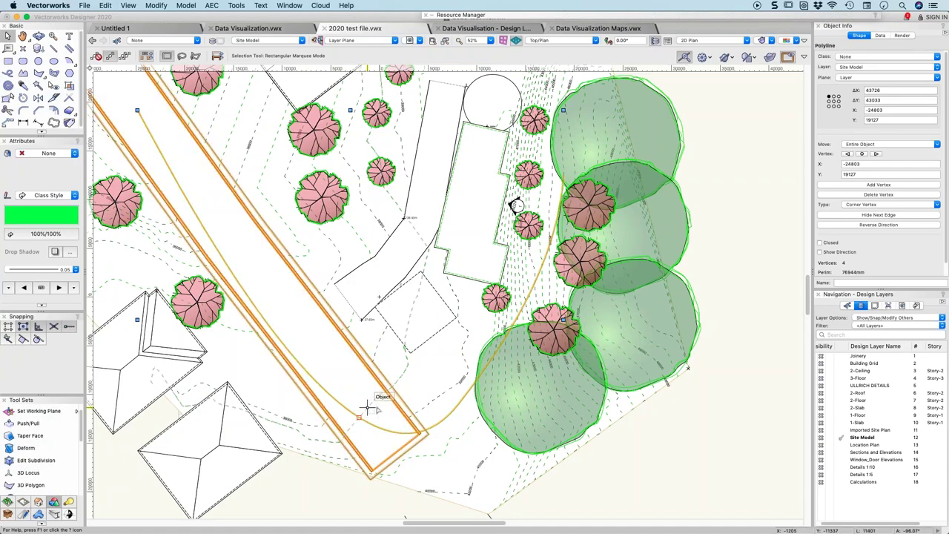
scroll(367, 407, down, 3)
scroll(497, 121, up, 2)
scroll(356, 255, down, 2)
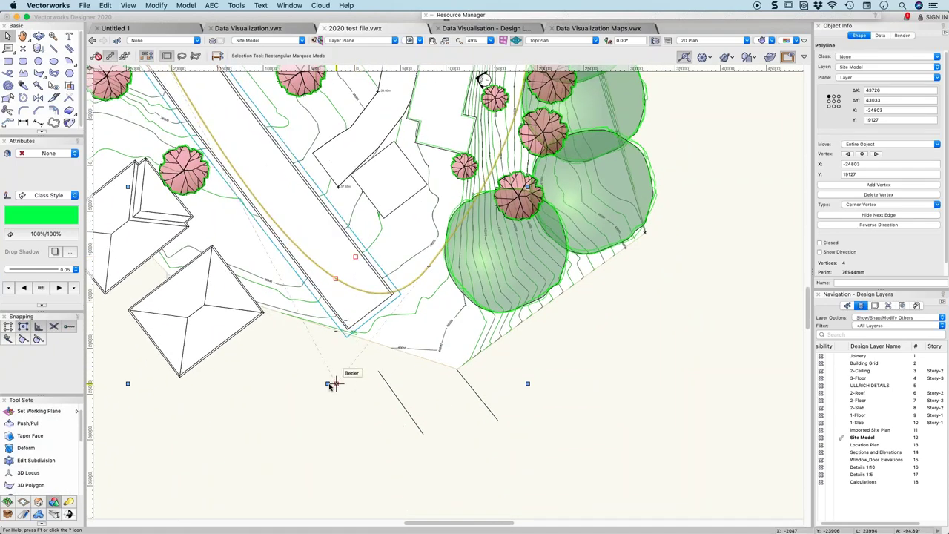
drag(327, 383, 335, 357)
click(10, 96)
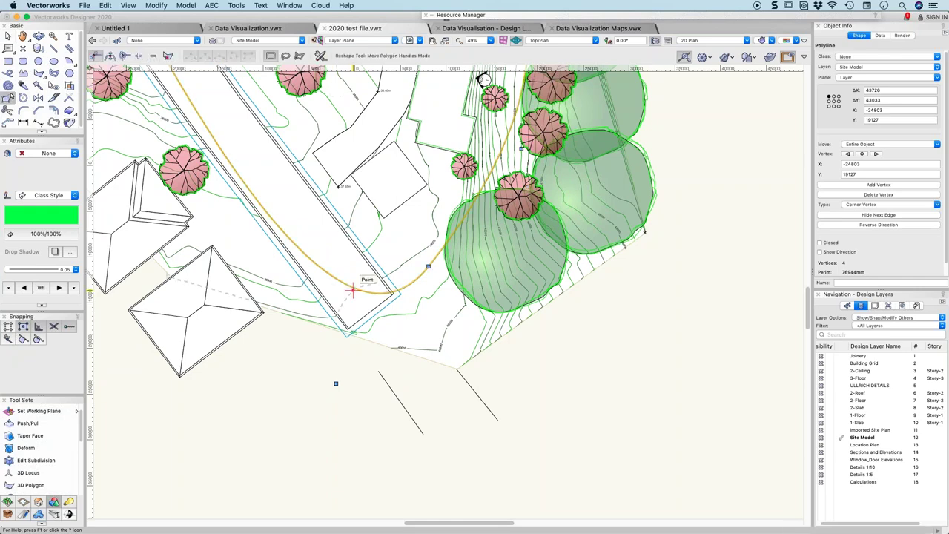
drag(336, 383, 336, 317)
mouse_move(333, 292)
middle_down()
mouse_move(387, 421)
mouse_move(433, 499)
middle_up()
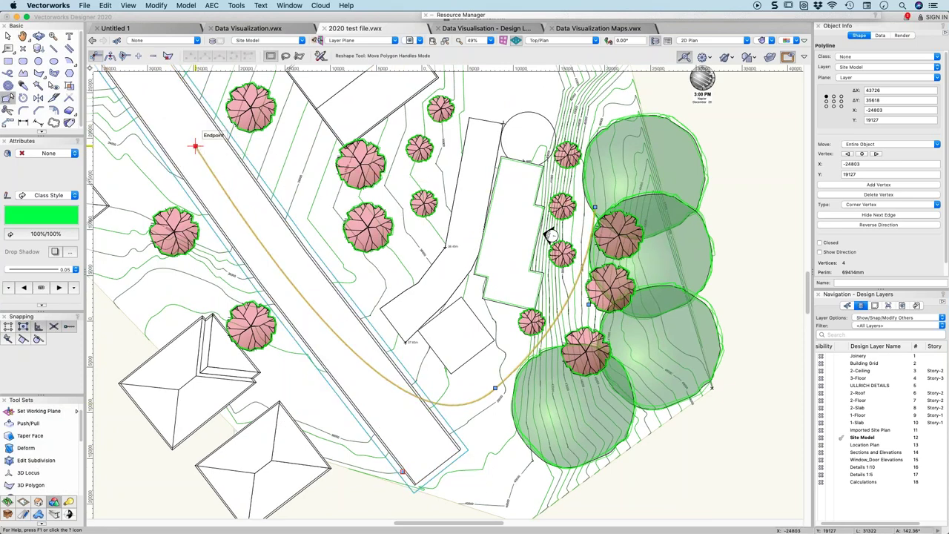
mouse_move(195, 145)
mouse_down()
mouse_move(555, 218)
mouse_move(196, 148)
mouse_up()
Create a walkthrough animation path from the reshaped polyline.
click(186, 5)
mouse_move(209, 168)
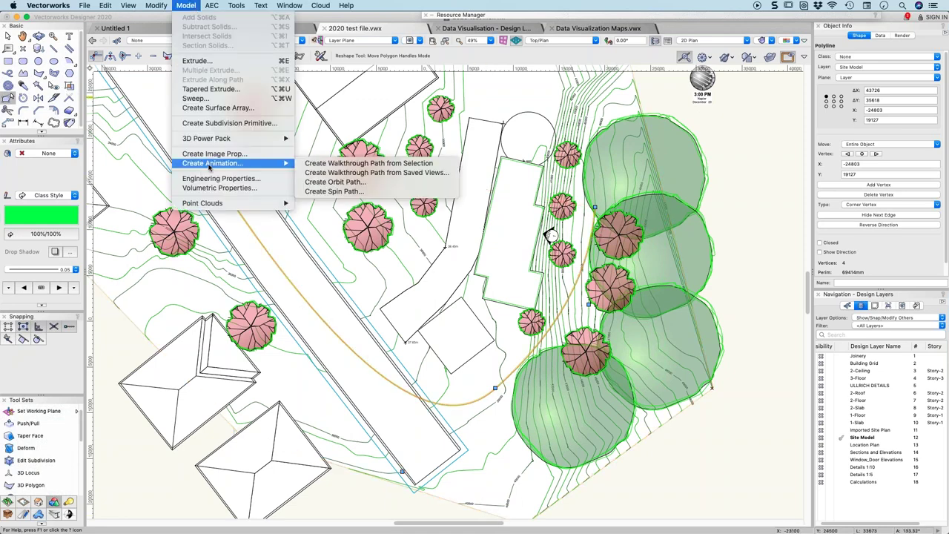
click(317, 163)
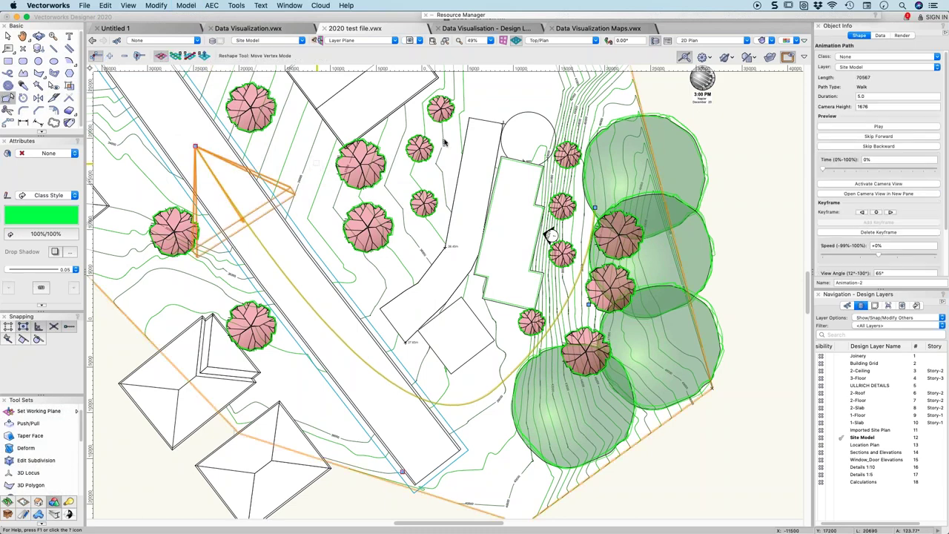
Preview the walkthrough in plan, rewind it, and preview it again through the activated camera view.
click(872, 127)
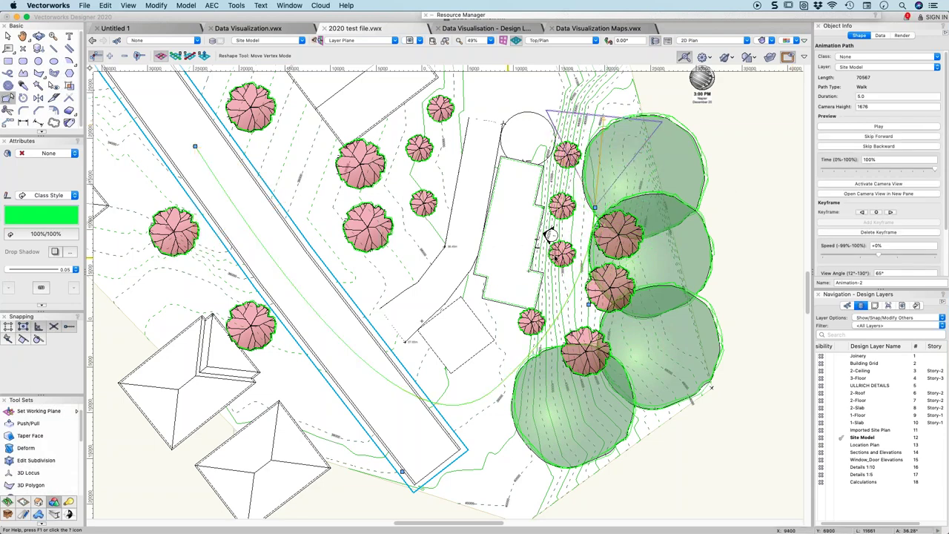
click(879, 146)
click(879, 126)
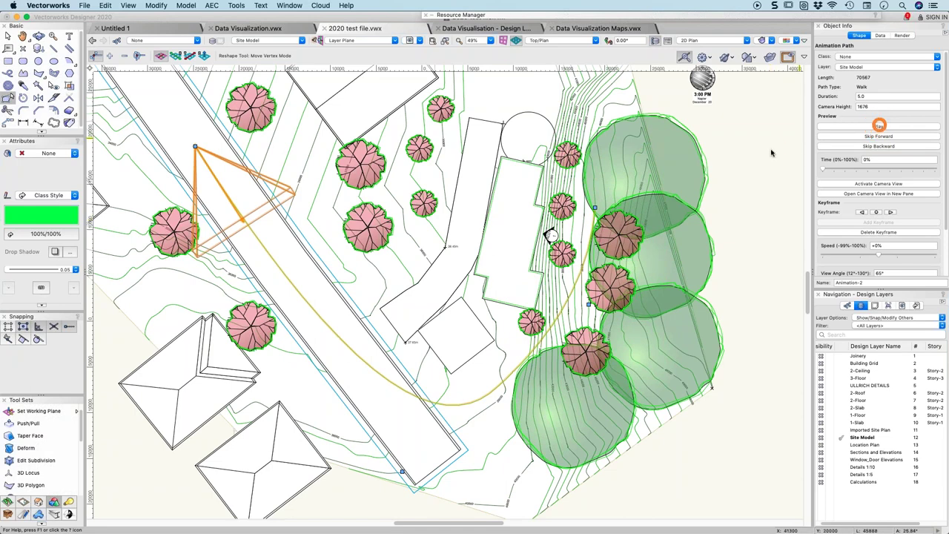
click(860, 185)
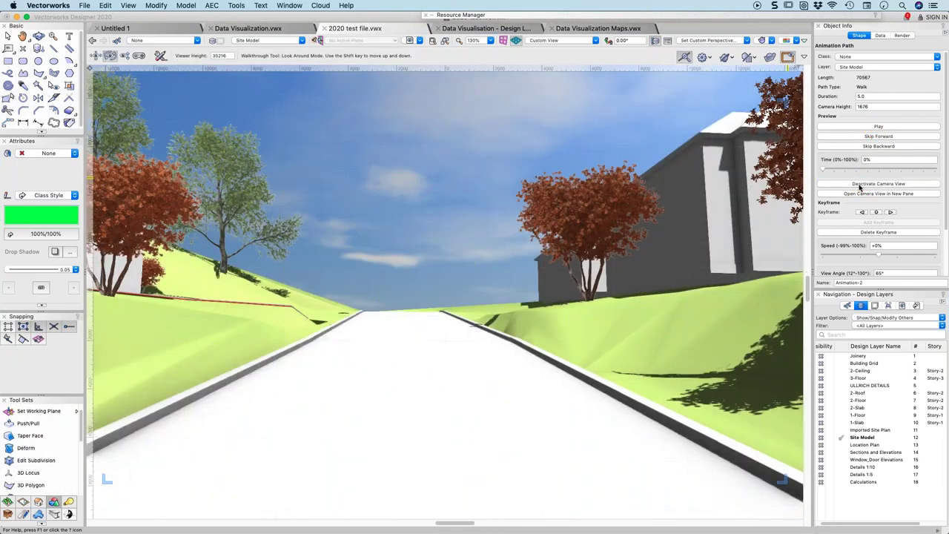
click(871, 126)
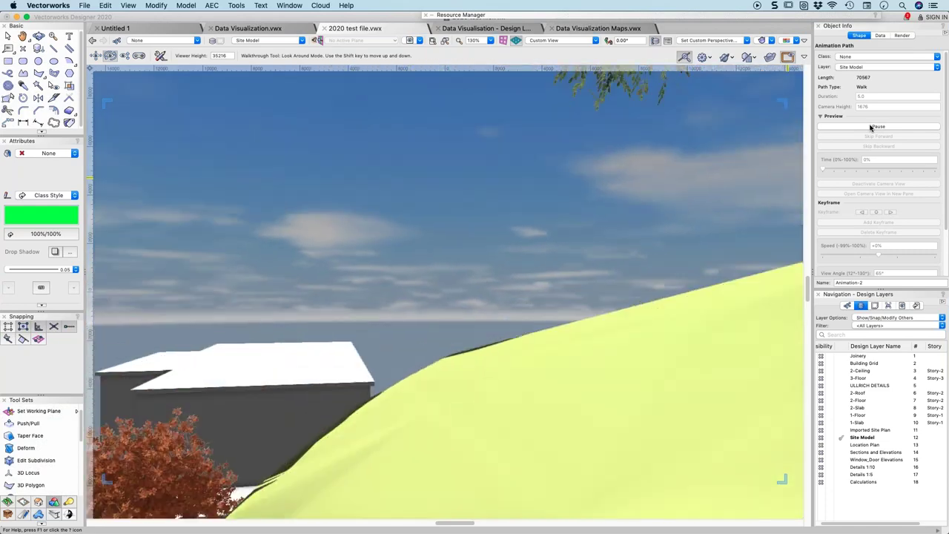
key(Escape)
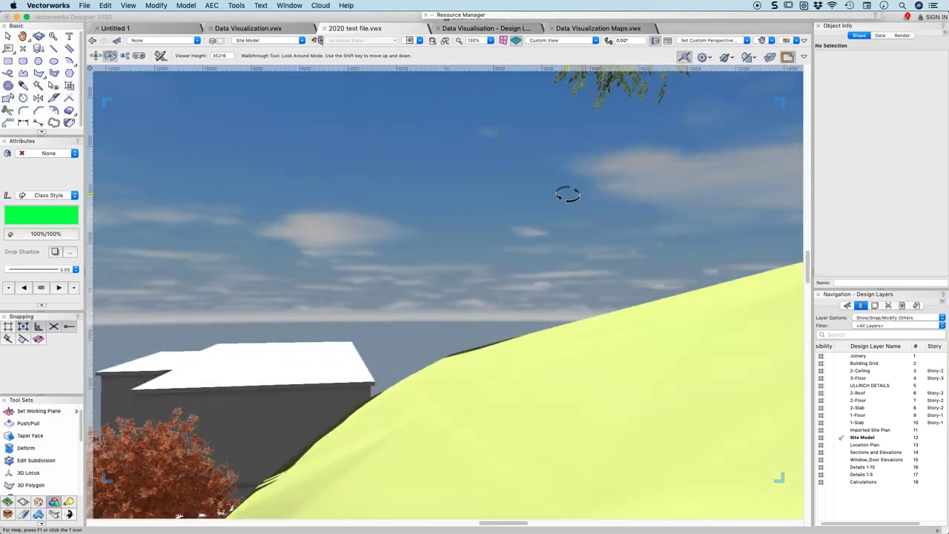
Return to Top/Plan, select the animation path, and aim its final camera at the centre of the ridged-roof house beside the road.
key(super+5)
scroll(565, 263, down, 6)
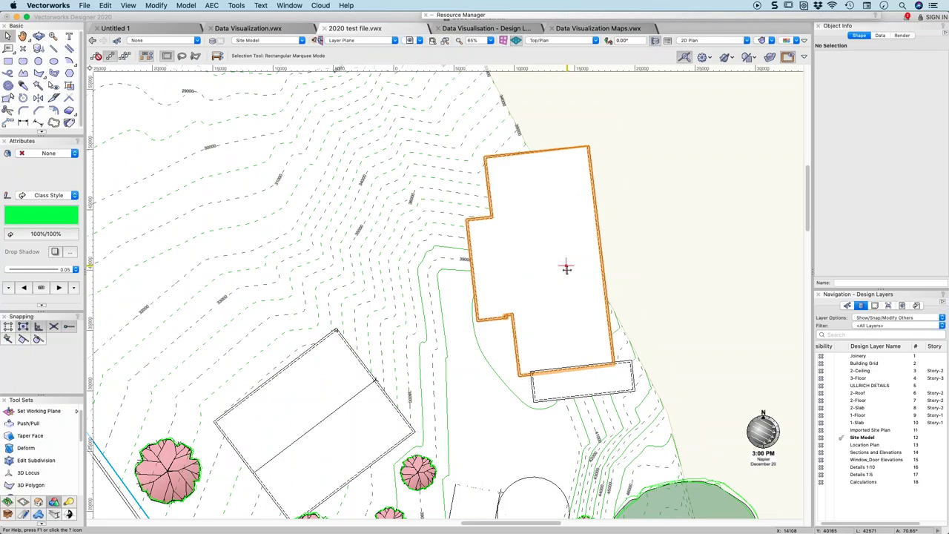
drag(559, 258, 527, 233)
key(x)
scroll(566, 215, up, 5)
click(483, 377)
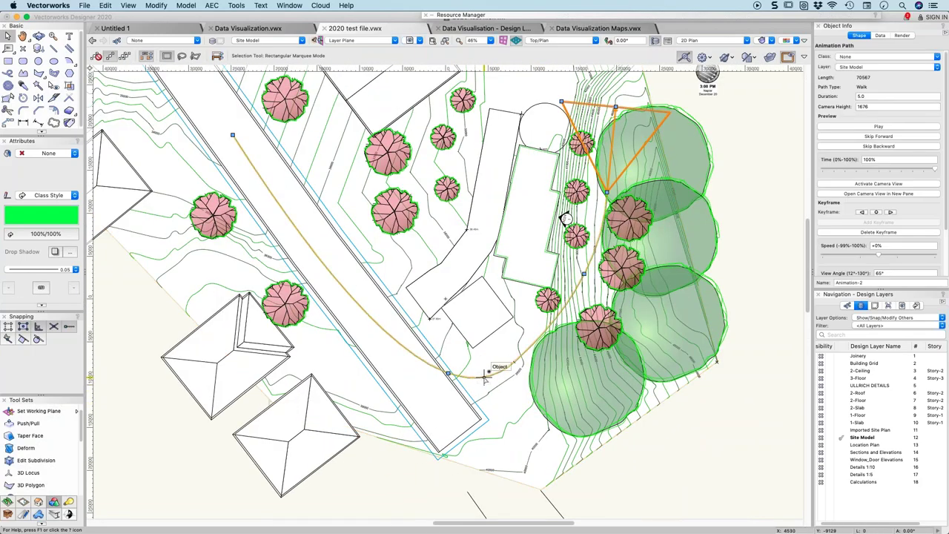
scroll(566, 219, down, 2)
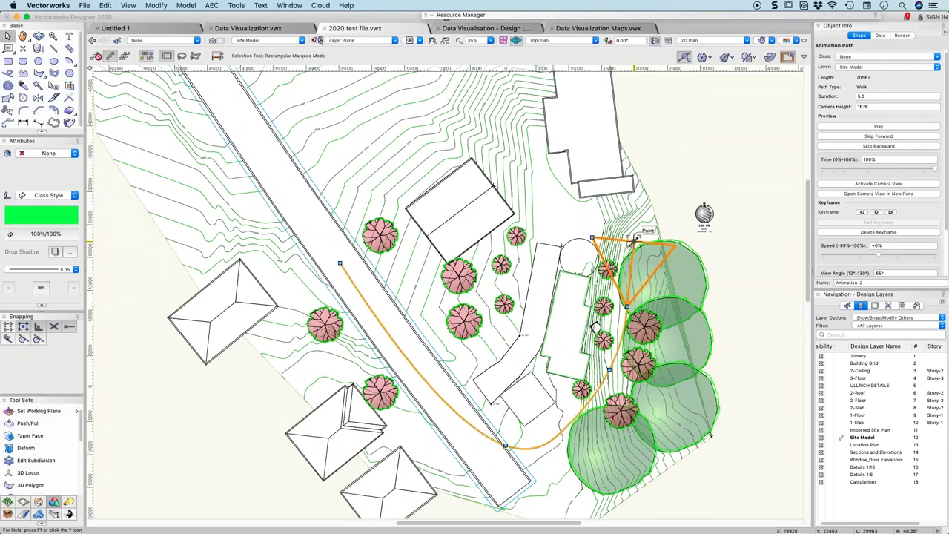
mouse_move(636, 239)
mouse_down()
mouse_move(456, 221)
mouse_move(460, 212)
mouse_up()
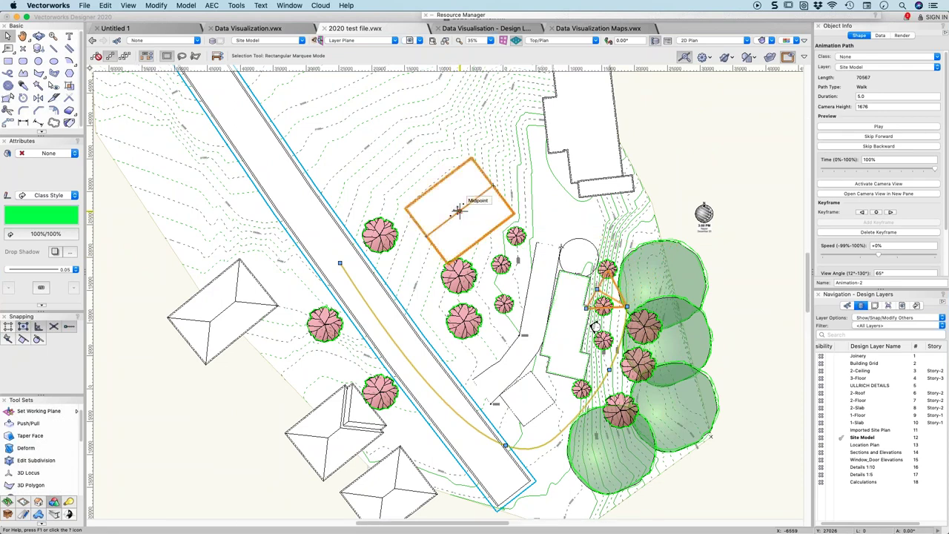
Replay the walkthrough from the start and aim the second-to-last keyframe's camera at the centre of the same ridged-roof house.
click(885, 146)
click(889, 127)
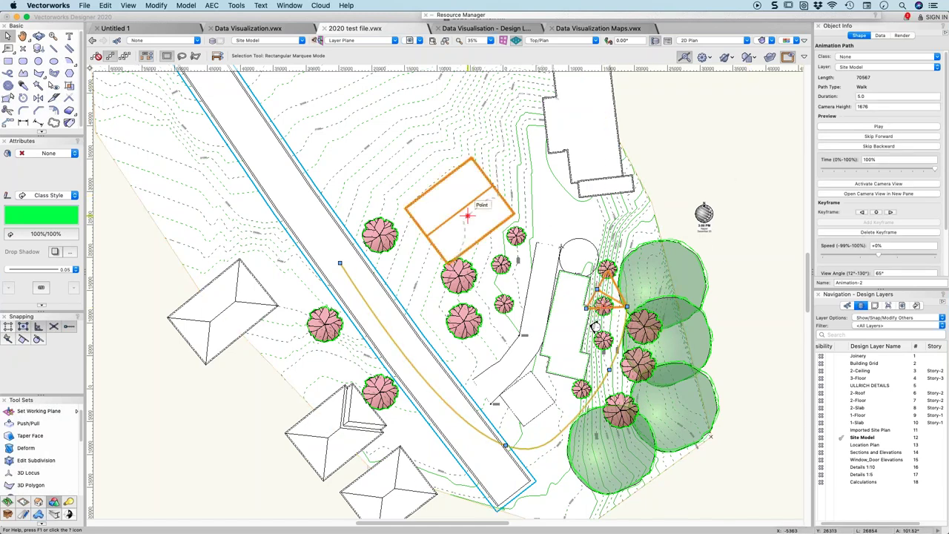
click(861, 212)
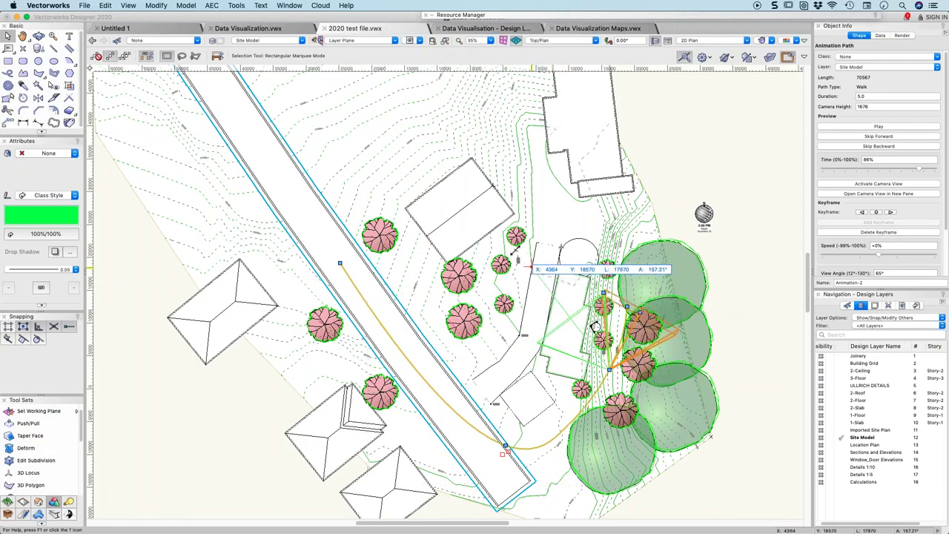
click(458, 211)
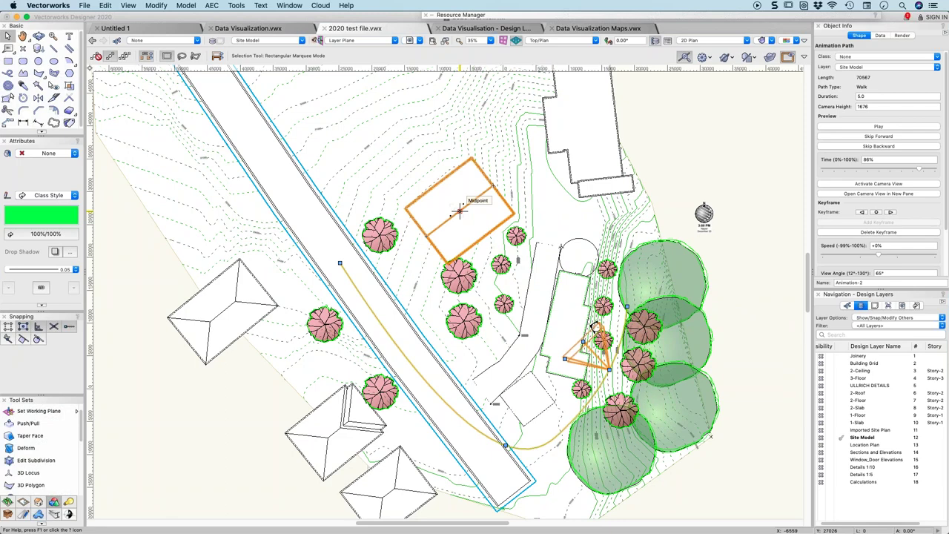
Step back to the preceding keyframe, and replay the walkthrough in plan and from the start through the activated camera view.
click(861, 213)
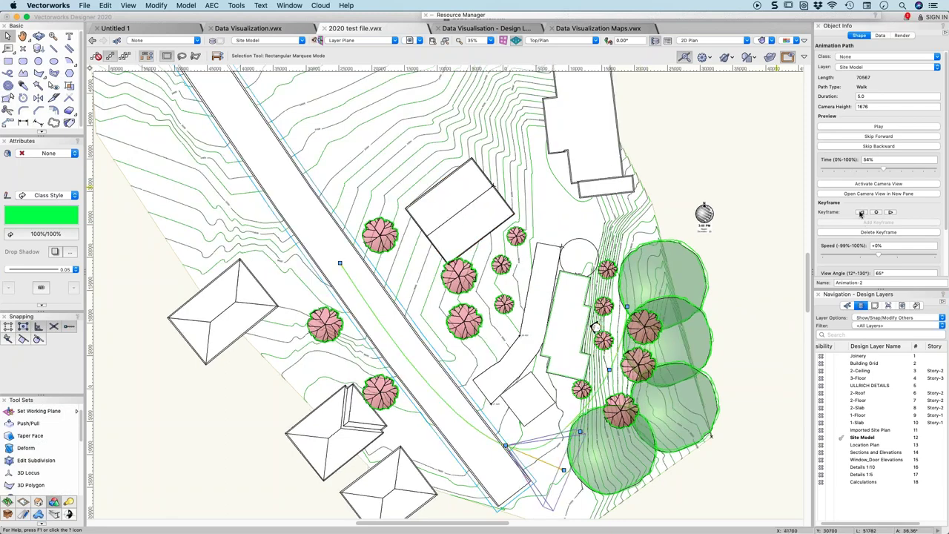
click(871, 128)
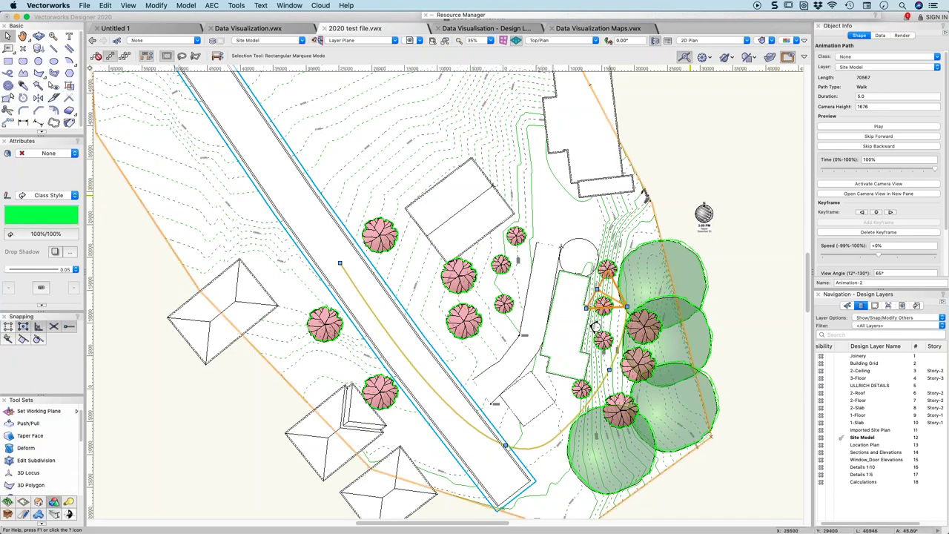
click(880, 147)
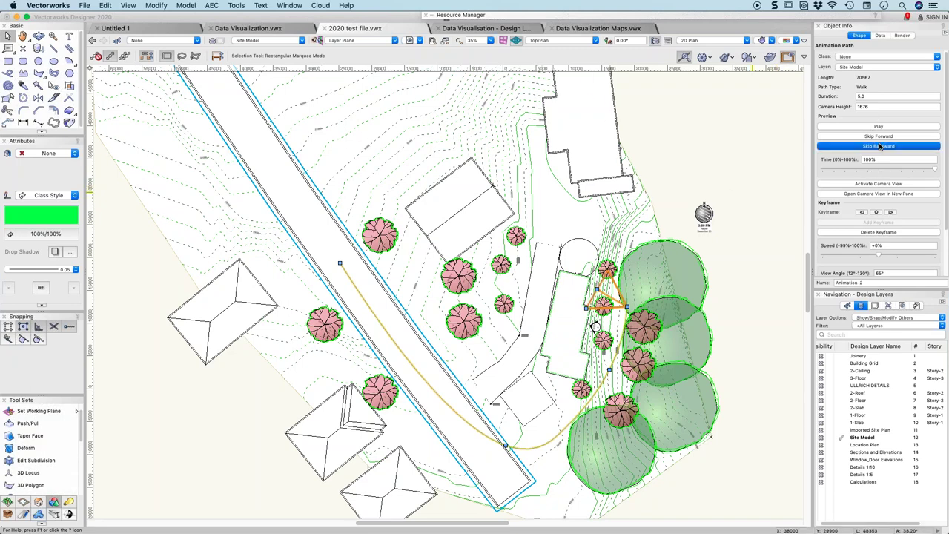
click(871, 186)
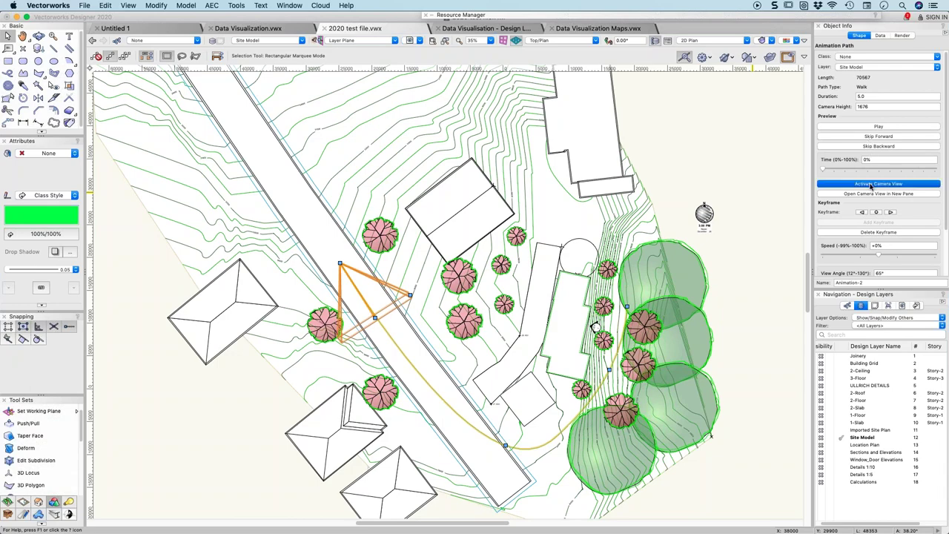
click(867, 128)
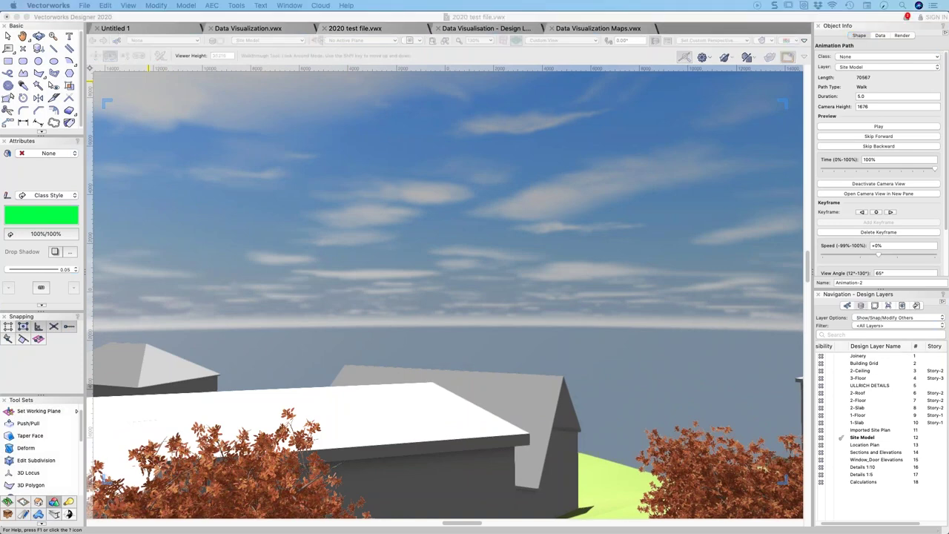
Switch to QuickTime Player, scrub through 2020 test file.mov from start to end, and close the movie.
key(super+Tab)
key(super+shift+Tab)
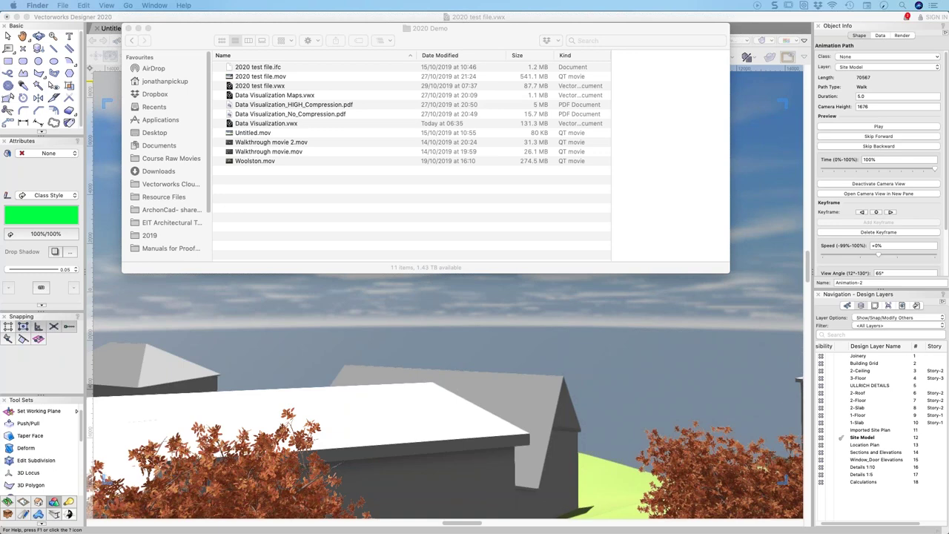
key(super+Tab)
key(super+Tab)
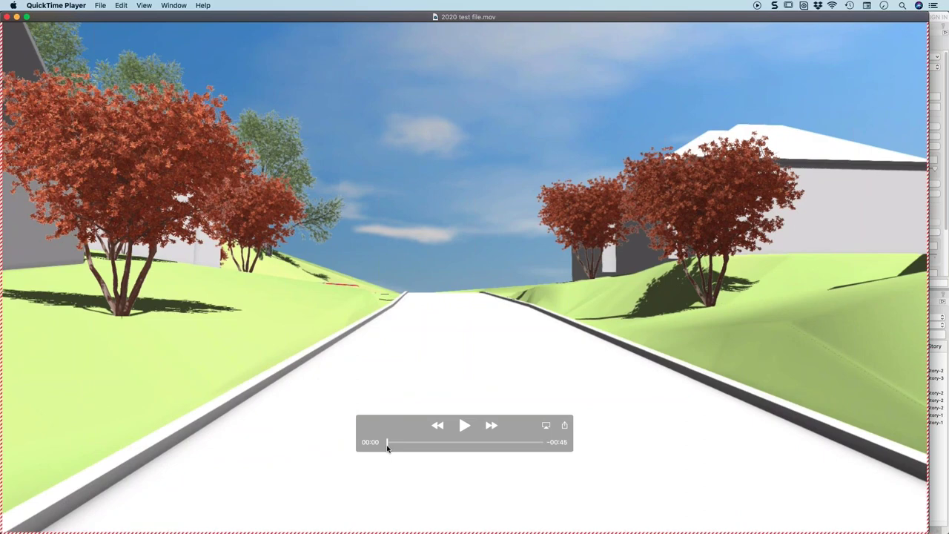
drag(387, 444, 547, 466)
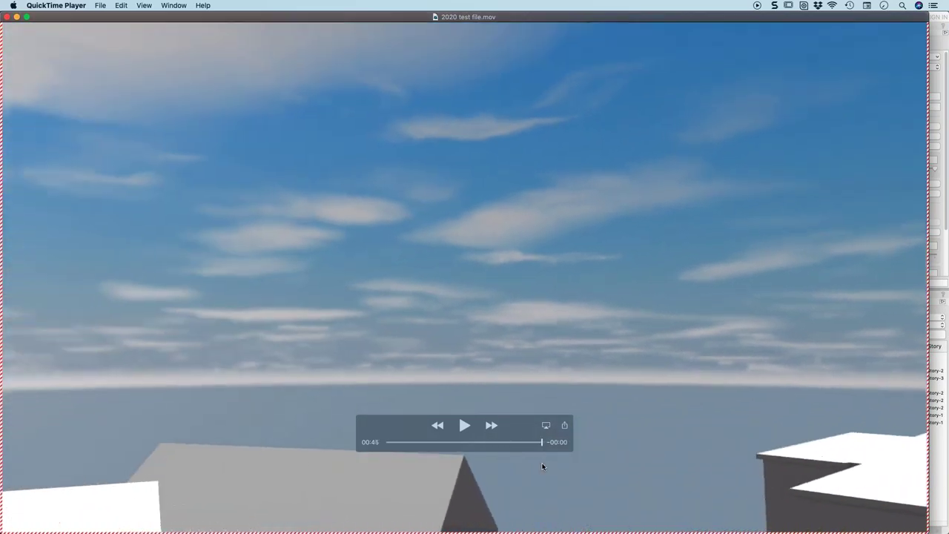
click(7, 17)
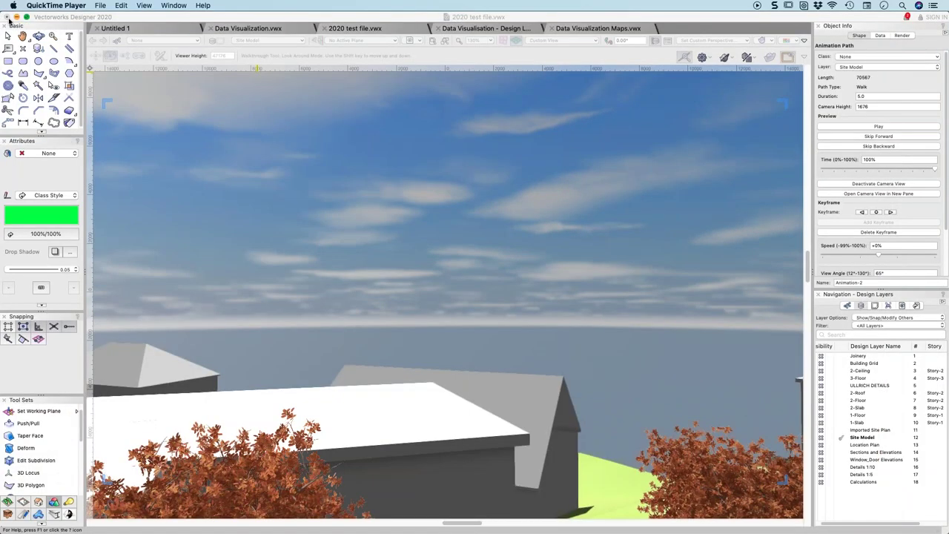
Return to the drawing in Top/Plan and inspect the northern massing model and the one beside the eastern trees.
click(245, 138)
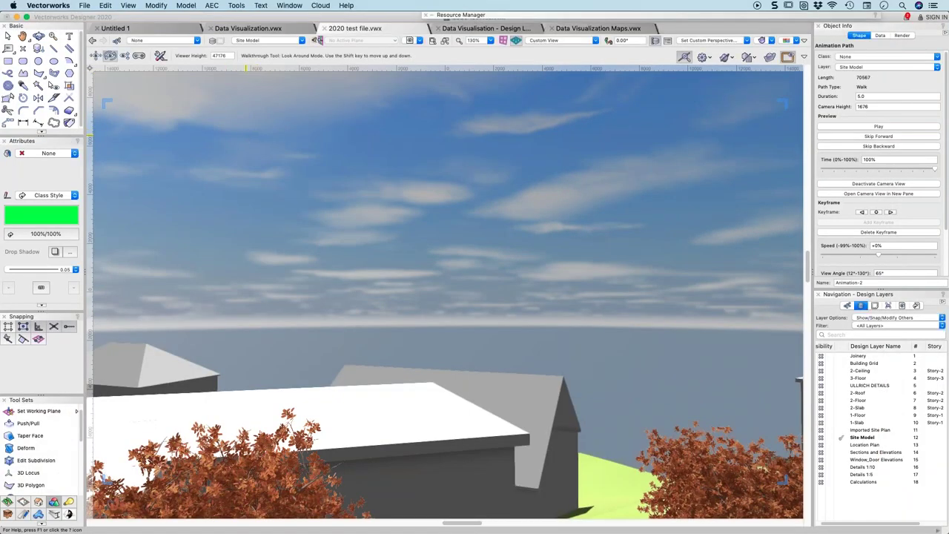
key(super+5)
scroll(435, 267, down, 6)
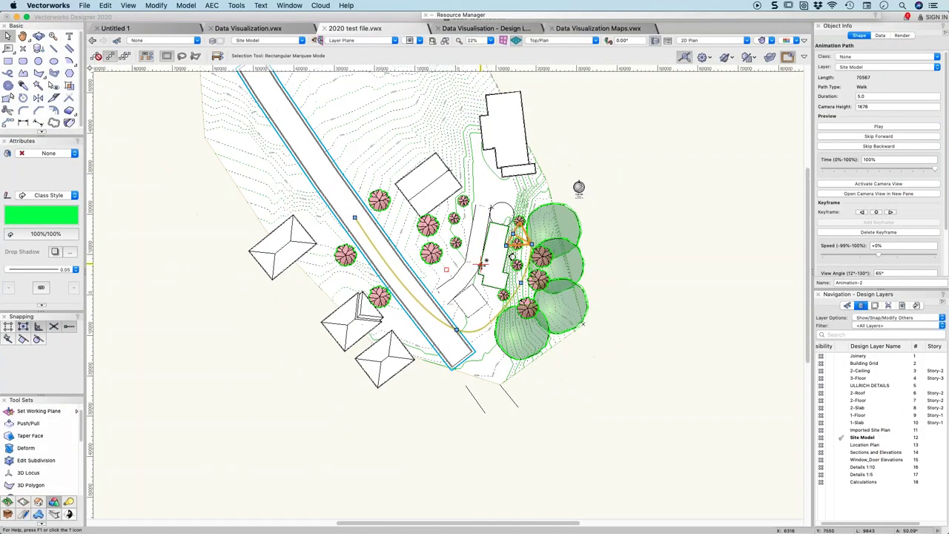
scroll(490, 259, down, 3)
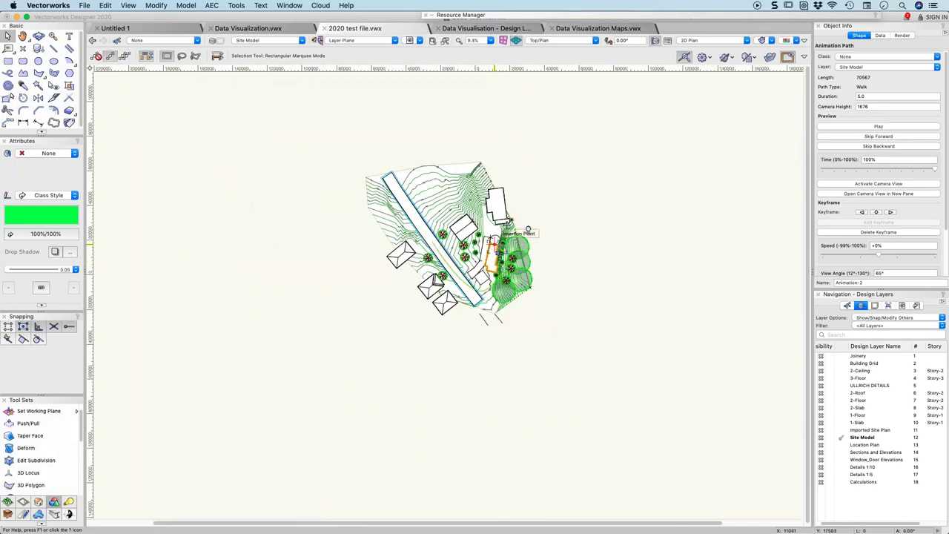
click(508, 222)
click(493, 203)
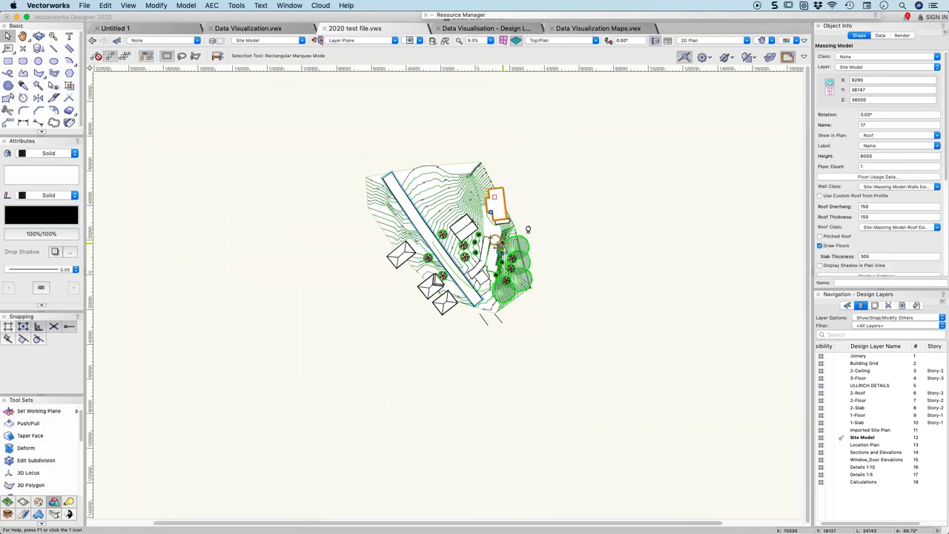
click(494, 252)
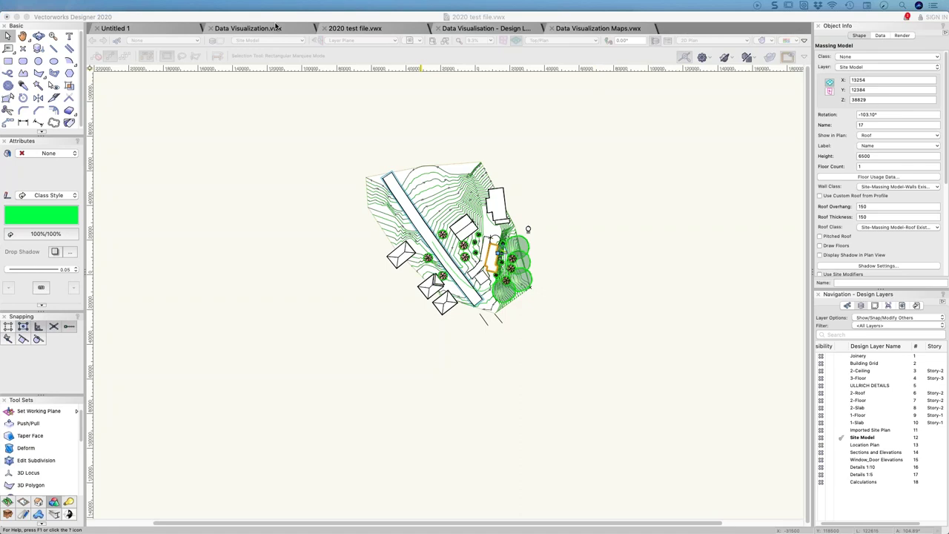
Switch to Data Visualization.vwx and display the 002 [Existing Plan] sheet layer with the whole page in view.
click(478, 29)
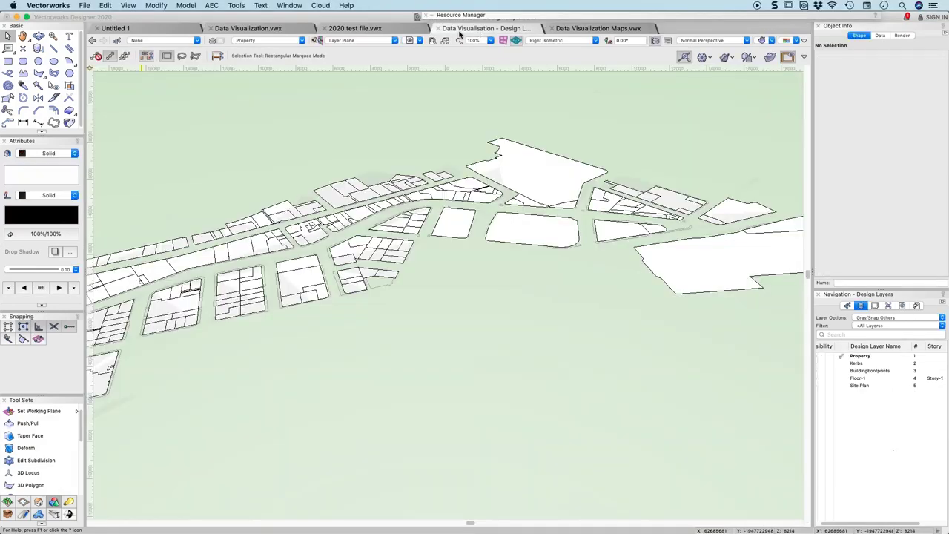
click(270, 31)
key(super+5)
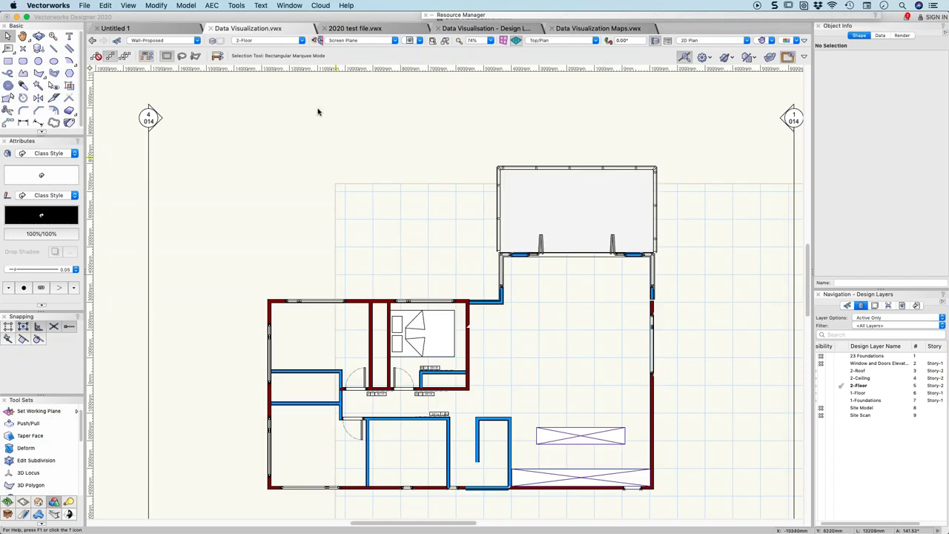
click(303, 42)
scroll(295, 155, down, 5)
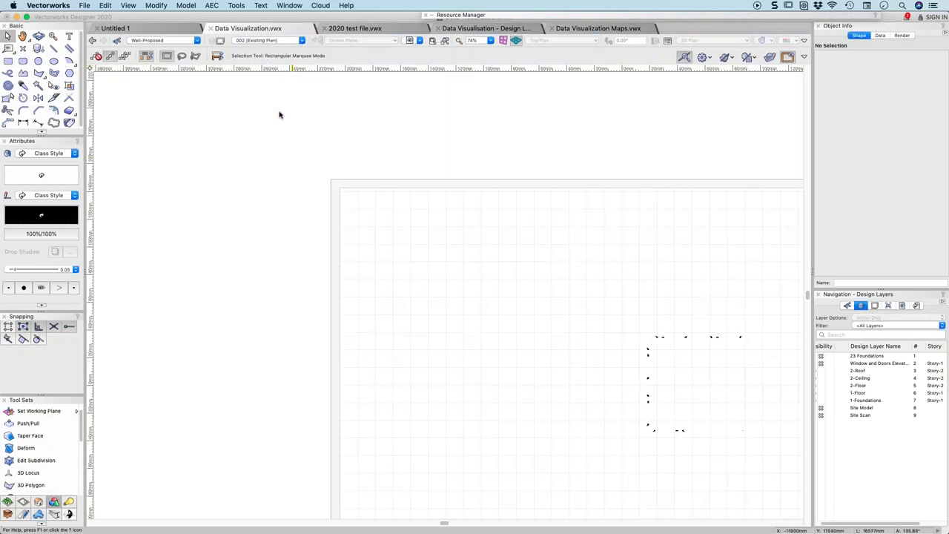
click(280, 112)
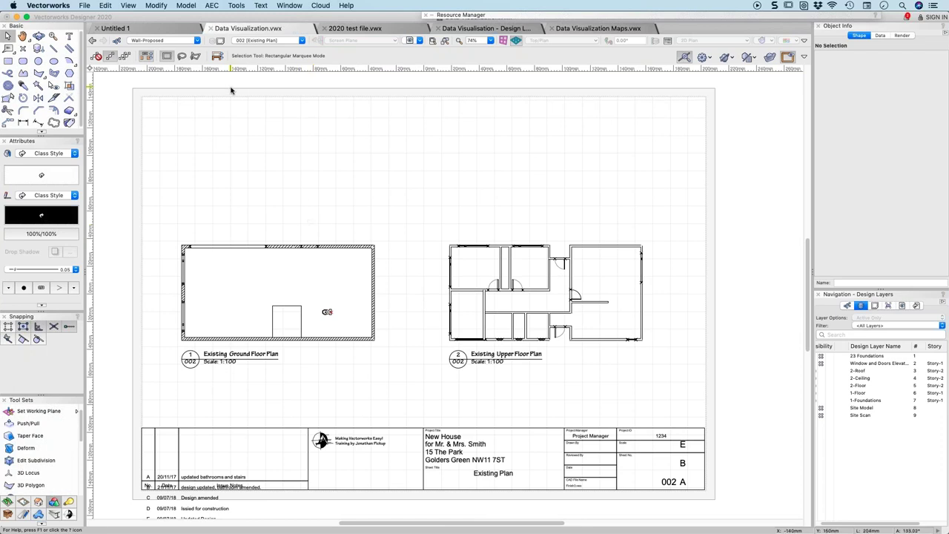
Display the 004 [Foundation Plan] sheet layer, followed by the 003 [Demolition Plan] sheet layer.
click(271, 40)
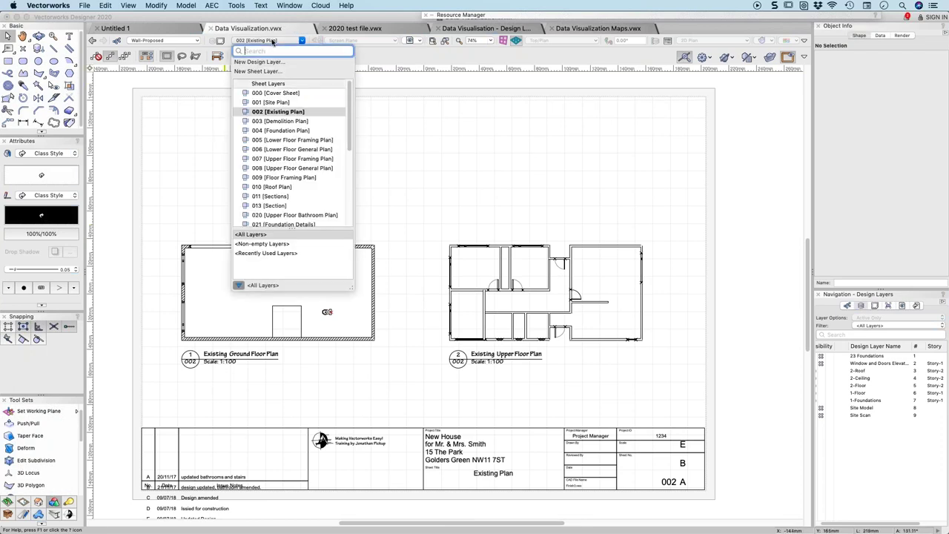
click(283, 131)
click(256, 41)
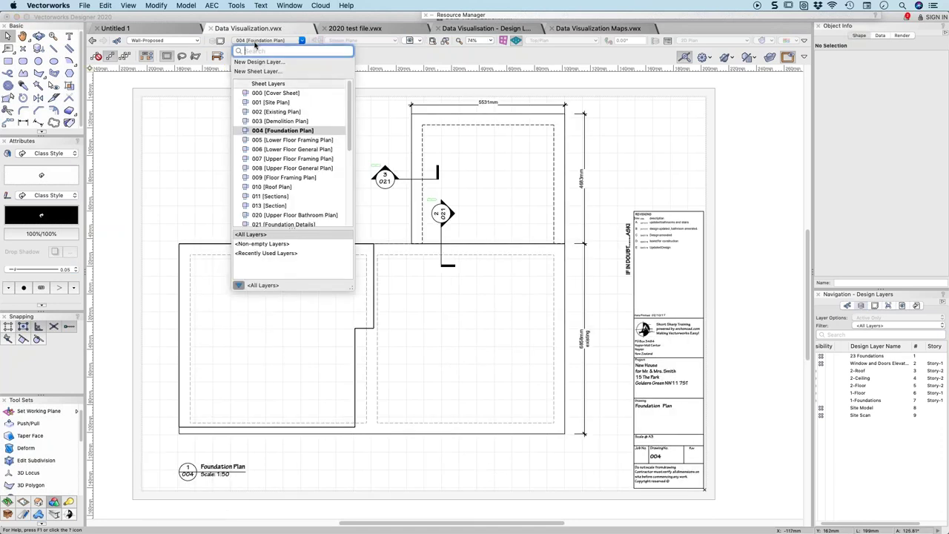
click(264, 121)
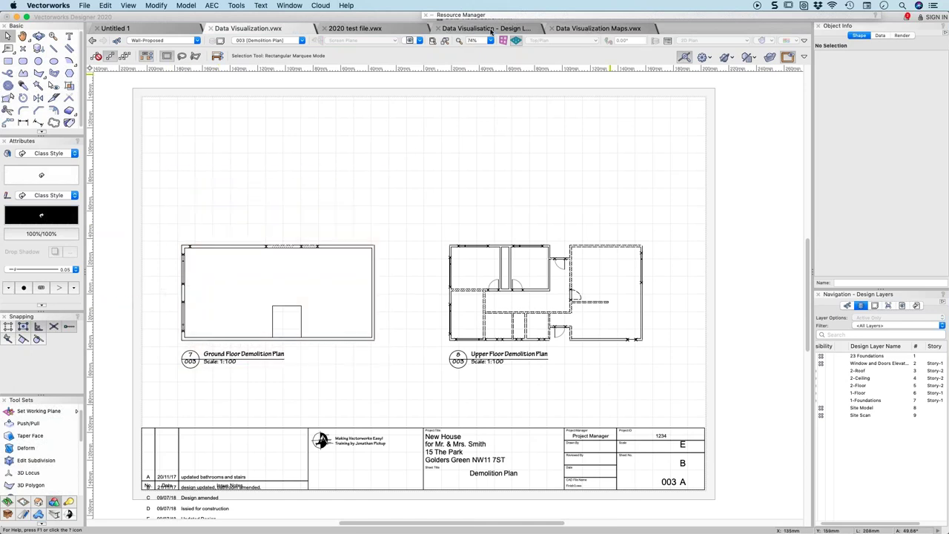
In 2020 test file.vwx, create a 360° orbit animation path around the site model, rotating about the centre of the selection.
click(381, 32)
scroll(580, 312, up, 2)
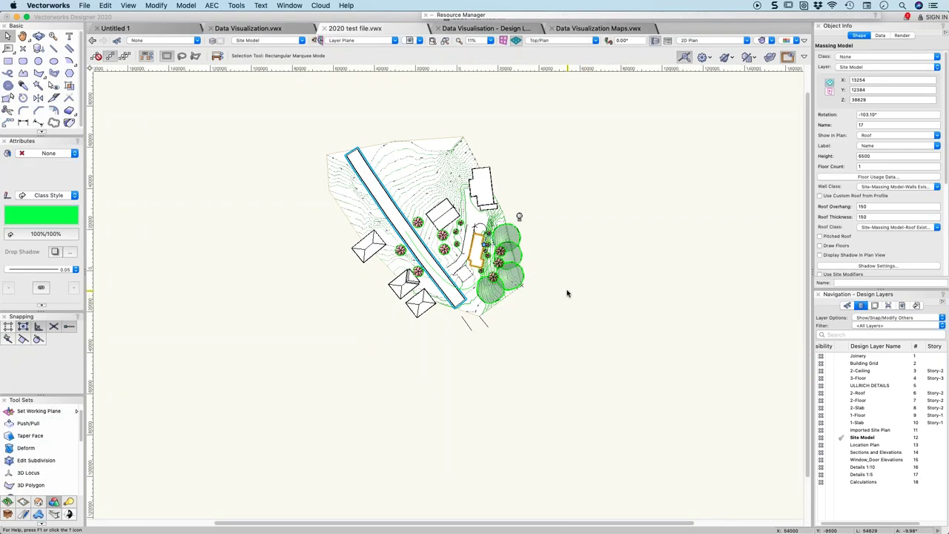
click(468, 143)
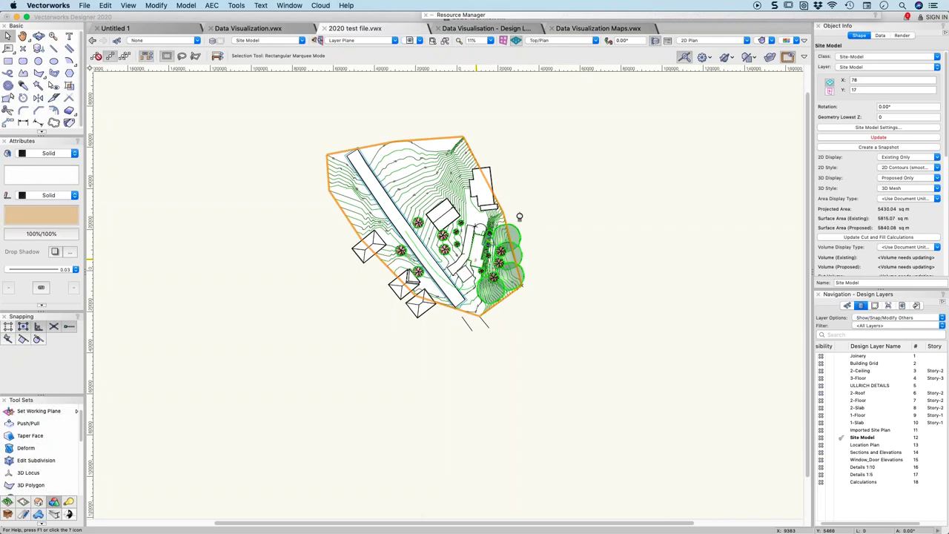
click(156, 5)
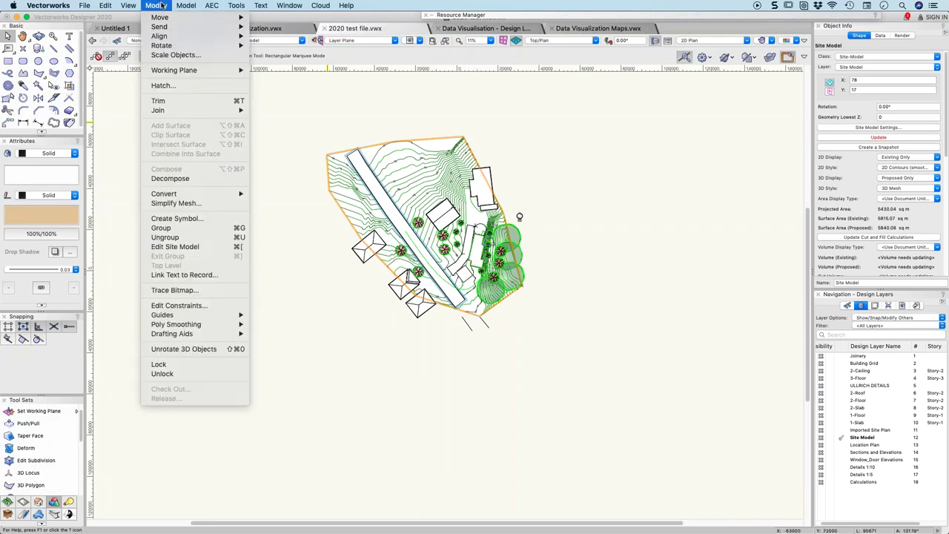
mouse_move(186, 5)
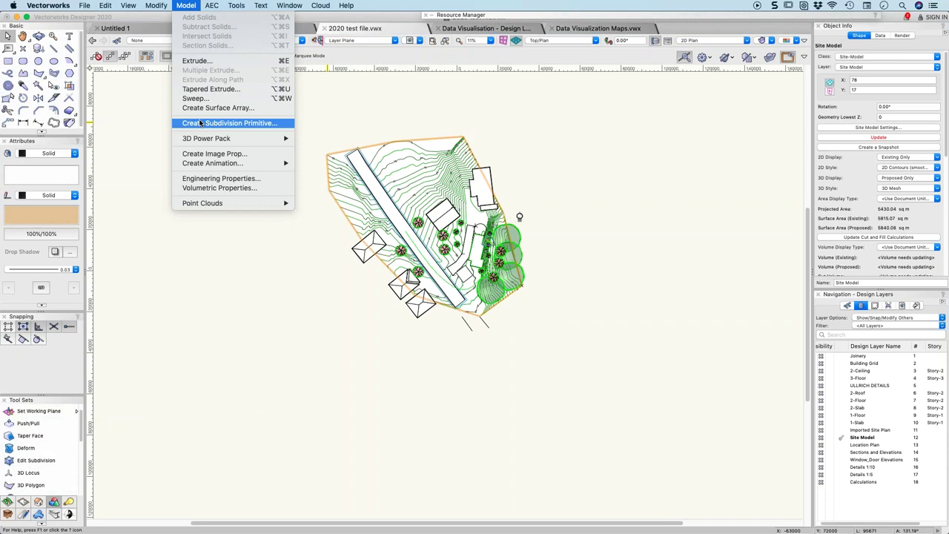
mouse_move(211, 163)
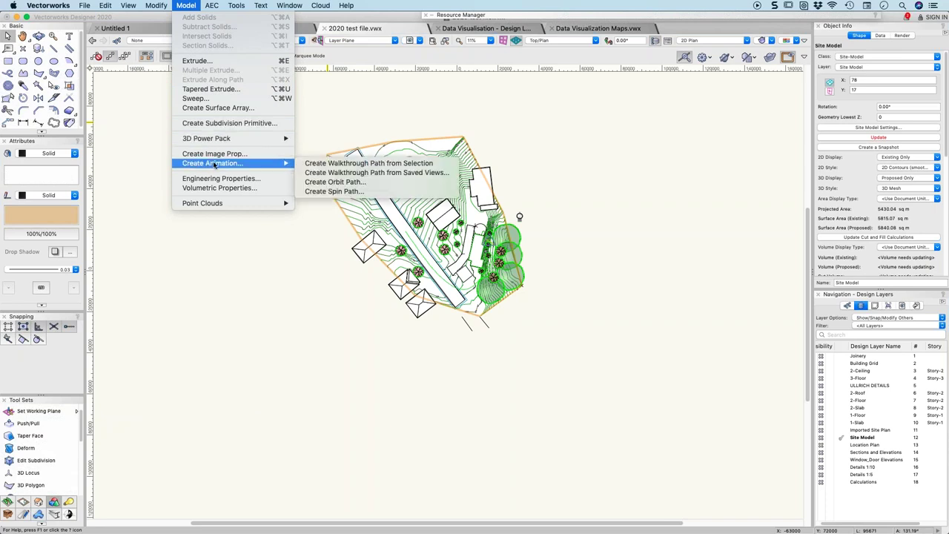
click(368, 183)
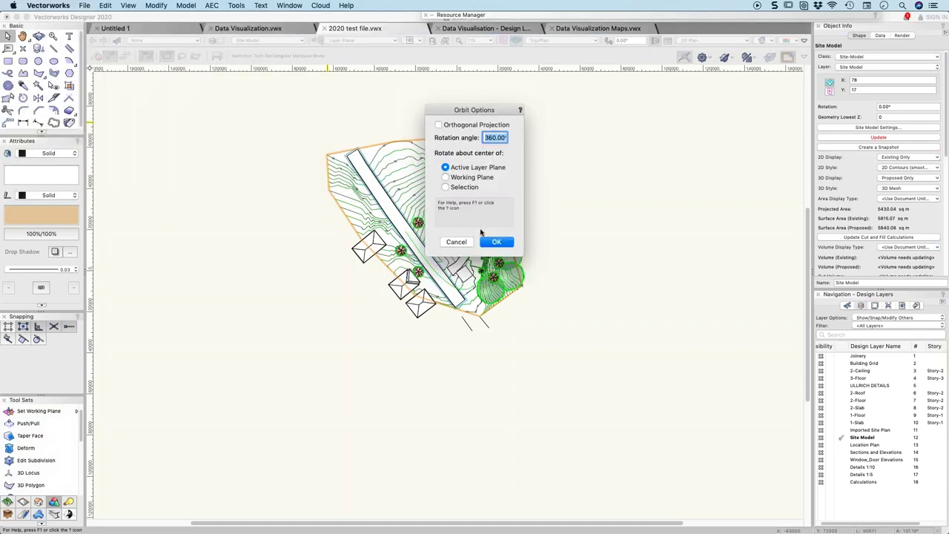
click(456, 188)
click(496, 242)
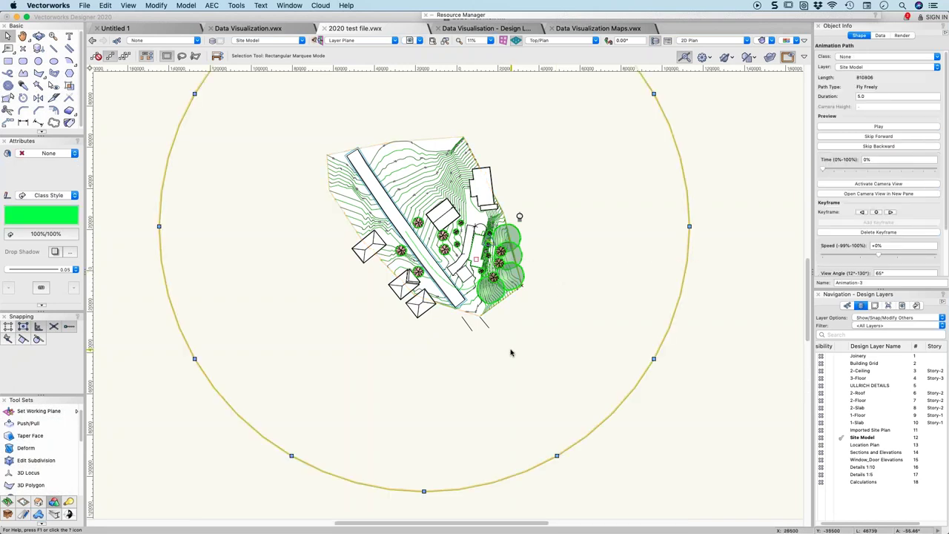
Examine the orbit path around the site model in a 3D view and review its animation settings.
super+middle_drag(513, 347, 628, 91)
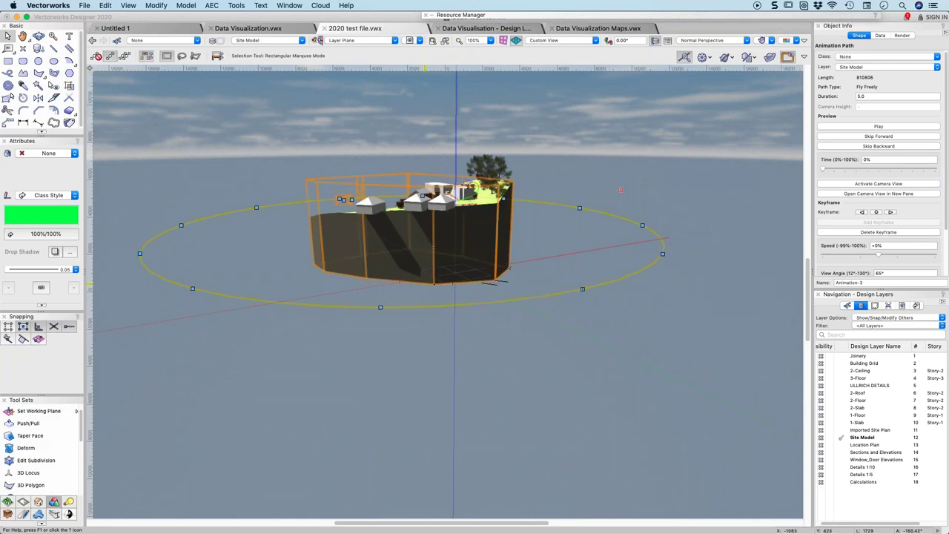
click(903, 95)
scroll(828, 129, down, 3)
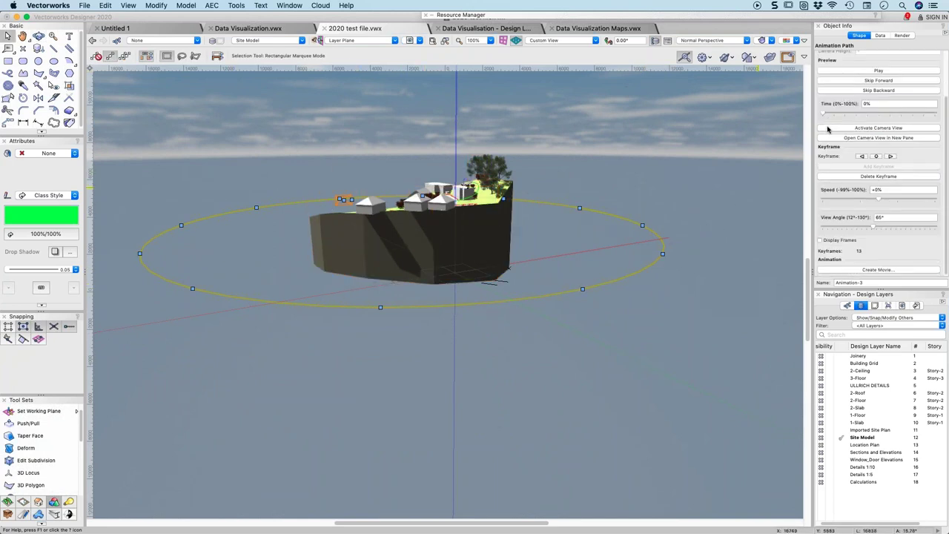
scroll(828, 129, up, 3)
scroll(835, 106, down, 3)
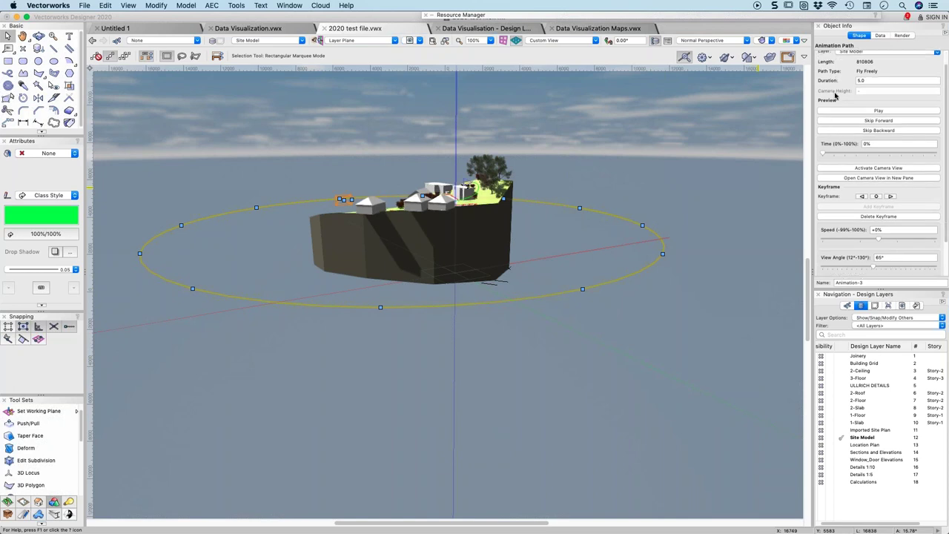
scroll(845, 185, up, 3)
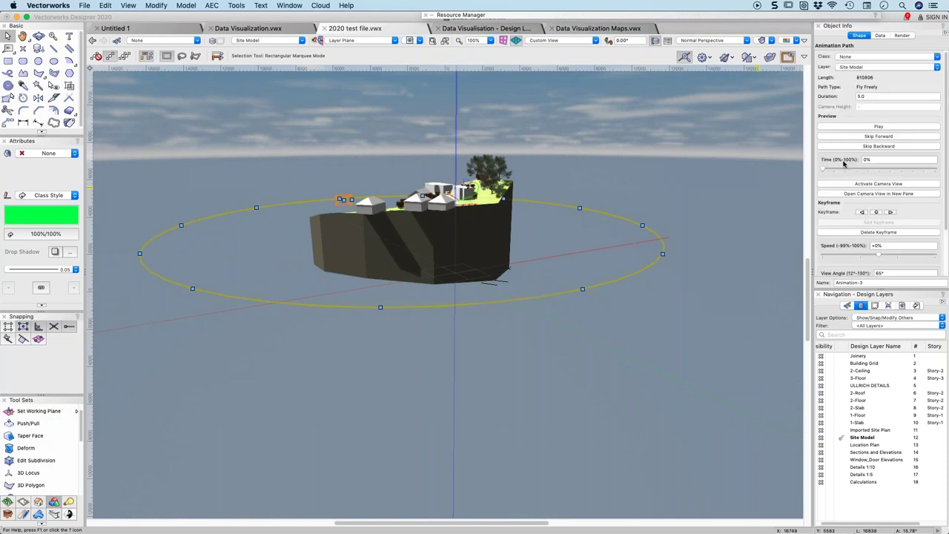
Move the orbit path up with a 3D Z offset of 45 m.
click(167, 6)
mouse_move(168, 20)
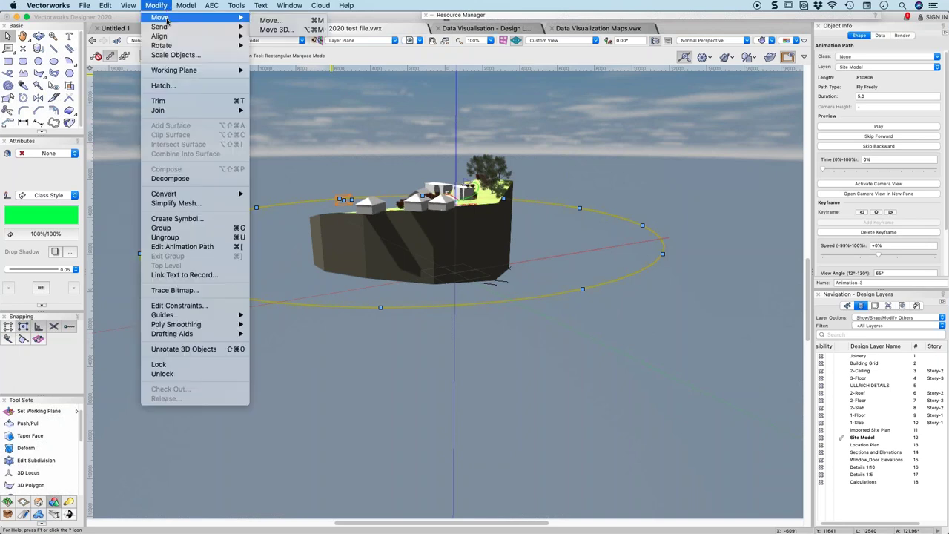
click(272, 31)
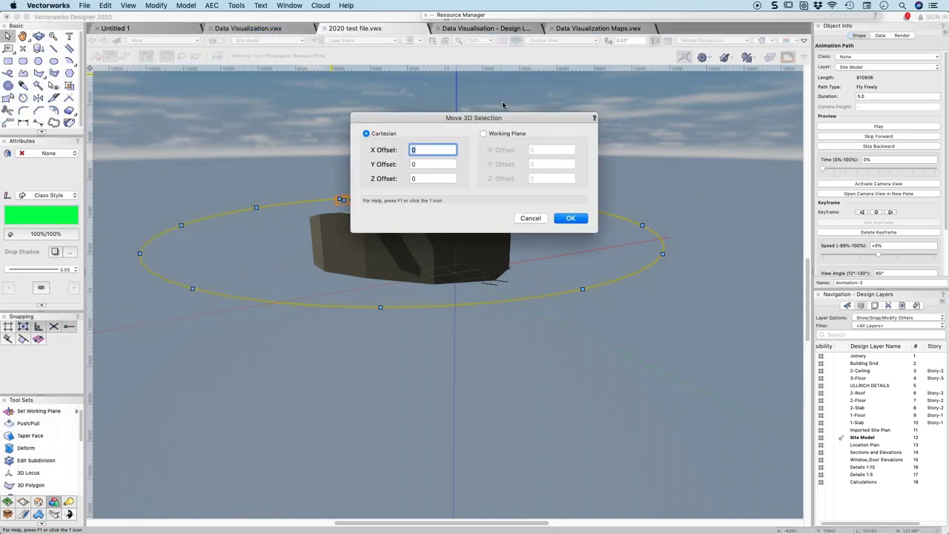
key(Tab)
key(Tab)
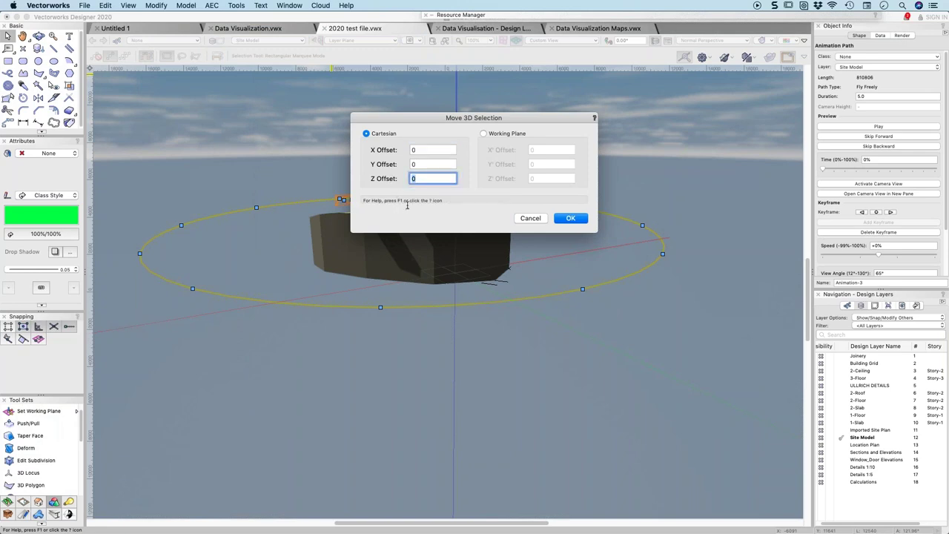
text(45m)
key(Return)
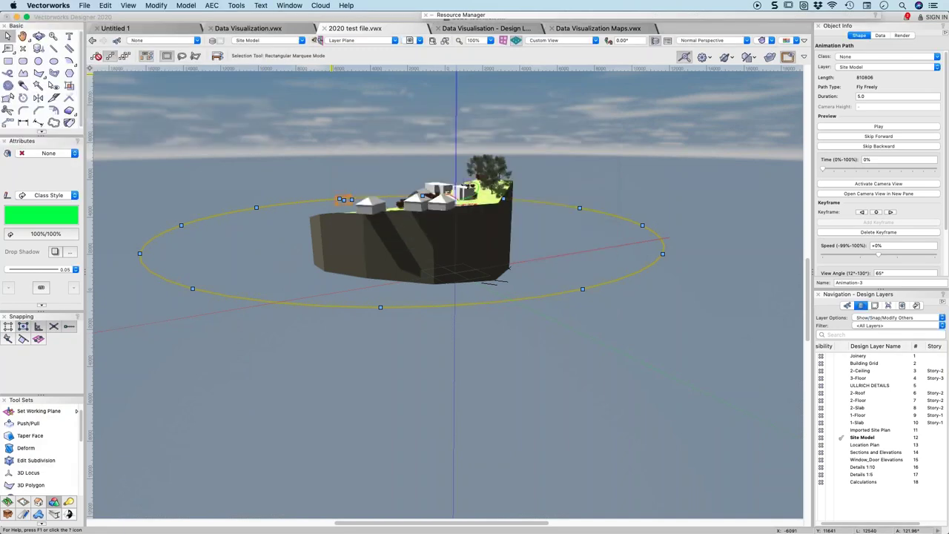
Reshape the orbit path in 3D by lowering a near vertex, raising a far one, and slightly lowering the far vertex beside it.
key(shift+c)
drag(248, 220, 517, 241)
key(x)
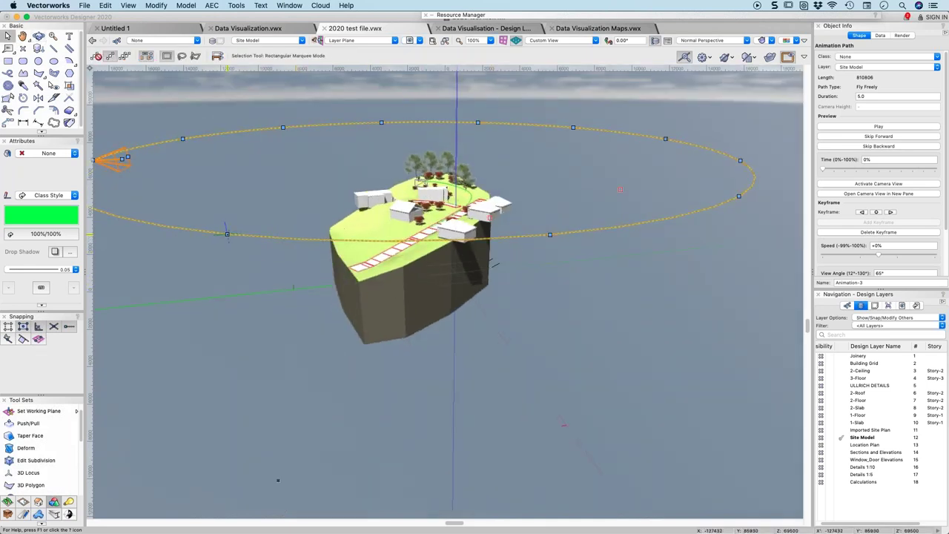
key(shift+r)
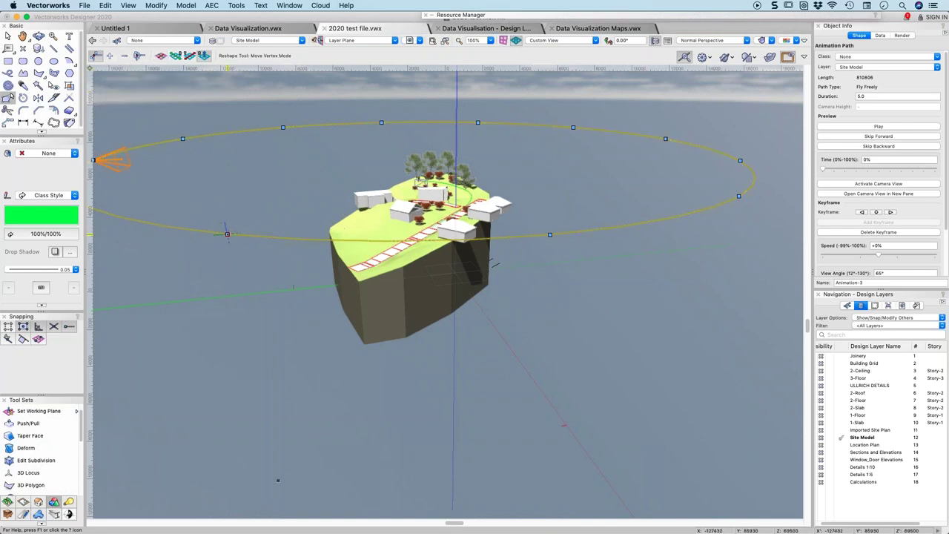
drag(227, 234, 224, 303)
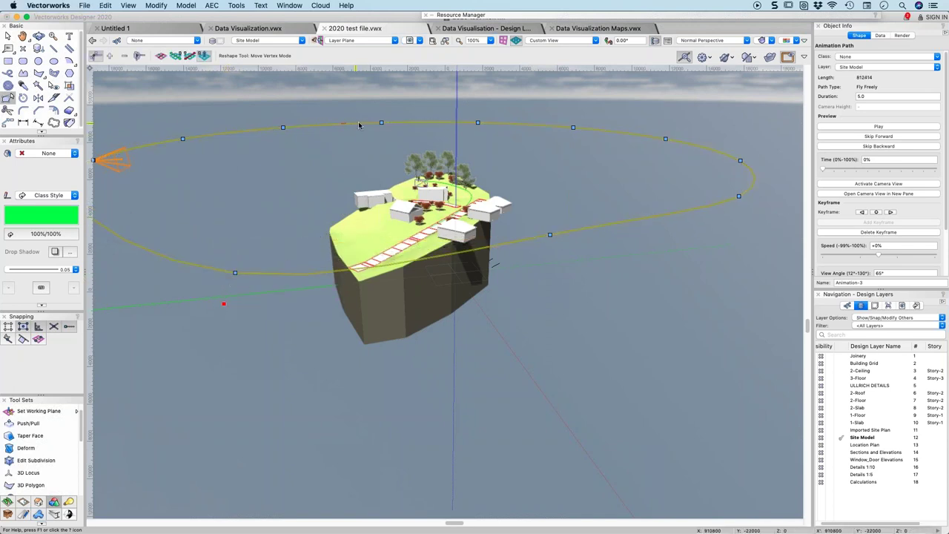
drag(382, 123, 380, 80)
mouse_move(282, 127)
mouse_down()
mouse_move(278, 154)
mouse_move(284, 146)
mouse_up()
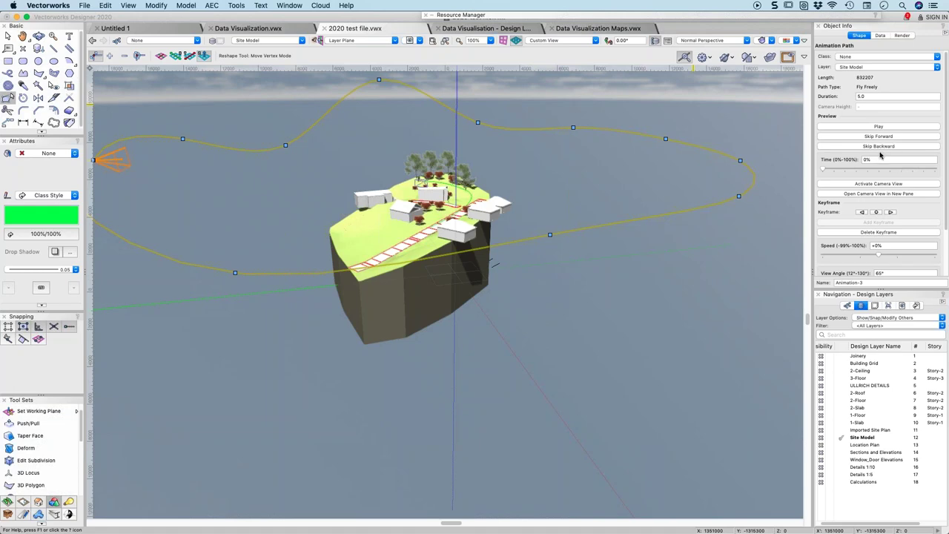
Activate the orbit path's camera view and play the animation to the end.
click(875, 183)
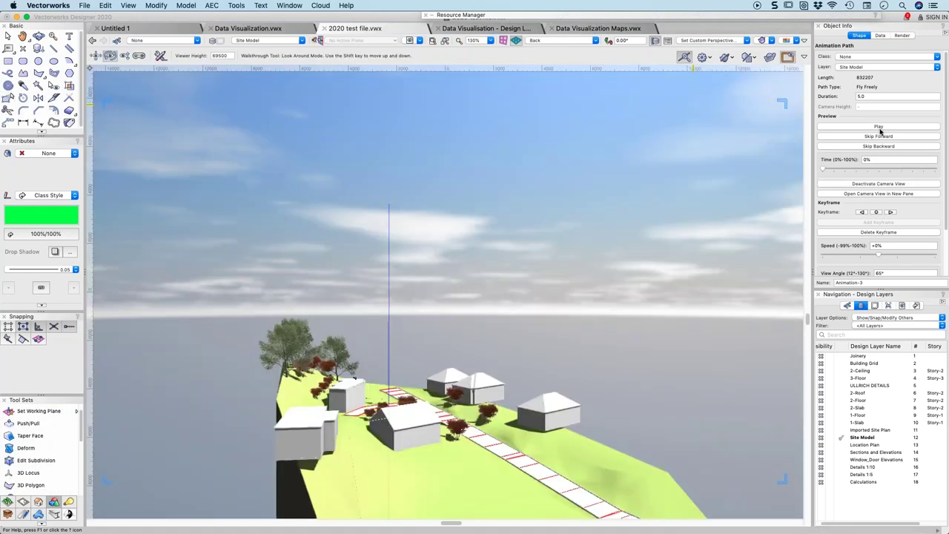
click(879, 127)
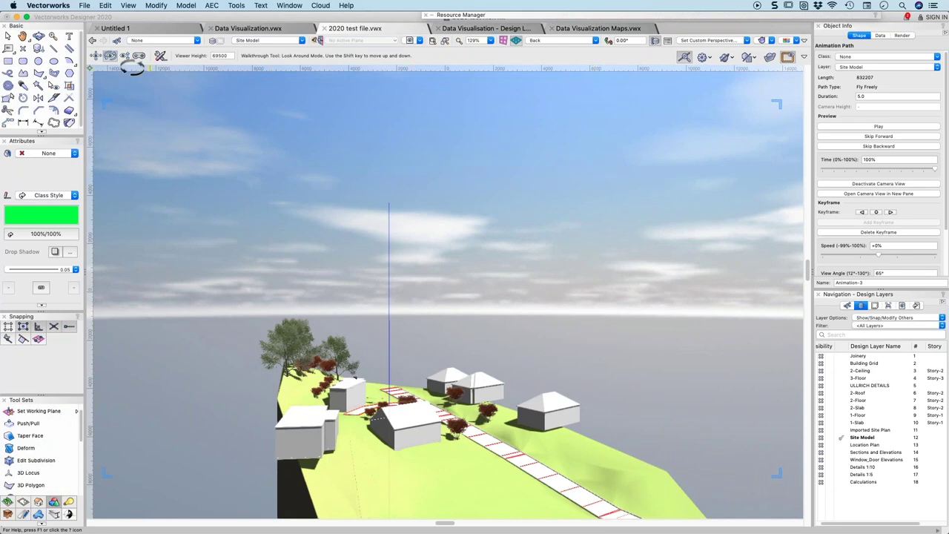
click(8, 36)
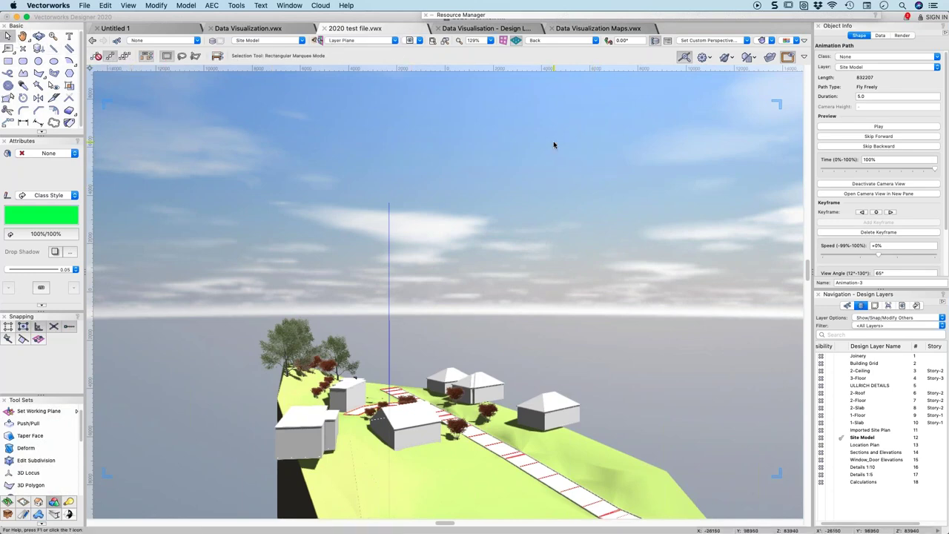
Return to the Top/Plan view and delete the orbit path.
key(super+5)
scroll(642, 232, down, 5)
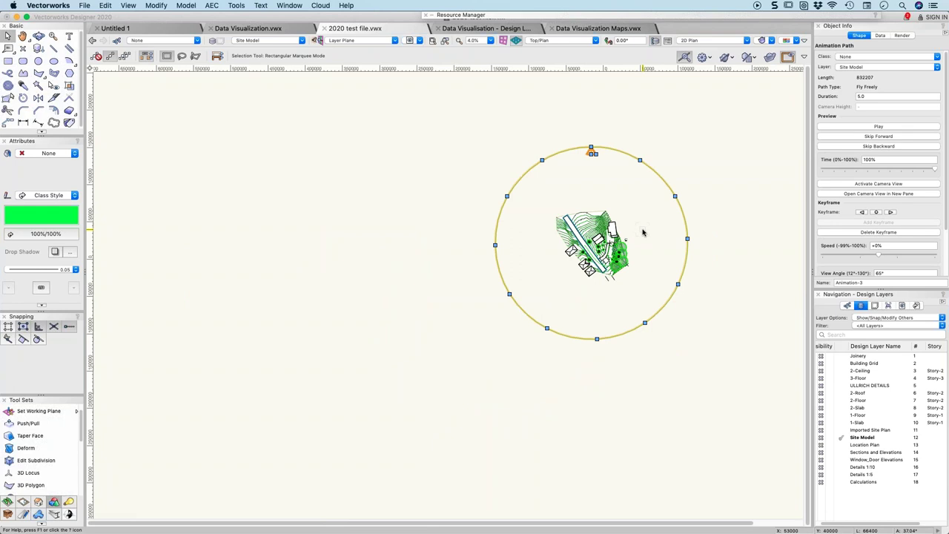
key(Delete)
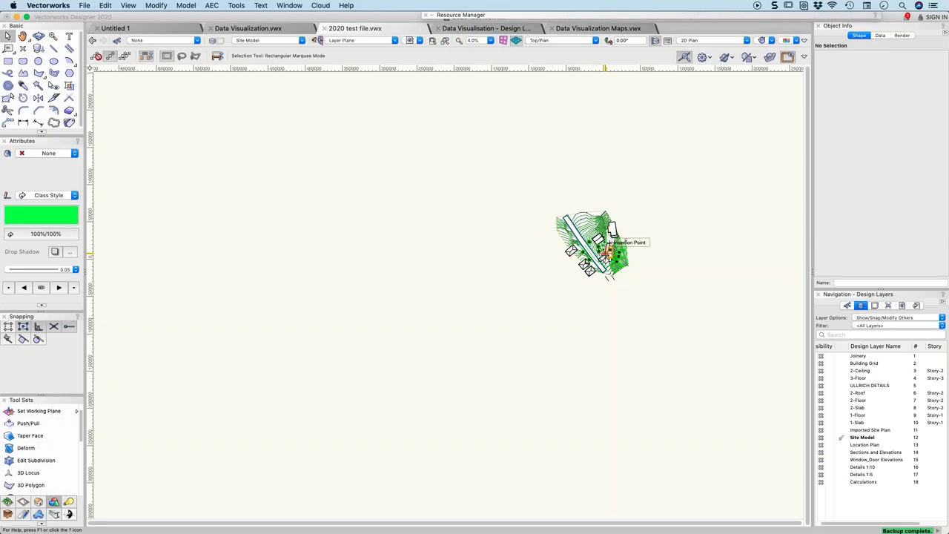
Select the curved walkthrough path and start a movie export from it with a duration of 40 seconds.
scroll(608, 252, up, 8)
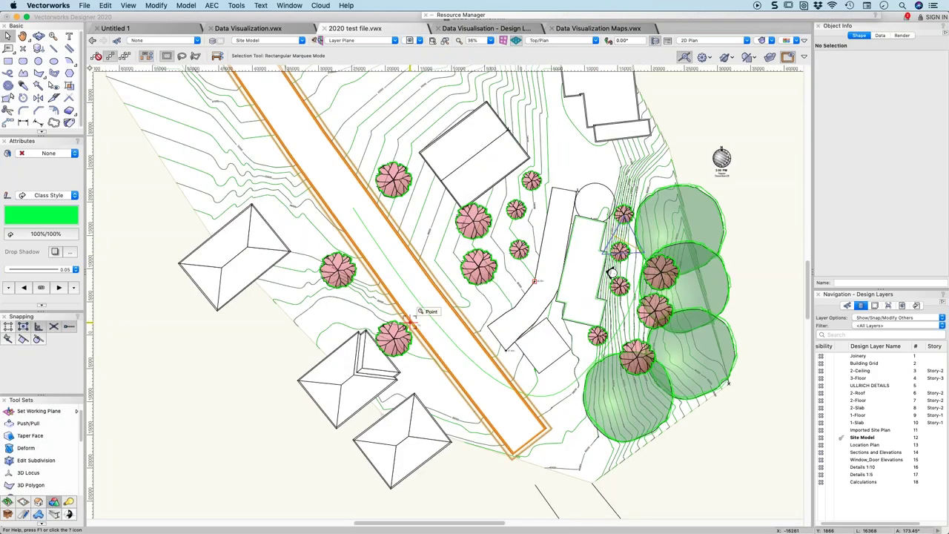
double_click(419, 300)
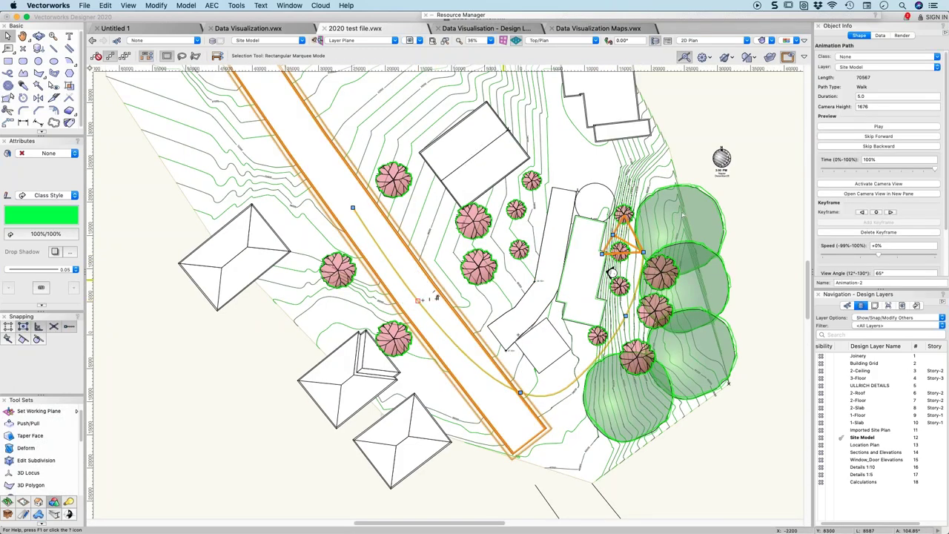
scroll(860, 211, down, 3)
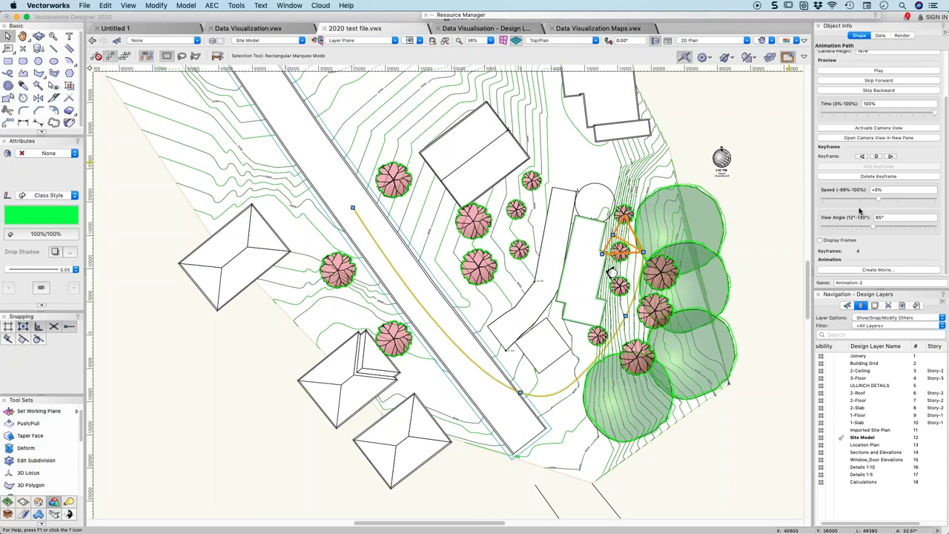
click(841, 271)
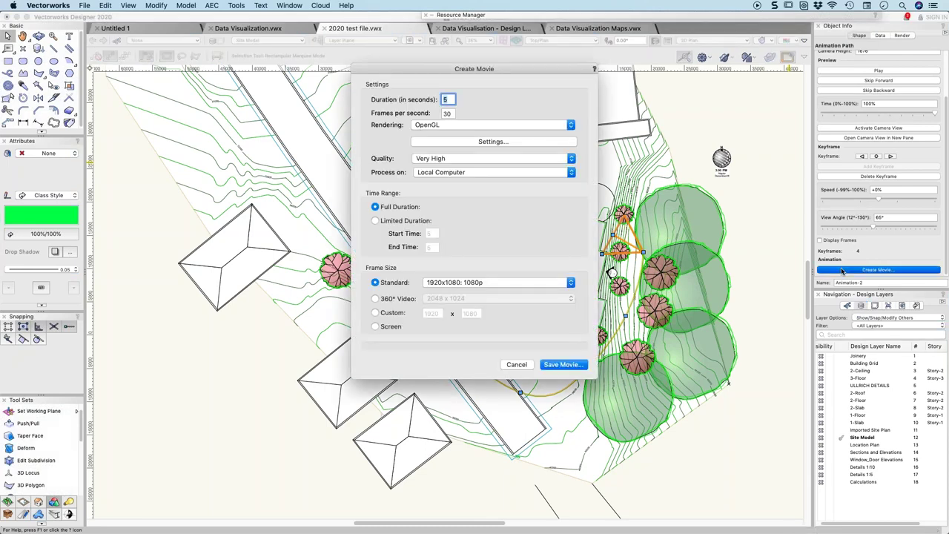
text(40)
key(Tab)
double_click(447, 99)
Keep OpenGL as the movie's render mode and accept its options with Very High detail and High quality shadows.
click(448, 125)
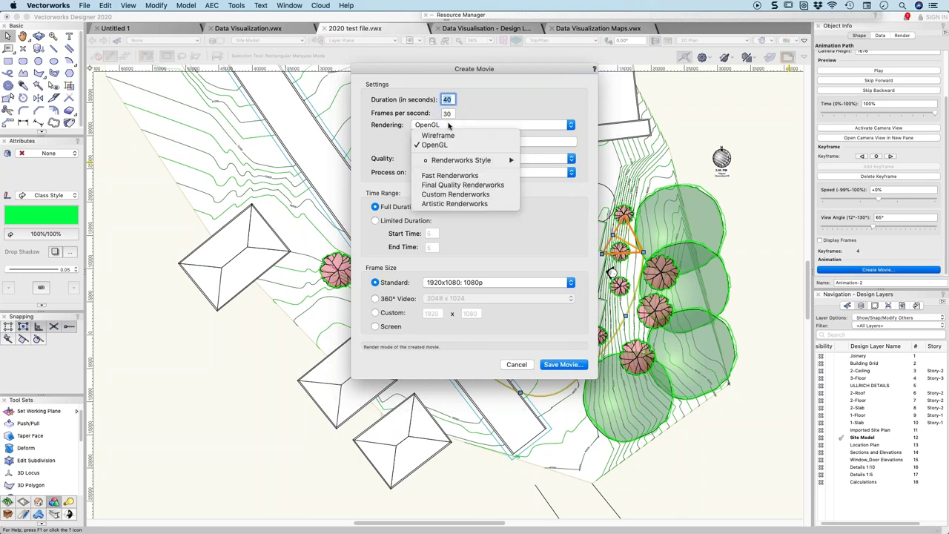
click(451, 143)
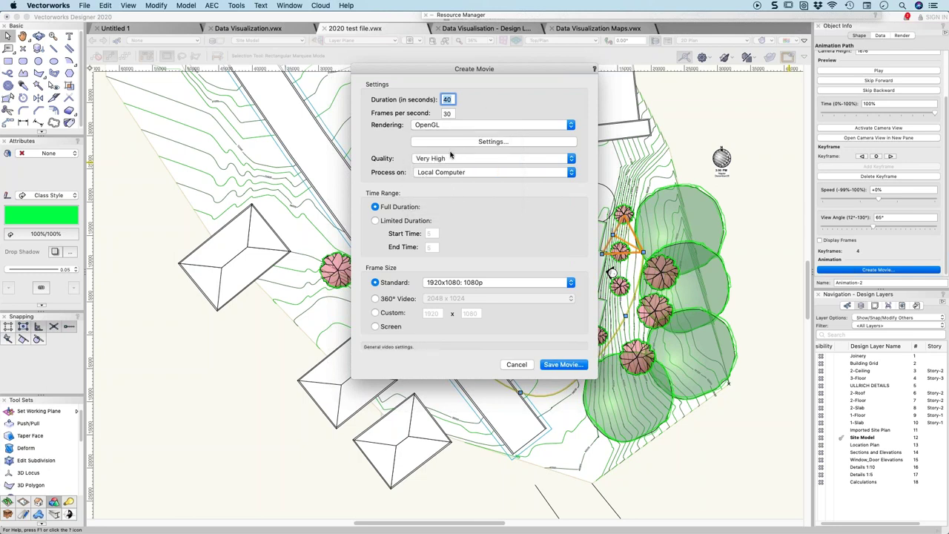
click(453, 139)
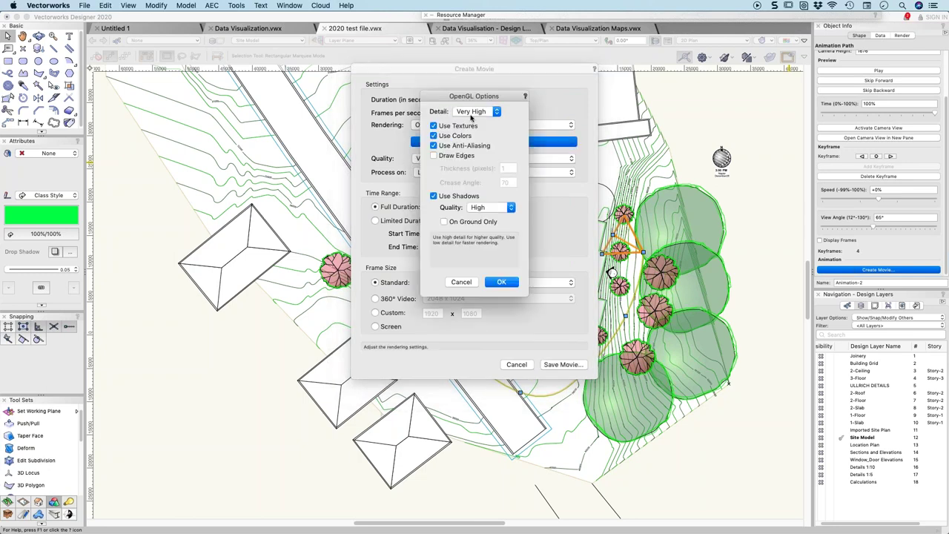
key(Return)
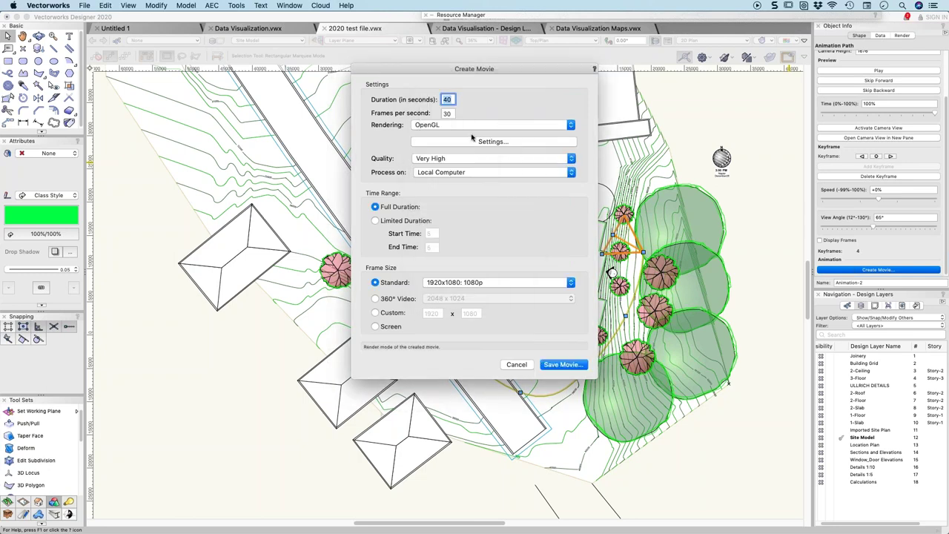
Review the movie's limited and full duration choices and standard frame sizes, and cancel the movie export.
click(396, 222)
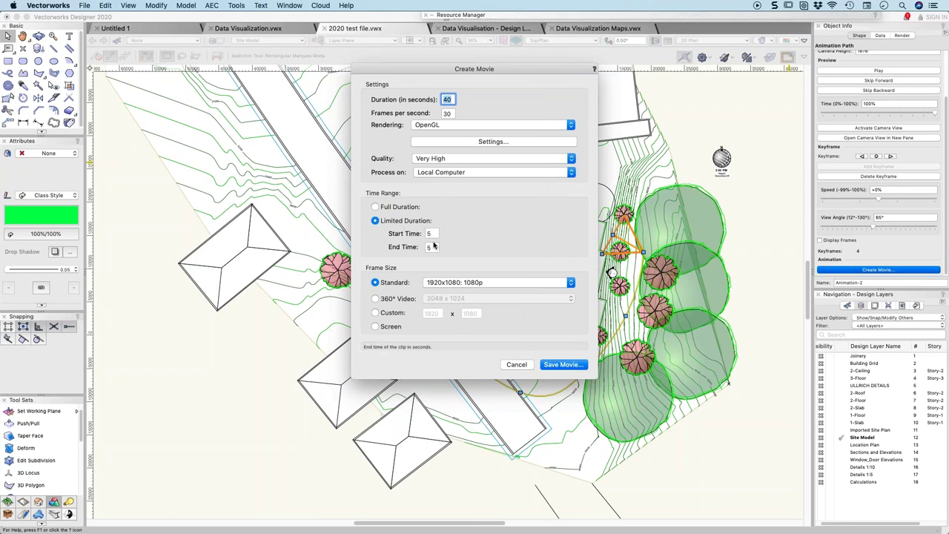
click(399, 210)
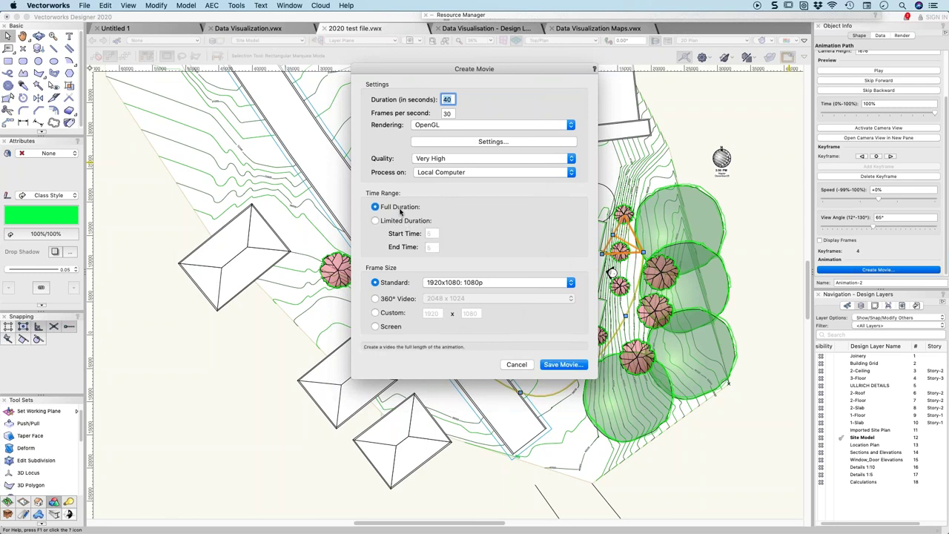
click(458, 282)
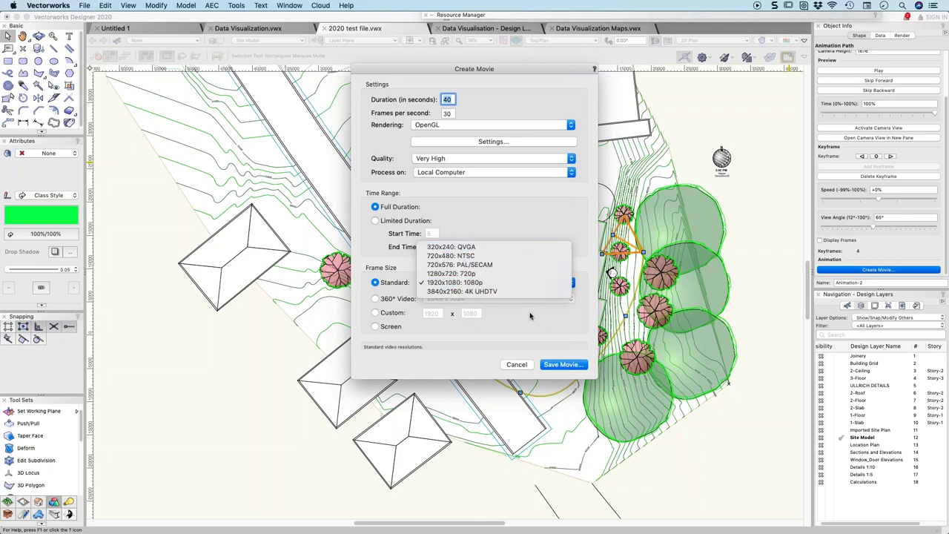
click(540, 332)
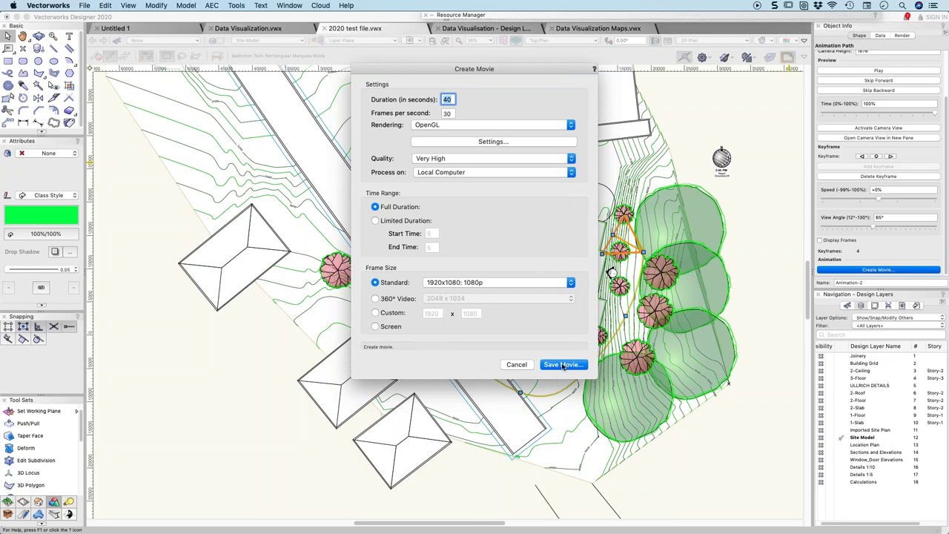
click(517, 364)
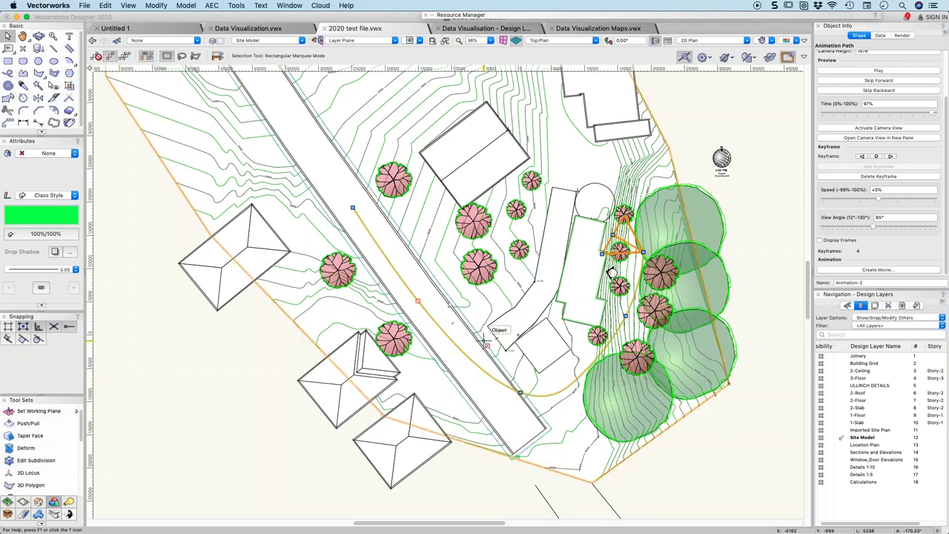
Draw a straight two-vertex polyline diagonally across the site through the central building, spanning about 34,340 by 37,470 mm.
scroll(381, 319, down, 3)
scroll(382, 319, up, 3)
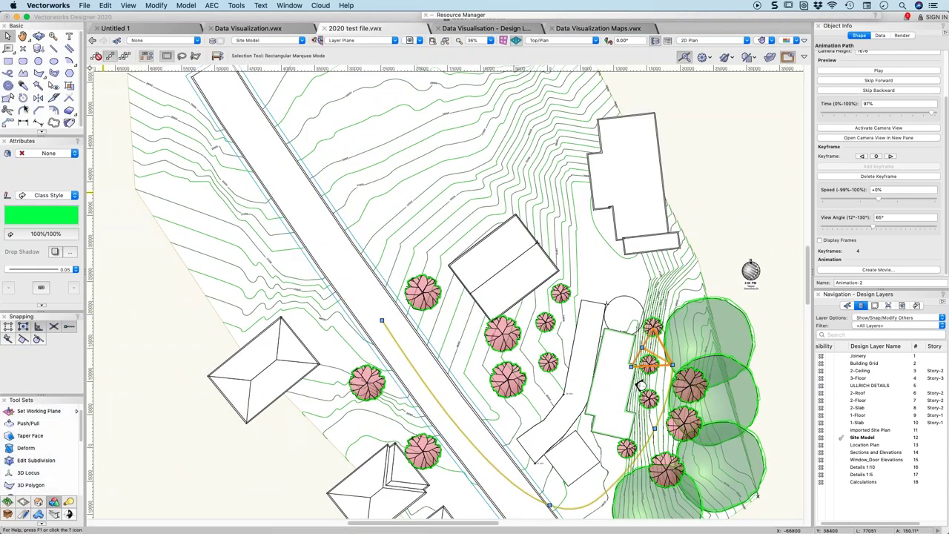
click(21, 75)
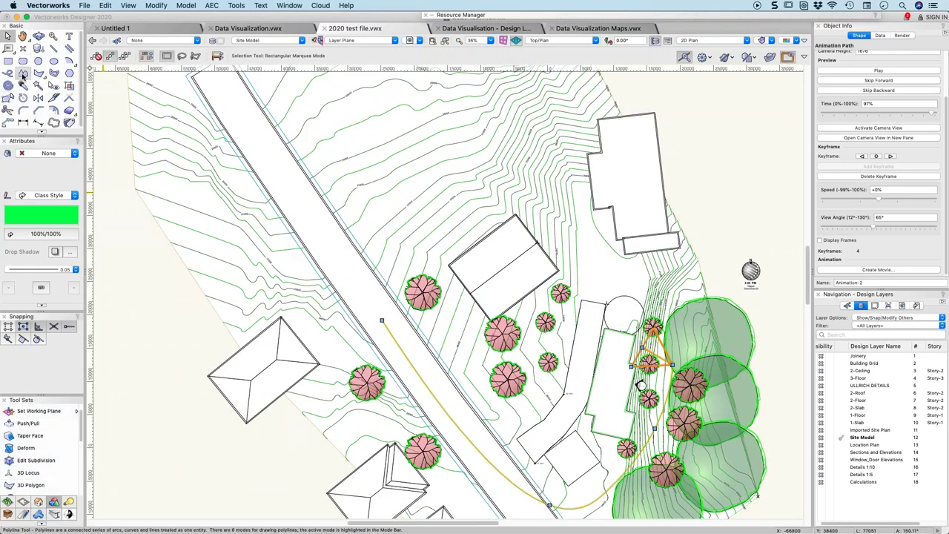
click(421, 170)
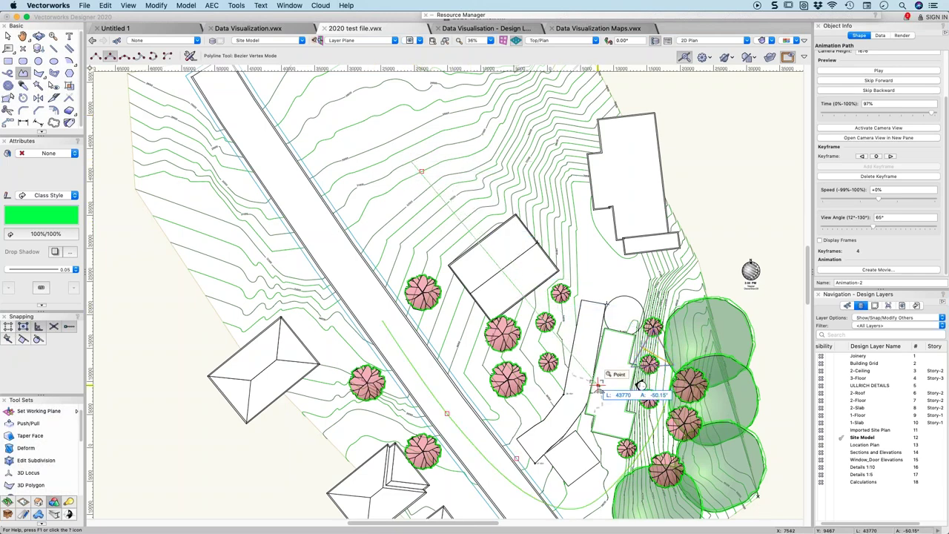
double_click(639, 406)
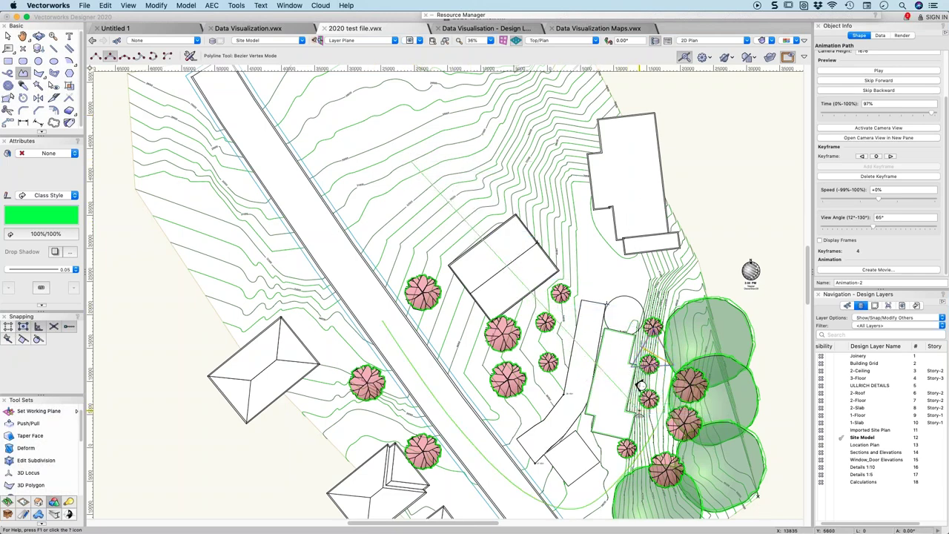
Create a walkthrough path from the selected polyline and view it in 3D perspective.
click(180, 5)
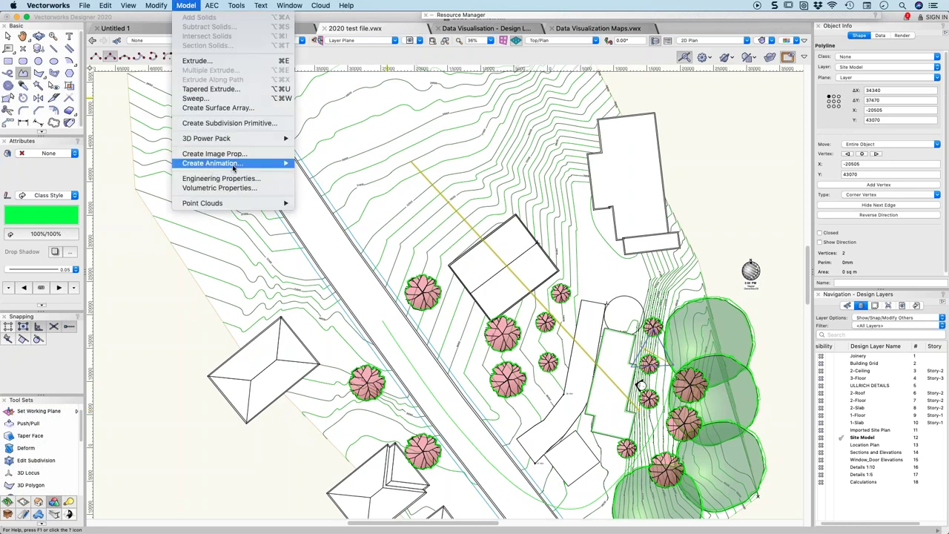
mouse_move(233, 164)
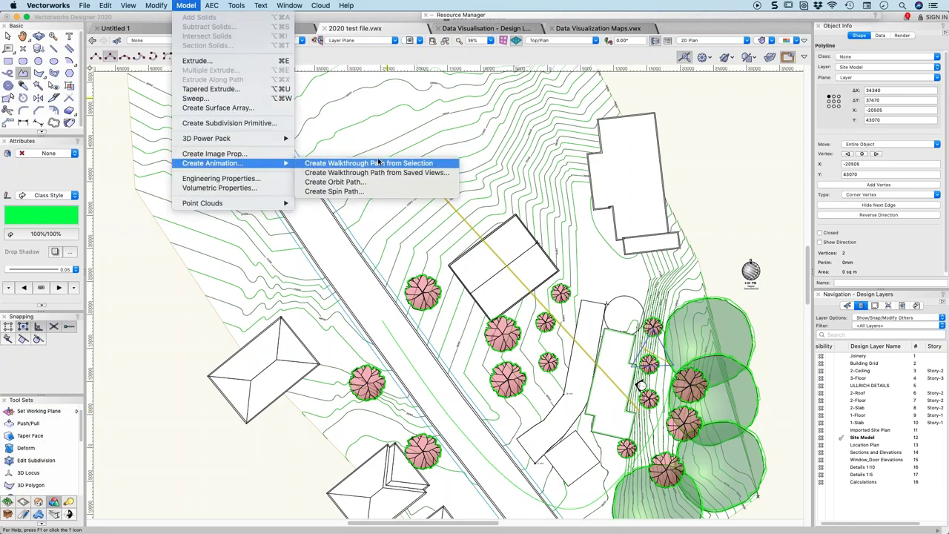
click(379, 162)
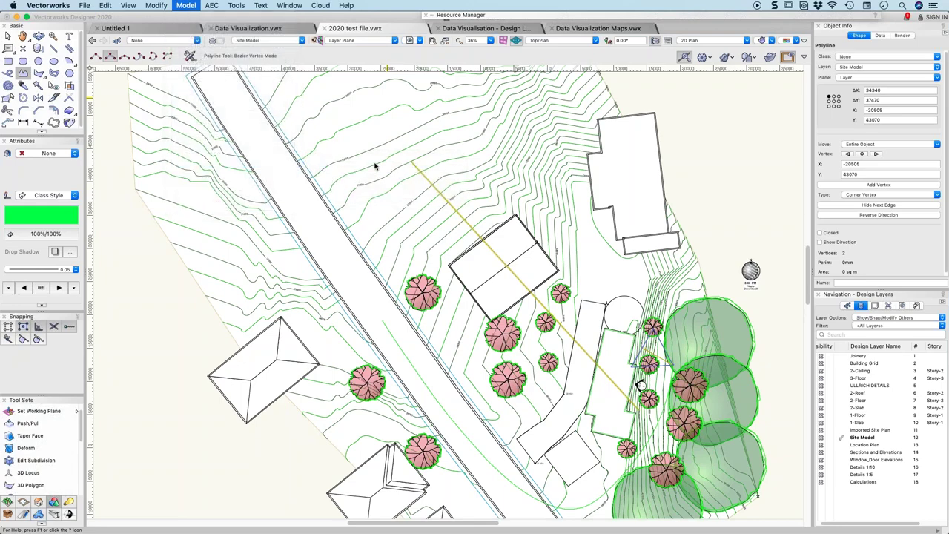
key(shift+c)
mouse_move(432, 176)
mouse_down()
mouse_move(558, 101)
mouse_move(540, 291)
mouse_move(527, 167)
mouse_move(269, 194)
mouse_move(610, 210)
mouse_up()
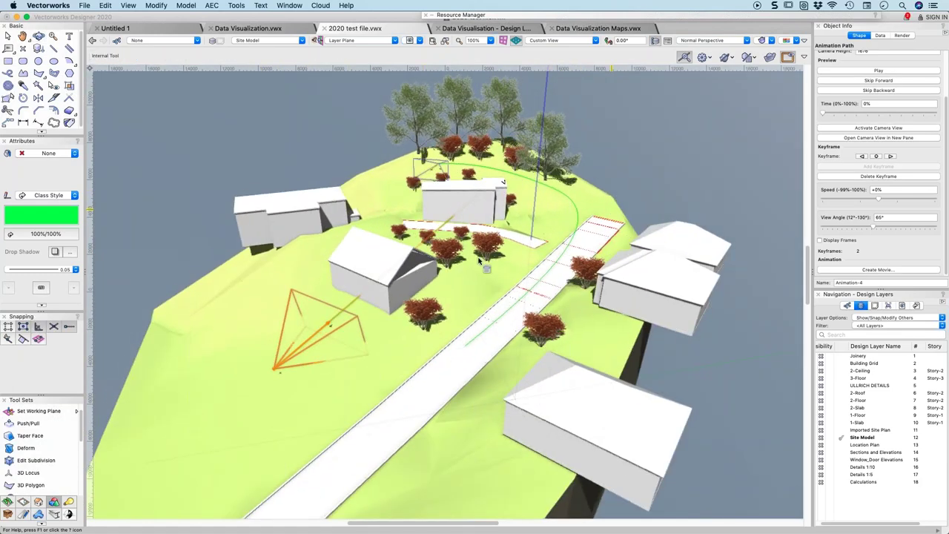
Try reshaping the straight walkthrough path in 3D, and remove the path from the site model.
key(p)
key(x)
click(289, 385)
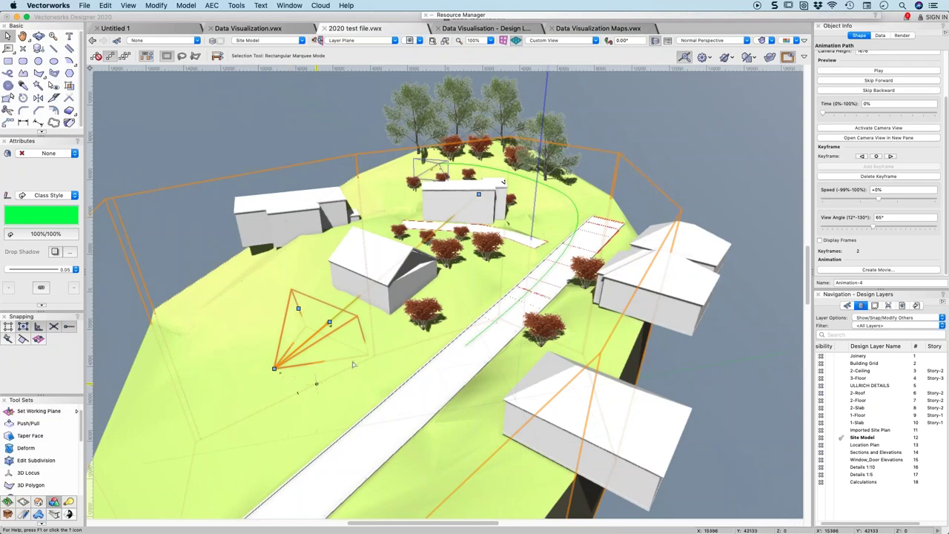
key(shift+c)
drag(289, 386, 299, 364)
key(x)
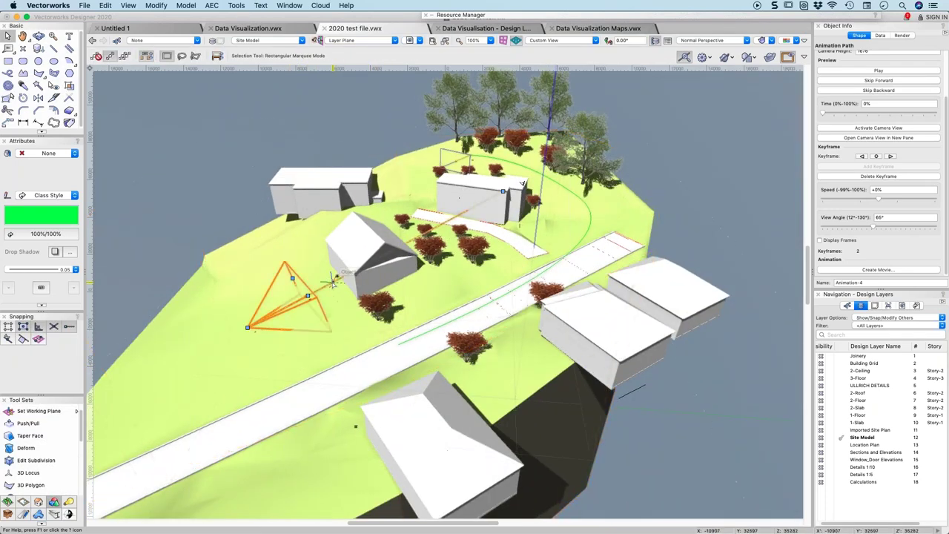
key(shift+r)
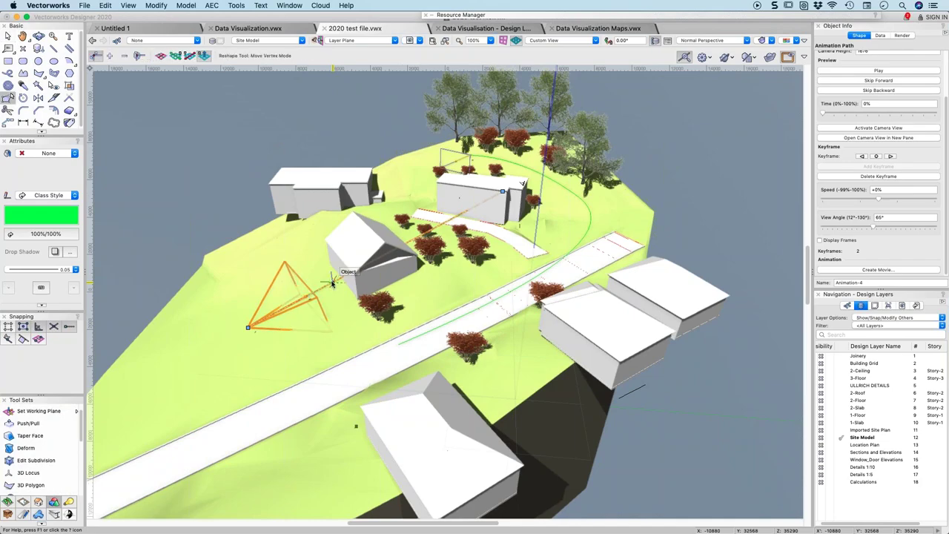
click(282, 300)
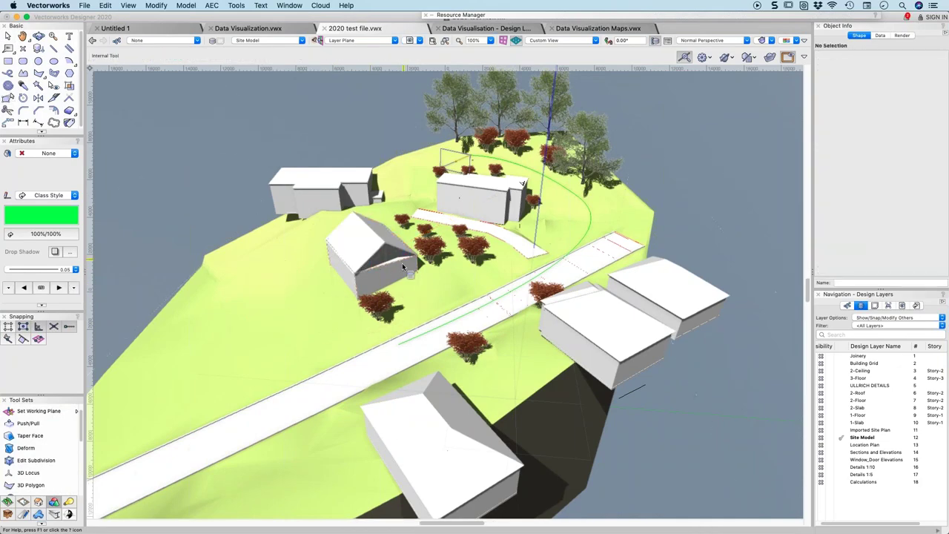
Try to create a walkthrough path from selection with nothing selected, and dismiss the alert.
middle_drag(281, 300, 293, 383)
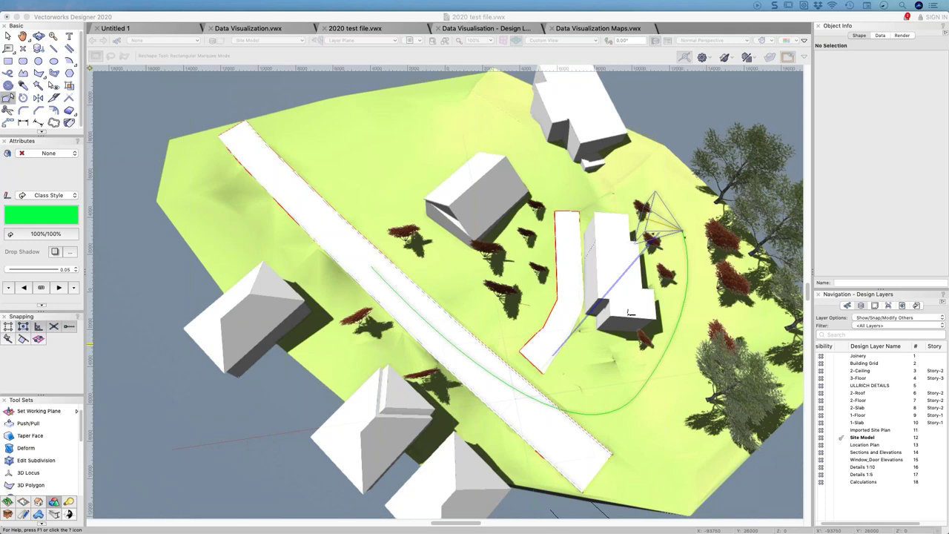
click(295, 106)
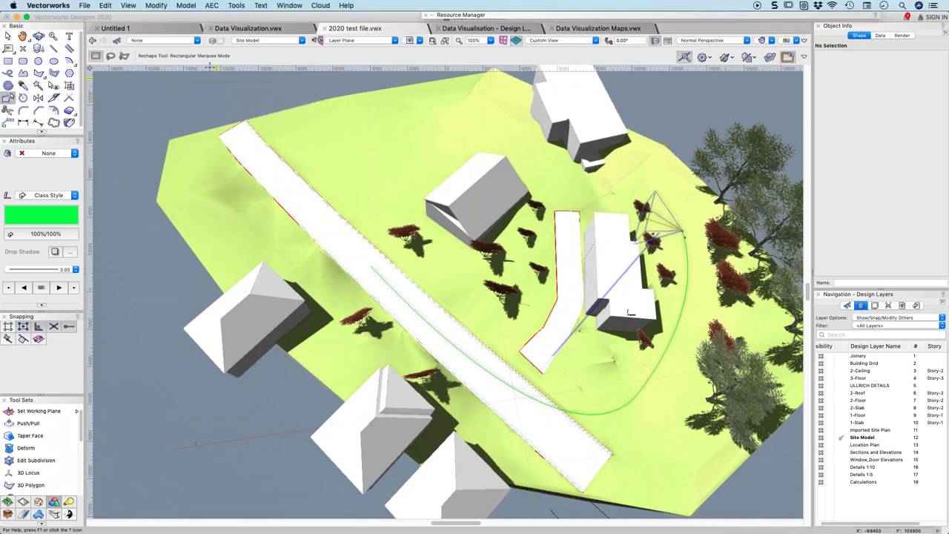
click(192, 7)
mouse_move(228, 166)
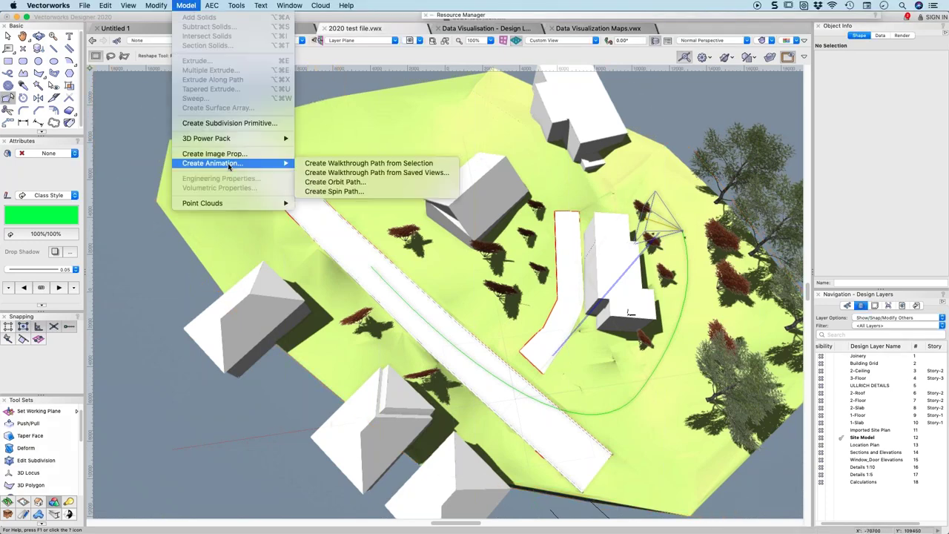
key(Escape)
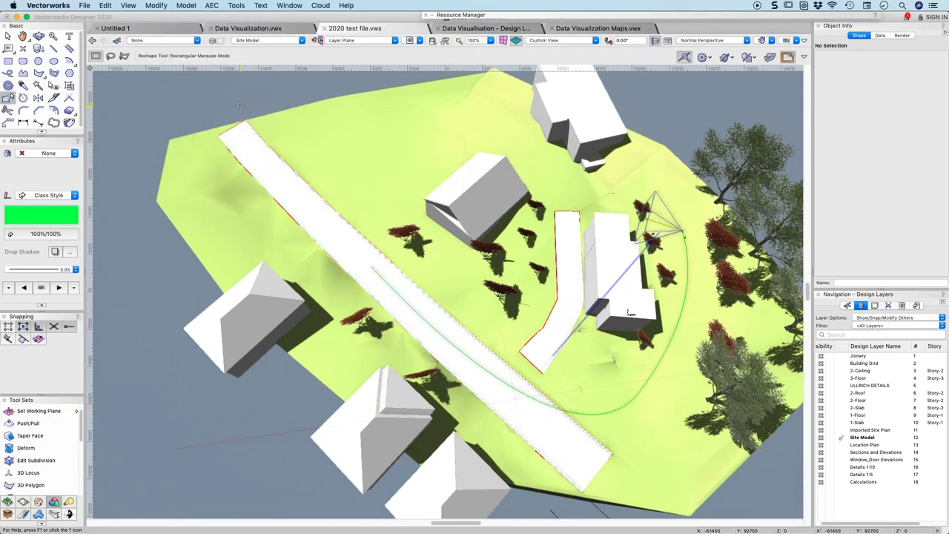
click(189, 6)
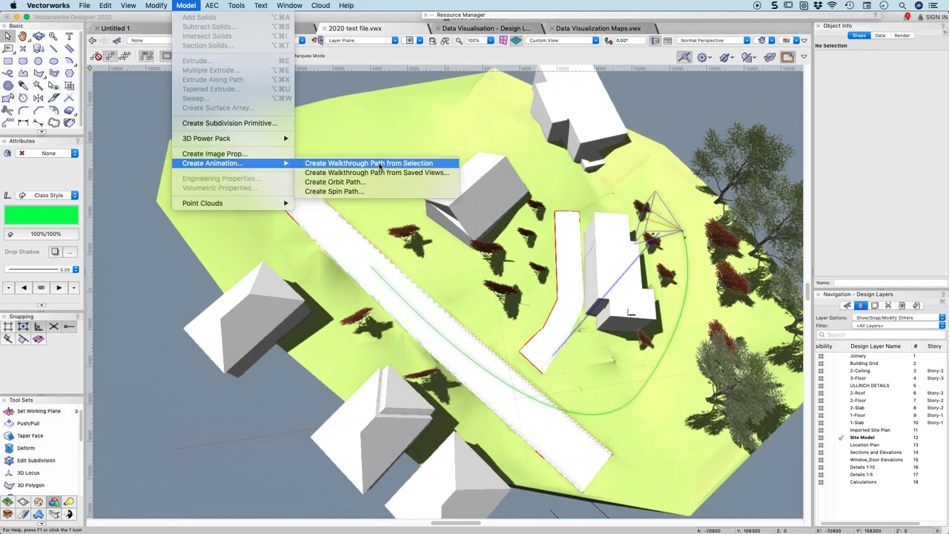
click(380, 165)
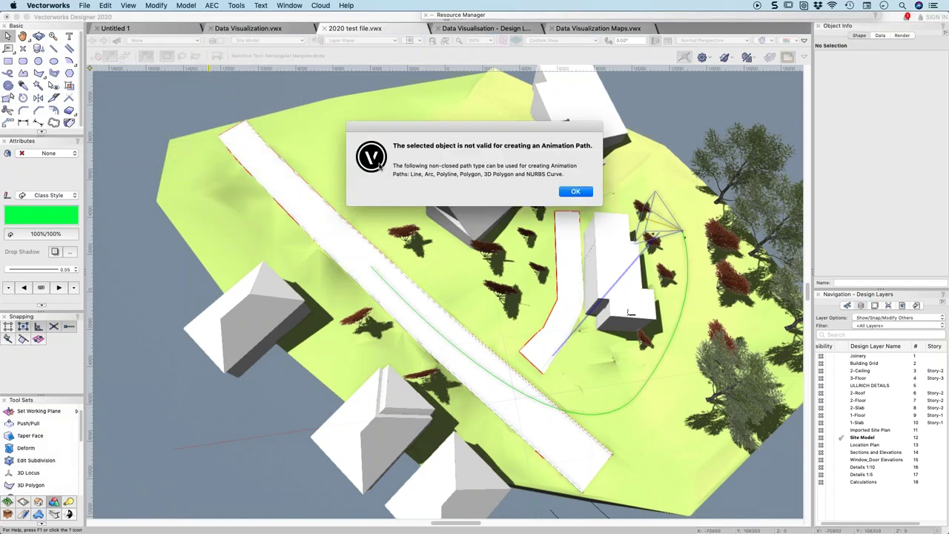
click(575, 192)
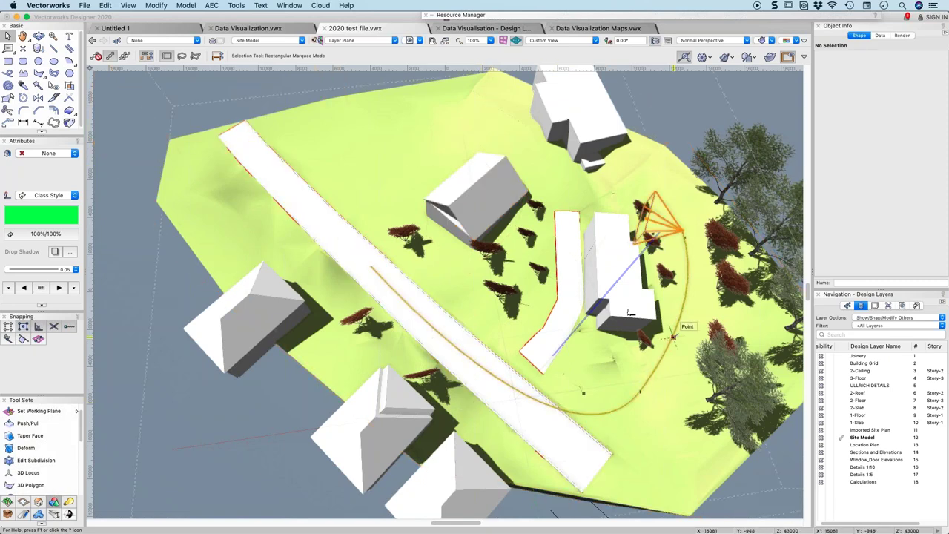
Return the site model to Top/Plan view and switch to the Data Visualization.vwx file's Upper Floor Demolition Plan.
key(super+5)
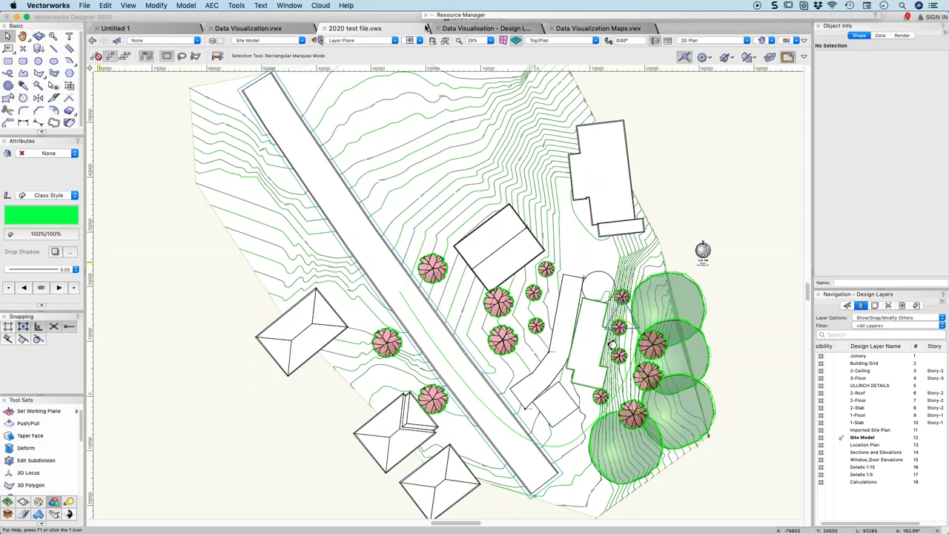
click(258, 30)
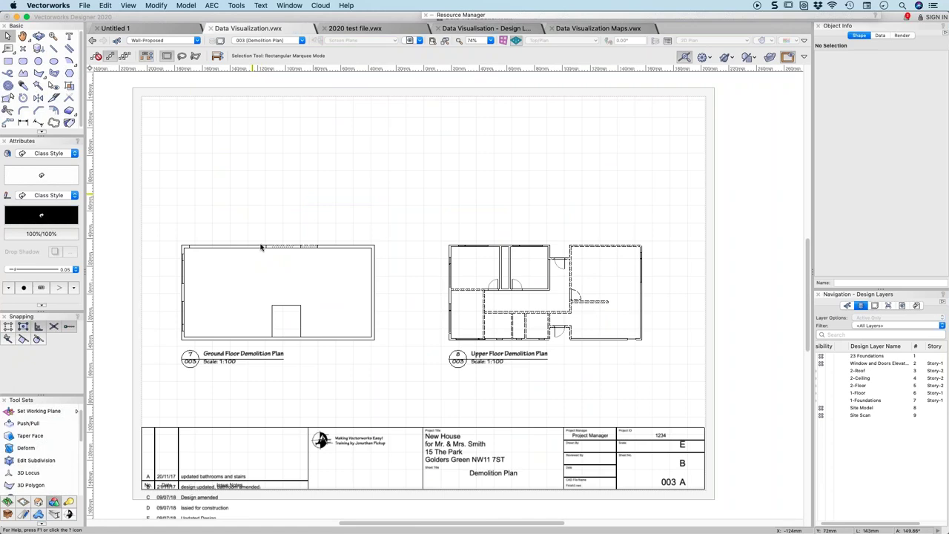
scroll(460, 234, up, 10)
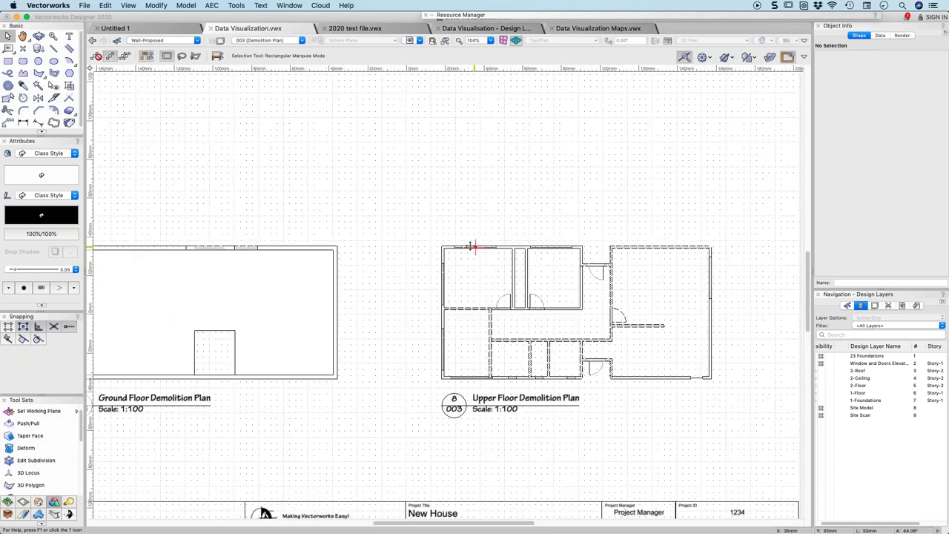
Select the Upper Floor Demolition Plan viewport, set its detail level to High, and inspect the window details at the upper wall.
scroll(461, 272, down, 8)
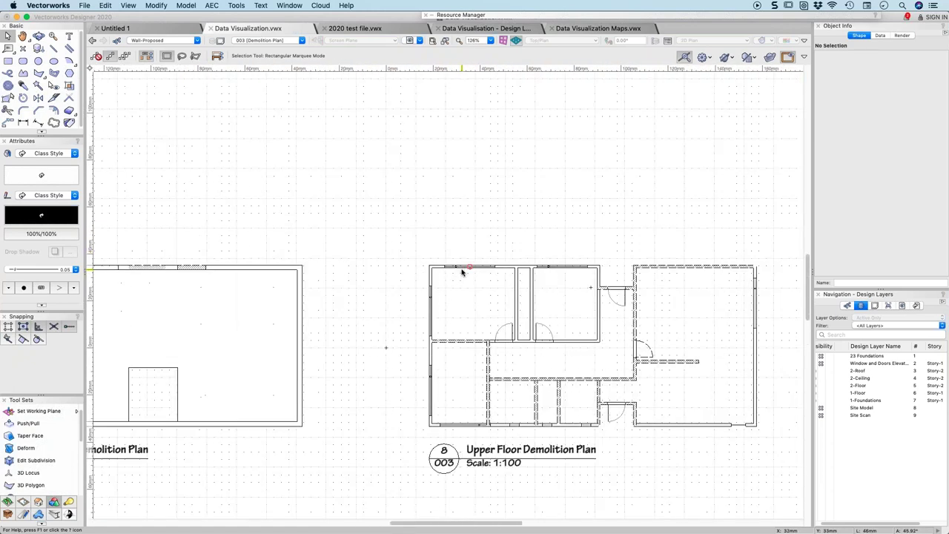
scroll(461, 278, up, 7)
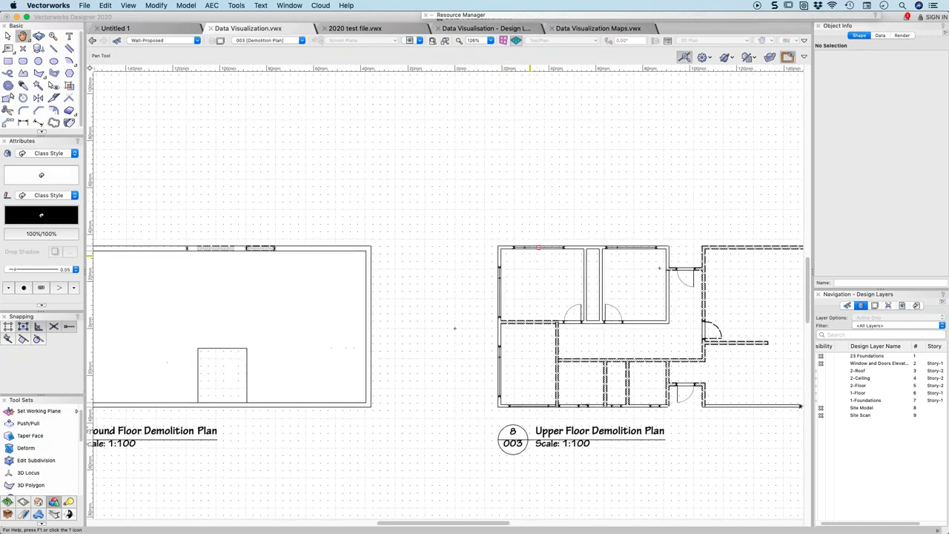
click(509, 221)
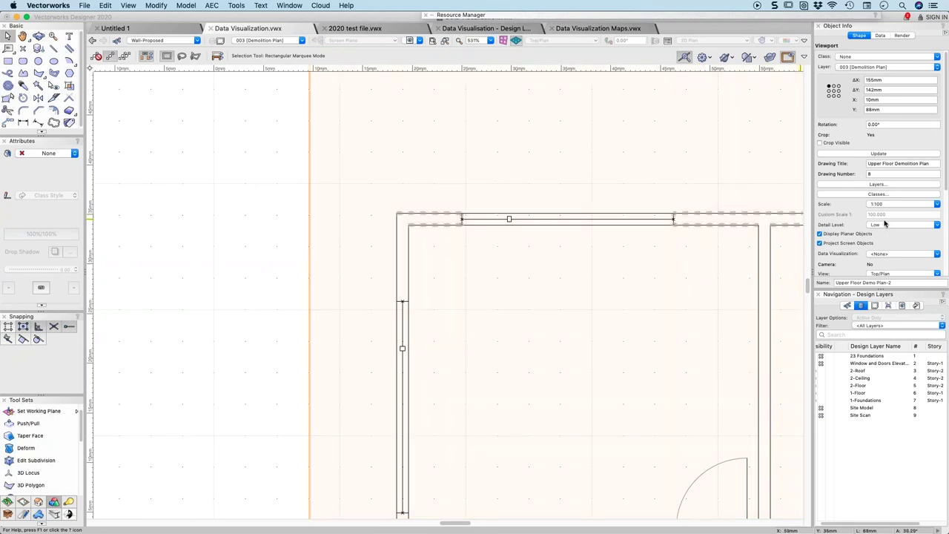
click(884, 225)
click(885, 240)
click(887, 225)
click(885, 248)
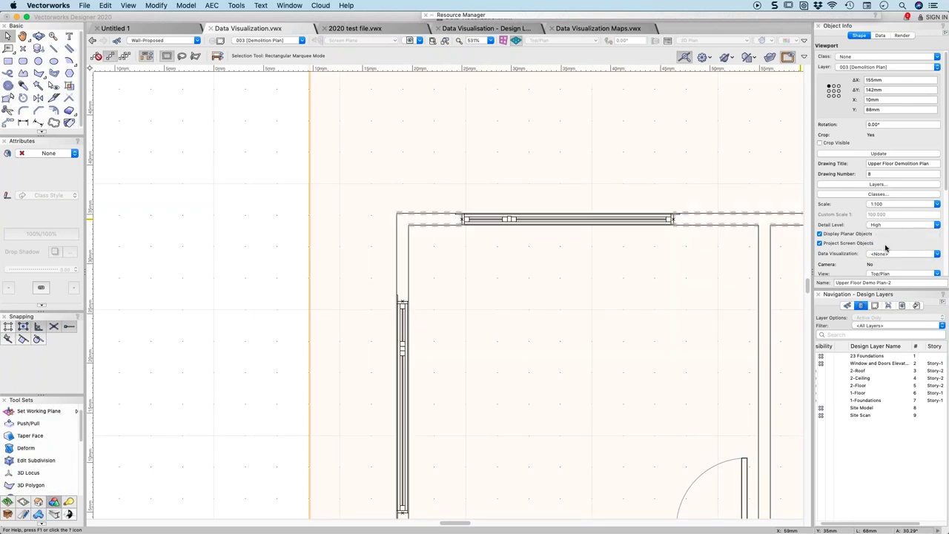
scroll(441, 206, up, 1)
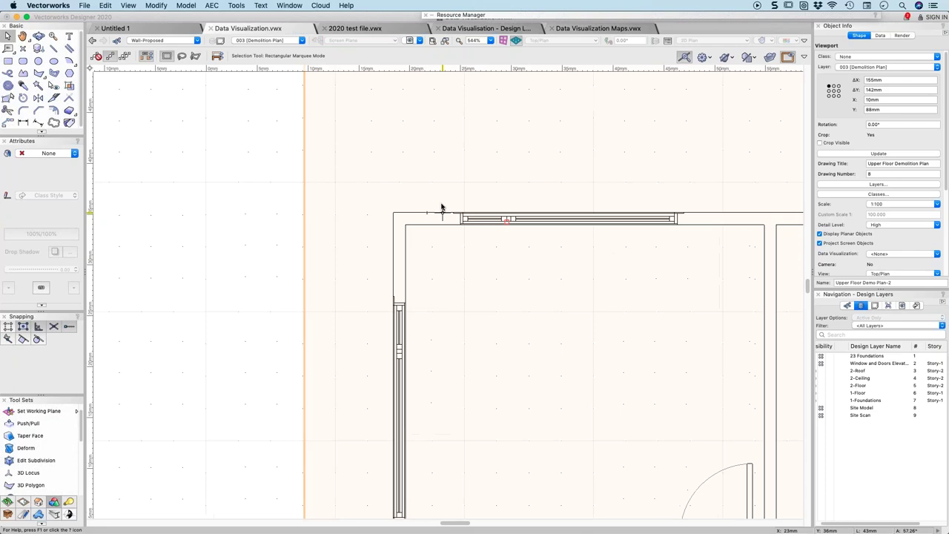
scroll(441, 207, up, 3)
scroll(543, 225, down, 5)
Set the Upper Floor Demolition Plan viewport's detail level back to Low and review the whole demolition sheet.
click(887, 225)
click(886, 234)
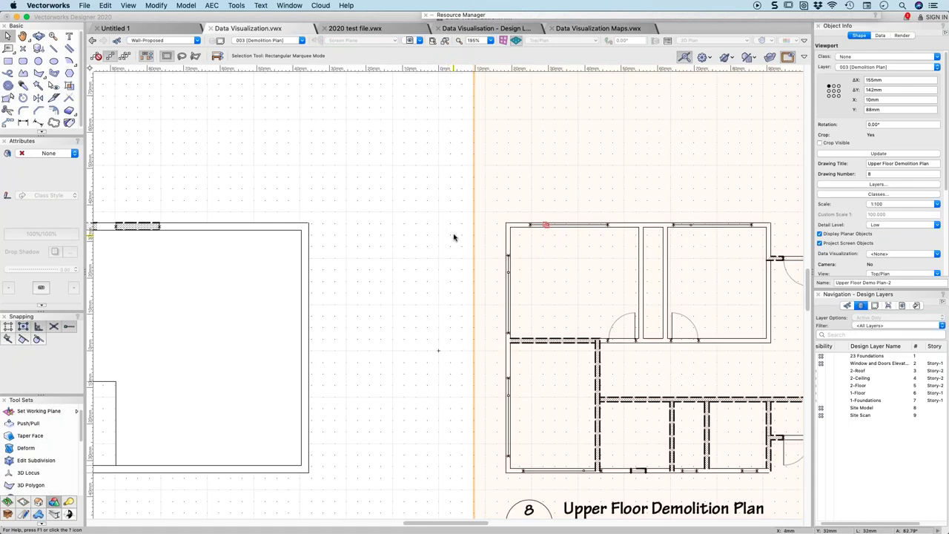
scroll(428, 244, down, 3)
scroll(428, 245, down, 2)
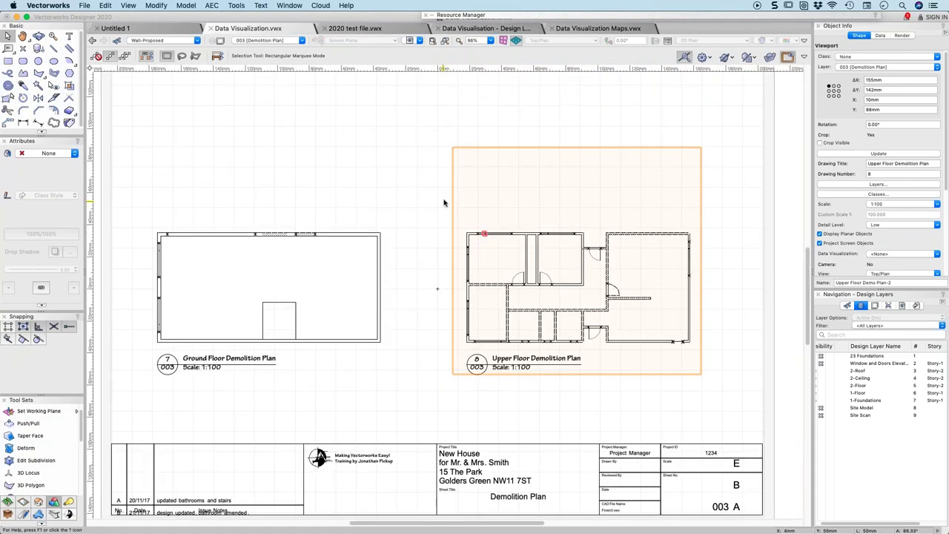
Browse the Existing Plan, Site Plan, Demolition Plan and framing sheets, ending on sheet layer 008, Upper Floor General Plan.
key(super+Page_Up)
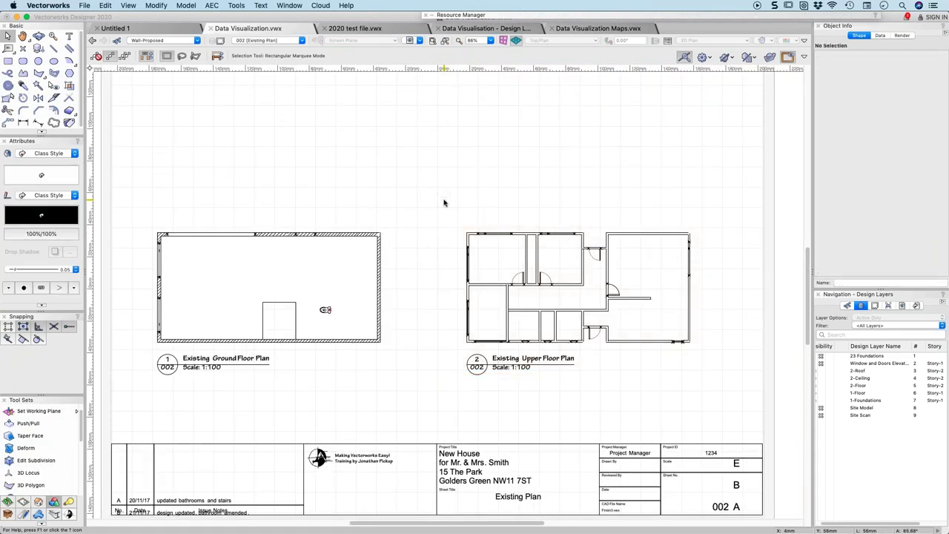
key(super+Page_Up)
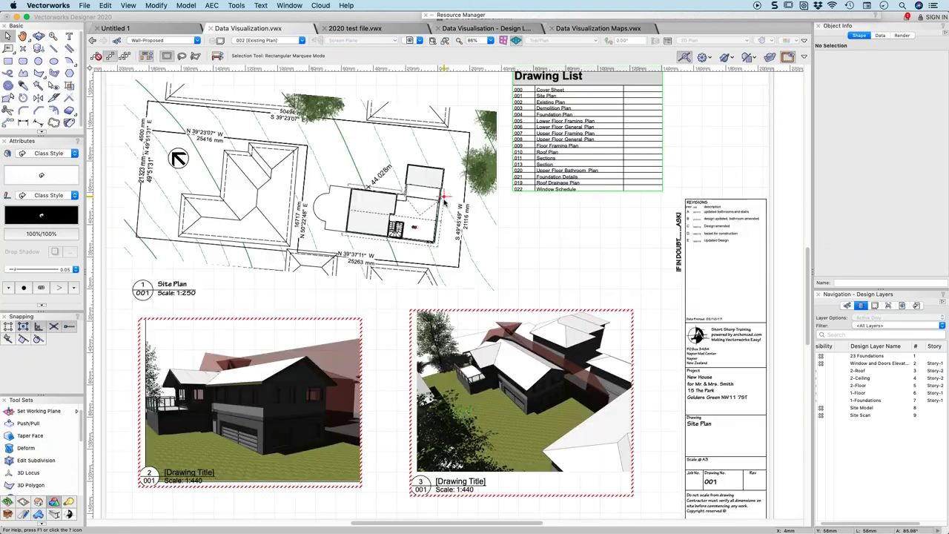
key(super+Page_Down)
key(super+Page_Down)
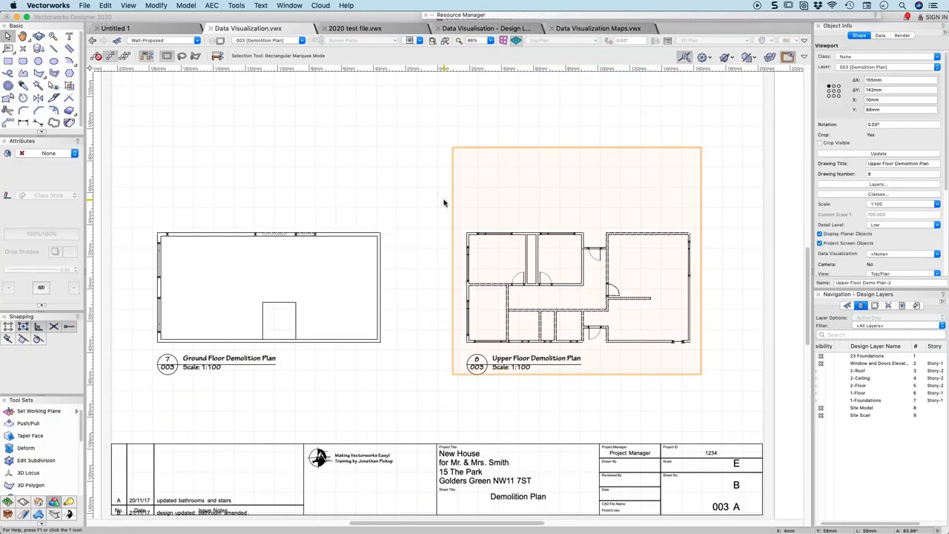
key(super+Page_Down)
key(super+Page_Down)
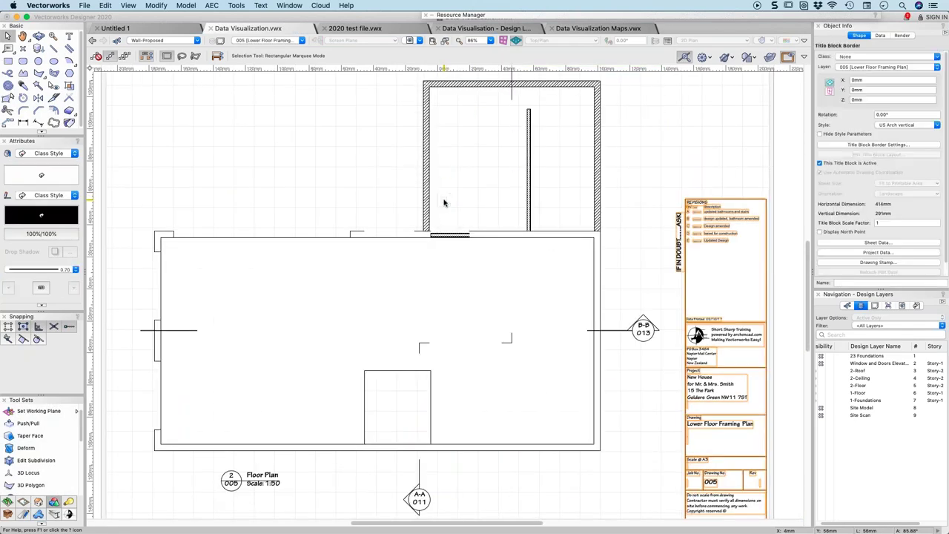
key(super+Page_Down)
key(super+Page_Down)
key(super+Page_Down)
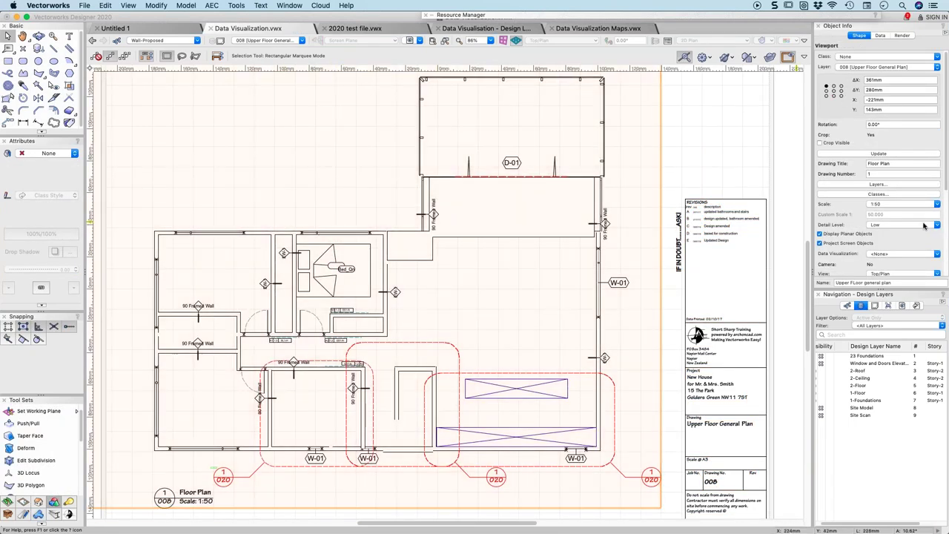
Set the detail level of the Floor Plan viewport on sheet 008 to High and inspect its windows and walls.
click(894, 225)
click(881, 248)
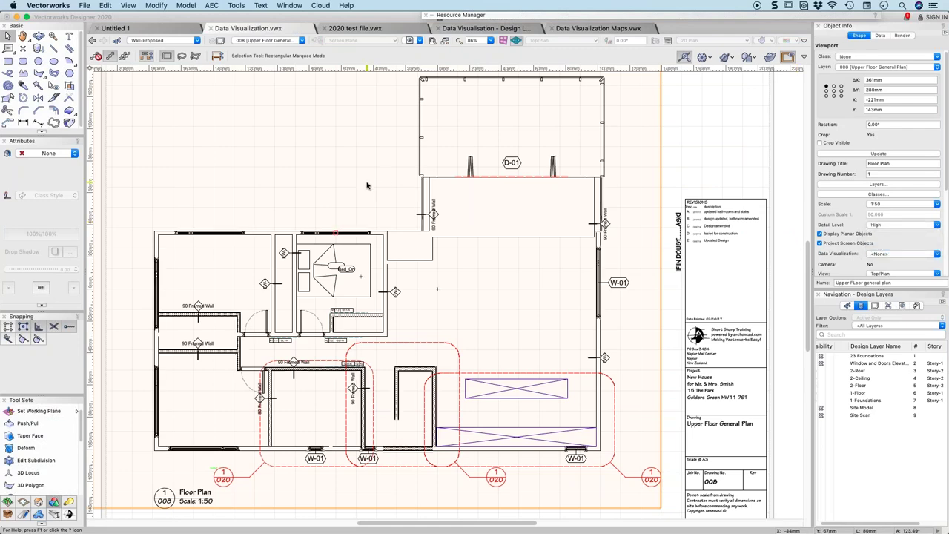
scroll(145, 224, up, 5)
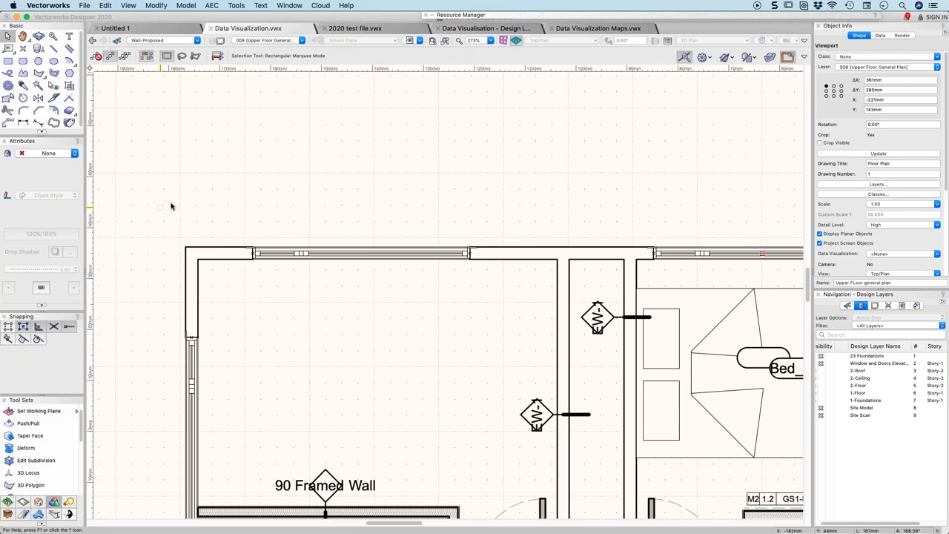
scroll(497, 161, down, 5)
middle_drag(495, 162, 251, 193)
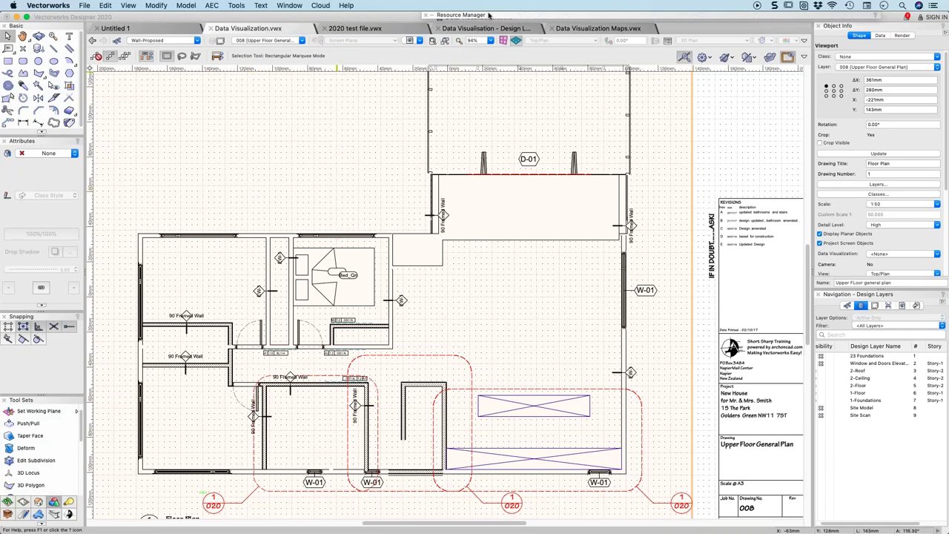
In 2020 test file.vwx, rewind the curved walkthrough animation path, activate its camera view, and preview part of the animation.
click(376, 32)
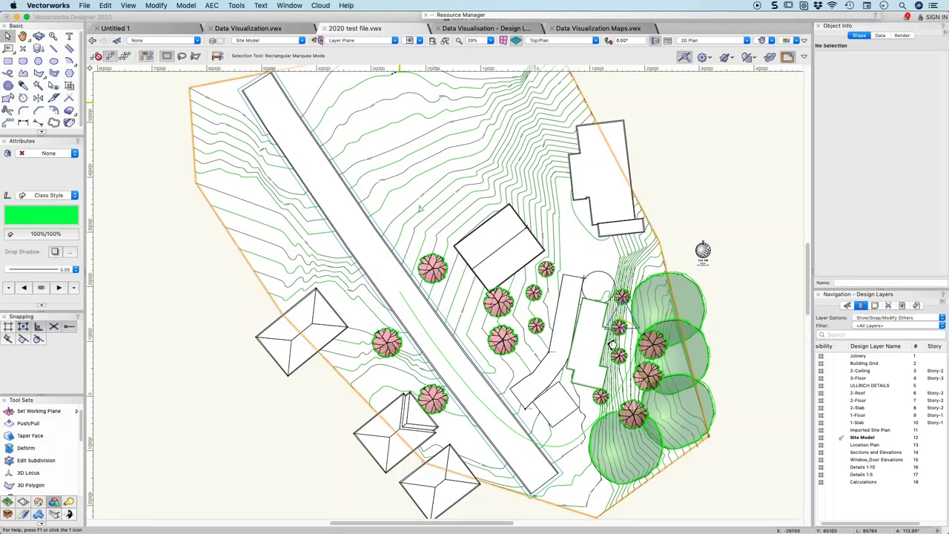
click(405, 300)
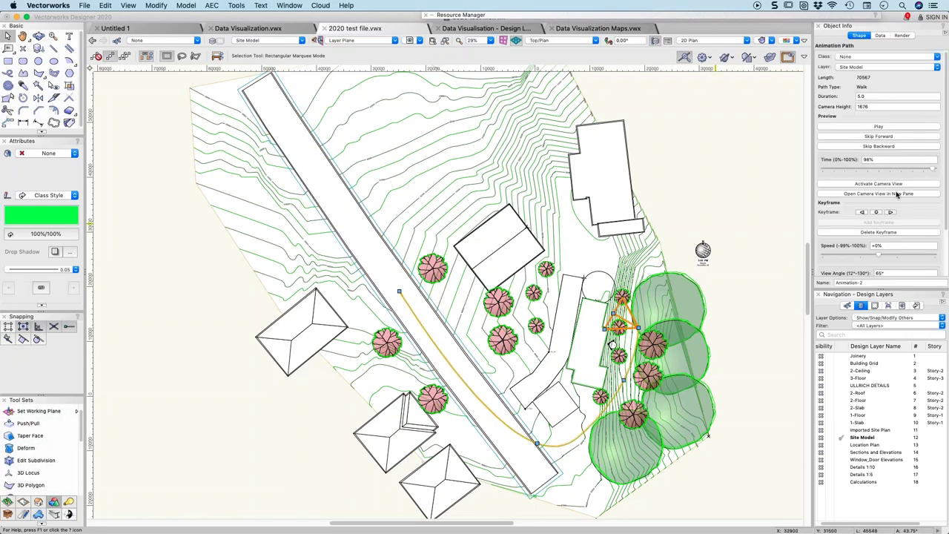
click(884, 146)
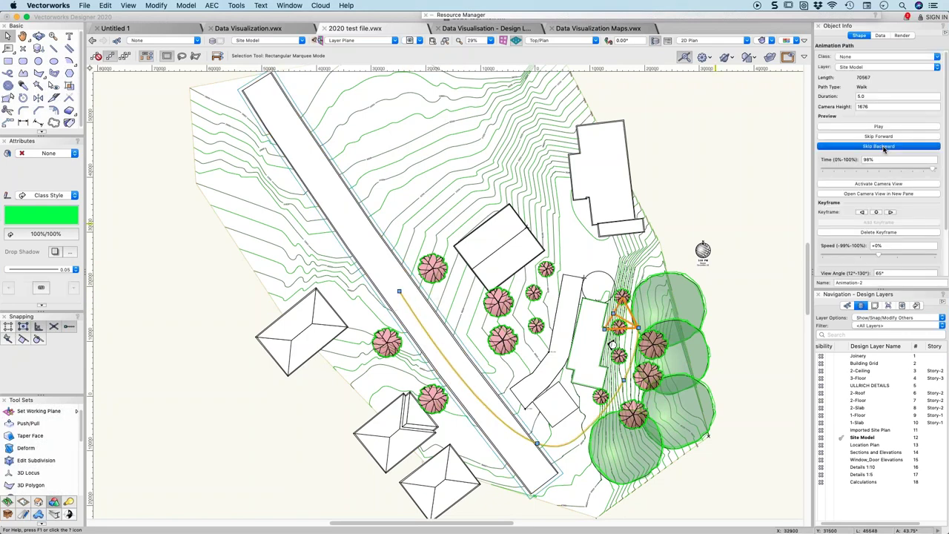
click(879, 185)
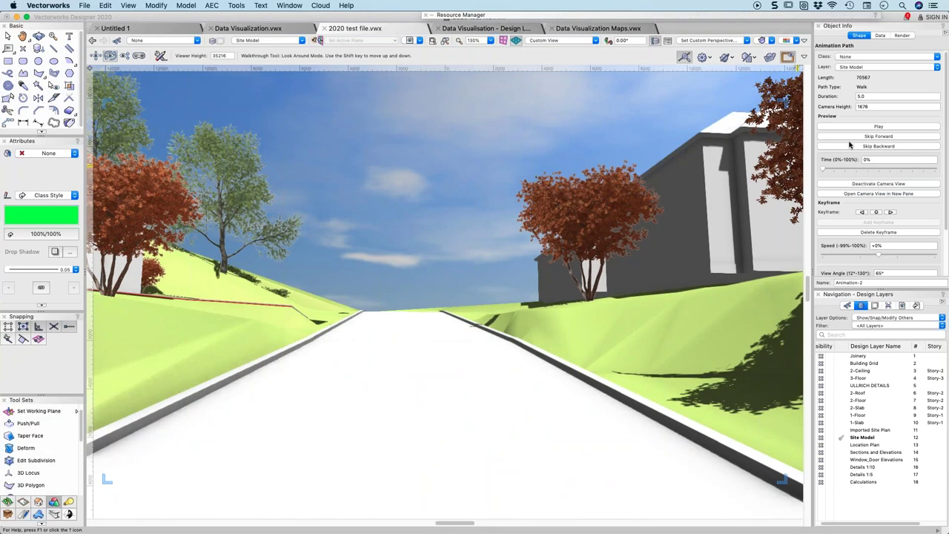
click(878, 126)
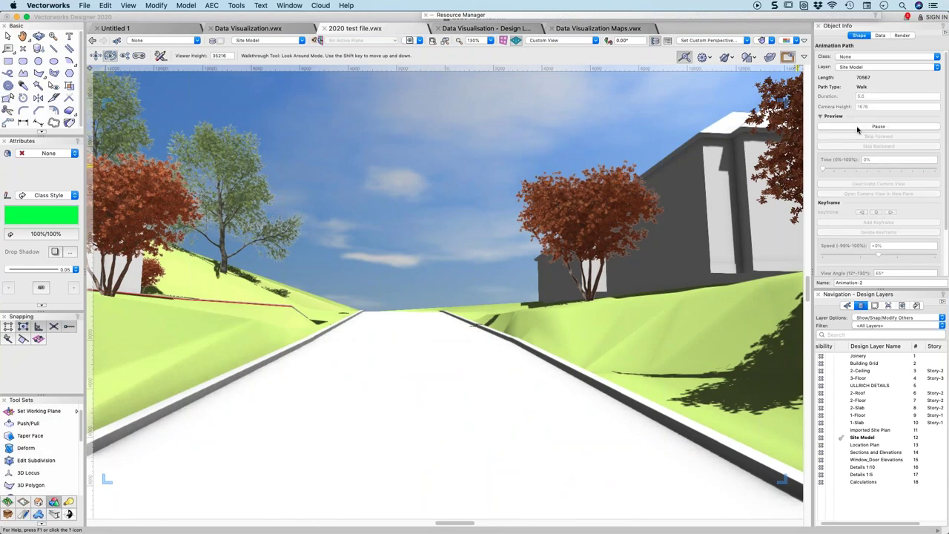
click(857, 129)
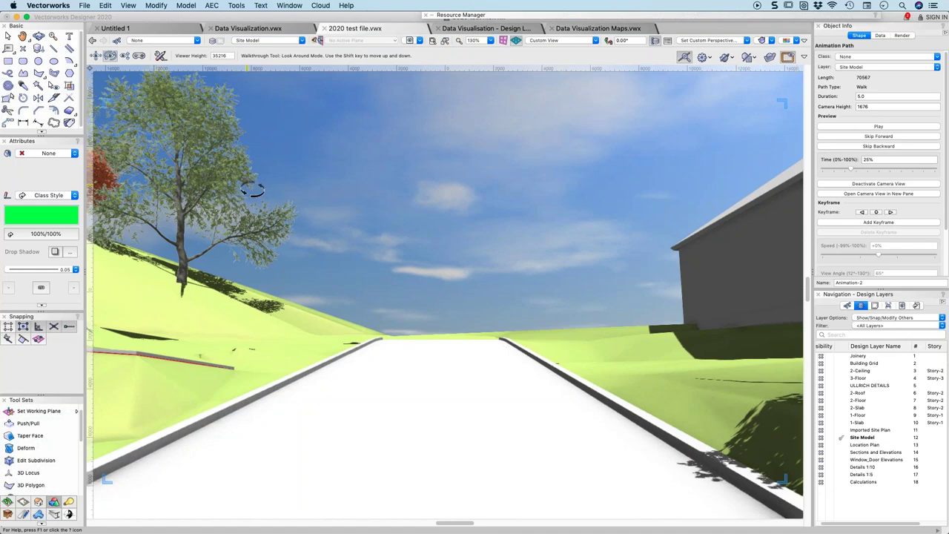
Switch to Chrome, browse the archoncad knowledgebase categories, and view the Doors and Windows article under Architectural.
key(super+Tab)
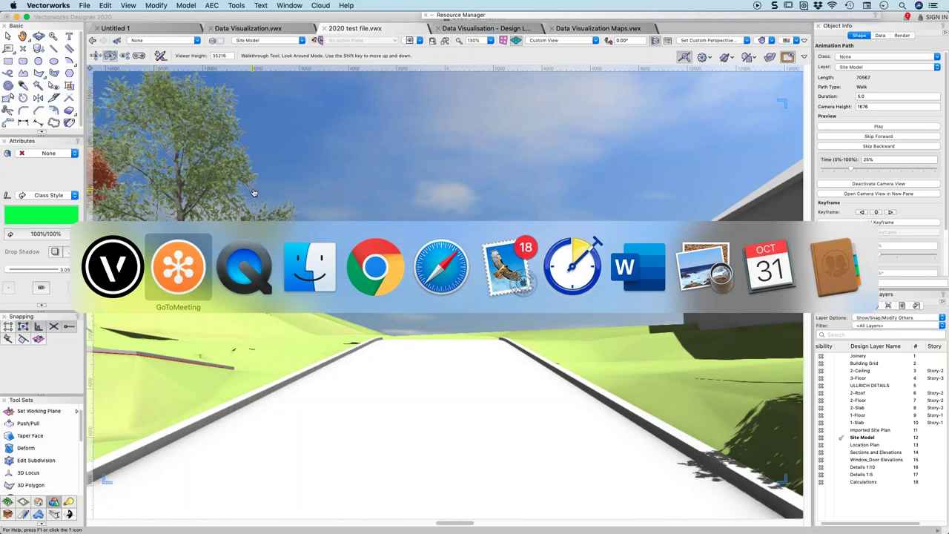
click(373, 274)
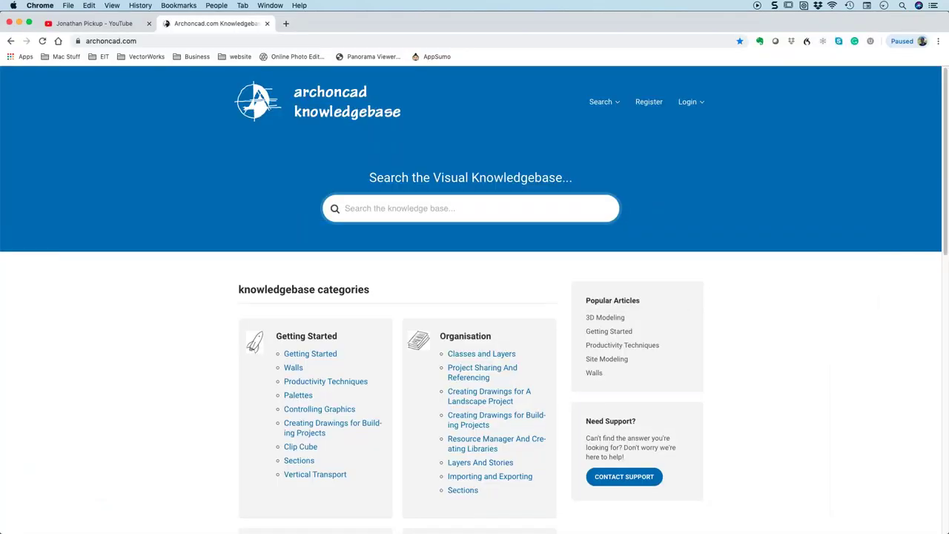
scroll(542, 216, down, 5)
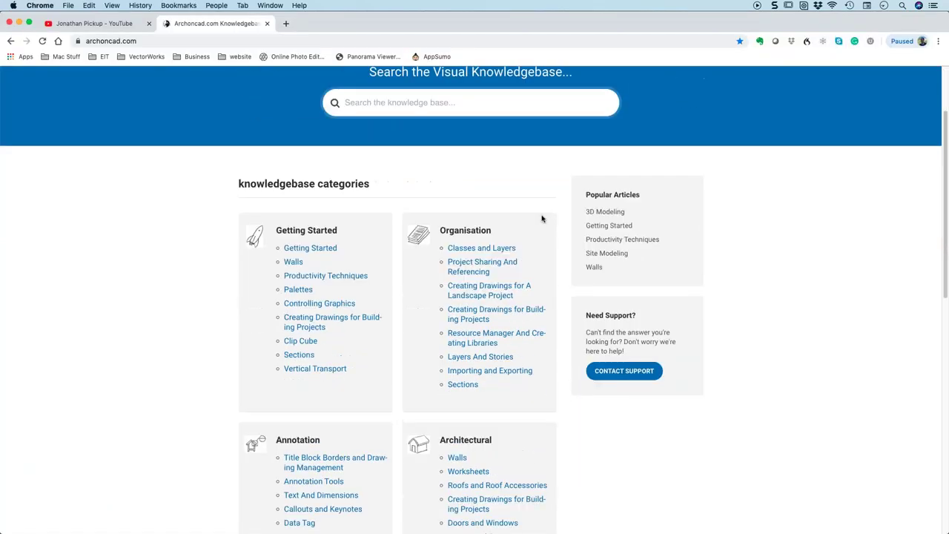
scroll(542, 217, down, 10)
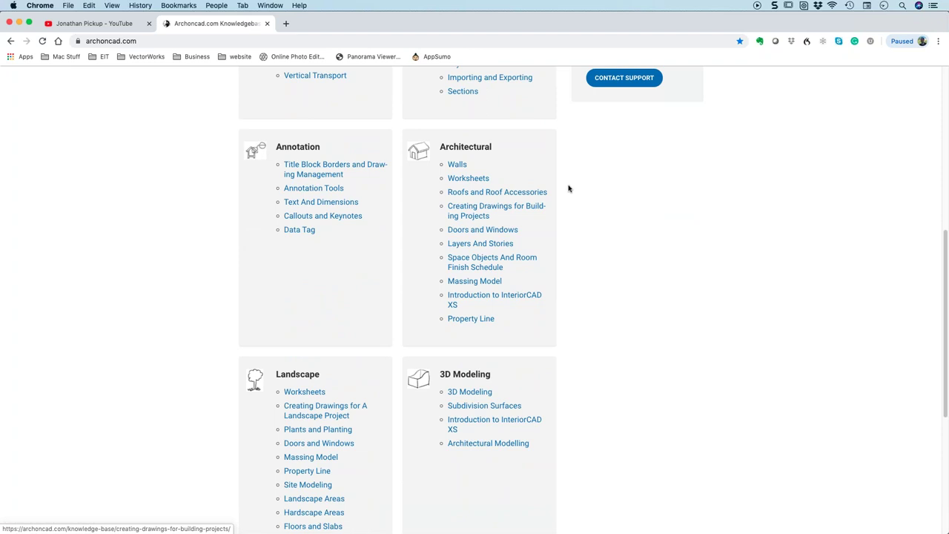
scroll(487, 236, up, 1)
click(482, 233)
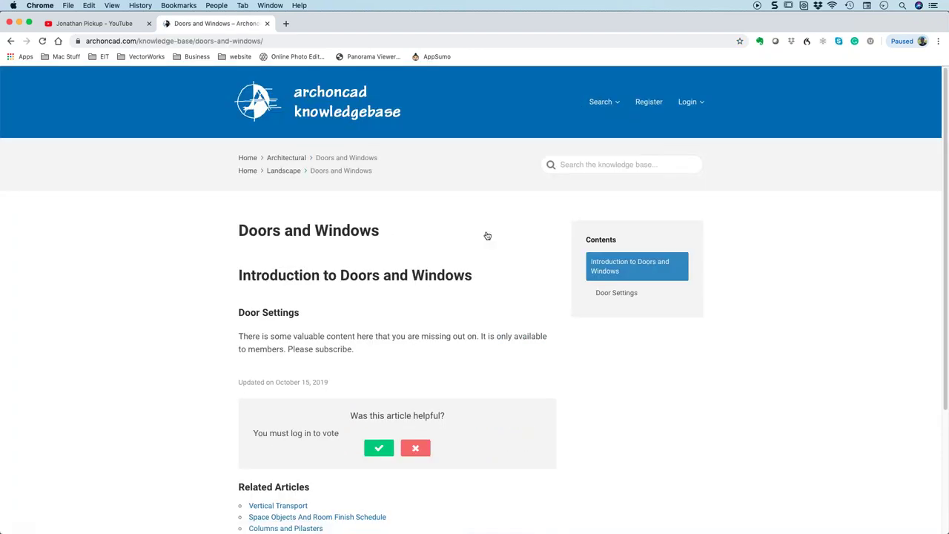
scroll(487, 236, down, 3)
scroll(486, 235, up, 3)
Show the YouTube channel's playlists, view the 2017 Architect Asia Course sessions, and return to the playlist overview.
click(123, 26)
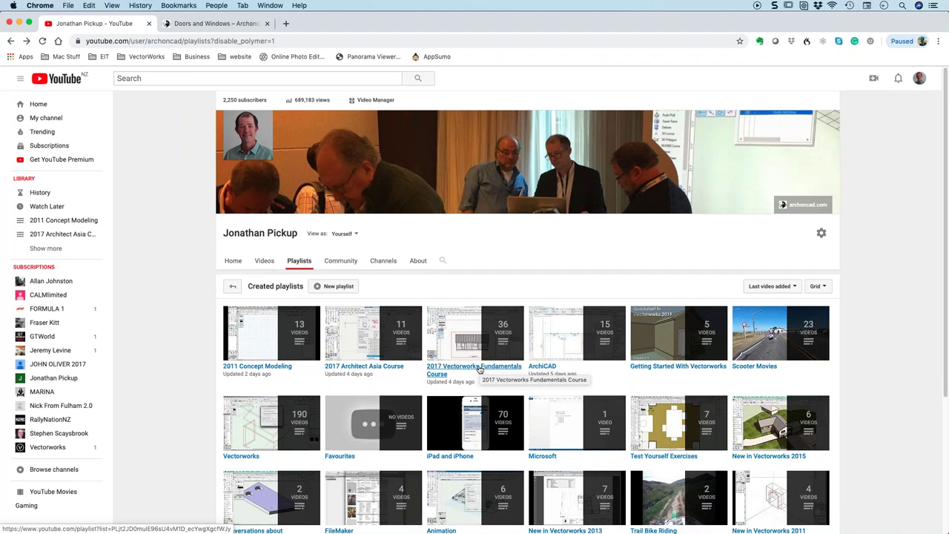
click(368, 368)
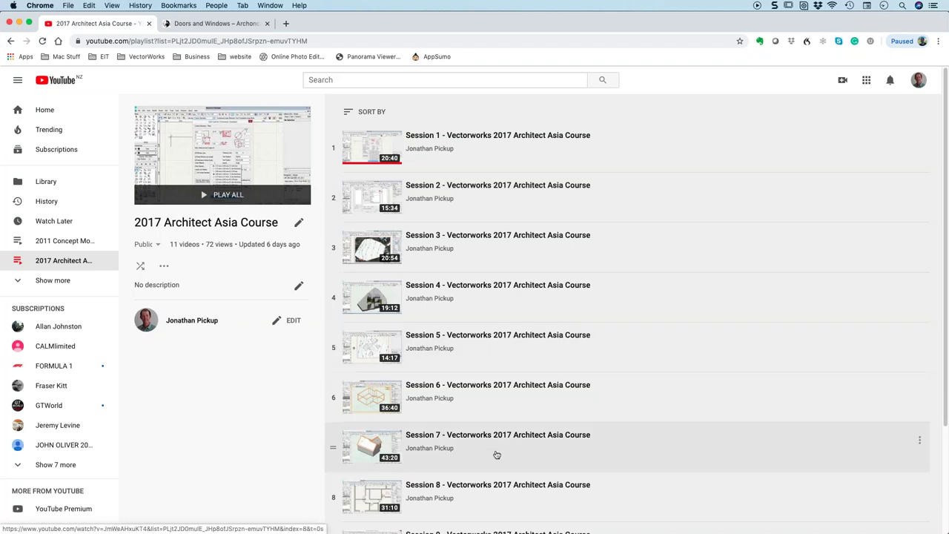
click(10, 41)
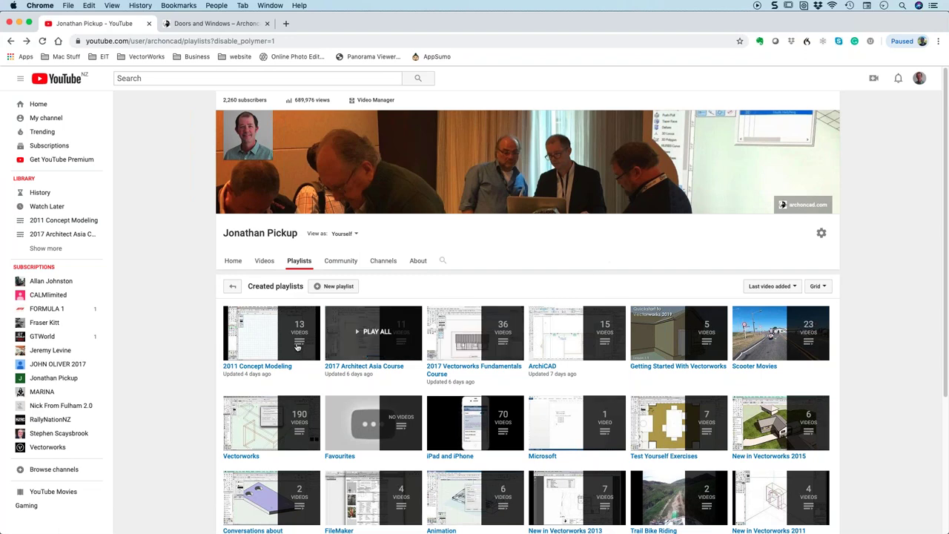
scroll(254, 372, down, 1)
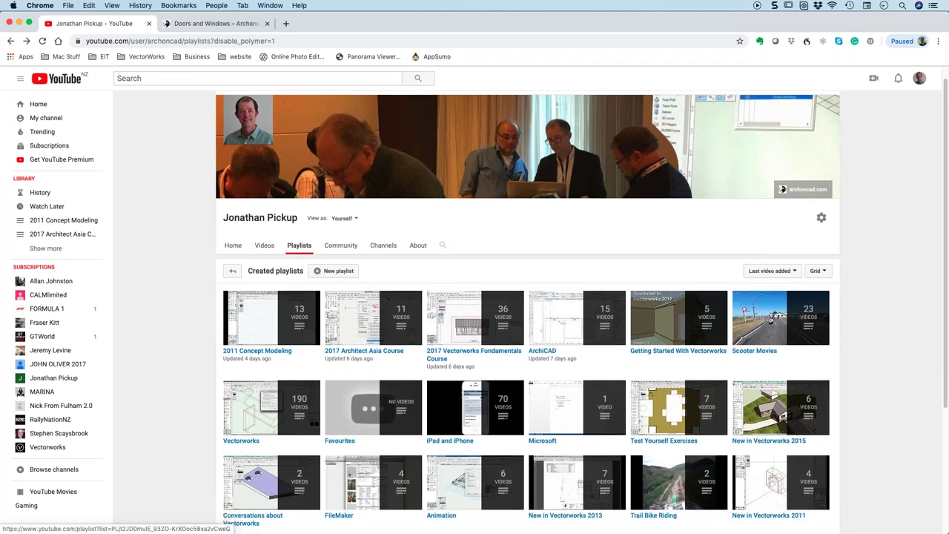